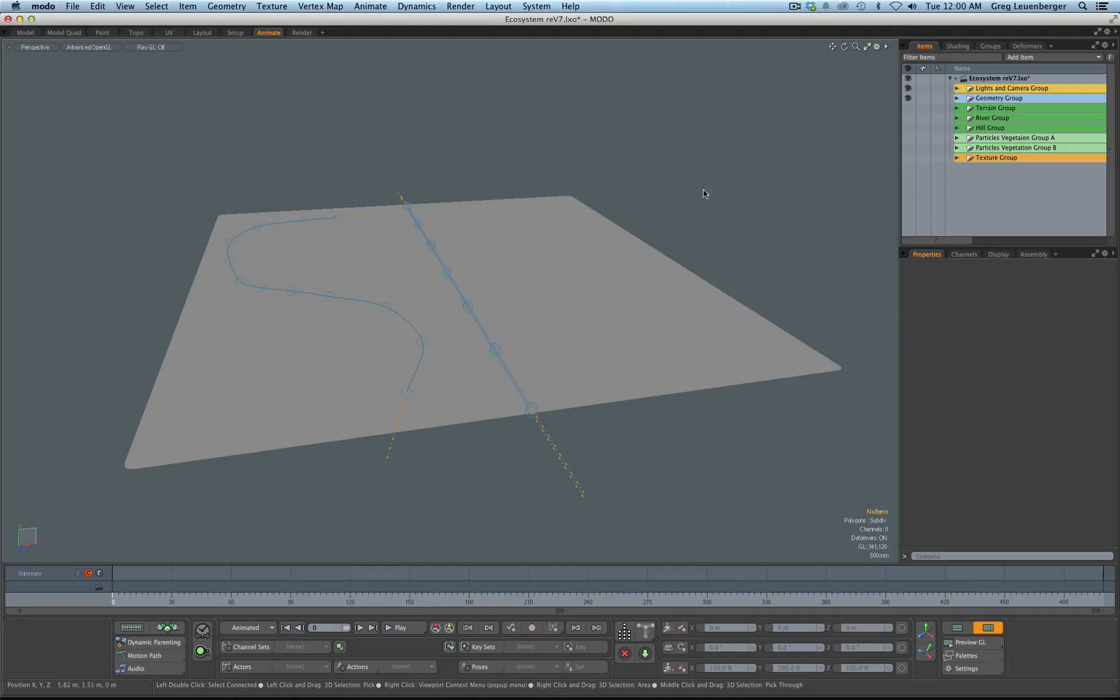
Show the Terrain Group controls and raise the Terrain Master locator to a Y position of about 1.76 m
{"action": "left_click", "coordinate": [909, 108]}
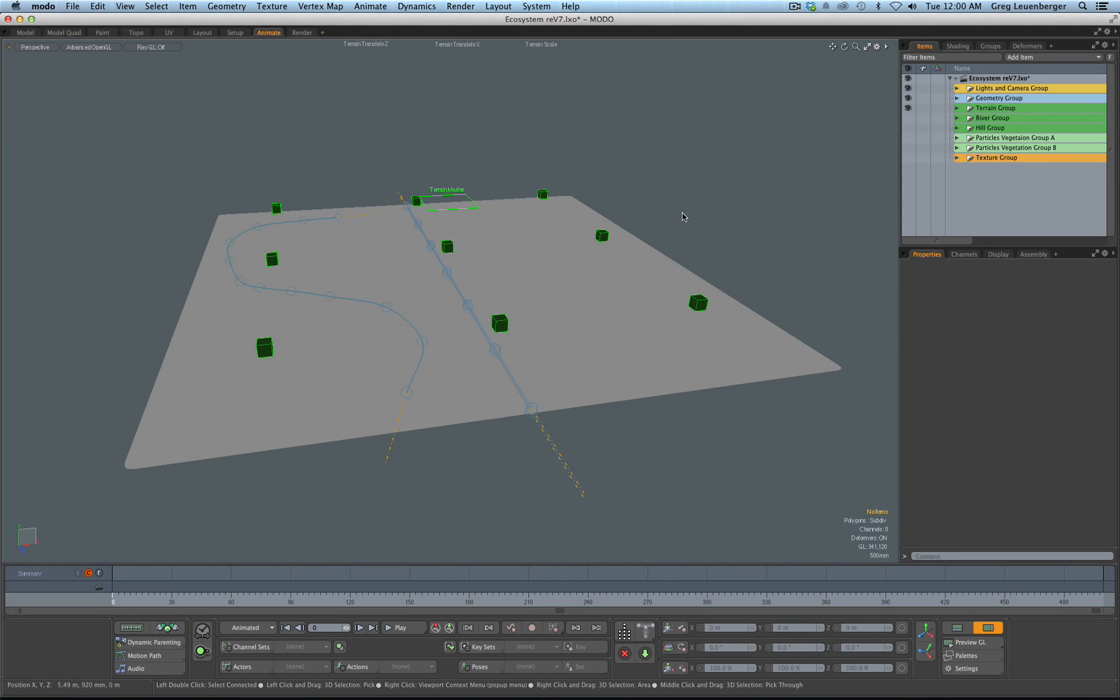
{"action": "mouse_move", "coordinate": [683, 212]}
{"action": "left_mouse_down", "text": "alt"}
{"action": "mouse_move", "coordinate": [671, 227]}
{"action": "mouse_move", "coordinate": [710, 207]}
{"action": "mouse_move", "coordinate": [700, 198]}
{"action": "mouse_move", "coordinate": [675, 225]}
{"action": "left_mouse_up", "text": "alt"}
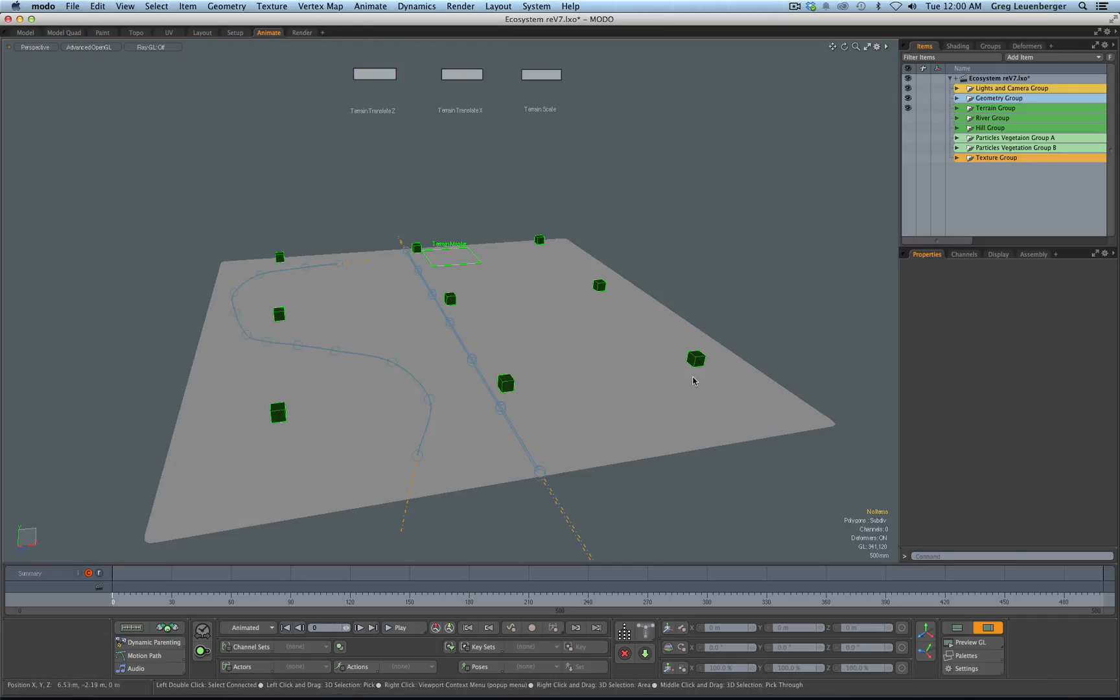
{"action": "left_click", "coordinate": [468, 268]}
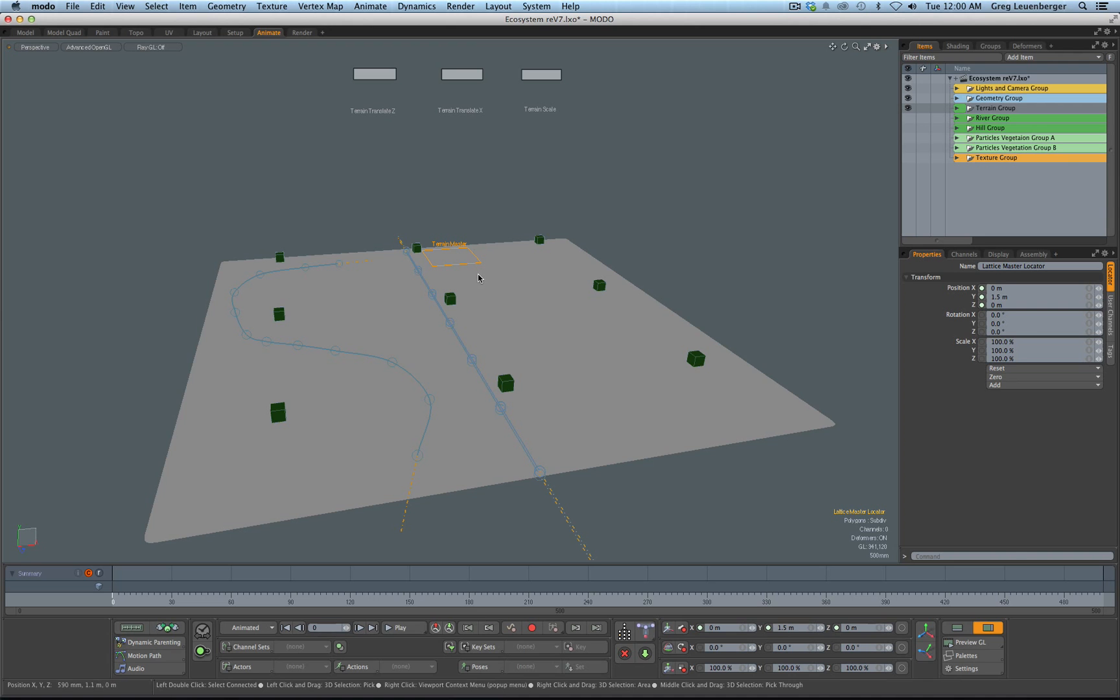
{"action": "key", "text": "y"}
{"action": "left_click_drag", "start_coordinate": [452, 220], "coordinate": [453, 187]}
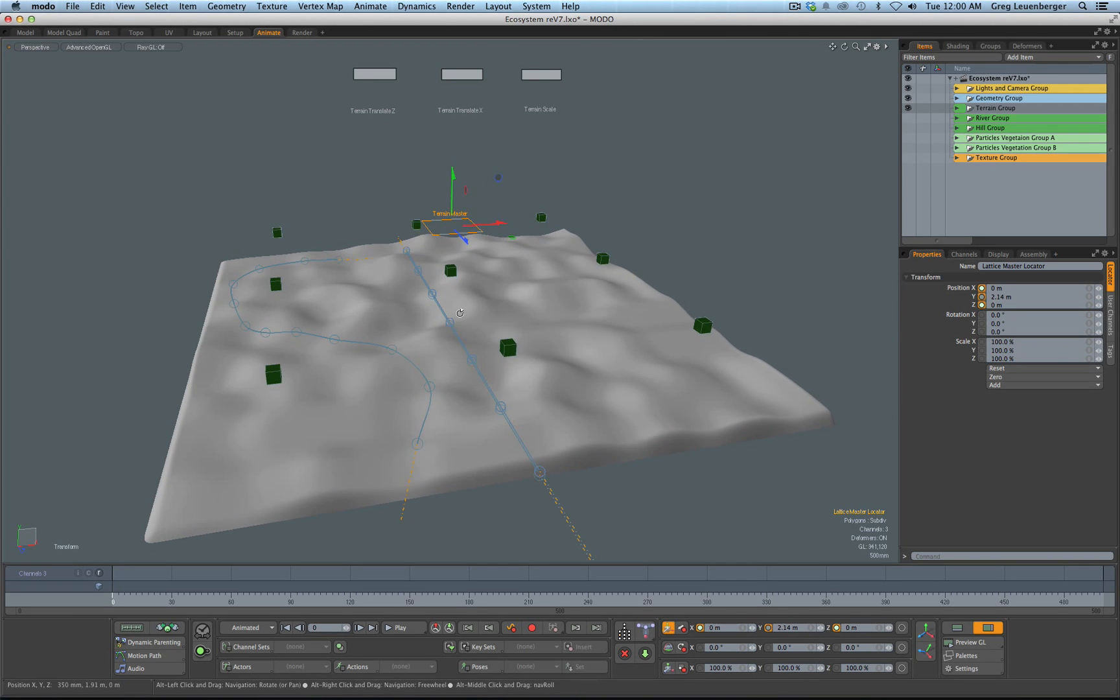
{"action": "mouse_move", "coordinate": [415, 249]}
{"action": "left_mouse_down", "text": "alt"}
{"action": "mouse_move", "coordinate": [400, 203]}
{"action": "mouse_move", "coordinate": [406, 239]}
{"action": "left_mouse_up", "text": "alt"}
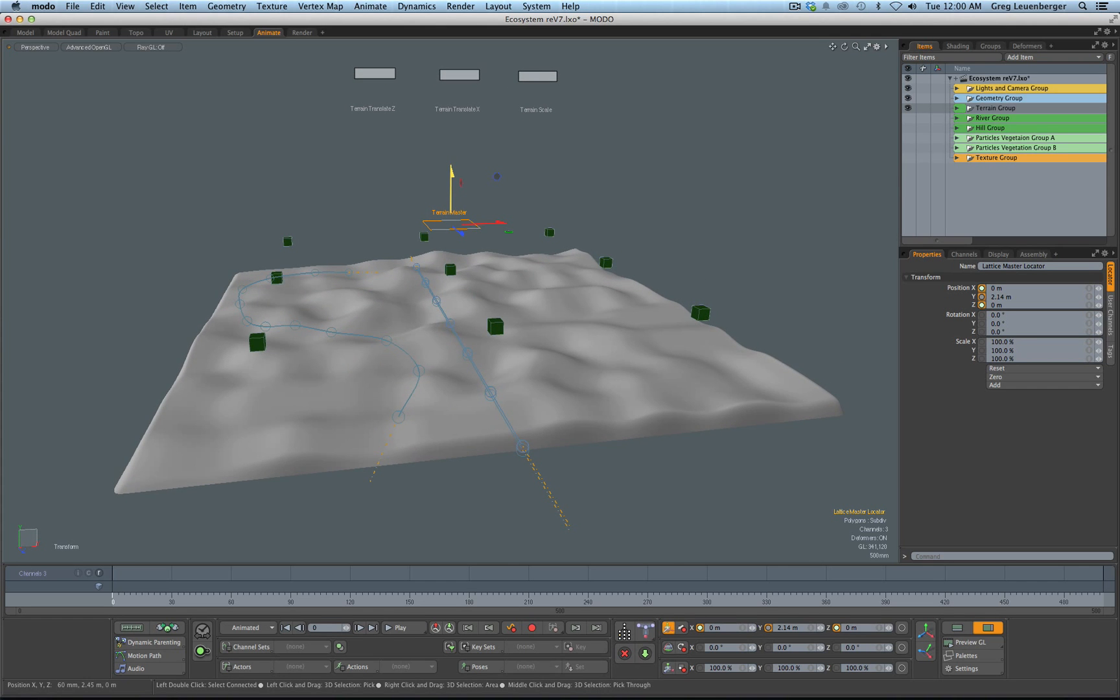
{"action": "left_click_drag", "start_coordinate": [452, 188], "coordinate": [452, 207]}
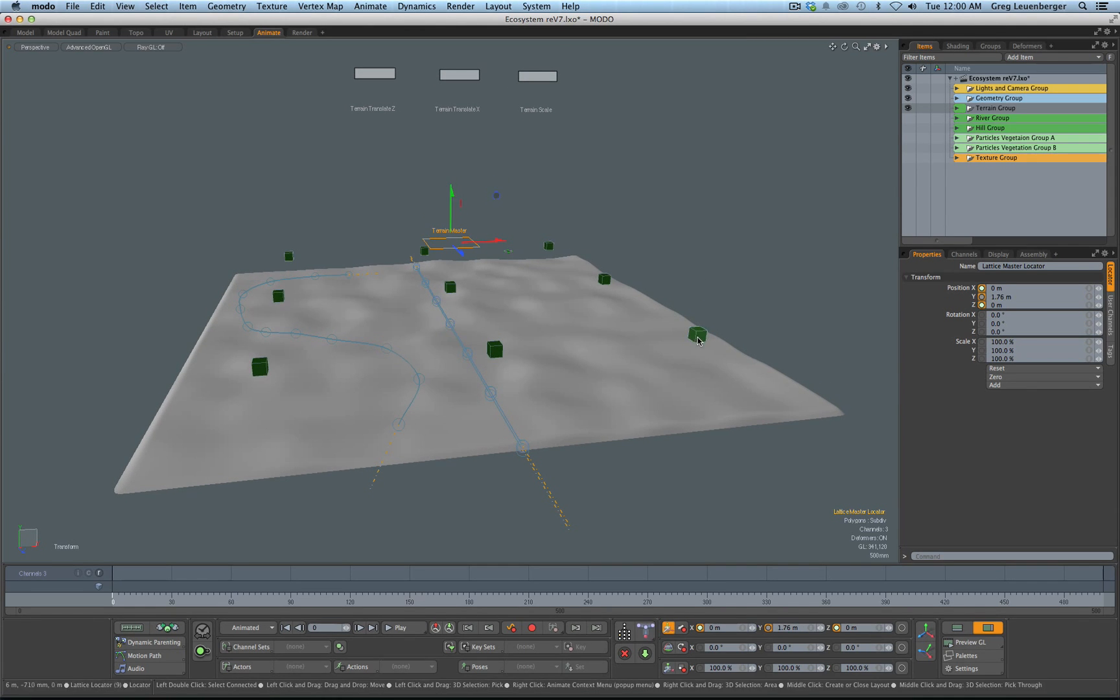
Raise the lattice locator at the terrain's front right corner to a Y position of about -460 mm
{"action": "left_click", "coordinate": [698, 338]}
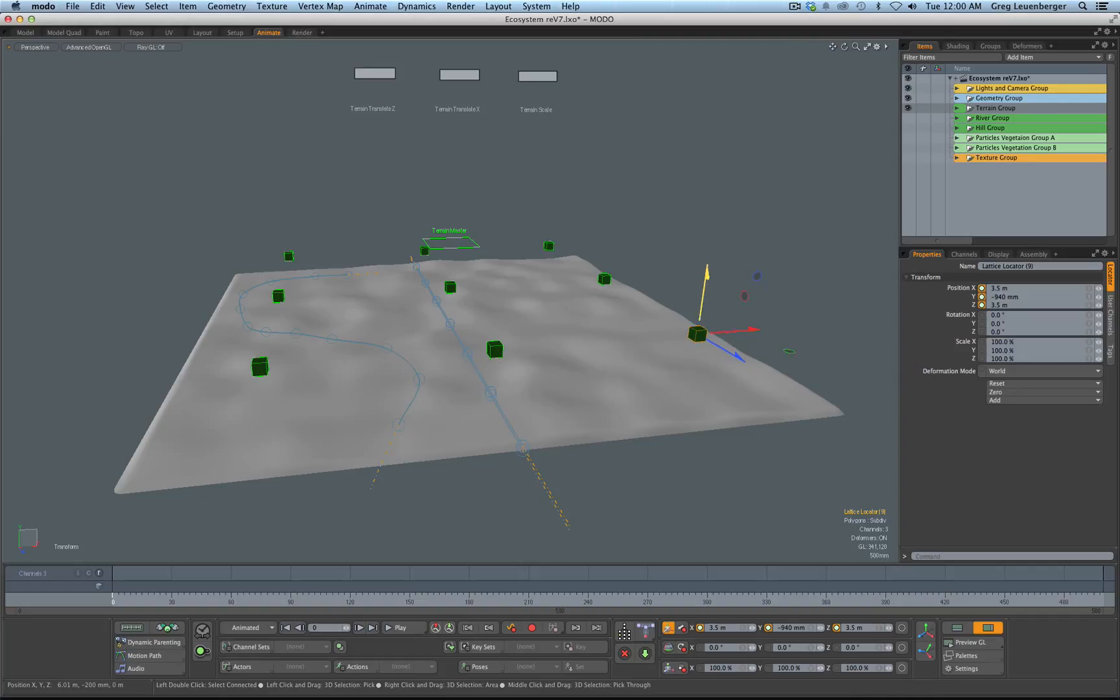
{"action": "left_click_drag", "start_coordinate": [707, 275], "coordinate": [712, 245]}
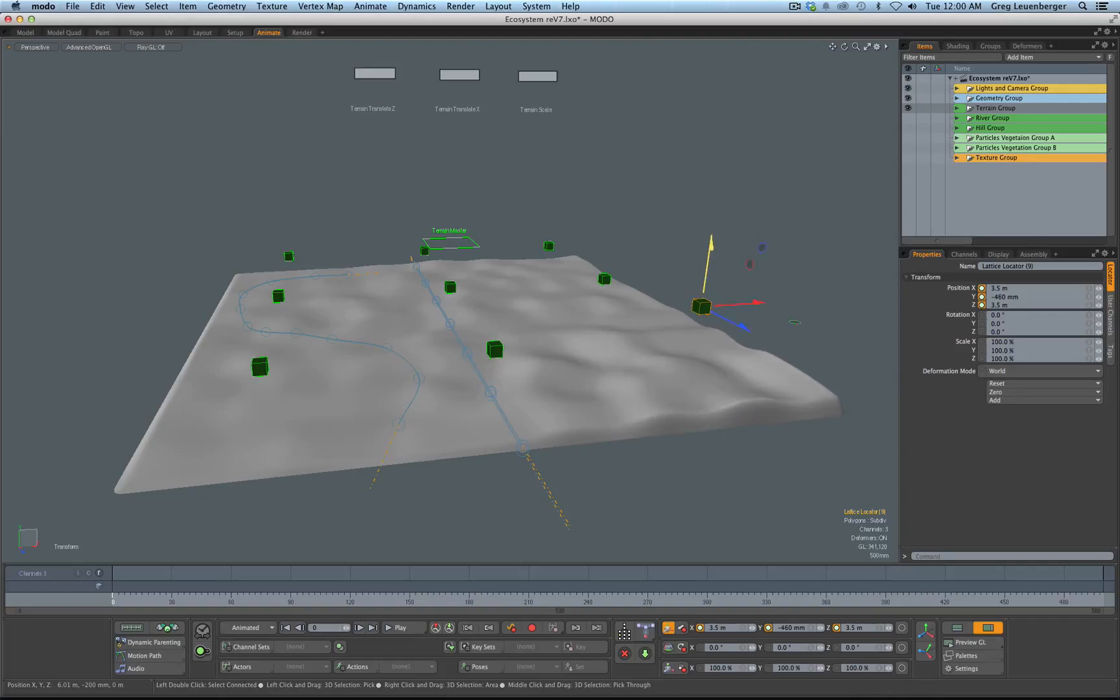
Raise the lattice locator at the back left corner to a Y position of about 730 mm and adjust its falloff
{"action": "left_click", "coordinate": [289, 255]}
{"action": "key", "text": "h"}
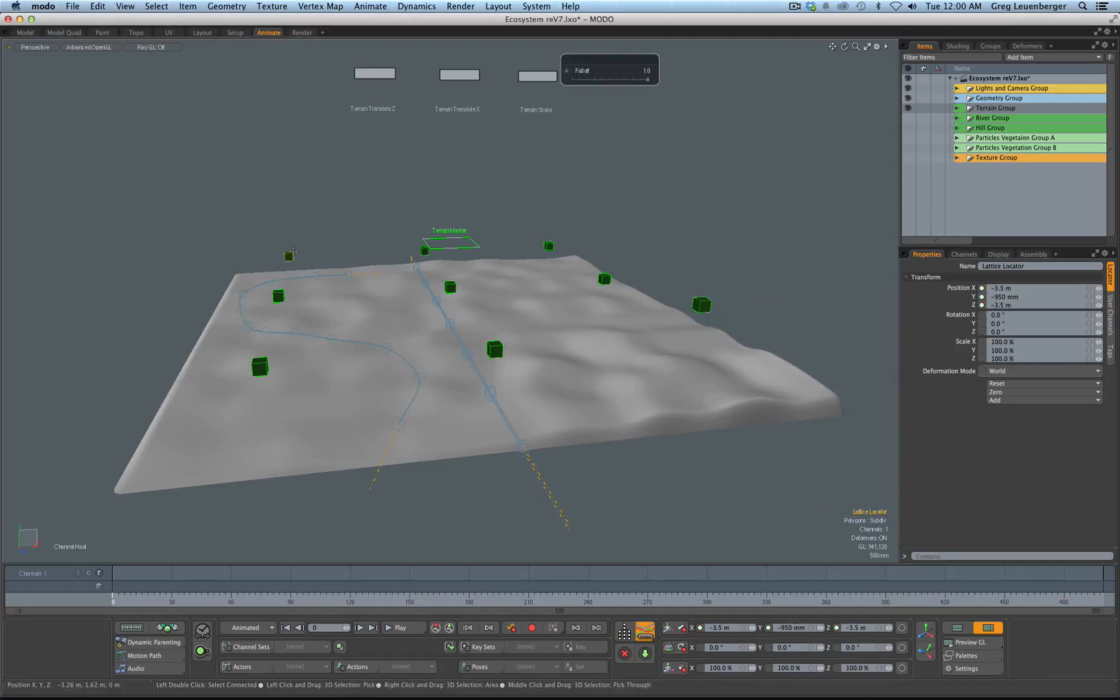
{"action": "key", "text": "y"}
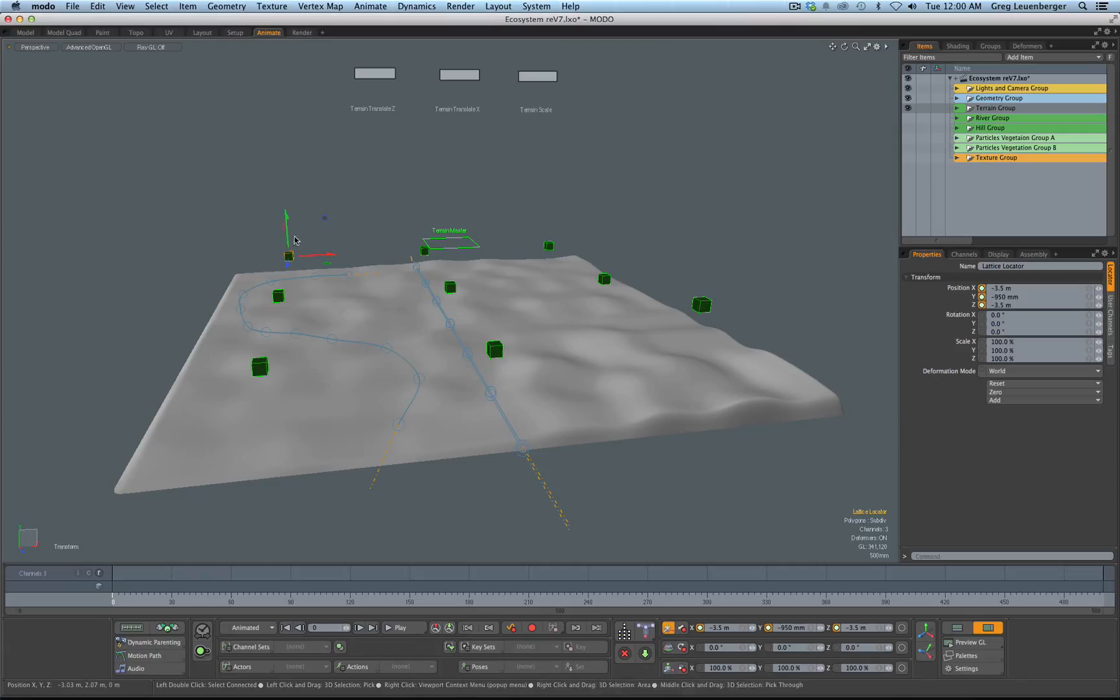
{"action": "left_click_drag", "start_coordinate": [287, 234], "coordinate": [283, 165]}
{"action": "key", "text": "h"}
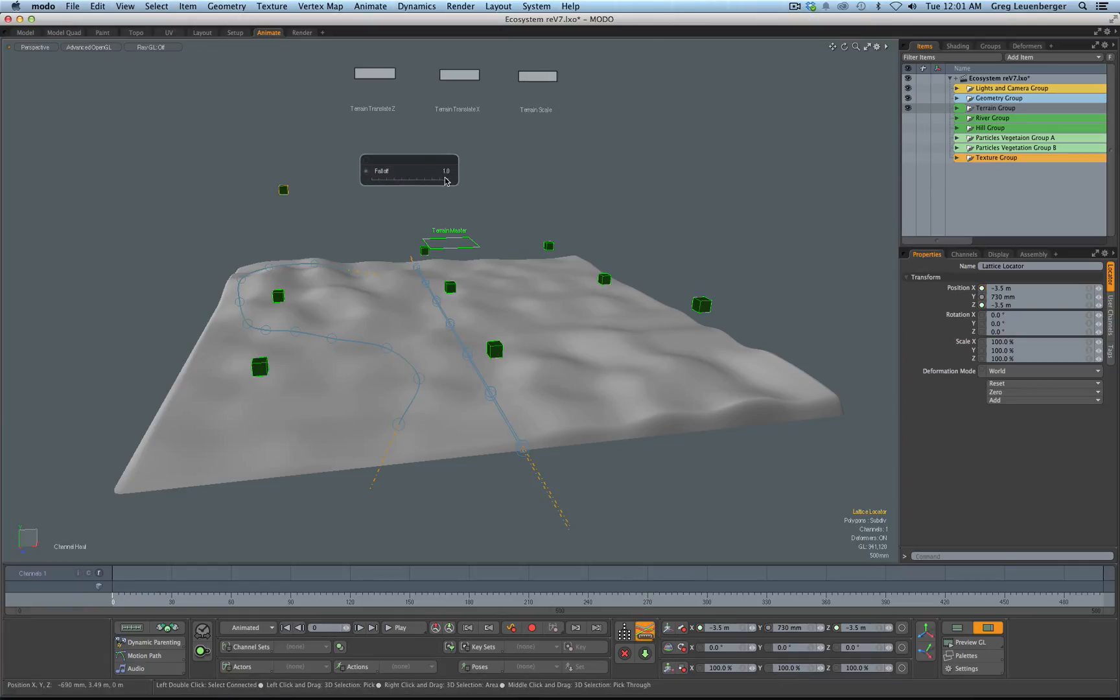
{"action": "mouse_move", "coordinate": [408, 170]}
{"action": "left_mouse_down"}
{"action": "mouse_move", "coordinate": [357, 170]}
{"action": "mouse_move", "coordinate": [409, 170]}
{"action": "left_mouse_up"}
Raise the lattice locator at the front left corner to a Y position of about -510 mm
{"action": "left_click", "coordinate": [262, 364]}
{"action": "left_click_drag", "start_coordinate": [263, 354], "coordinate": [261, 325]}
{"action": "left_click_drag", "start_coordinate": [527, 373], "coordinate": [498, 387], "text": "alt"}
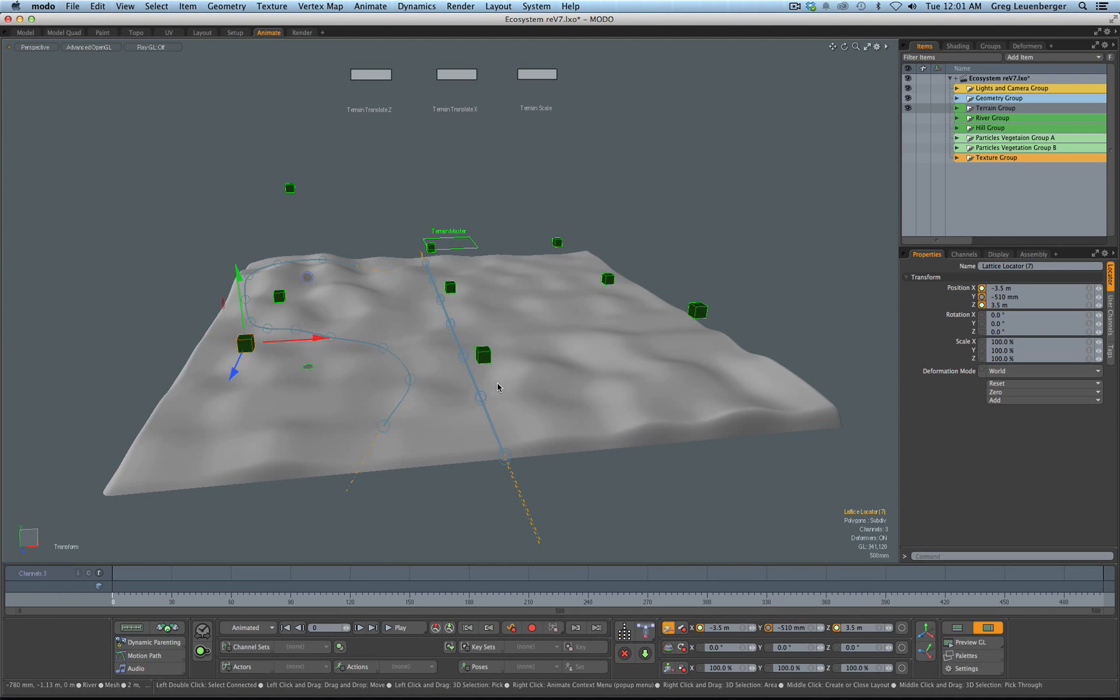
Raise the lattice locator at the middle of the front edge to about -850 mm in Y and increase its falloff
{"action": "key", "text": "space"}
{"action": "left_click", "coordinate": [487, 356]}
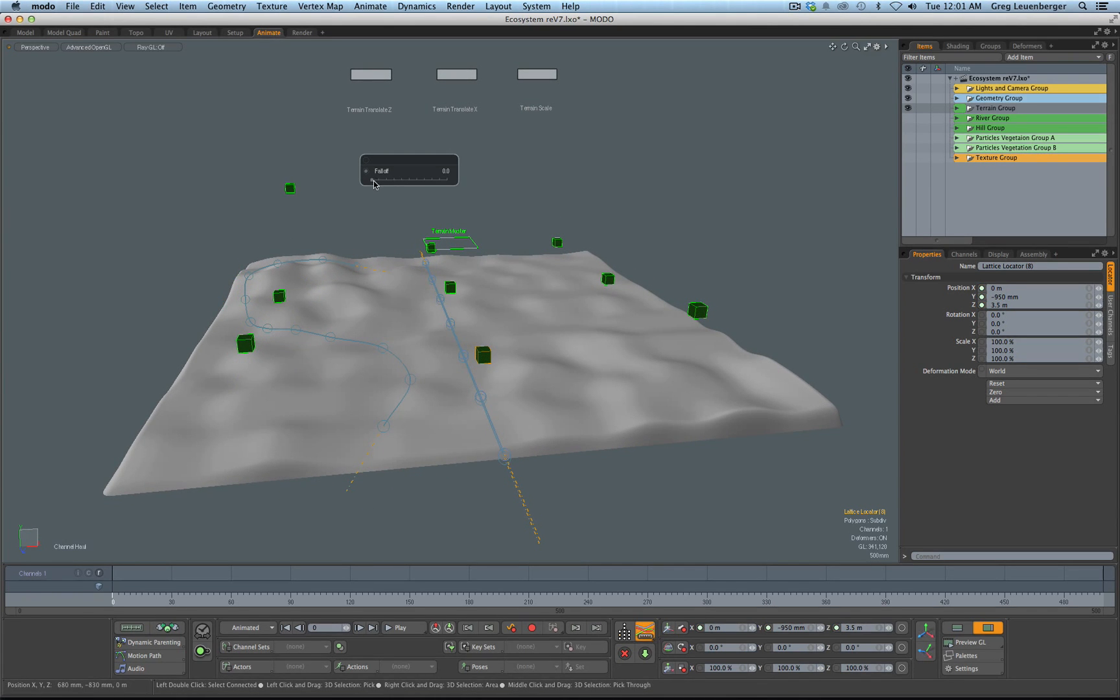
{"action": "key", "text": "w"}
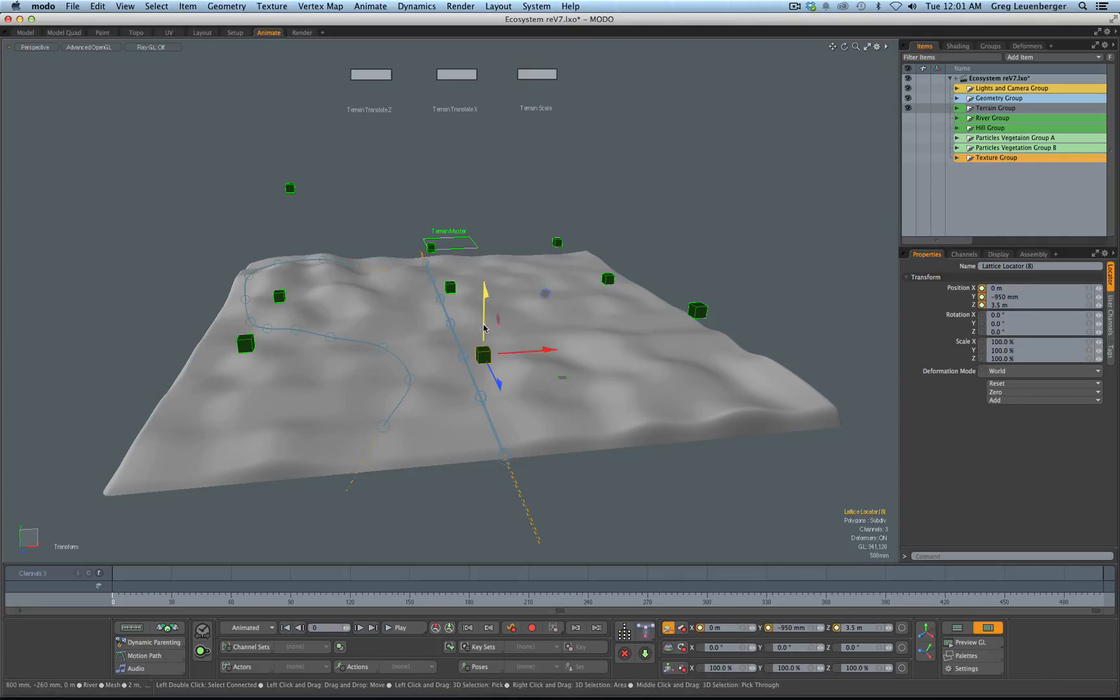
{"action": "mouse_move", "coordinate": [486, 290]}
{"action": "left_mouse_down"}
{"action": "mouse_move", "coordinate": [486, 258]}
{"action": "mouse_move", "coordinate": [485, 285]}
{"action": "left_mouse_up"}
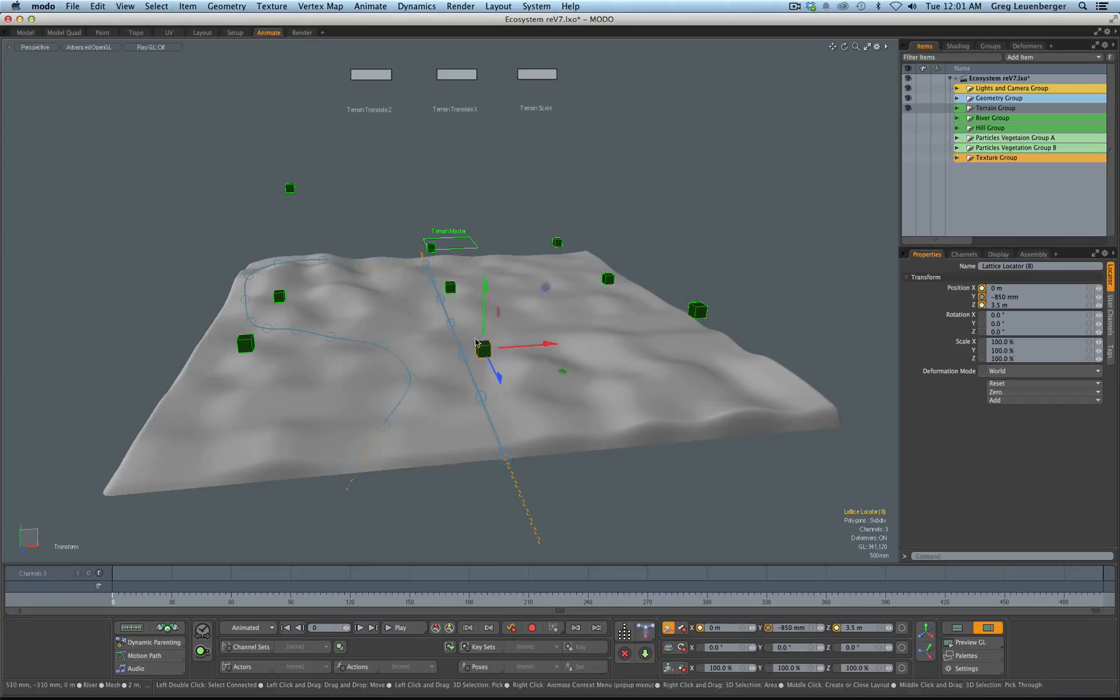
{"action": "key", "text": "space"}
{"action": "key", "text": "h"}
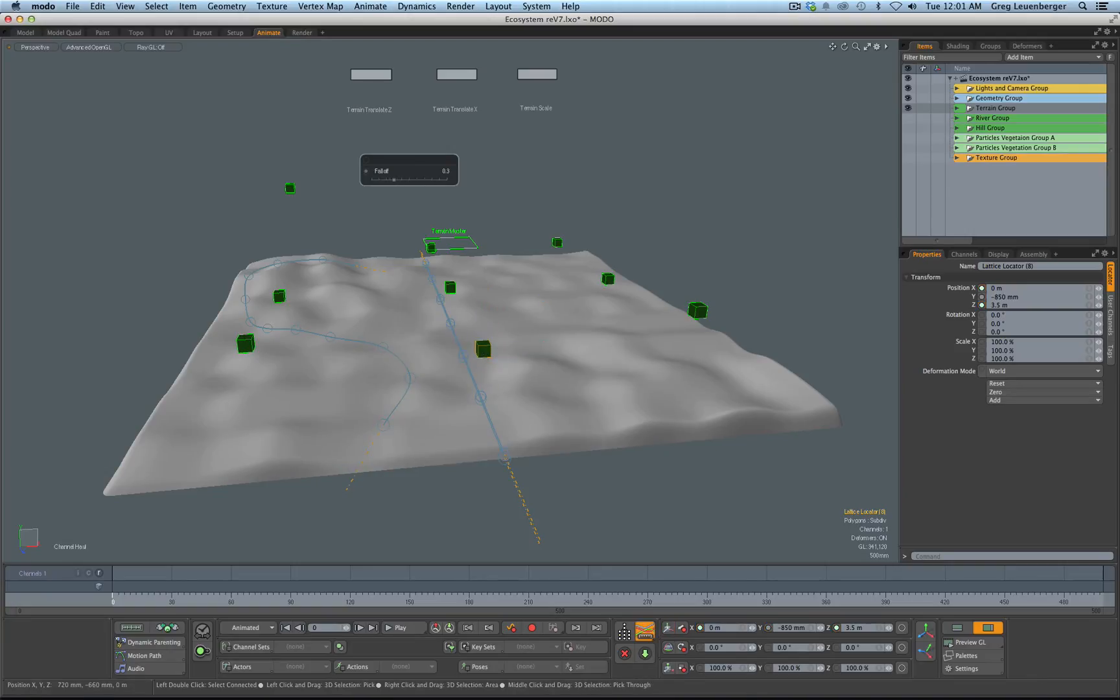
{"action": "left_click_drag", "start_coordinate": [394, 180], "coordinate": [423, 179]}
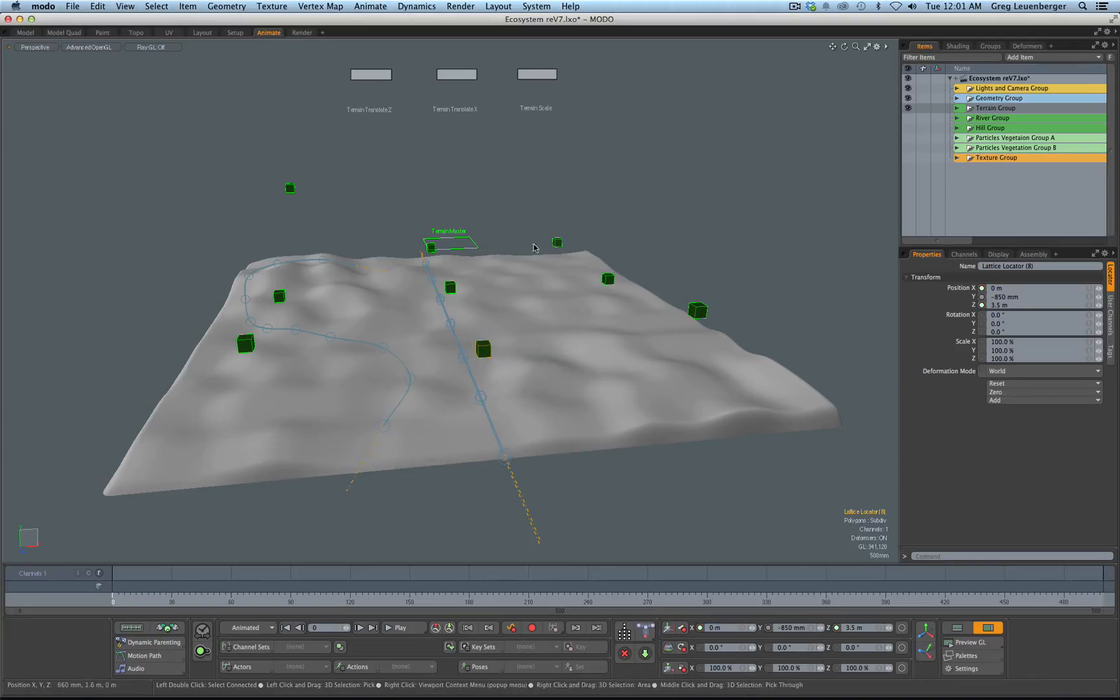
Raise the lattice locator at the back right corner to about -460 mm in Y, then clear the selection
{"action": "left_click", "coordinate": [608, 278]}
{"action": "left_click", "coordinate": [559, 244]}
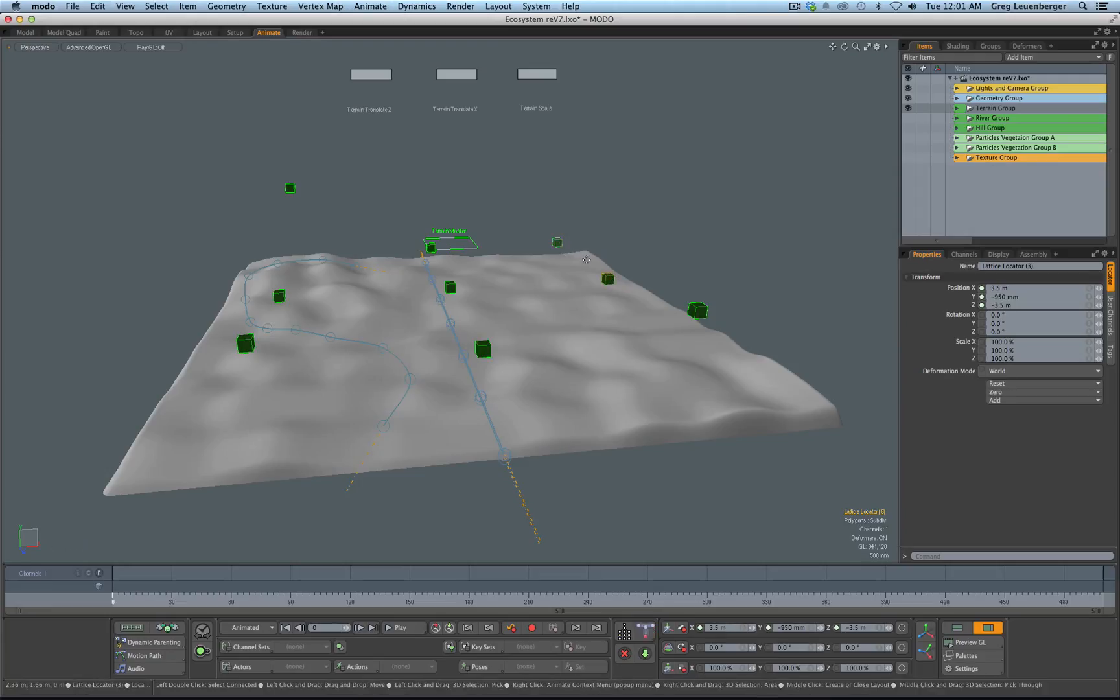
{"action": "key", "text": "w"}
{"action": "left_click_drag", "start_coordinate": [559, 224], "coordinate": [559, 207]}
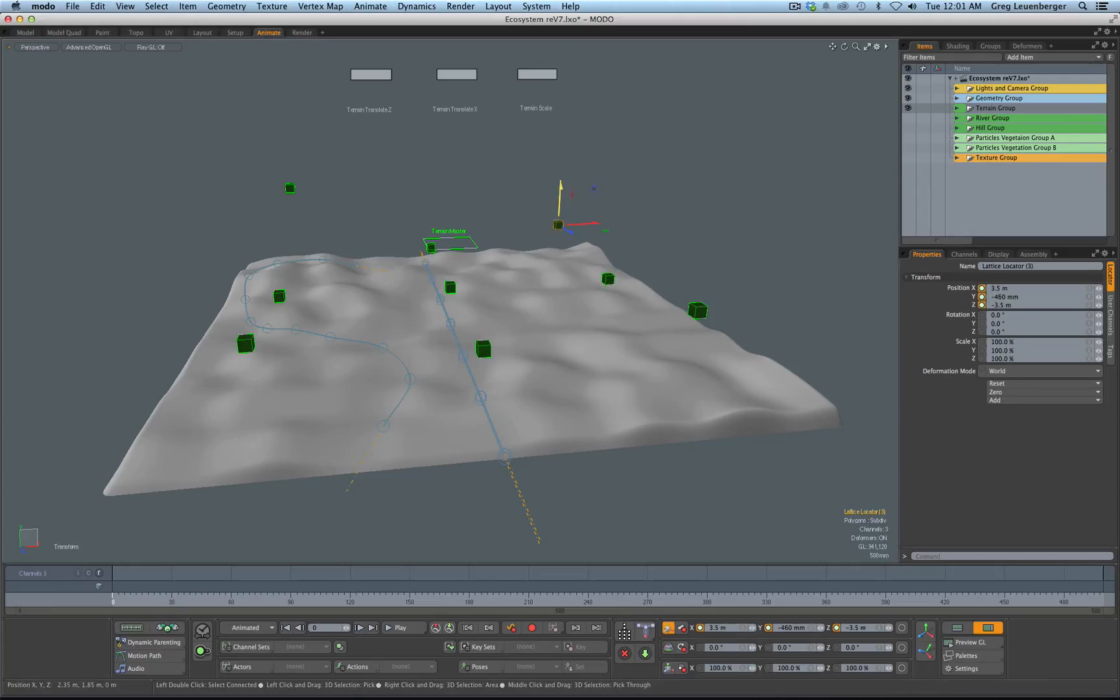
{"action": "left_click", "coordinate": [531, 201]}
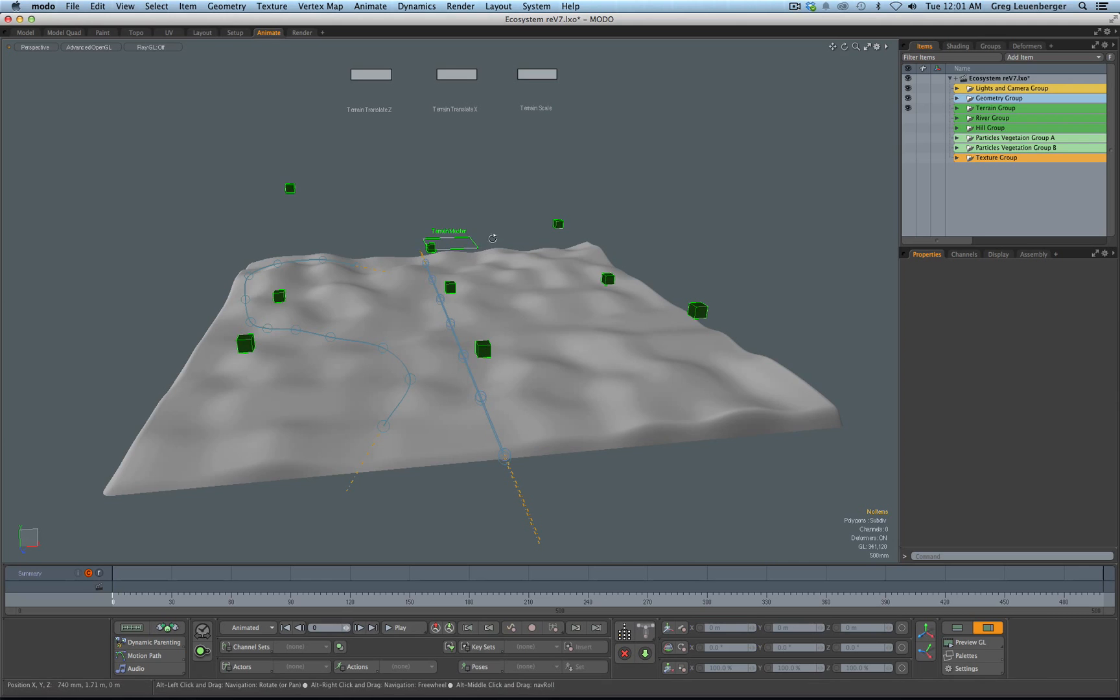
Reshape the terrain noise with its on-screen controls: Terrain Translate Z about -0.069, Terrain Translate X about 0.194 and Terrain Scale 0.5
{"action": "left_click_drag", "start_coordinate": [496, 241], "coordinate": [501, 241], "text": "alt"}
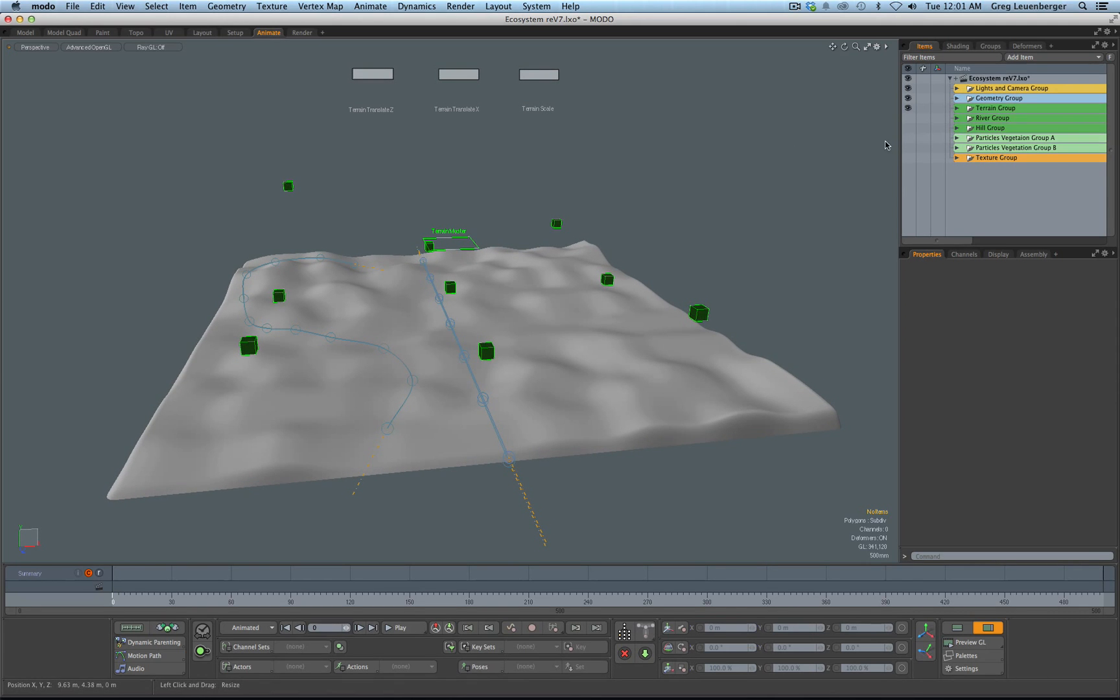
{"action": "left_click_drag", "start_coordinate": [672, 239], "coordinate": [692, 242], "text": "alt+shift"}
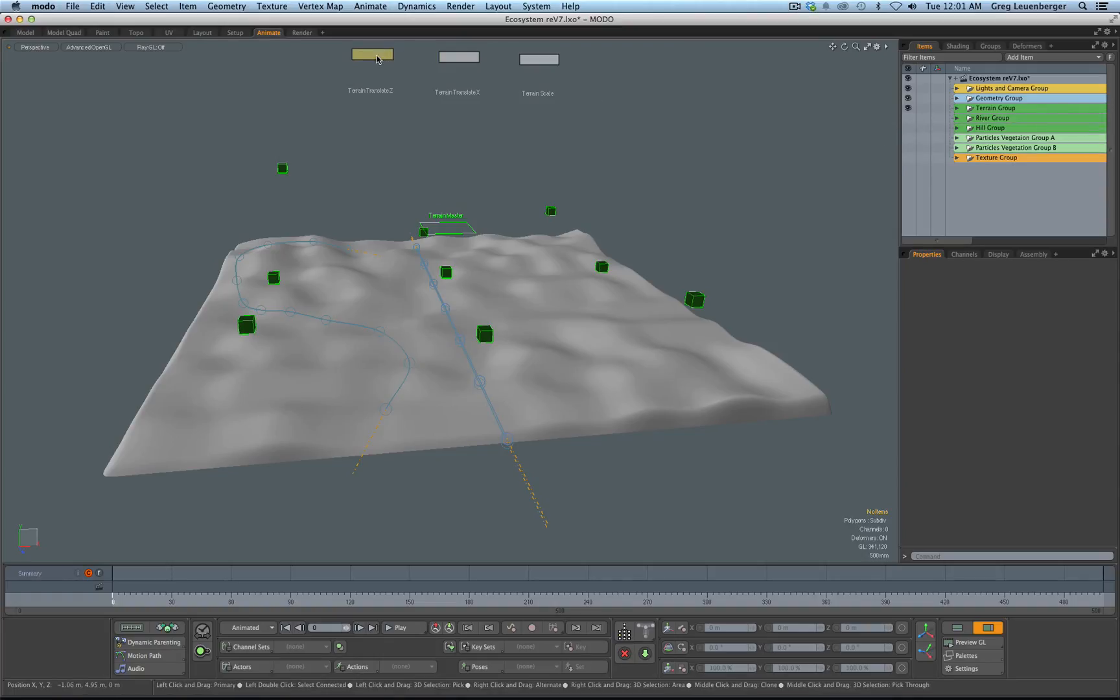
{"action": "mouse_move", "coordinate": [370, 58]}
{"action": "left_mouse_down"}
{"action": "mouse_move", "coordinate": [555, 60]}
{"action": "mouse_move", "coordinate": [373, 55]}
{"action": "left_mouse_up"}
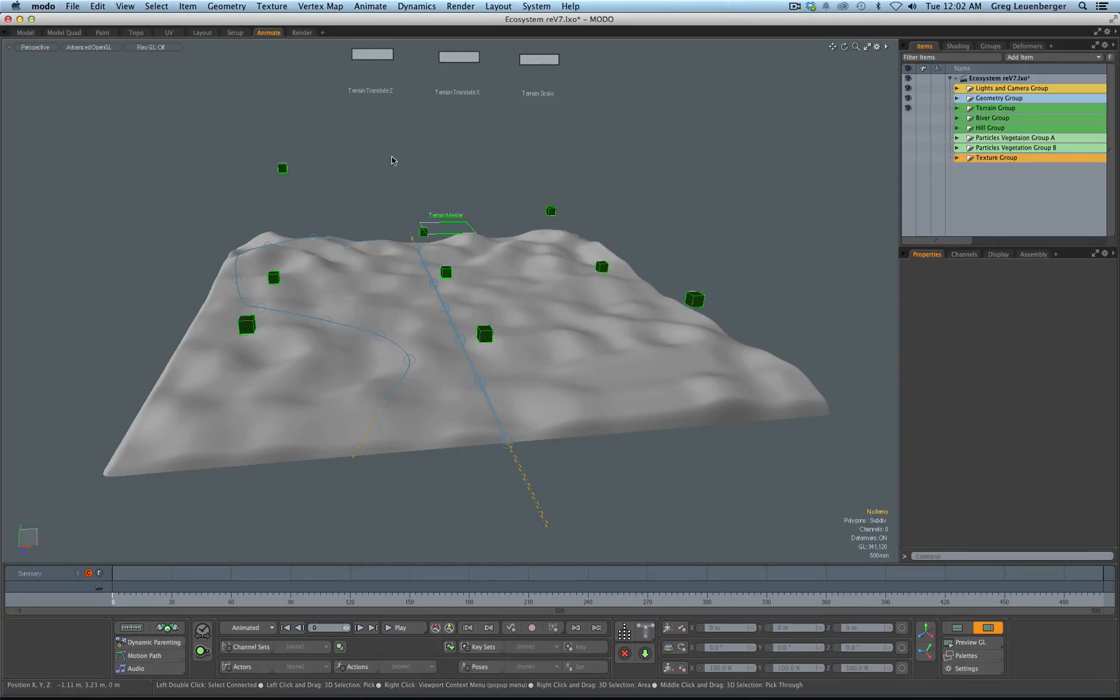
{"action": "left_click_drag", "start_coordinate": [373, 54], "coordinate": [373, 54]}
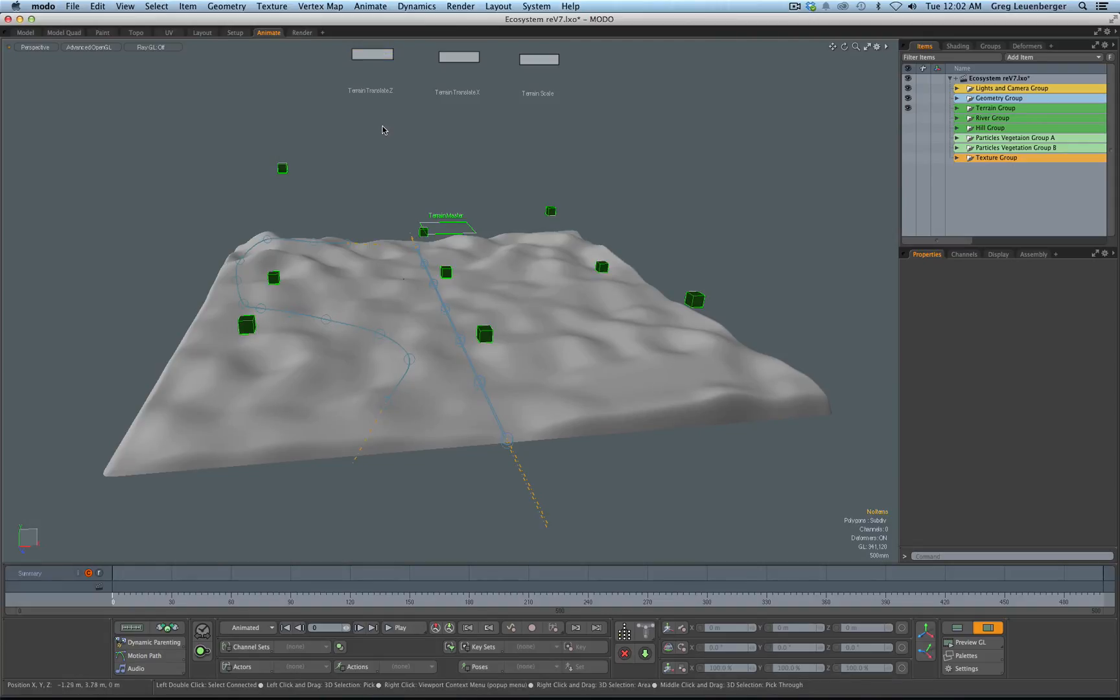
{"action": "left_click_drag", "start_coordinate": [459, 57], "coordinate": [459, 58]}
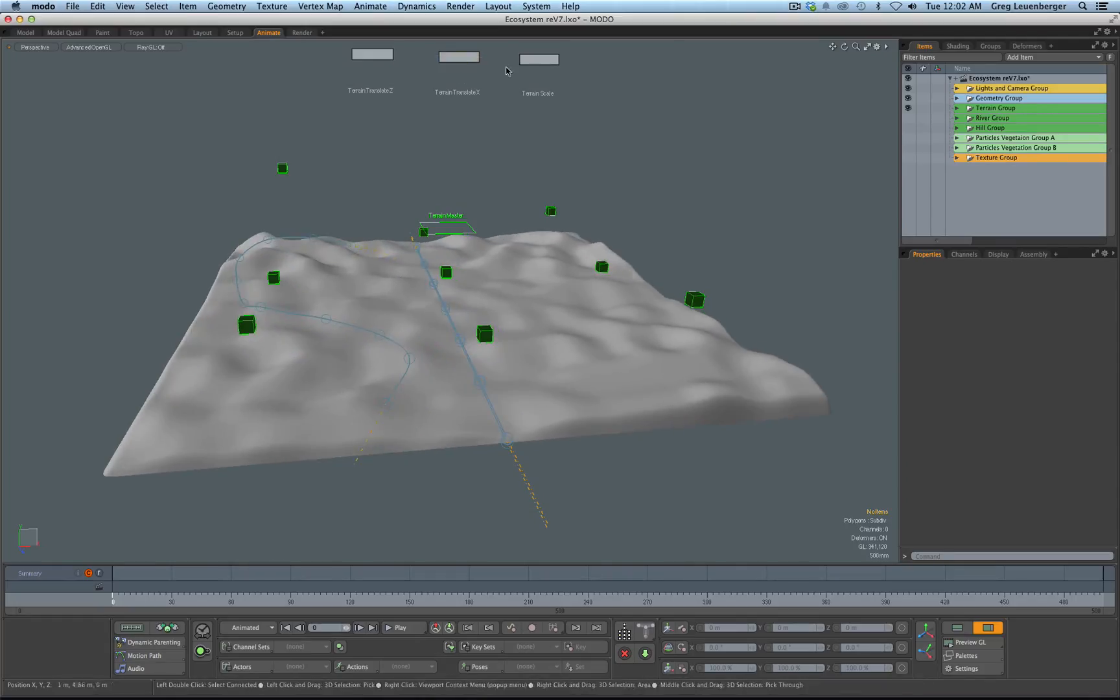
{"action": "left_click_drag", "start_coordinate": [539, 59], "coordinate": [539, 59]}
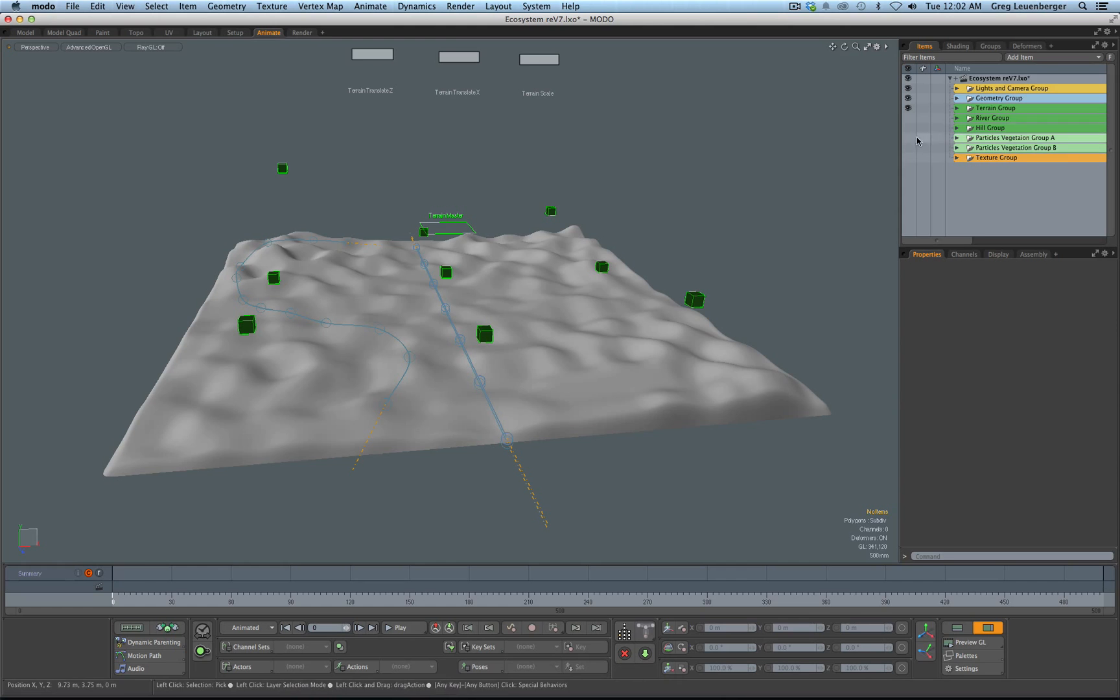
Show the River Group controls and hide the Terrain Group controls
{"action": "left_click", "coordinate": [908, 118]}
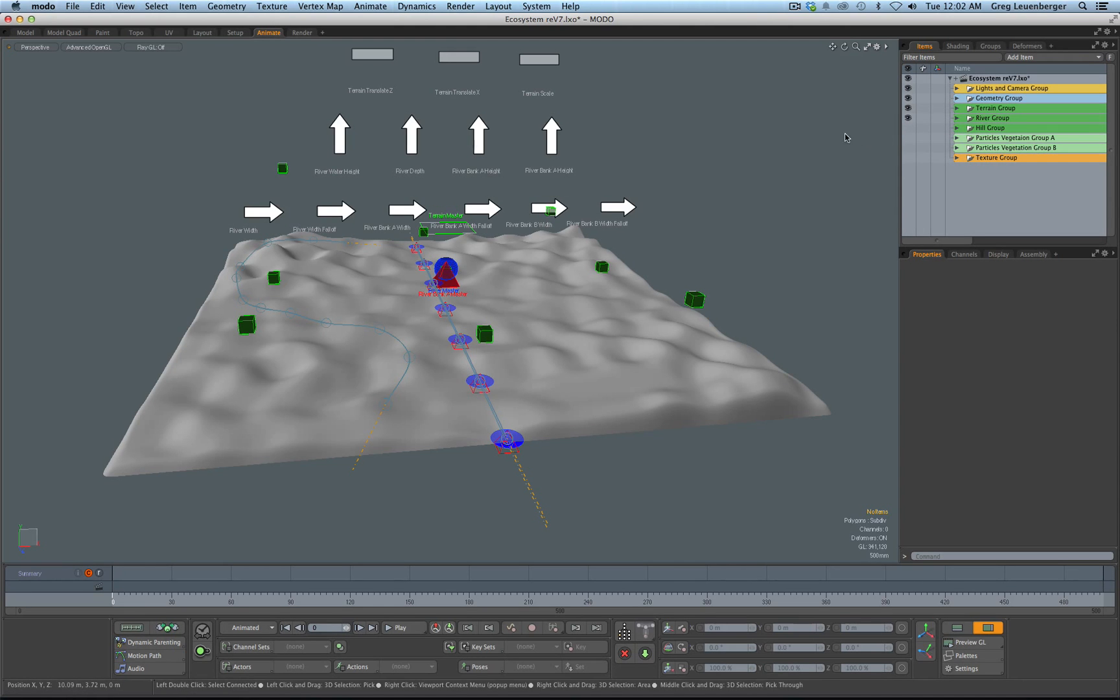
{"action": "left_click", "coordinate": [907, 108]}
{"action": "left_click_drag", "start_coordinate": [682, 181], "coordinate": [655, 194], "text": "alt"}
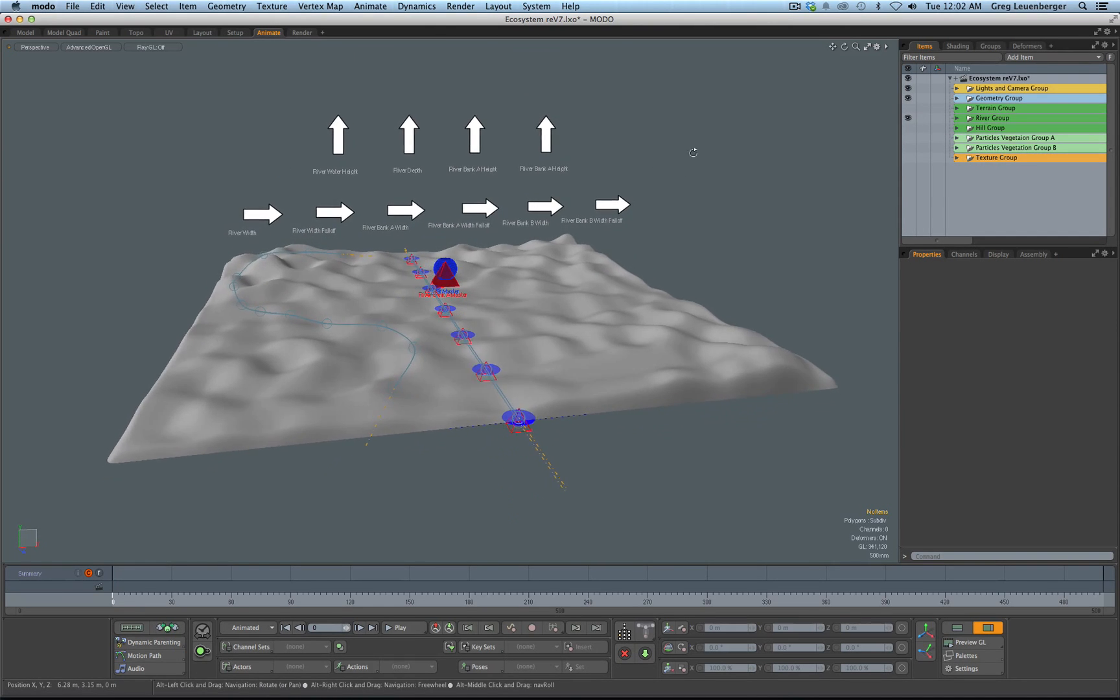
Try lowering the River Master locator vertically, undo the move and drop the transform tool
{"action": "left_click", "coordinate": [458, 265]}
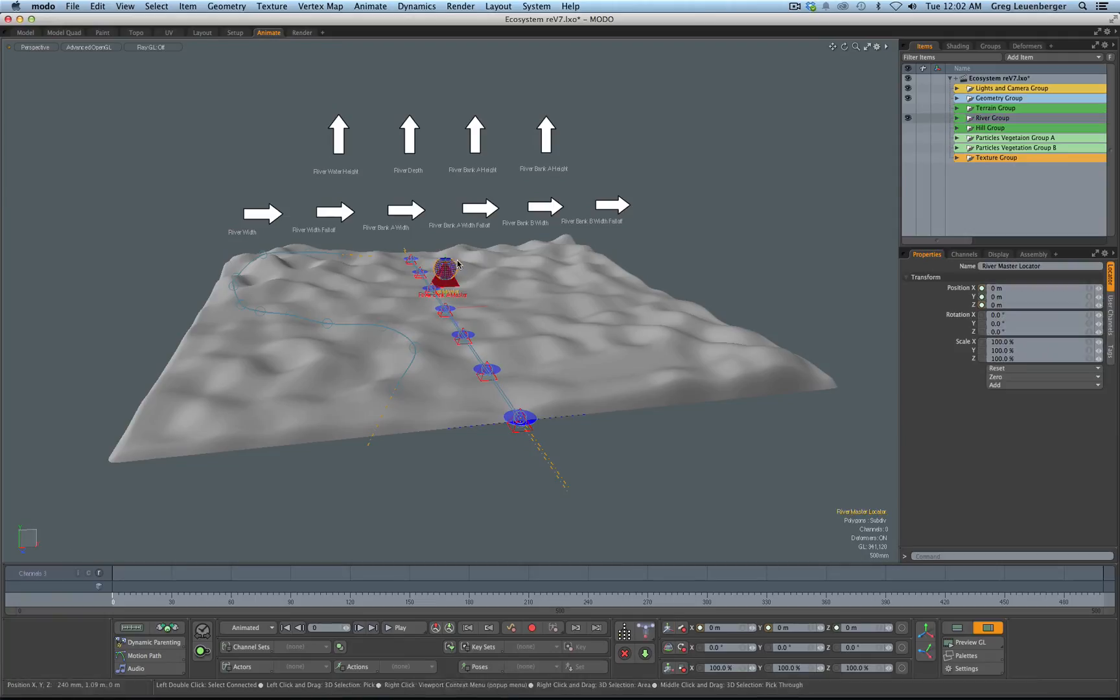
{"action": "key", "text": "w"}
{"action": "left_click_drag", "start_coordinate": [447, 262], "coordinate": [447, 287]}
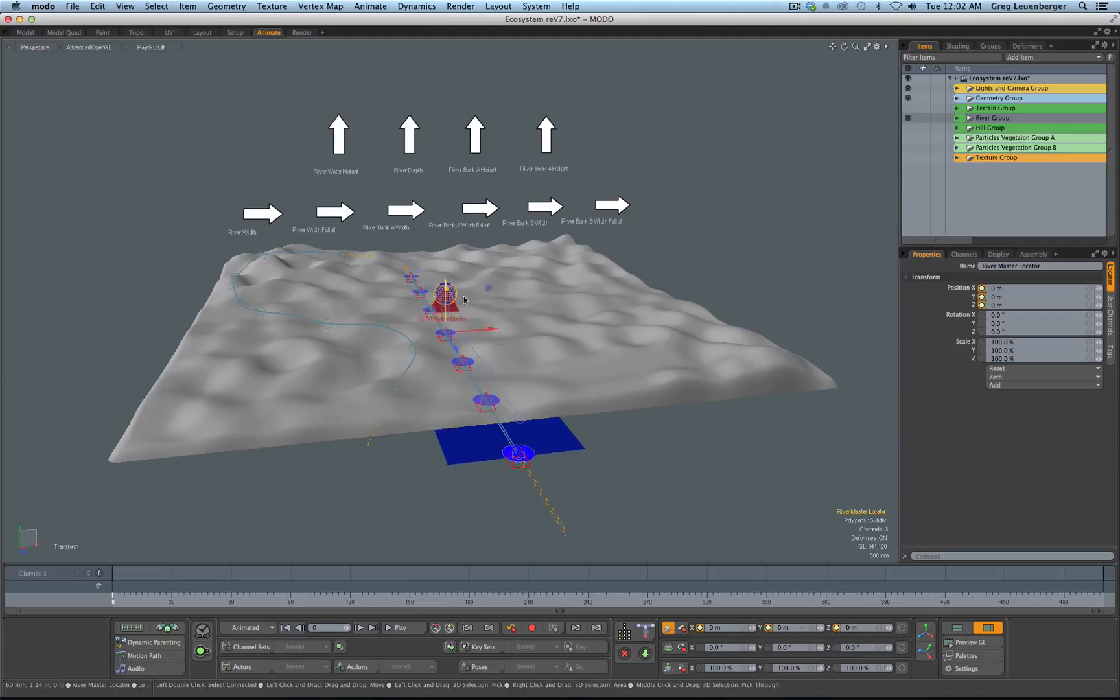
{"action": "key", "text": "super+z"}
{"action": "key", "text": "q"}
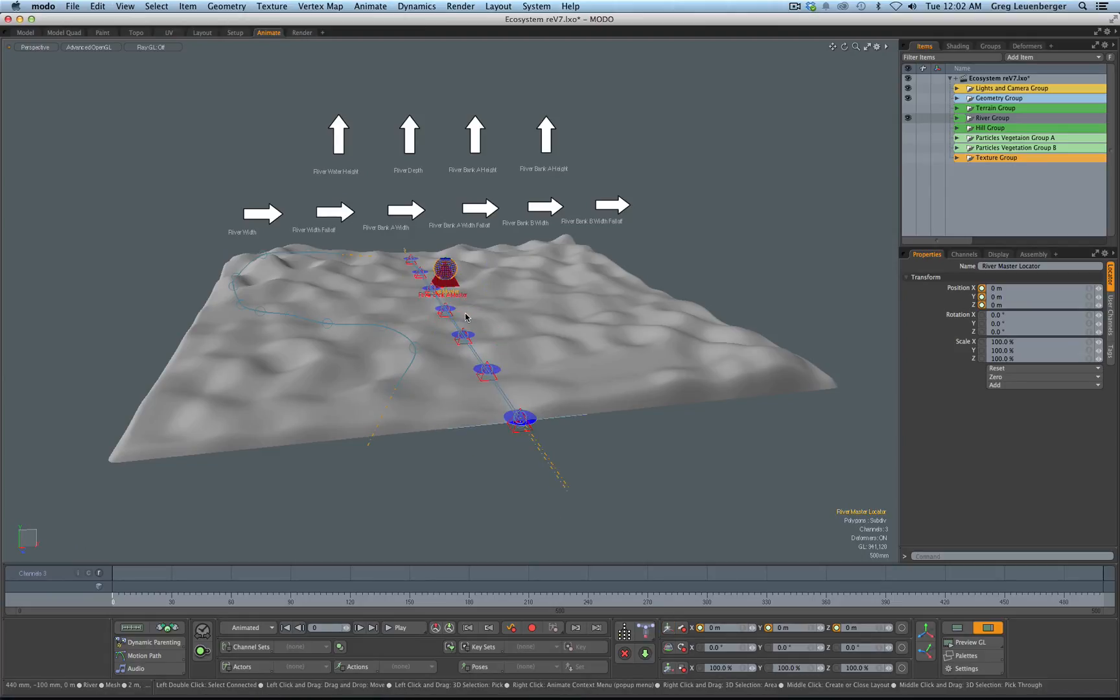
Carve the river channel into the terrain by increasing the river's depth with the River Depth control
{"action": "left_click_drag", "start_coordinate": [409, 148], "coordinate": [409, 160]}
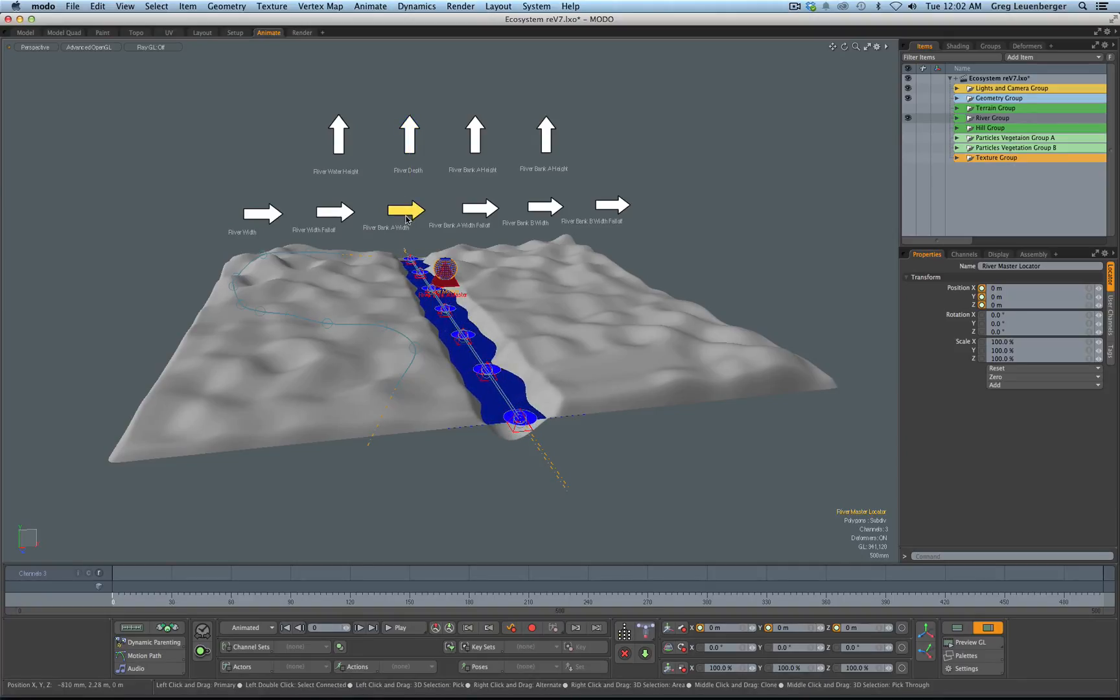
Offset the River Bank A Master locator sideways to an X position of about -670 mm
{"action": "left_click", "coordinate": [448, 281]}
{"action": "key", "text": "w"}
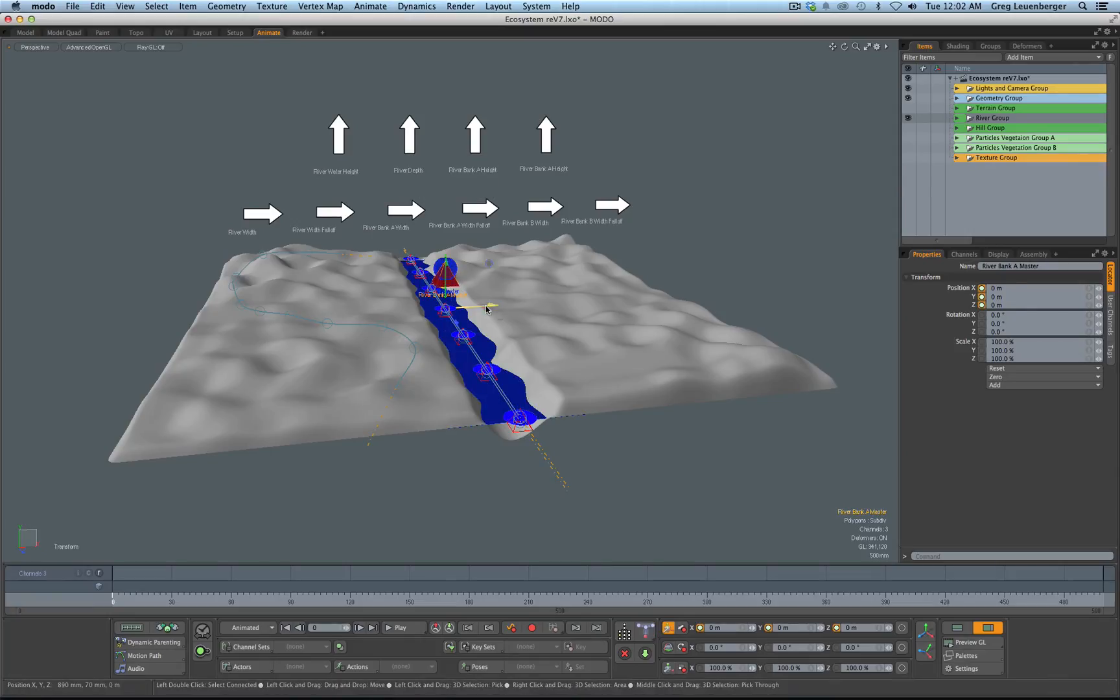
{"action": "left_click_drag", "start_coordinate": [486, 307], "coordinate": [456, 307]}
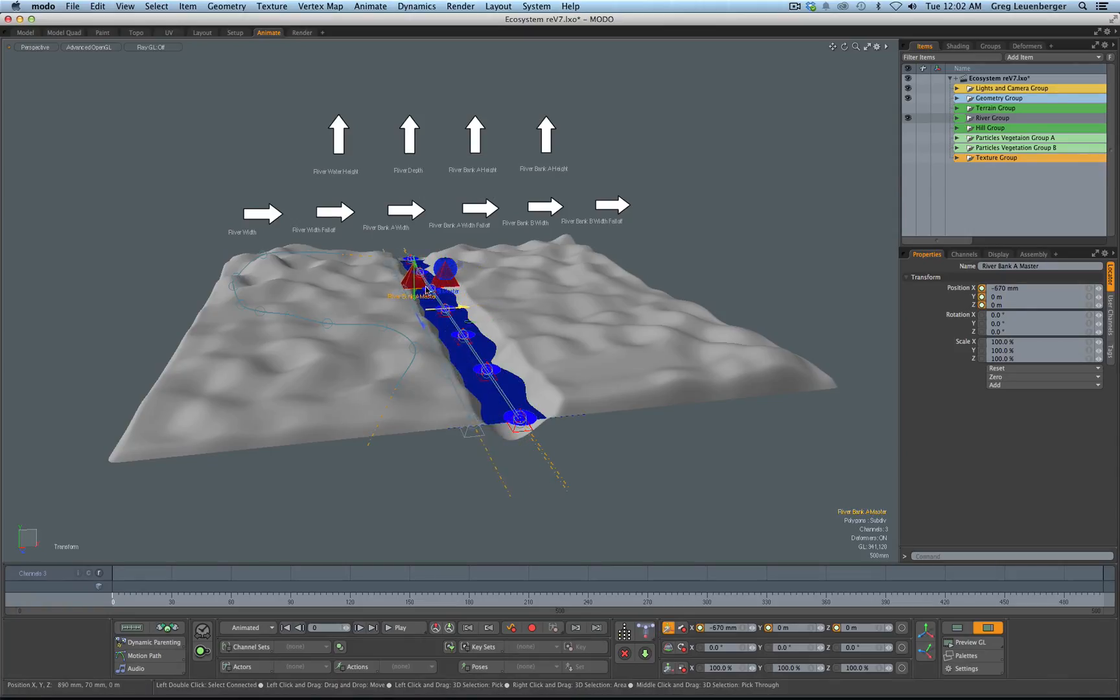
{"action": "key", "text": "space"}
Offset the River Bank B Master locator sideways to an X position of 650 mm and drop the transform tool
{"action": "left_click", "coordinate": [456, 288]}
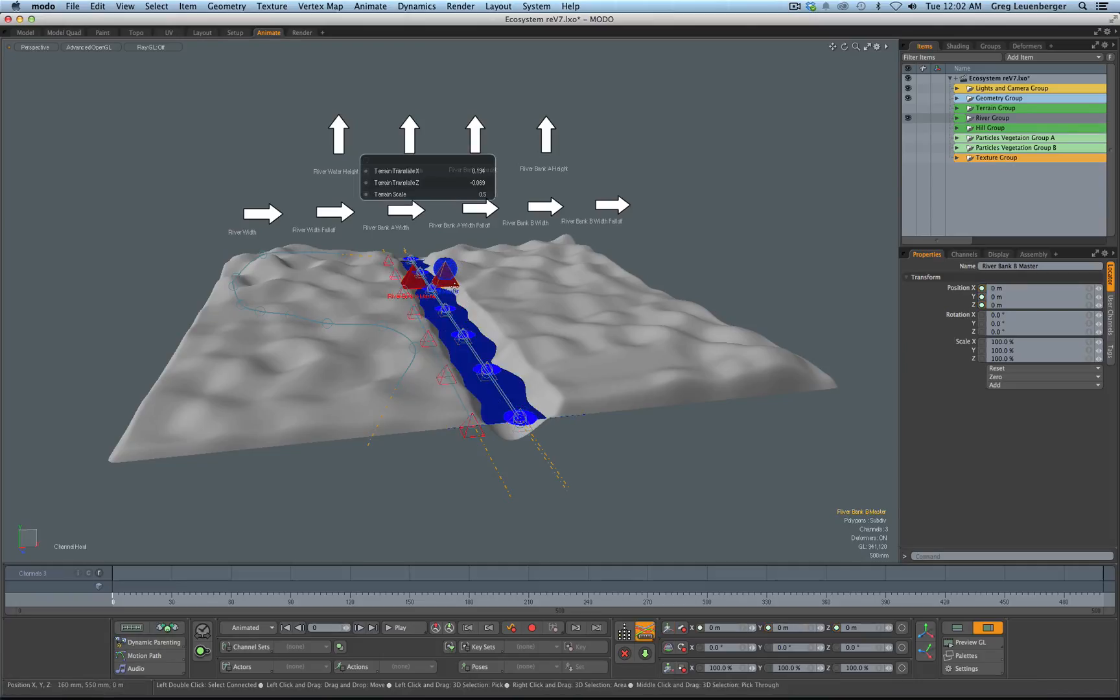
{"action": "key", "text": "w"}
{"action": "left_click_drag", "start_coordinate": [485, 309], "coordinate": [515, 304]}
{"action": "key", "text": "space"}
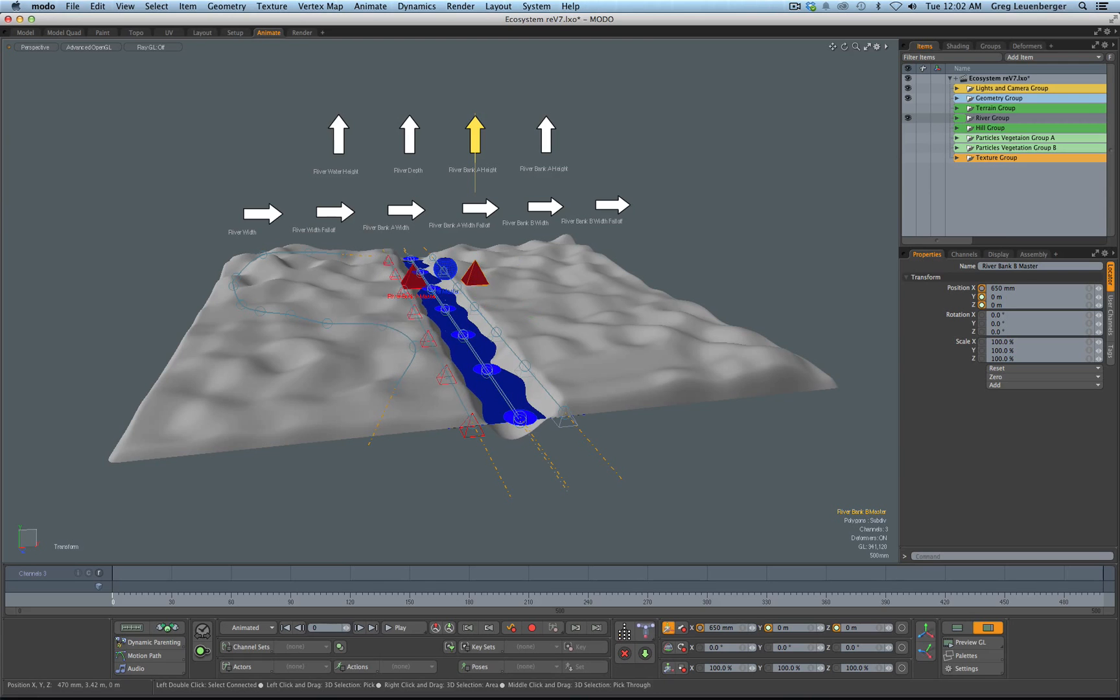
Adjust the heights of both river banks with the two River Bank Height controls
{"action": "left_click_drag", "start_coordinate": [477, 386], "coordinate": [405, 381], "text": "alt"}
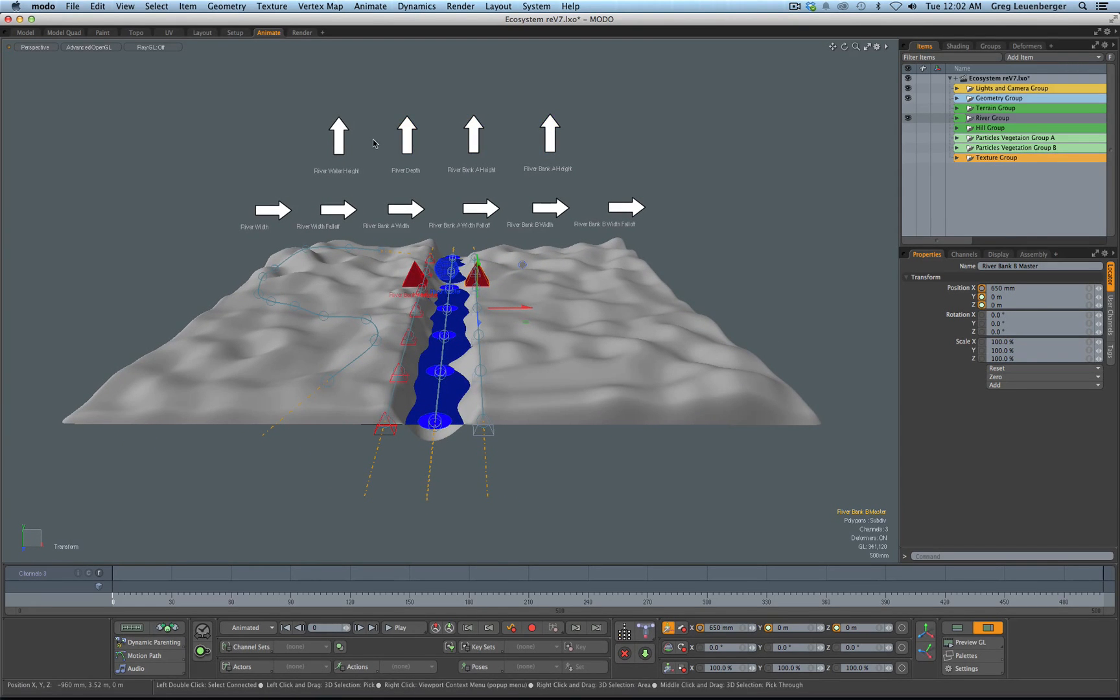
{"action": "mouse_move", "coordinate": [554, 146]}
{"action": "left_mouse_down"}
{"action": "mouse_move", "coordinate": [550, 193]}
{"action": "mouse_move", "coordinate": [551, 136]}
{"action": "left_mouse_up"}
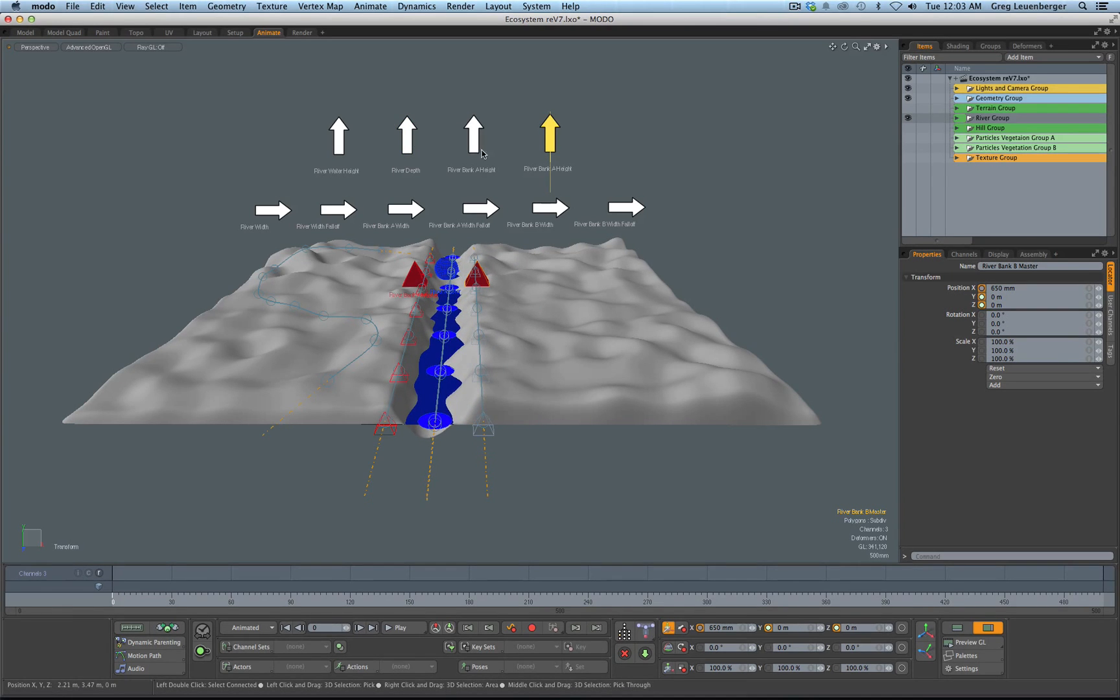
{"action": "left_click_drag", "start_coordinate": [478, 151], "coordinate": [477, 139]}
Set the Terrain Scale channel to about 0.464 on River Bank A Master and about 0.473 on River Bank B Master
{"action": "left_click_drag", "start_coordinate": [471, 195], "coordinate": [384, 487], "text": "alt"}
{"action": "left_click", "coordinate": [422, 282]}
{"action": "key", "text": "c"}
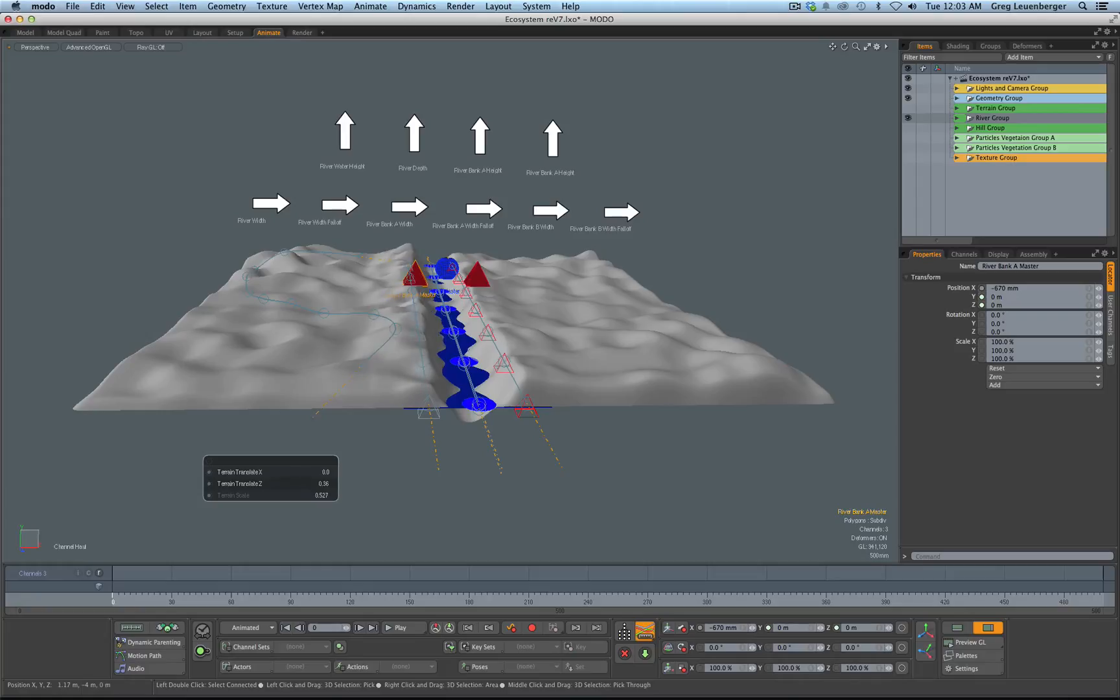
{"action": "left_click_drag", "start_coordinate": [285, 496], "coordinate": [280, 496]}
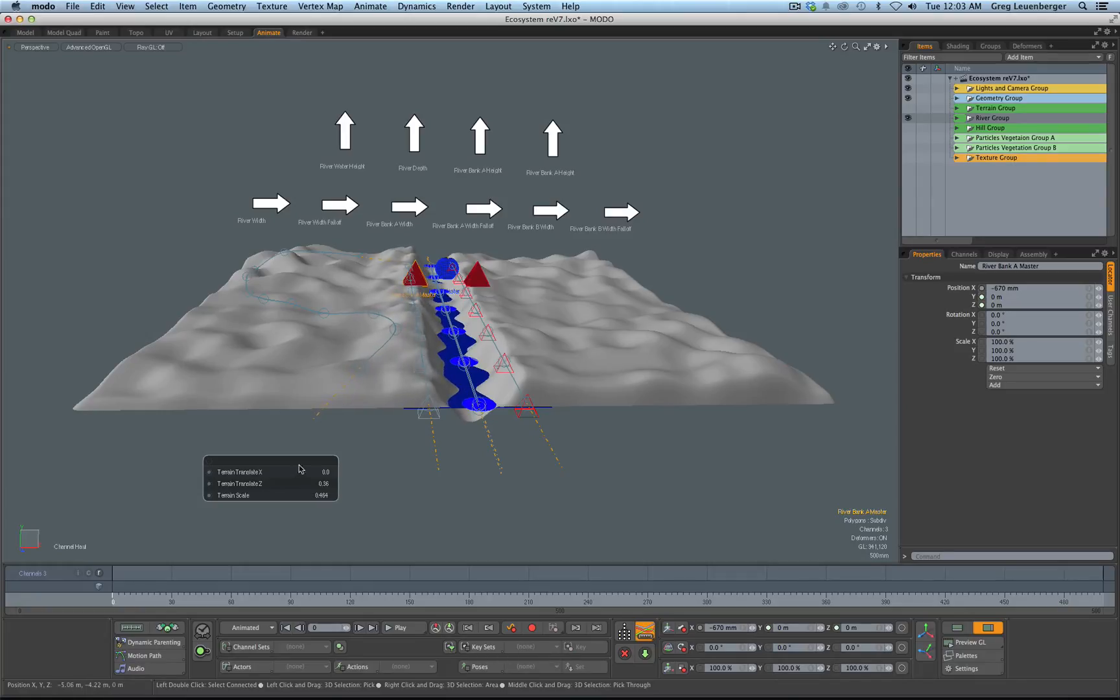
{"action": "left_click", "coordinate": [480, 273]}
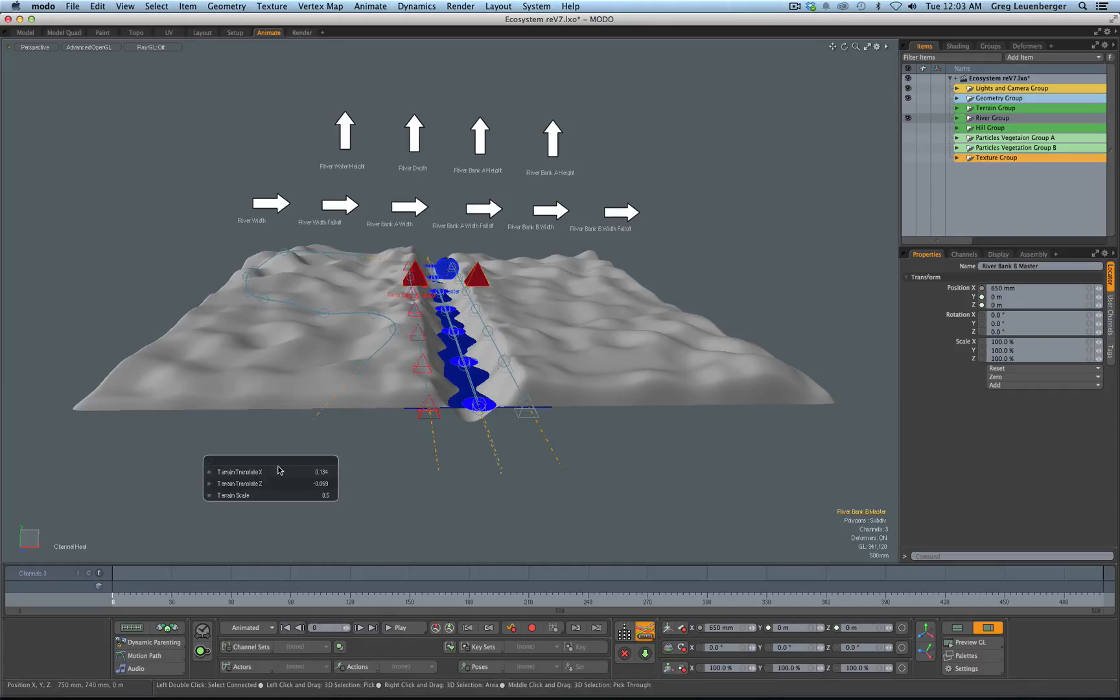
{"action": "left_click_drag", "start_coordinate": [278, 464], "coordinate": [301, 448]}
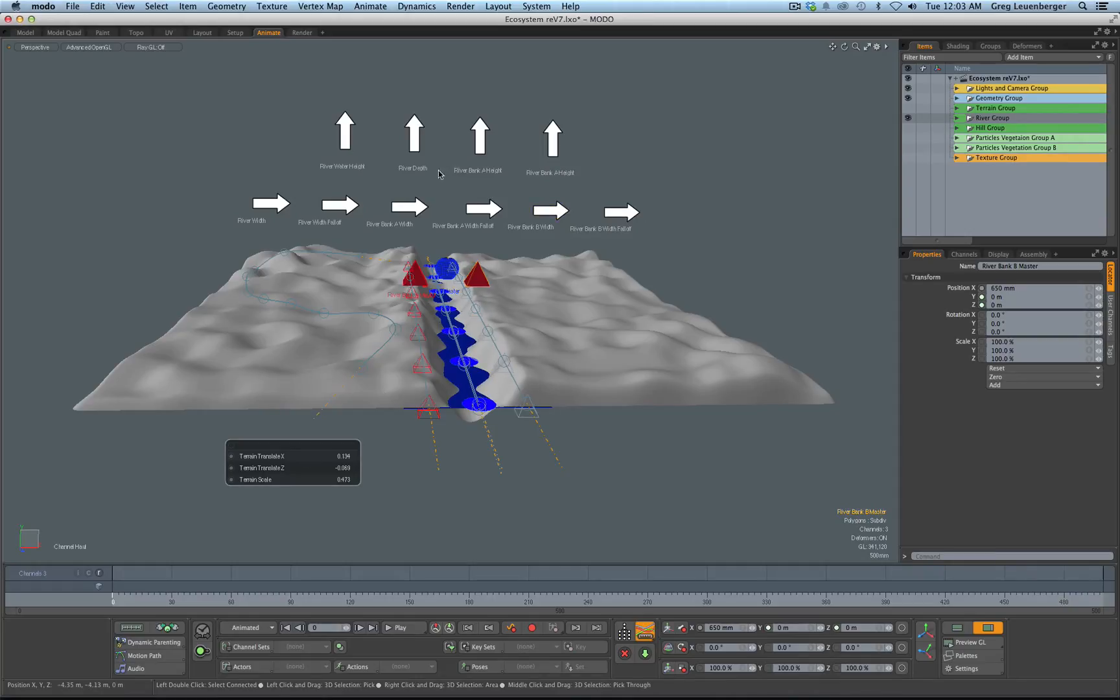
Raise the water level with the River Water Height control and shift the River Master Locator to an X position of about 190 mm
{"action": "left_click_drag", "start_coordinate": [345, 133], "coordinate": [344, 194]}
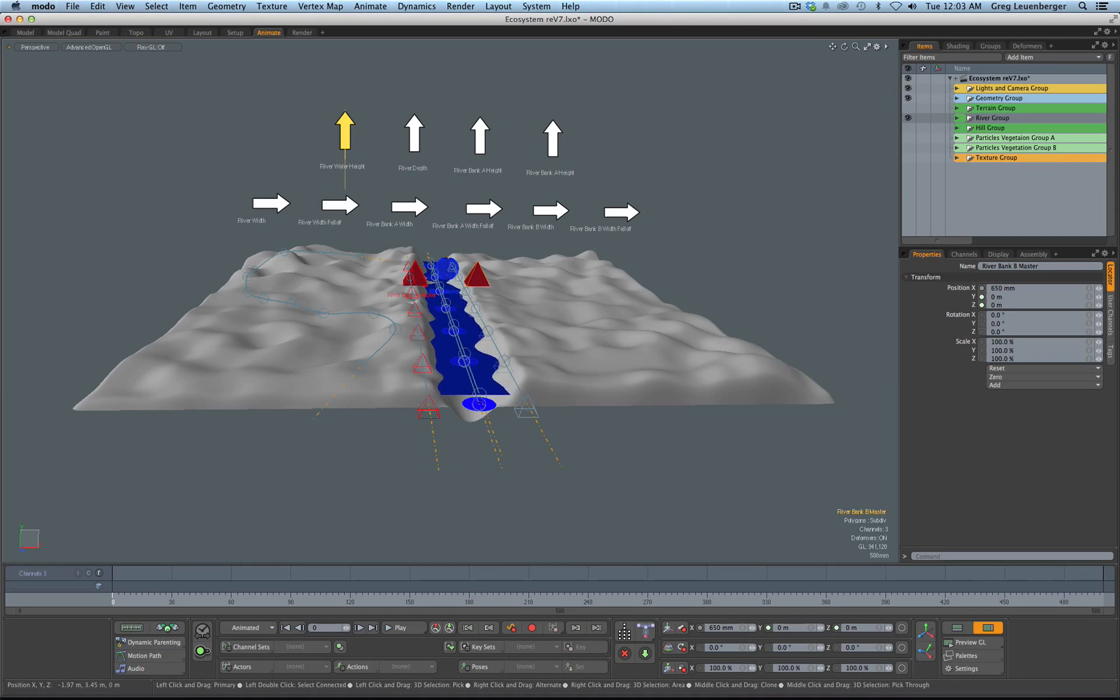
{"action": "left_click_drag", "start_coordinate": [370, 301], "coordinate": [402, 377], "text": "alt"}
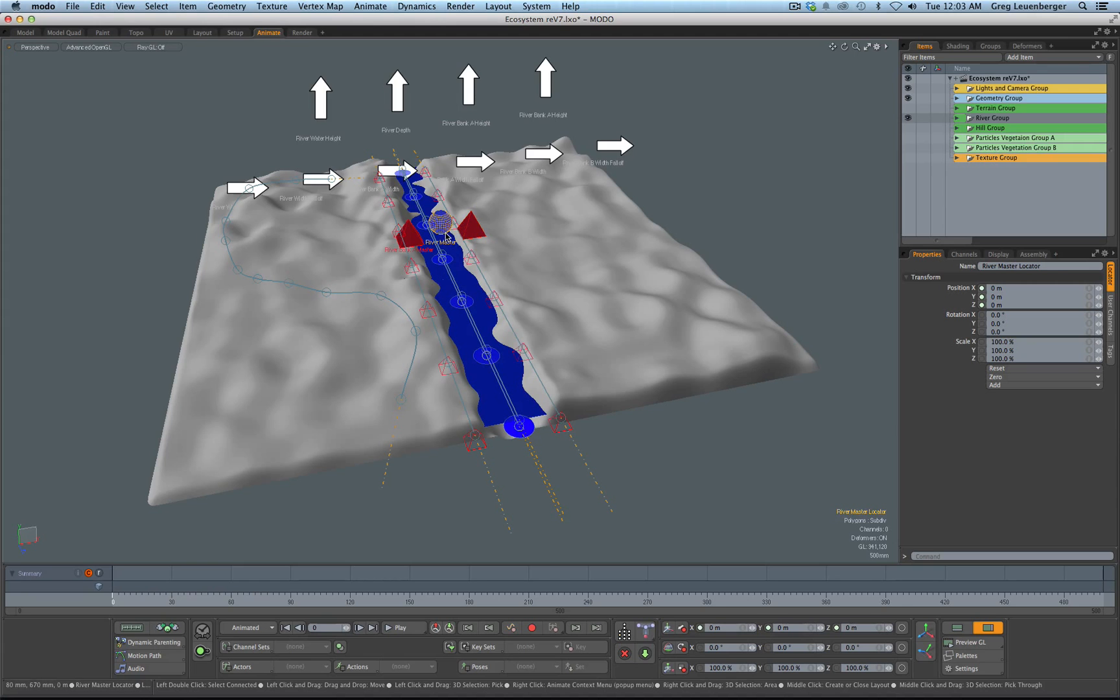
{"action": "left_click_drag", "start_coordinate": [446, 234], "coordinate": [440, 314]}
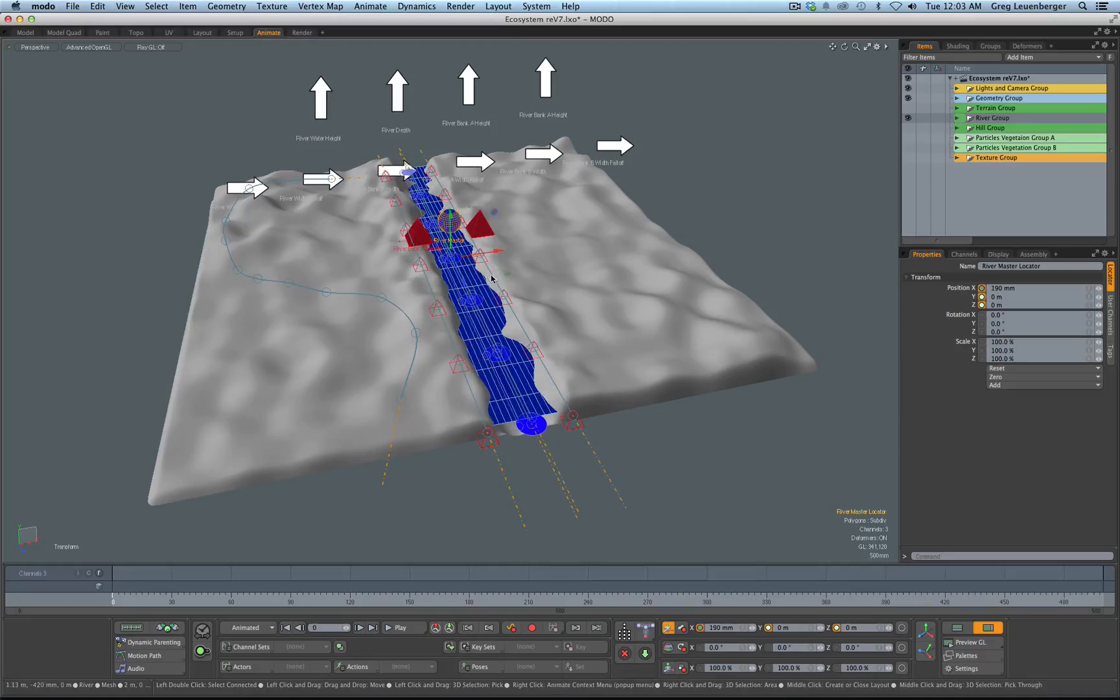
Bend the river by moving its fifth locator together with the matching bank A and B locators to an X position of about 520 mm
{"action": "left_click", "coordinate": [439, 312]}
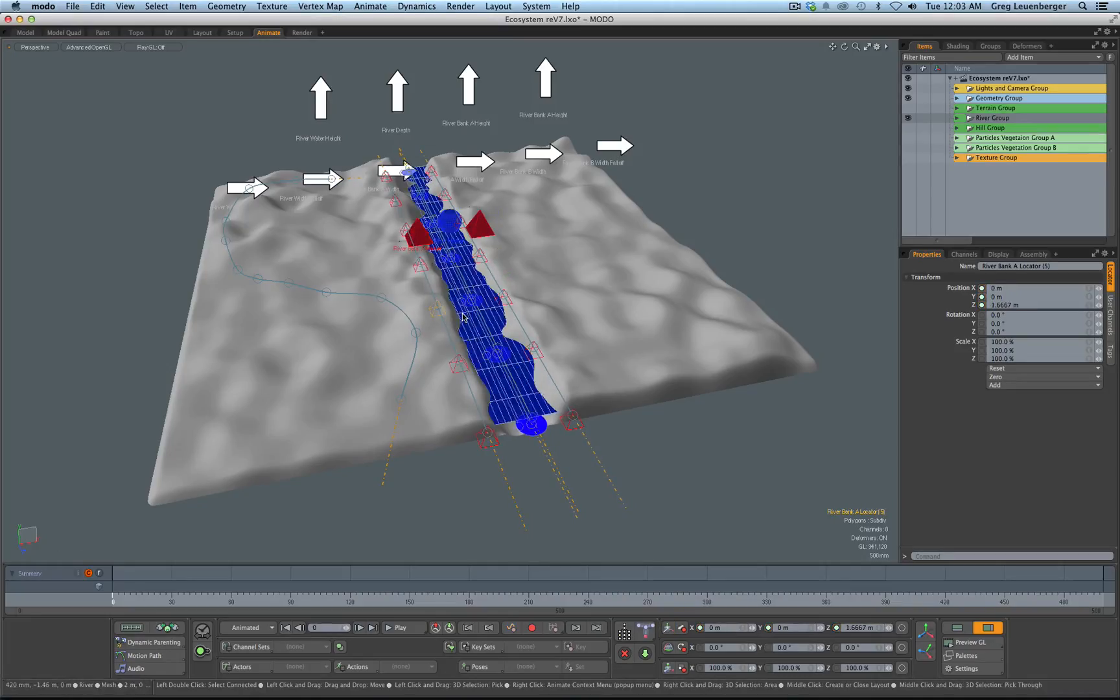
{"action": "left_click", "coordinate": [502, 310], "text": "shift"}
{"action": "key", "text": "y"}
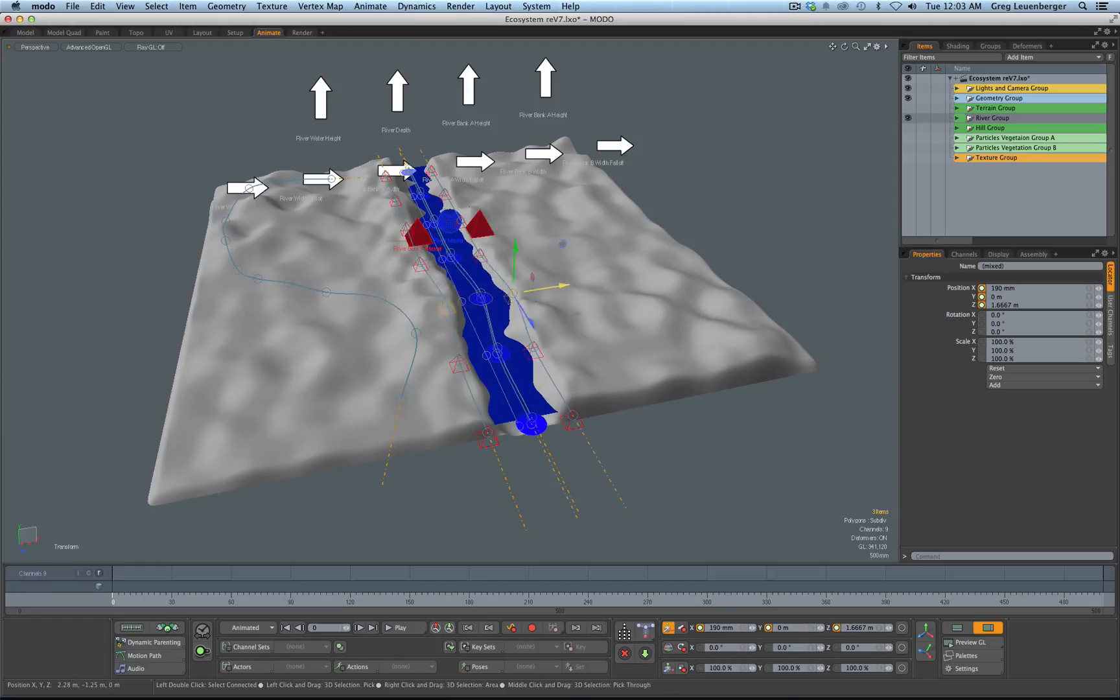
{"action": "left_click_drag", "start_coordinate": [548, 287], "coordinate": [563, 285]}
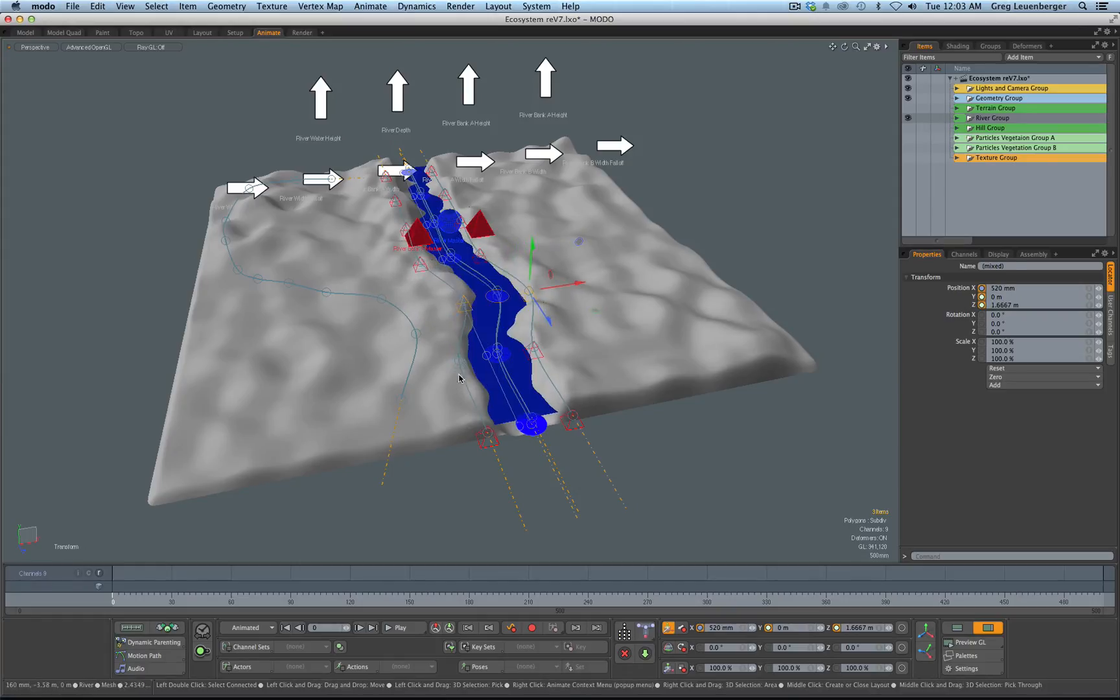
Move River Locator (6) sideways to an X position of about -160 mm and shift the matching bank A and B locators the same way
{"action": "left_click", "coordinate": [505, 362]}
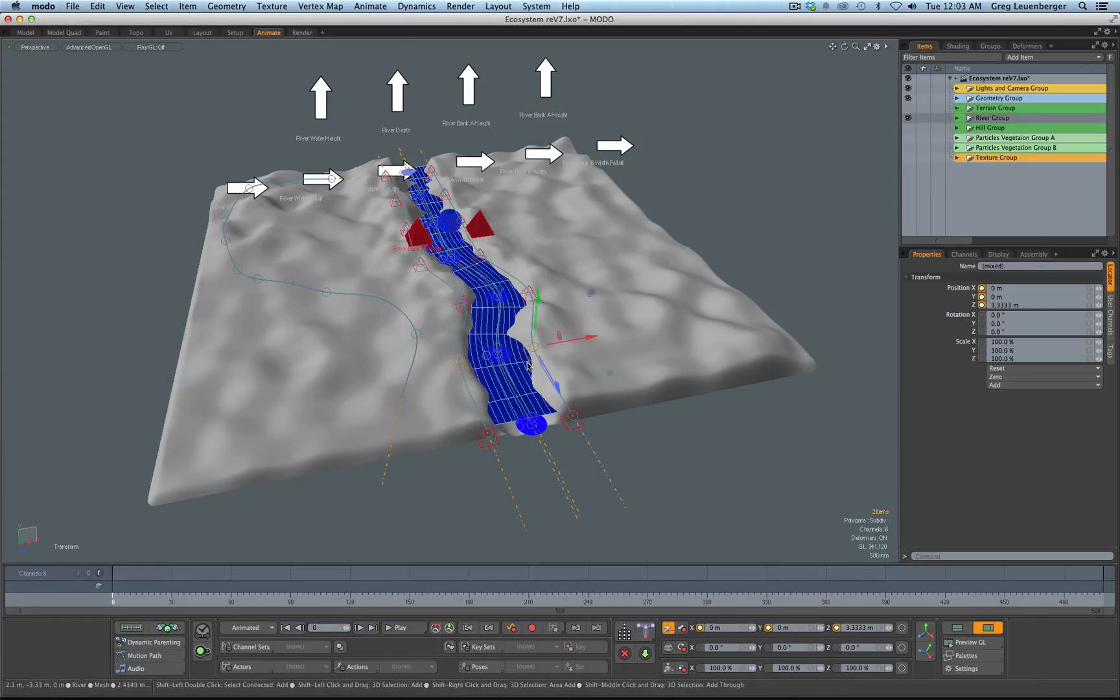
{"action": "left_click", "coordinate": [508, 364], "text": "shift"}
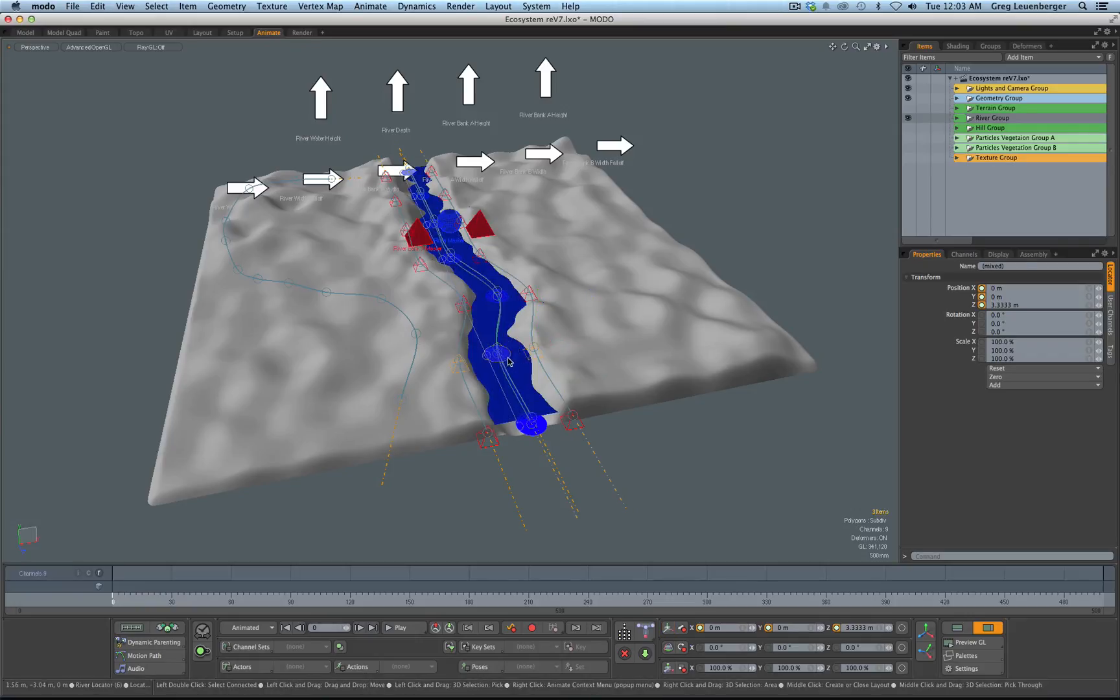
{"action": "left_click", "coordinate": [508, 362]}
{"action": "key", "text": "w"}
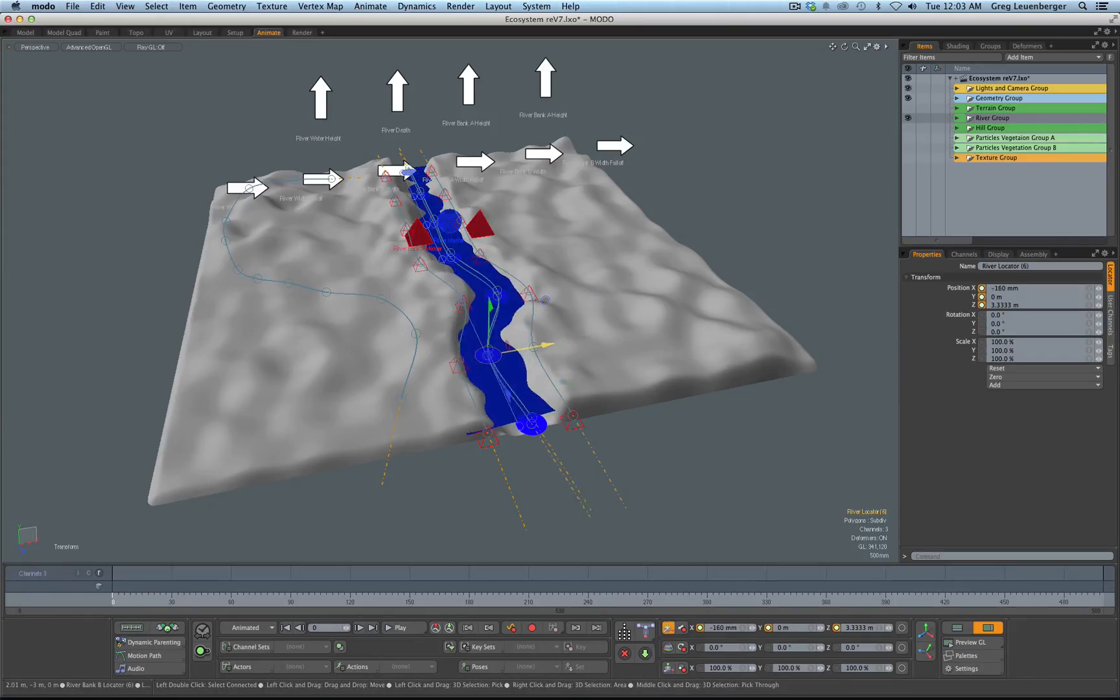
{"action": "left_click", "coordinate": [545, 350], "text": "shift"}
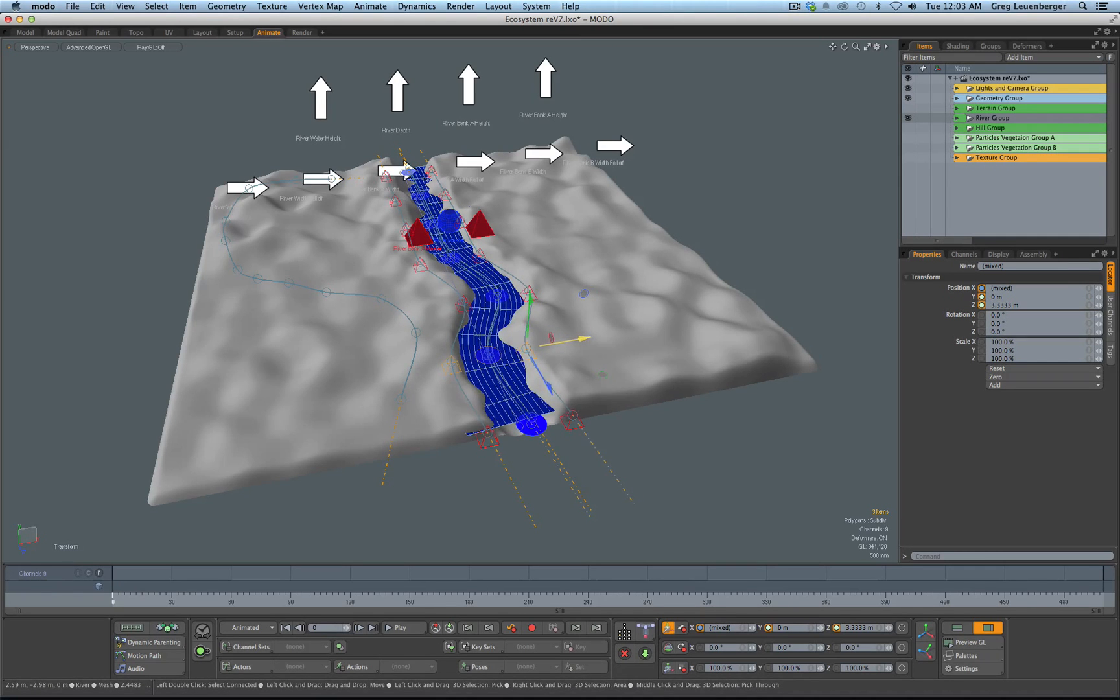
Move the third river locator and its matching bank A and B locators to an X position of about 270 mm
{"action": "left_click_drag", "start_coordinate": [406, 173], "coordinate": [412, 255], "text": "alt"}
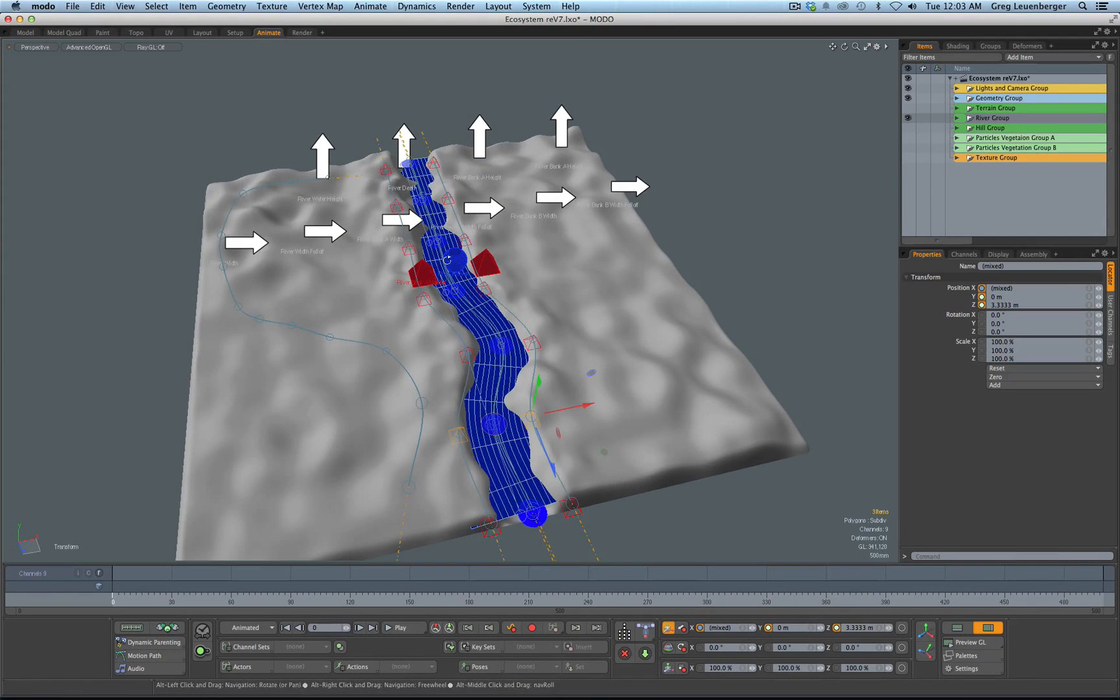
{"action": "left_click", "coordinate": [408, 258], "text": "shift"}
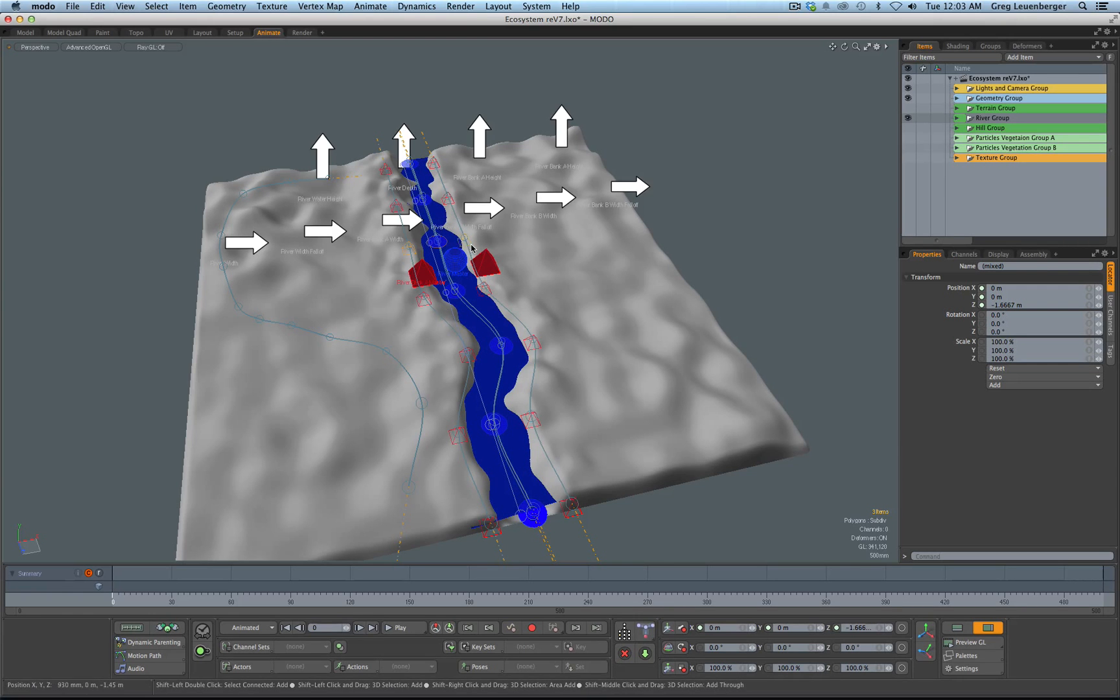
{"action": "key", "text": "y"}
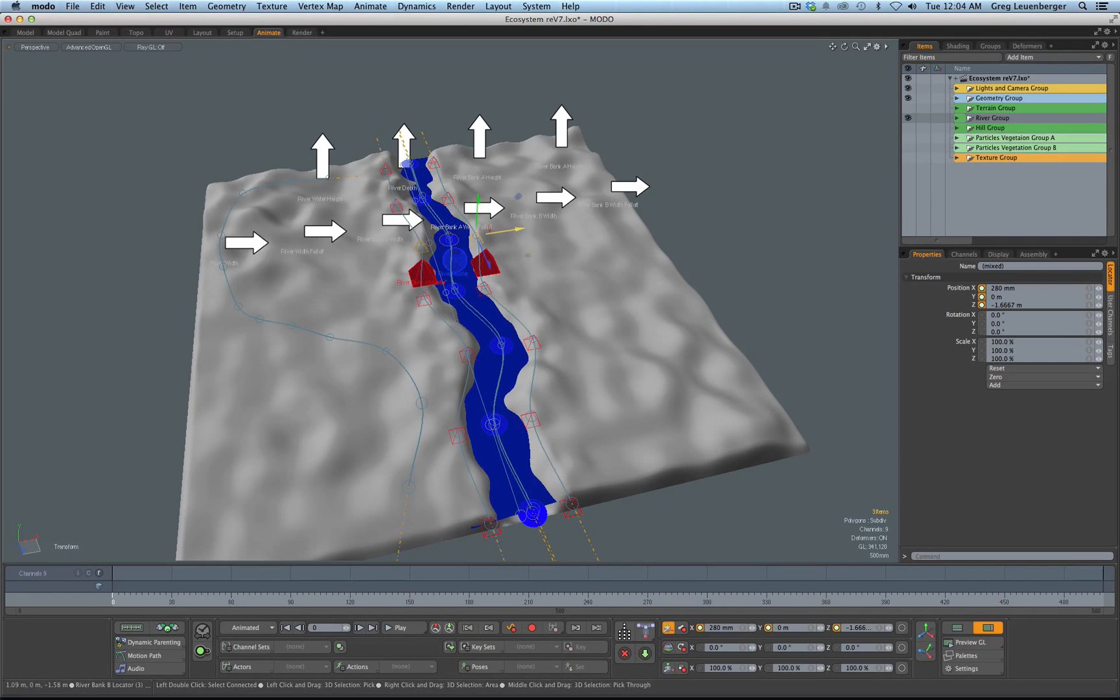
{"action": "left_click_drag", "start_coordinate": [520, 229], "coordinate": [519, 229]}
Reshape the river channel with the River Width Falloff and River Depth controls
{"action": "left_click_drag", "start_coordinate": [476, 350], "coordinate": [359, 355], "text": "alt"}
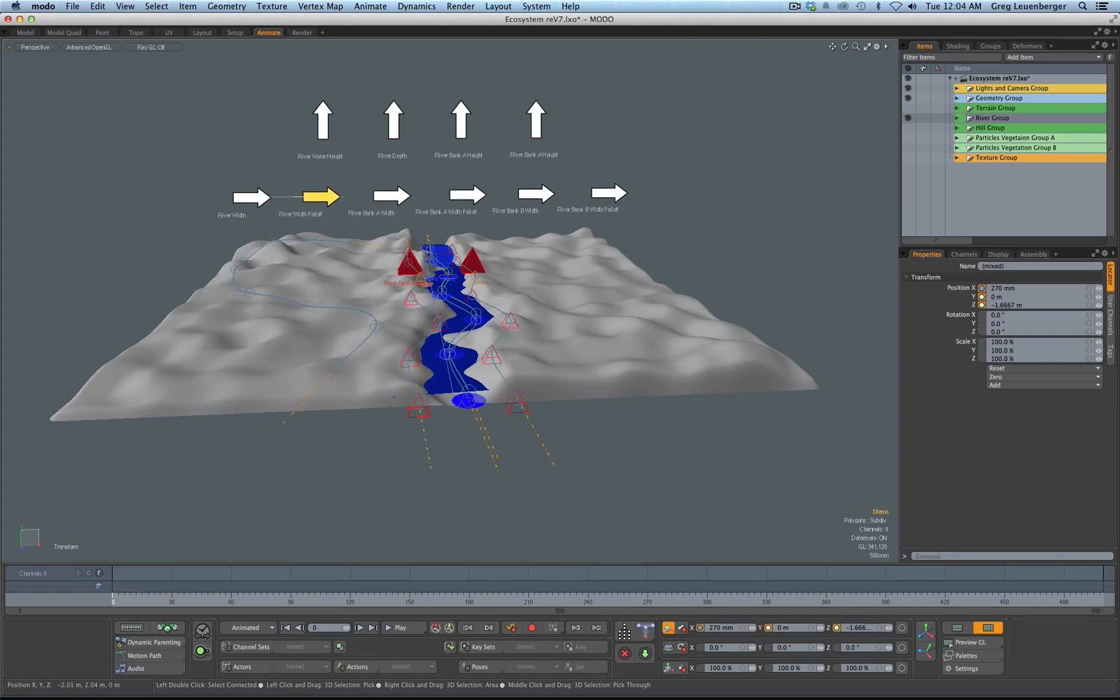
{"action": "left_click_drag", "start_coordinate": [321, 197], "coordinate": [312, 220], "text": "alt"}
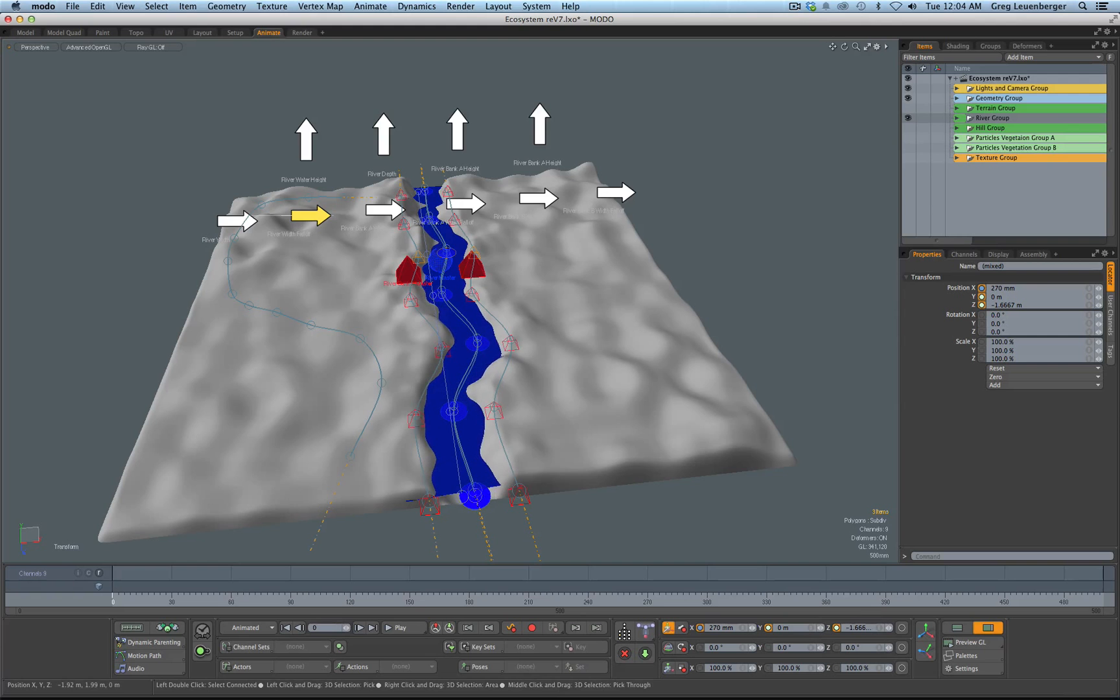
{"action": "left_click_drag", "start_coordinate": [318, 226], "coordinate": [363, 194], "text": "alt"}
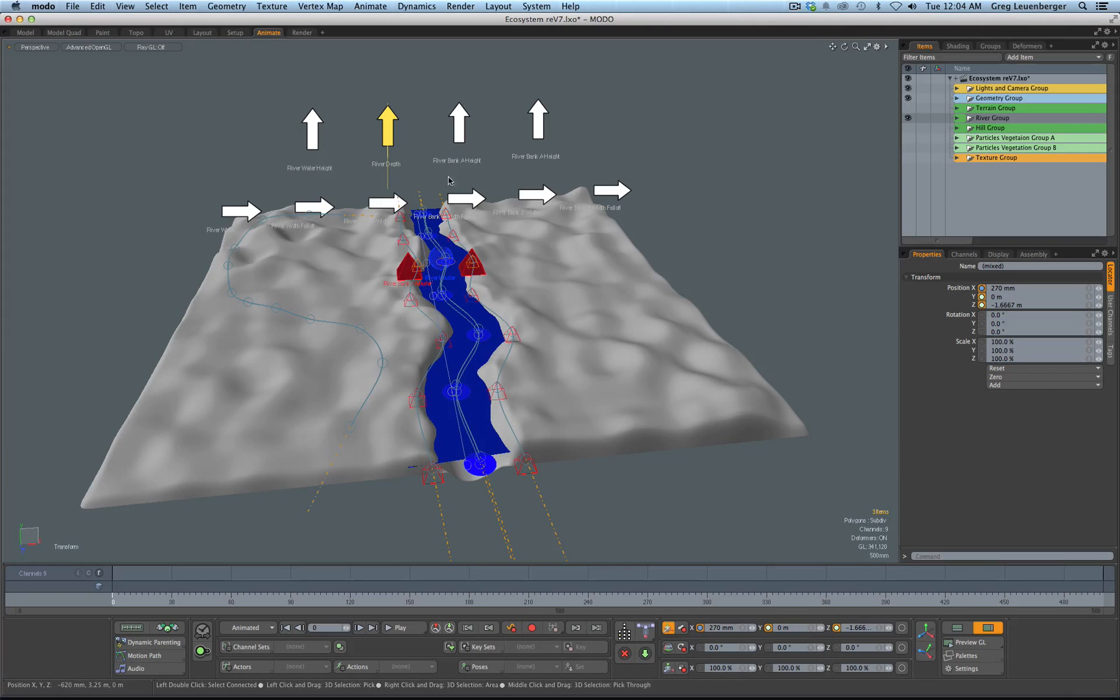
{"action": "left_click_drag", "start_coordinate": [449, 181], "coordinate": [490, 236], "text": "alt"}
{"action": "left_click_drag", "start_coordinate": [518, 279], "coordinate": [466, 218], "text": "alt"}
Show the Terrain Group, lower the Lattice Master Locator to a Y position of 1.56 m, and hide the group again
{"action": "left_click", "coordinate": [907, 108]}
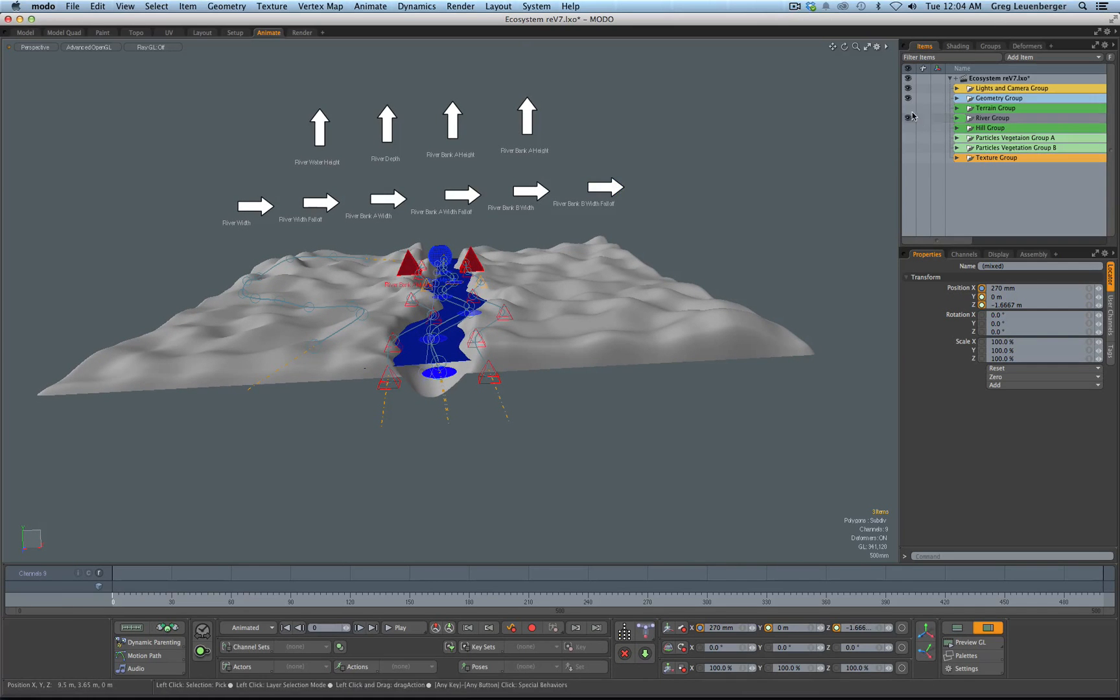
{"action": "left_click", "coordinate": [441, 208]}
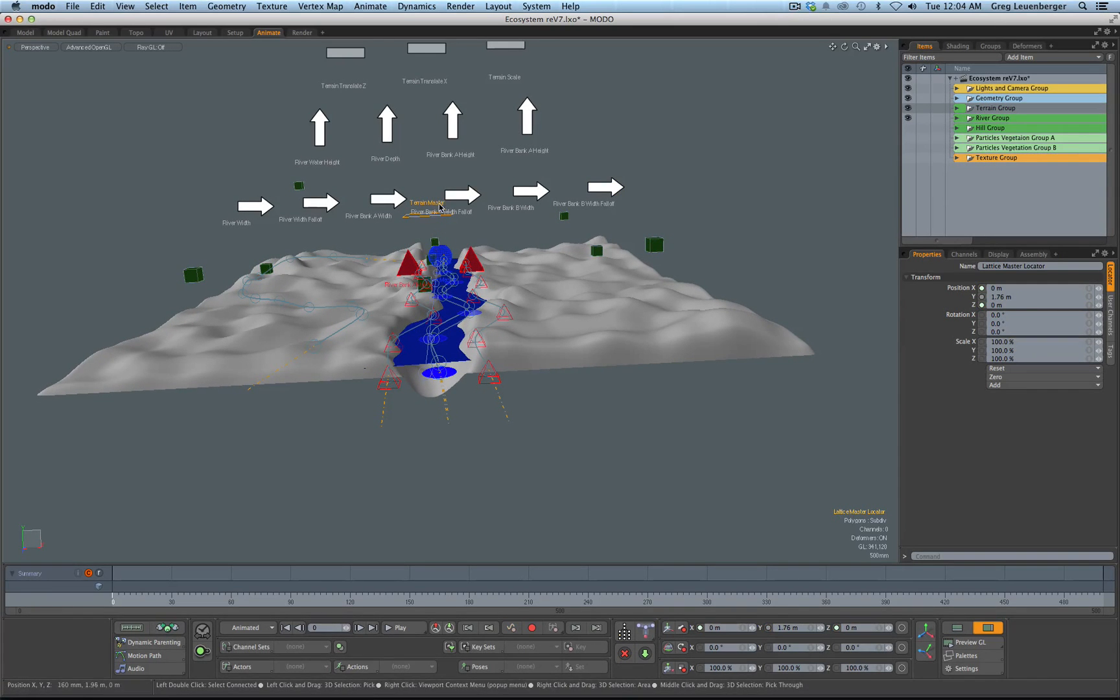
{"action": "left_click_drag", "start_coordinate": [430, 194], "coordinate": [619, 295]}
{"action": "left_click", "coordinate": [908, 108]}
{"action": "left_click_drag", "start_coordinate": [628, 221], "coordinate": [628, 149], "text": "alt"}
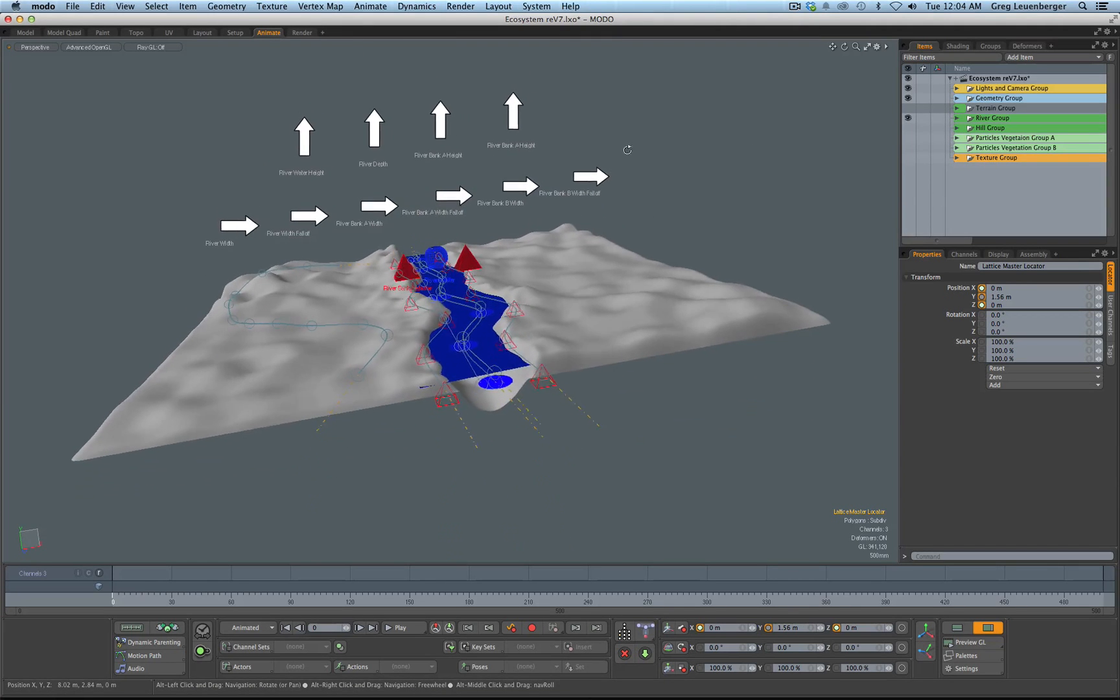
Move River Bank A Locator (4) to an X position of about 120 mm, then drop the transform tool and deselect everything
{"action": "left_click_drag", "start_coordinate": [448, 196], "coordinate": [408, 318]}
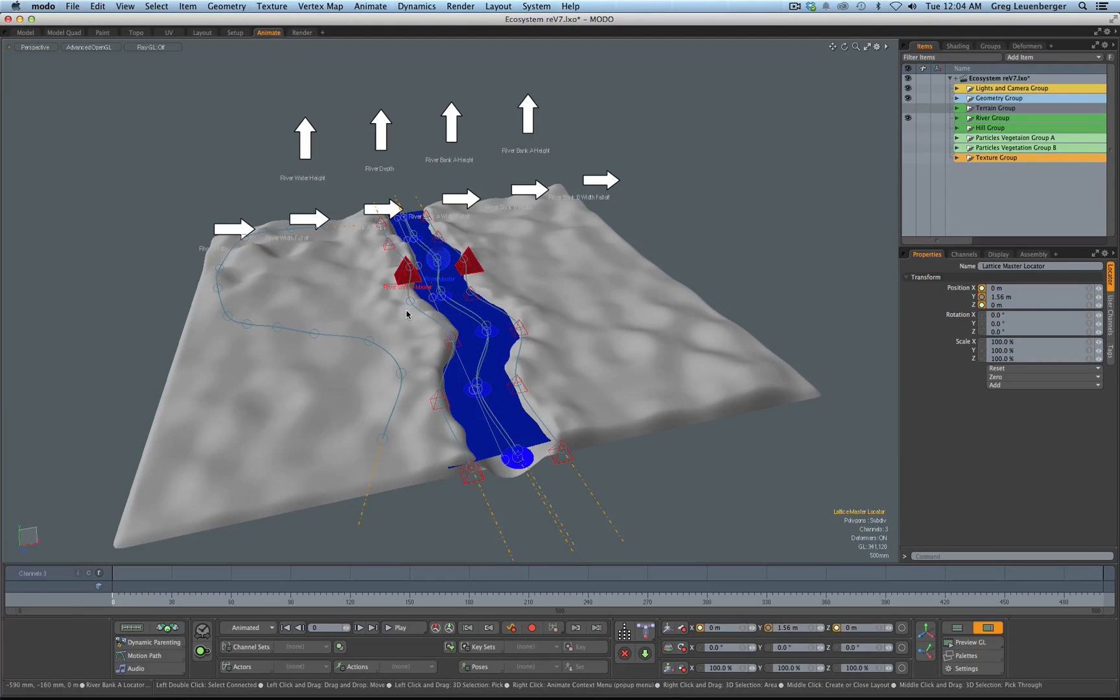
{"action": "left_click", "coordinate": [408, 315]}
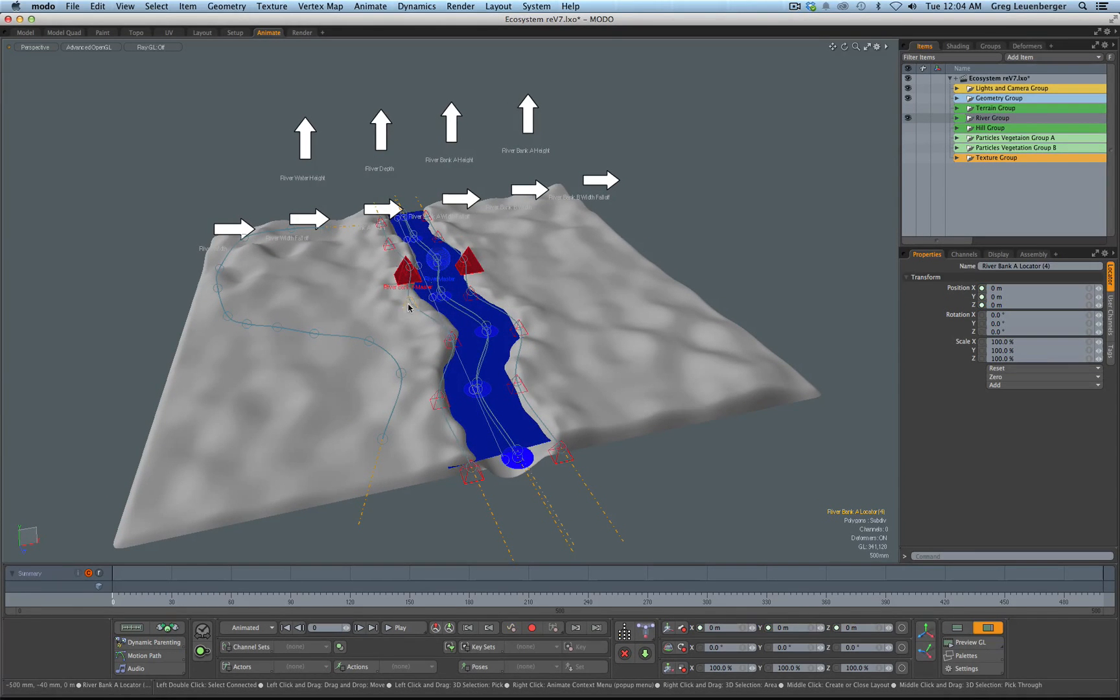
{"action": "key", "text": "y"}
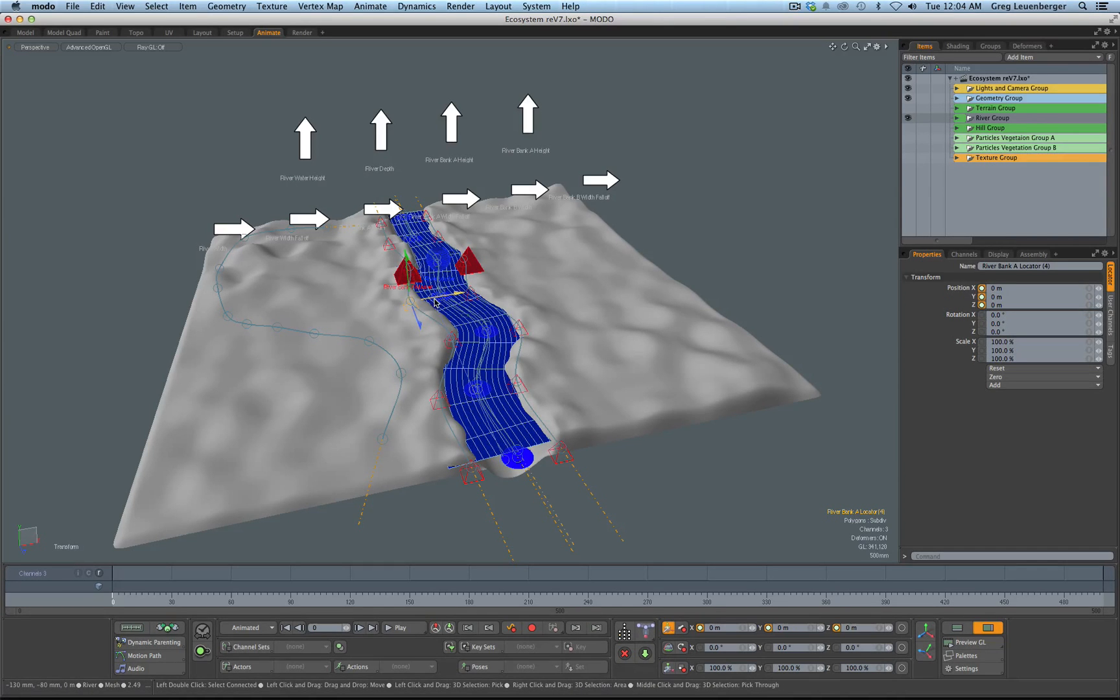
{"action": "left_click_drag", "start_coordinate": [458, 295], "coordinate": [459, 294]}
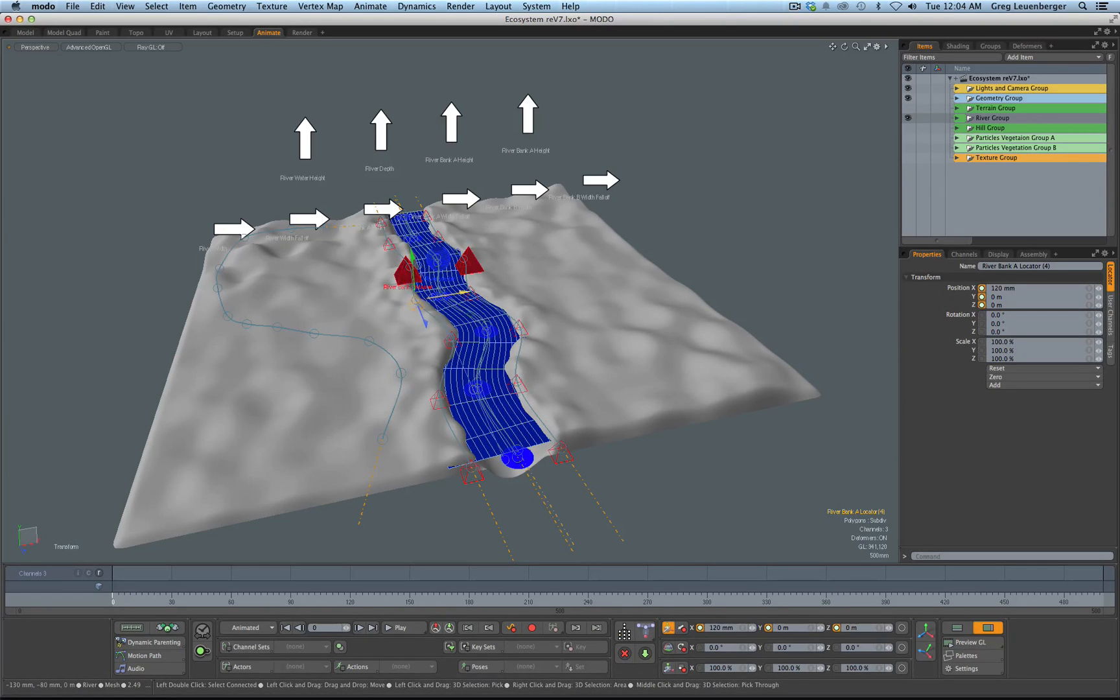
{"action": "key", "text": "space"}
{"action": "left_click", "coordinate": [678, 231]}
Move River Locator (2) together with the matching bank A and B locators to an X position of about -170 mm
{"action": "left_click_drag", "start_coordinate": [506, 395], "coordinate": [518, 449], "text": "alt"}
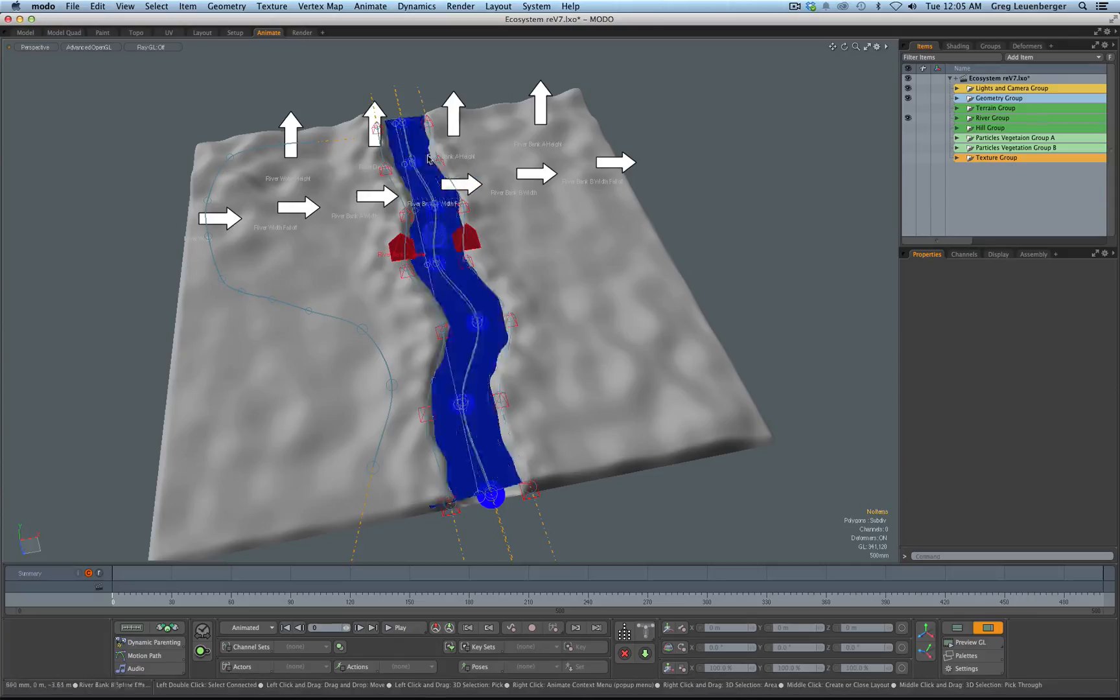
{"action": "left_click", "coordinate": [389, 183]}
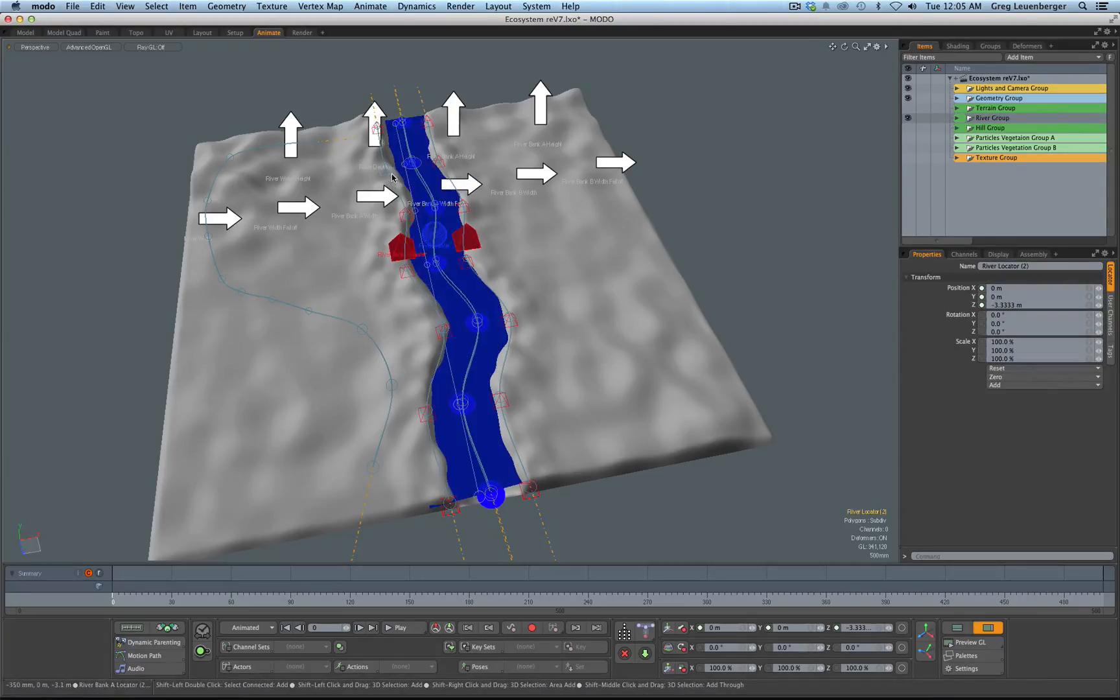
{"action": "left_click", "coordinate": [387, 173], "text": "shift"}
{"action": "left_click", "coordinate": [441, 163], "text": "shift"}
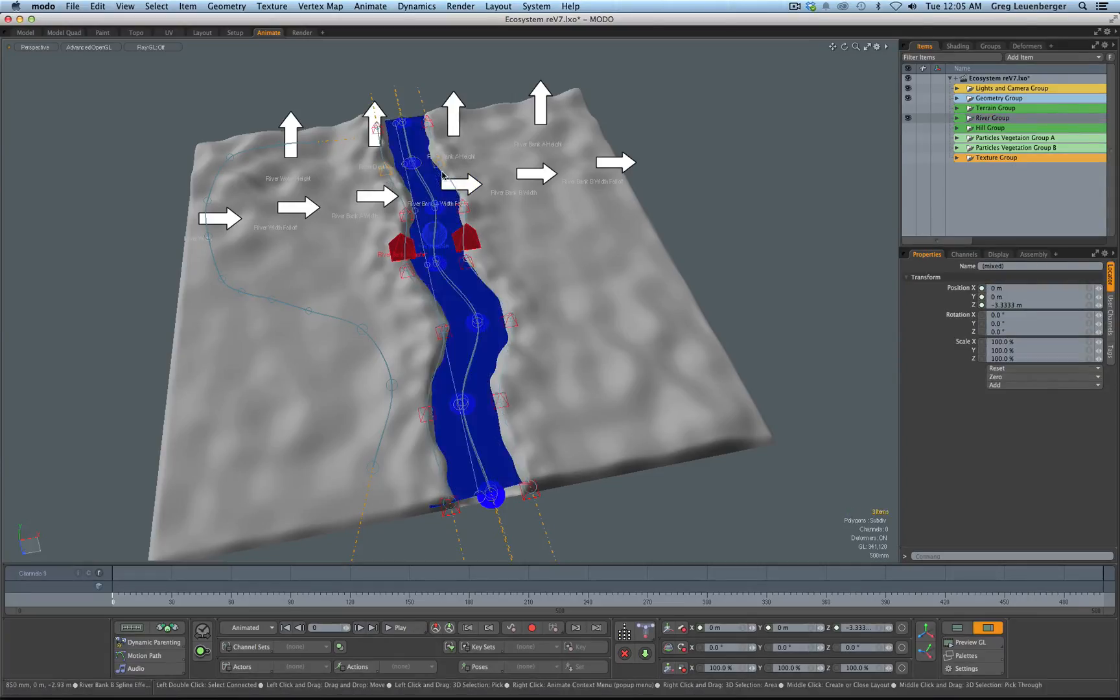
{"action": "key", "text": "w"}
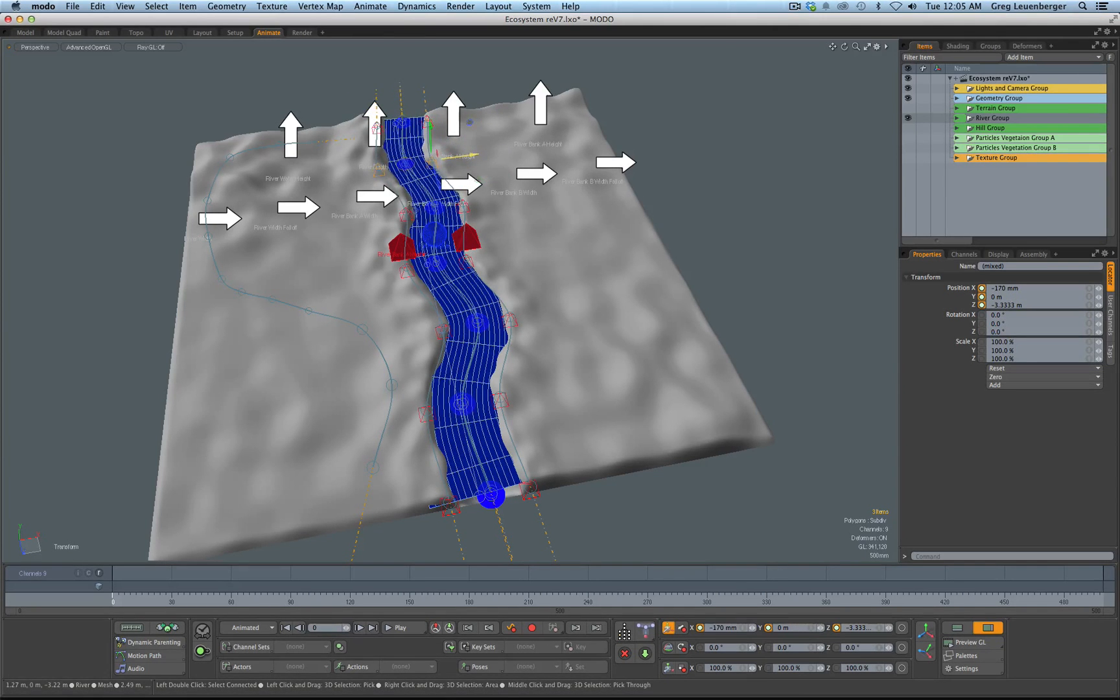
Move the selected river and bank locators to an X position of about -270 mm and hide the River Group
{"action": "left_click_drag", "start_coordinate": [477, 155], "coordinate": [472, 156]}
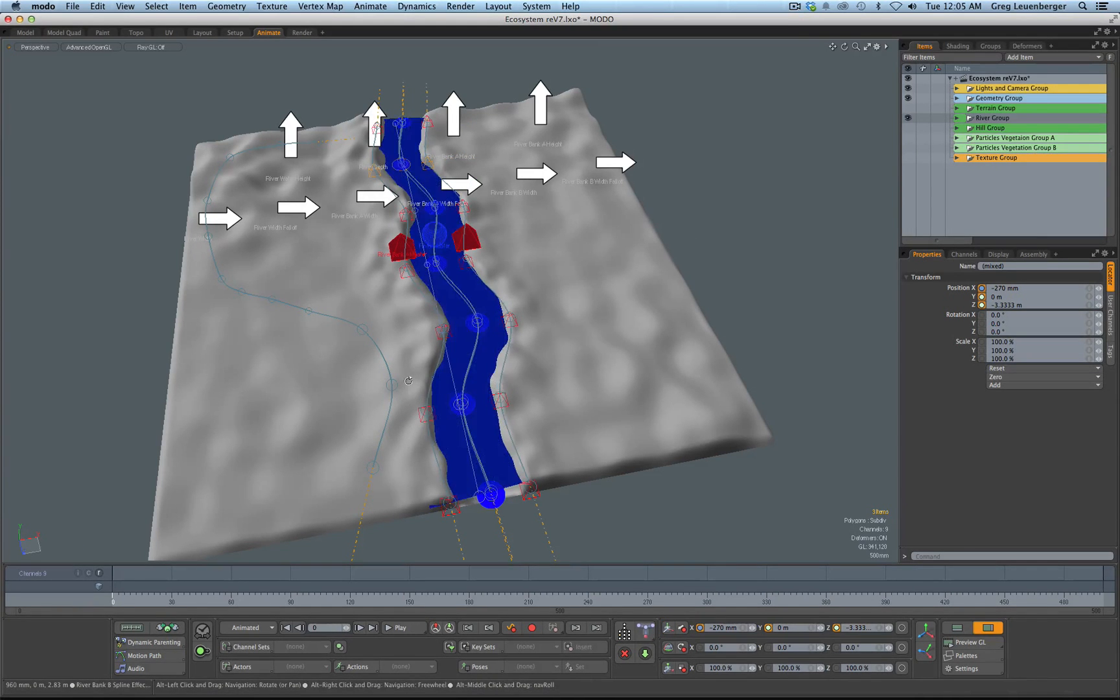
{"action": "left_click_drag", "start_coordinate": [520, 370], "coordinate": [379, 192], "text": "alt"}
{"action": "left_click", "coordinate": [908, 118]}
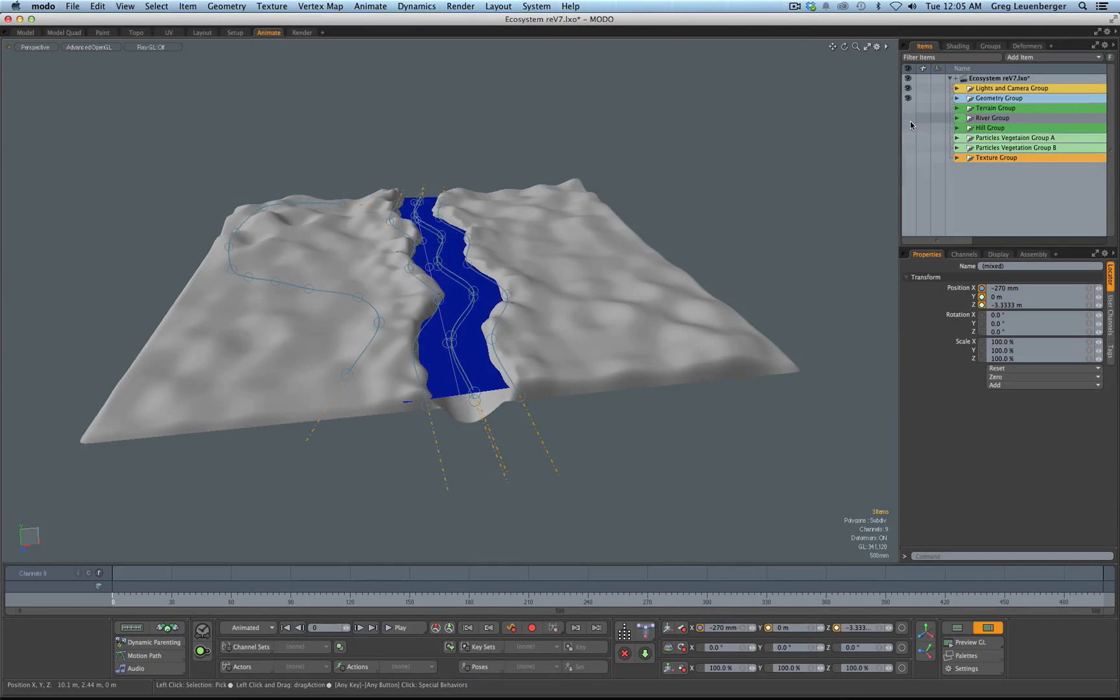
Show the Hill Group, place Hill A Positioner at about X -2.79 m, Z -910 mm, and shape the hill with its height, width and plateau controls
{"action": "left_click", "coordinate": [908, 128]}
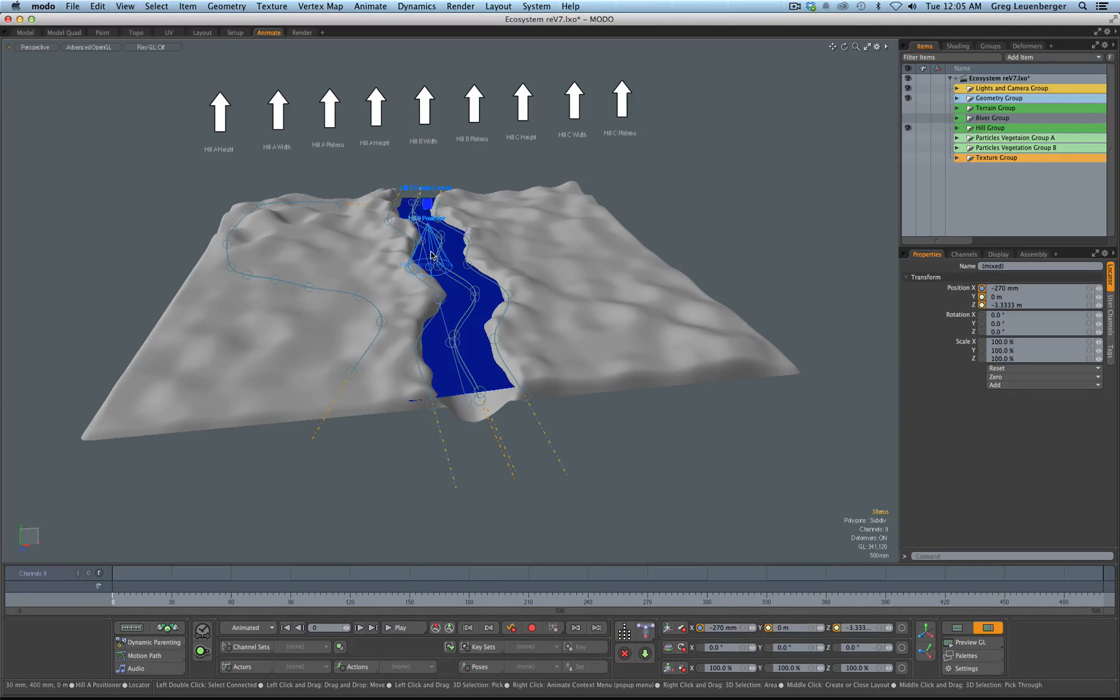
{"action": "left_click", "coordinate": [435, 258]}
{"action": "key", "text": "w"}
{"action": "left_click_drag", "start_coordinate": [458, 309], "coordinate": [457, 324], "text": "alt"}
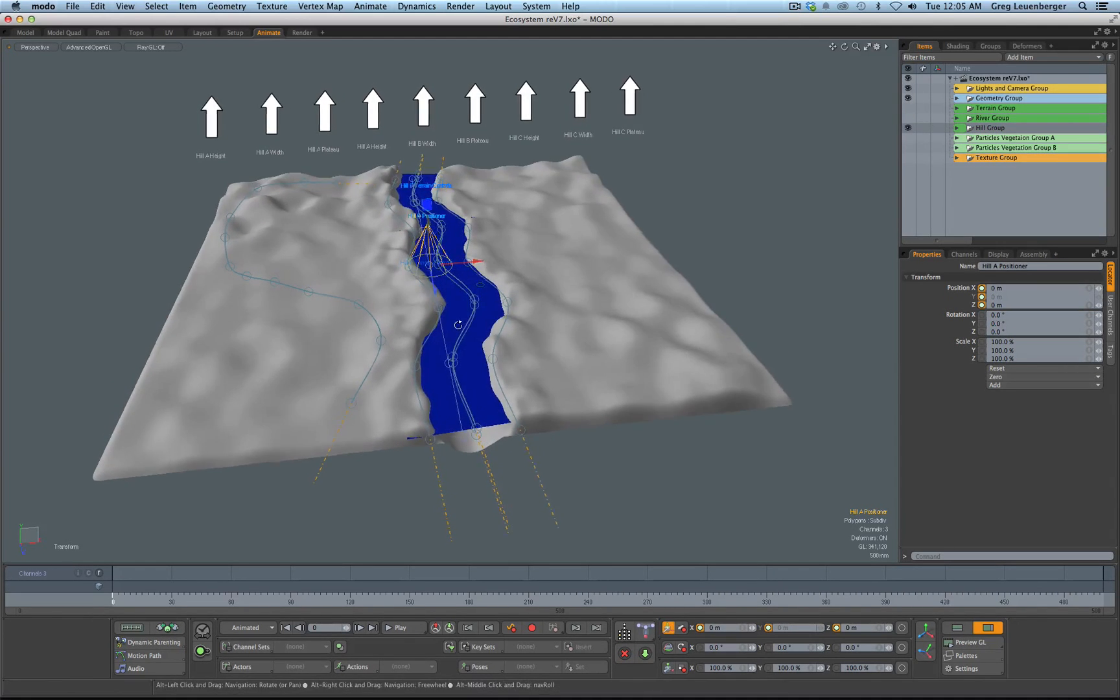
{"action": "left_click_drag", "start_coordinate": [461, 278], "coordinate": [273, 209], "text": "alt"}
{"action": "left_click_drag", "start_coordinate": [233, 118], "coordinate": [340, 105]}
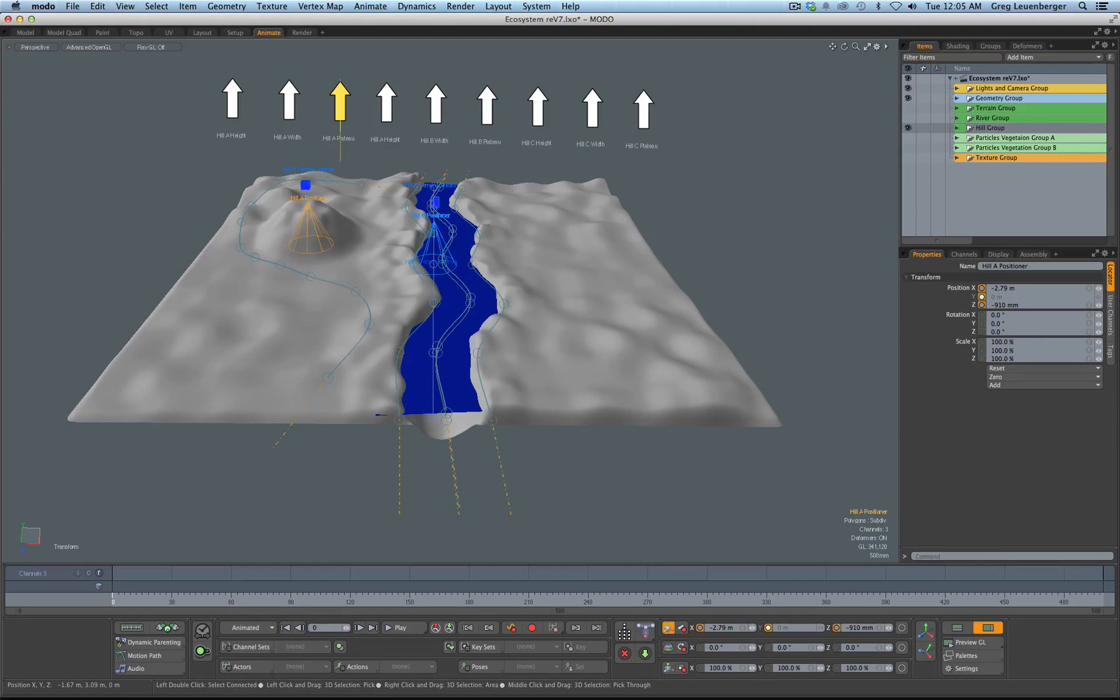
Place Hill B Positioner at about X 2.75 m, Z 2.61 m, across the river, and raise the hill with its height control
{"action": "left_click_drag", "start_coordinate": [281, 200], "coordinate": [605, 280], "text": "alt"}
{"action": "left_click", "coordinate": [433, 271]}
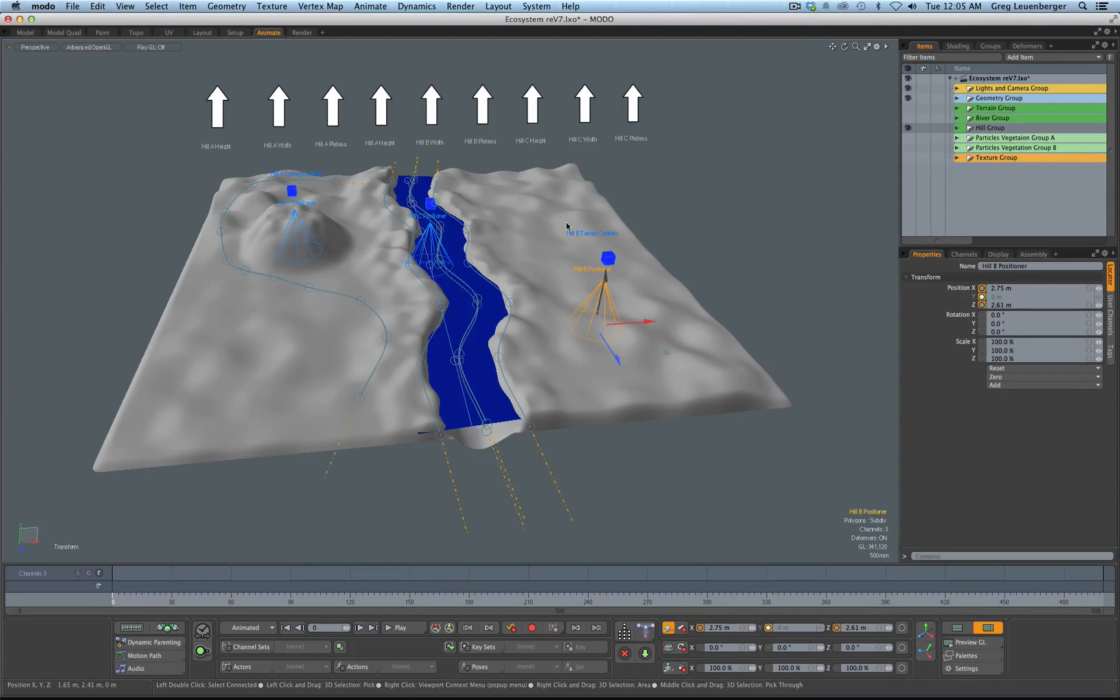
{"action": "left_click_drag", "start_coordinate": [566, 226], "coordinate": [563, 204], "text": "alt"}
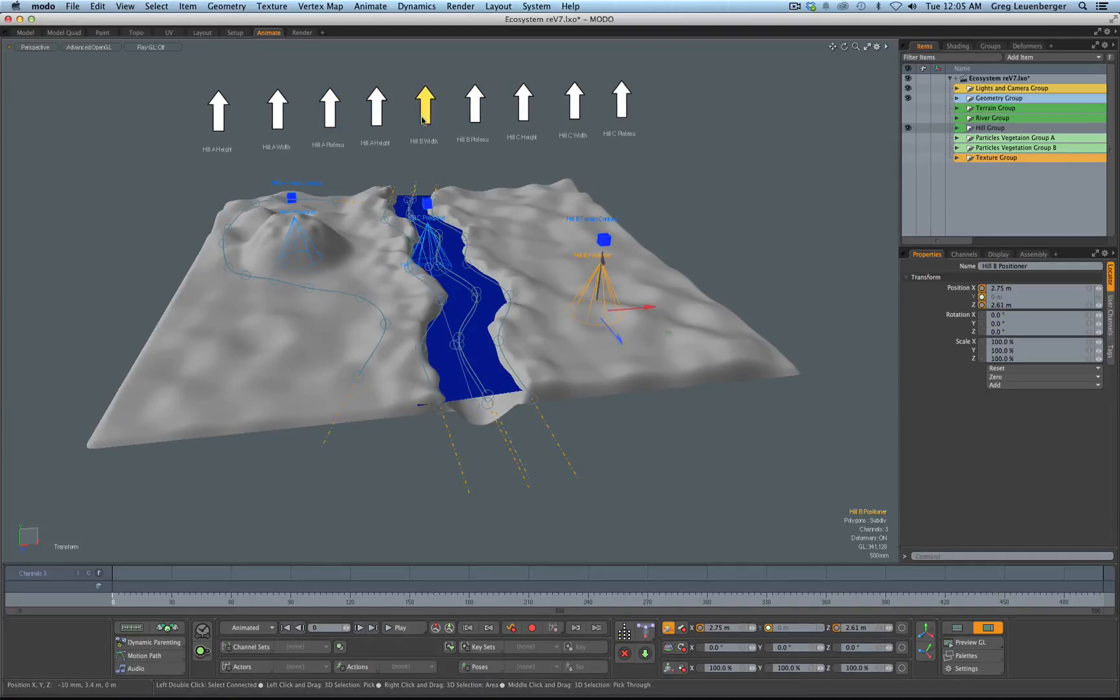
{"action": "left_click_drag", "start_coordinate": [376, 111], "coordinate": [376, 167]}
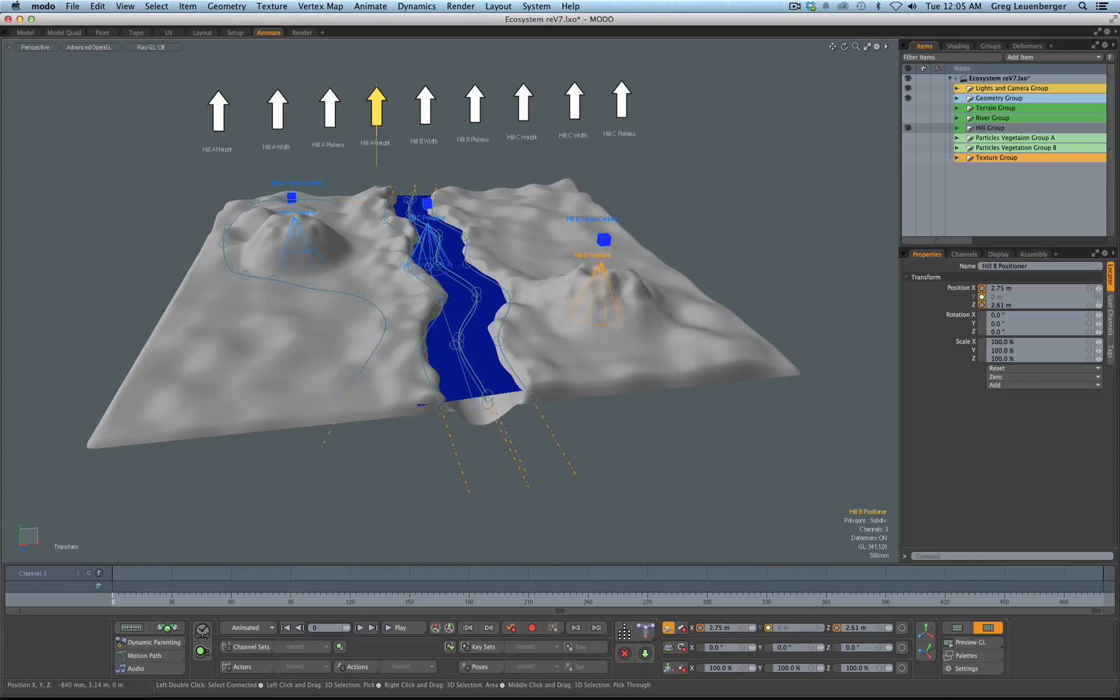
Using Hill B Terrain Controls, set Terrain Z Translate to about 0.1, Terrain Scale to 0.307 and Terrain Amplitude to 0.418
{"action": "left_click", "coordinate": [605, 240]}
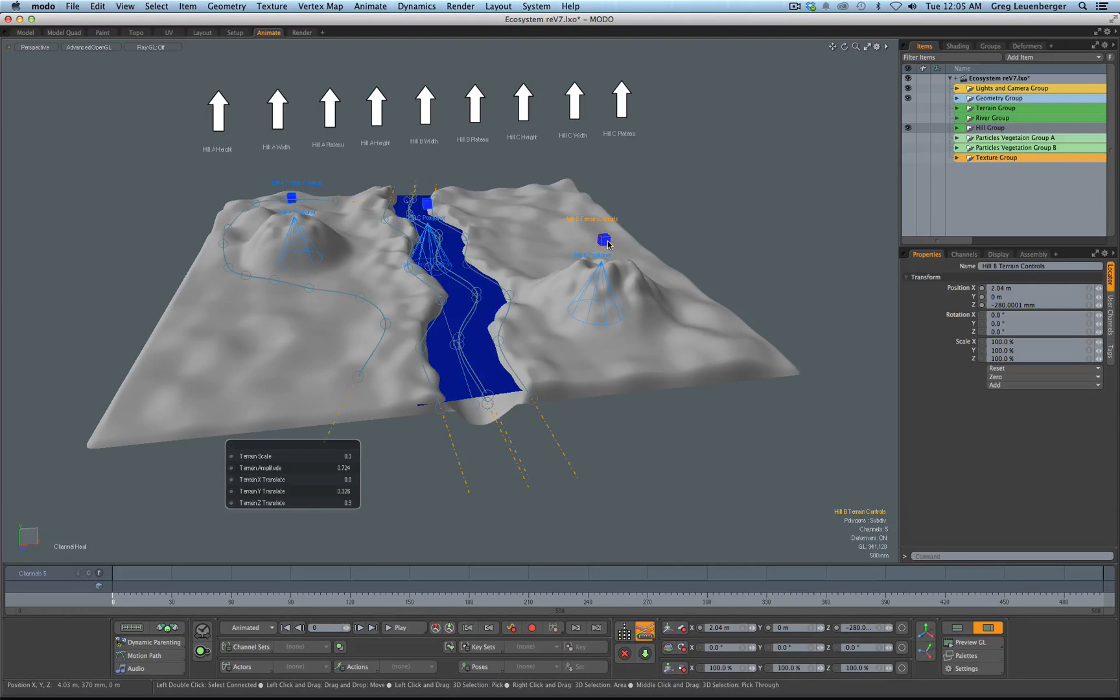
{"action": "left_click_drag", "start_coordinate": [336, 445], "coordinate": [721, 152]}
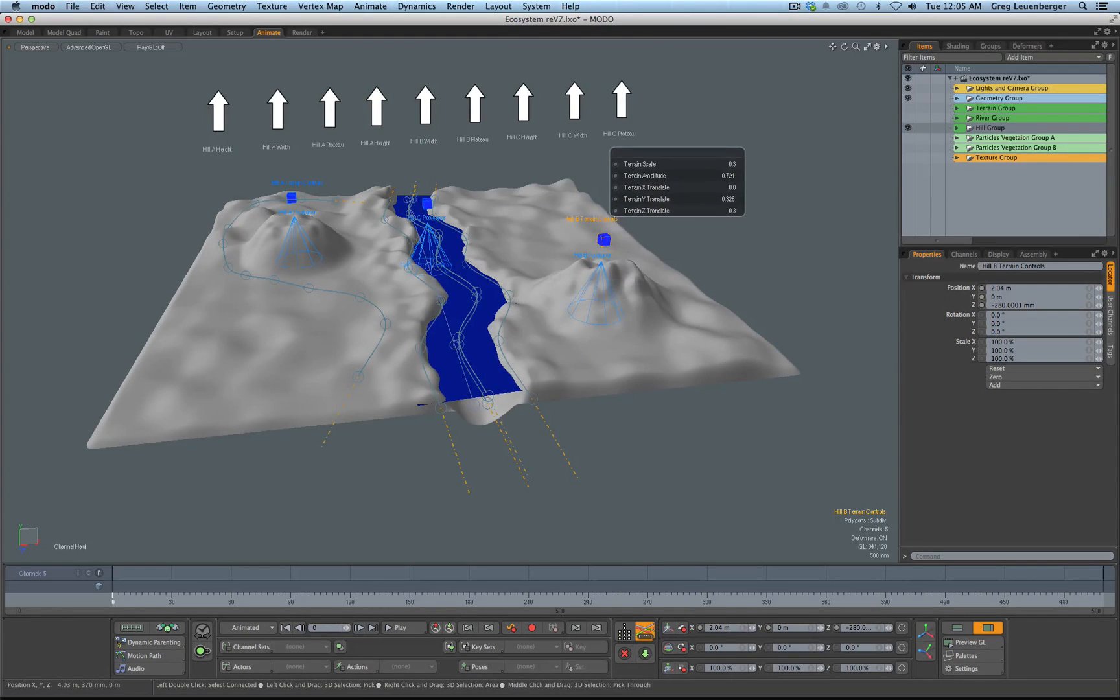
{"action": "left_click_drag", "start_coordinate": [637, 276], "coordinate": [594, 307], "text": "alt+shift"}
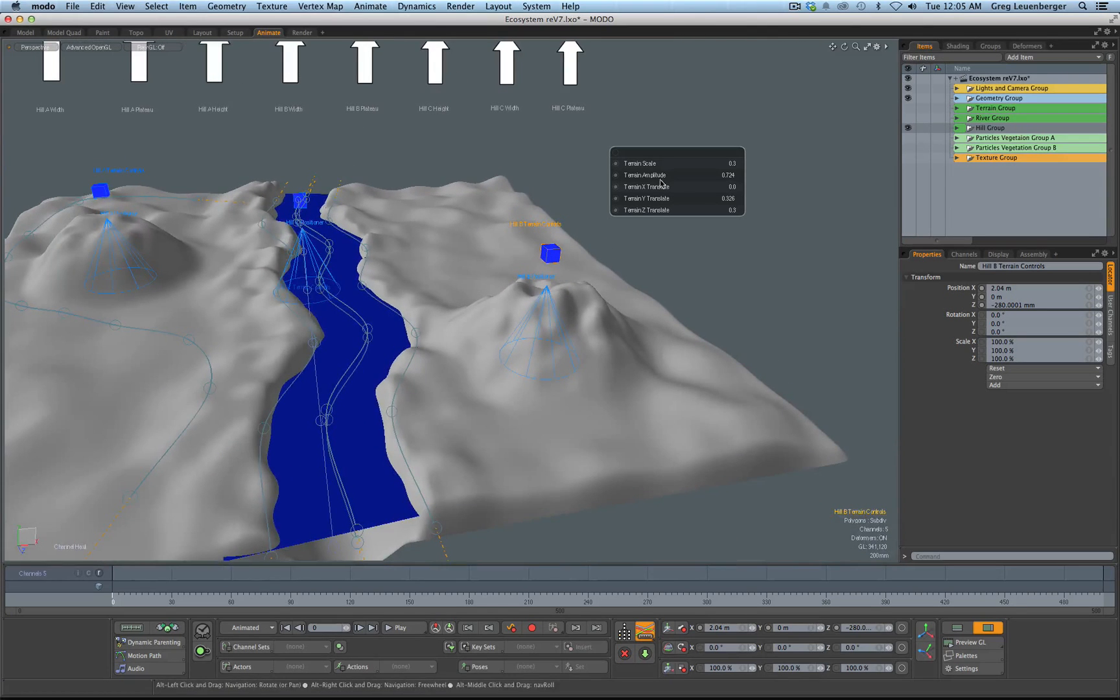
{"action": "left_click_drag", "start_coordinate": [647, 210], "coordinate": [621, 210]}
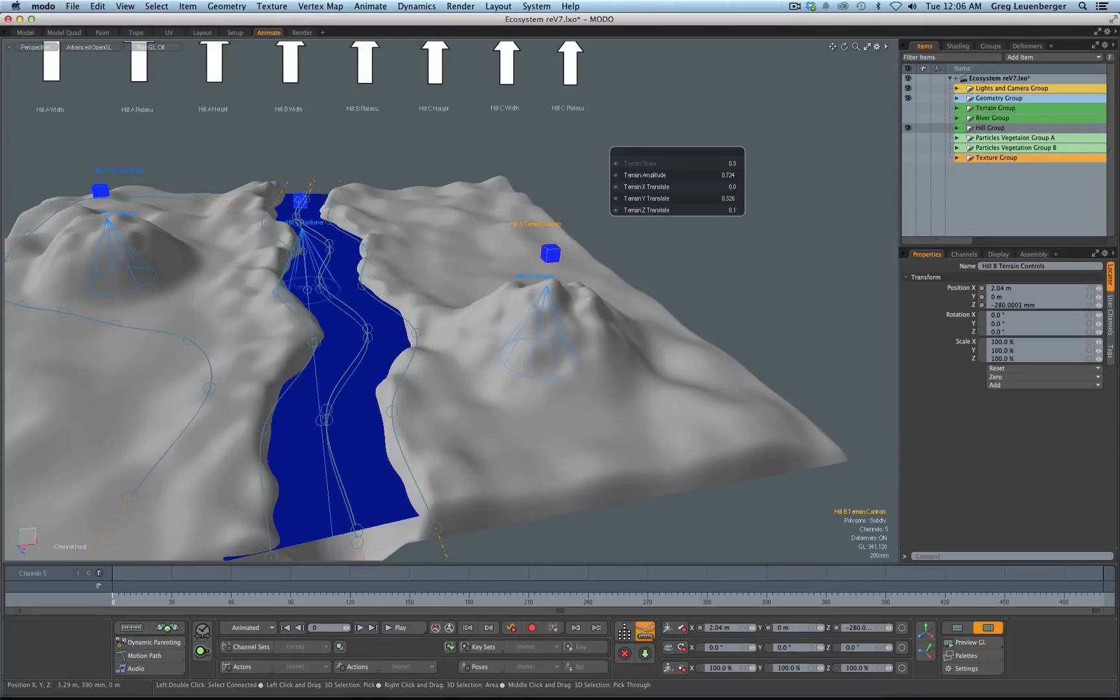
{"action": "left_click_drag", "start_coordinate": [640, 164], "coordinate": [634, 164]}
{"action": "left_click_drag", "start_coordinate": [401, 77], "coordinate": [370, 65], "text": "alt+shift"}
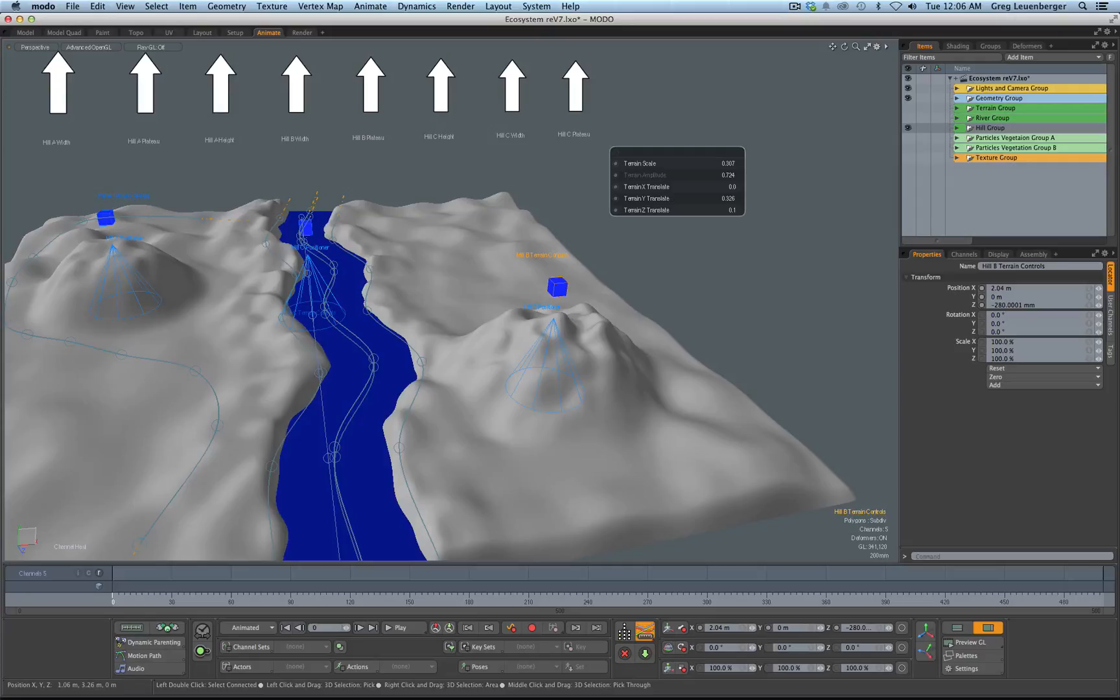
{"action": "left_click_drag", "start_coordinate": [645, 175], "coordinate": [637, 175]}
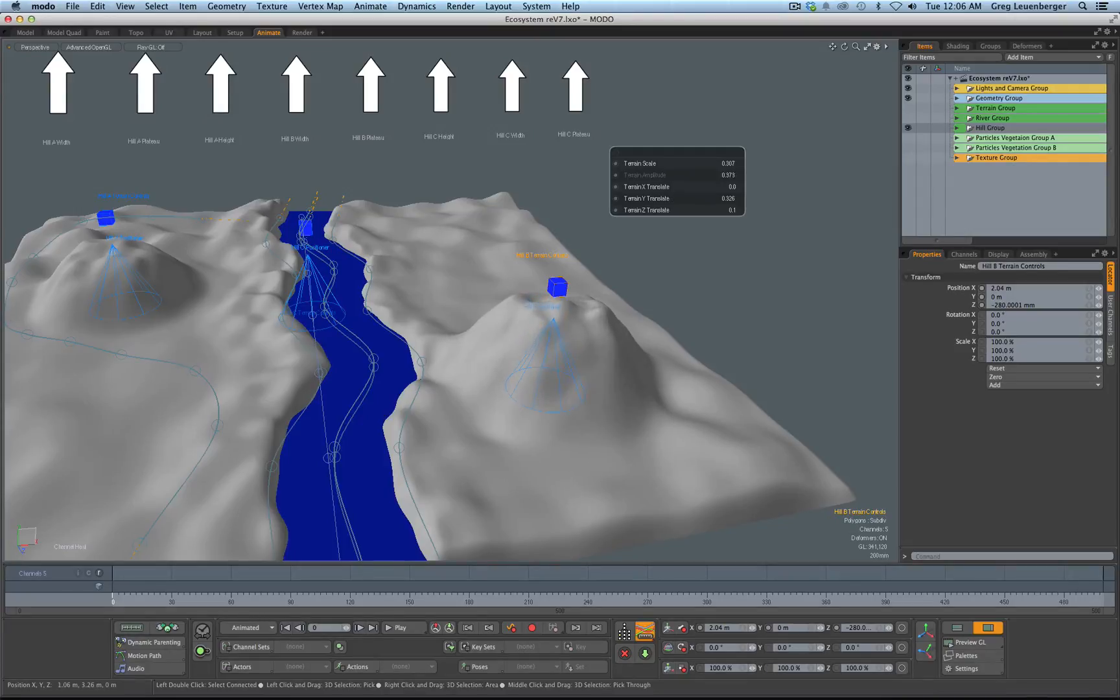
{"action": "scroll", "coordinate": [441, 254], "scroll_direction": "down", "scroll_amount": 4}
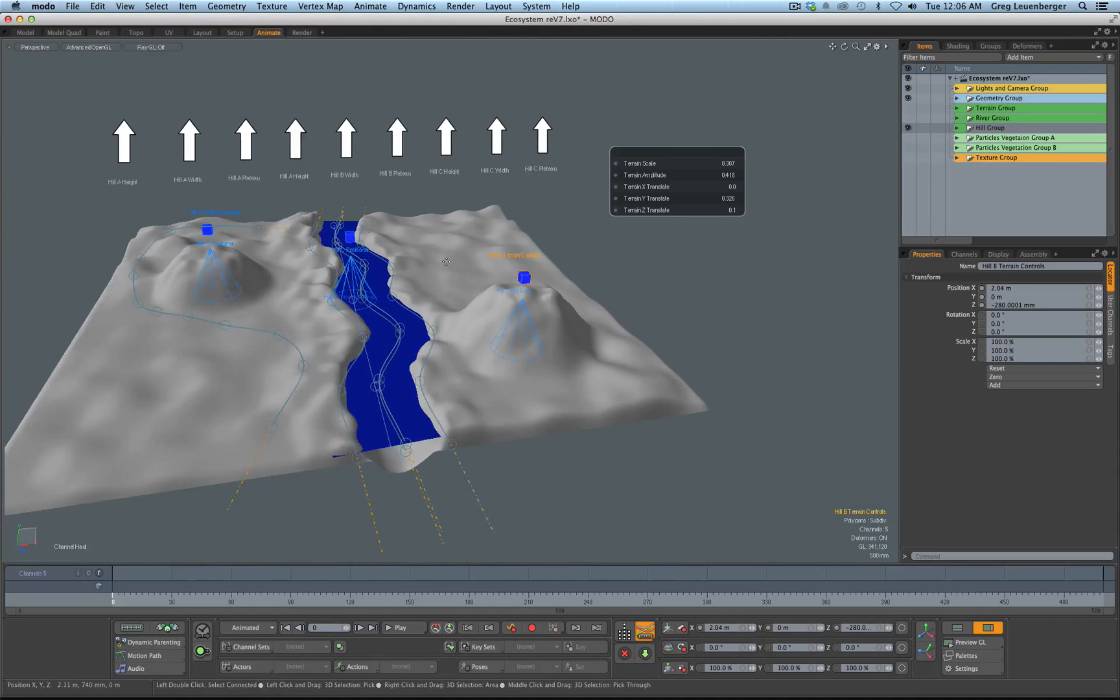
{"action": "key", "text": "space"}
Move Hill C Positioner to about X 2.74 m, Z -2.33 m, beside the far end of the river
{"action": "left_click_drag", "start_coordinate": [417, 237], "coordinate": [378, 305], "text": "alt"}
{"action": "left_click", "coordinate": [378, 304]}
{"action": "key", "text": "w"}
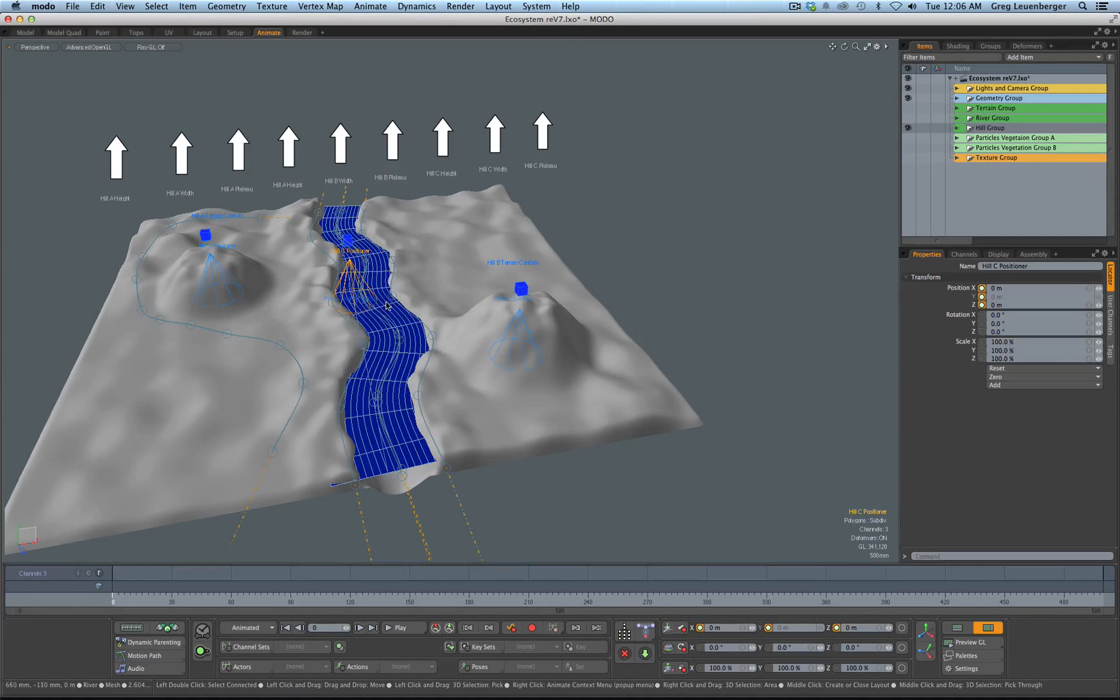
{"action": "left_click_drag", "start_coordinate": [467, 424], "coordinate": [421, 363], "text": "alt"}
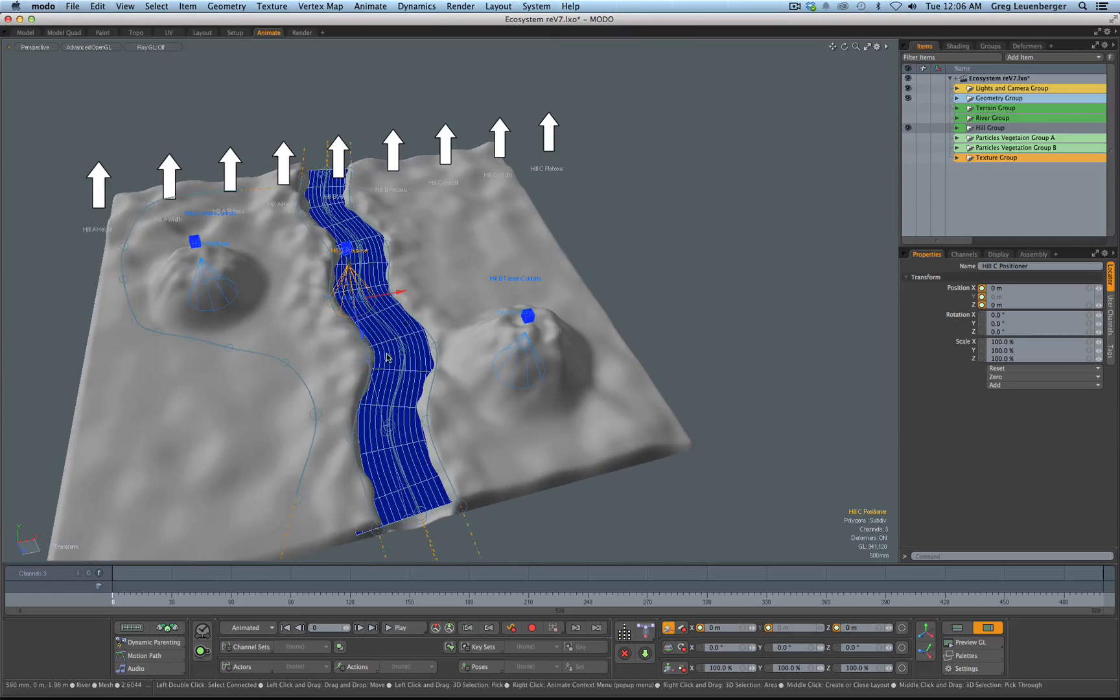
{"action": "left_click_drag", "start_coordinate": [345, 247], "coordinate": [451, 169]}
{"action": "left_click_drag", "start_coordinate": [451, 170], "coordinate": [495, 197], "text": "alt"}
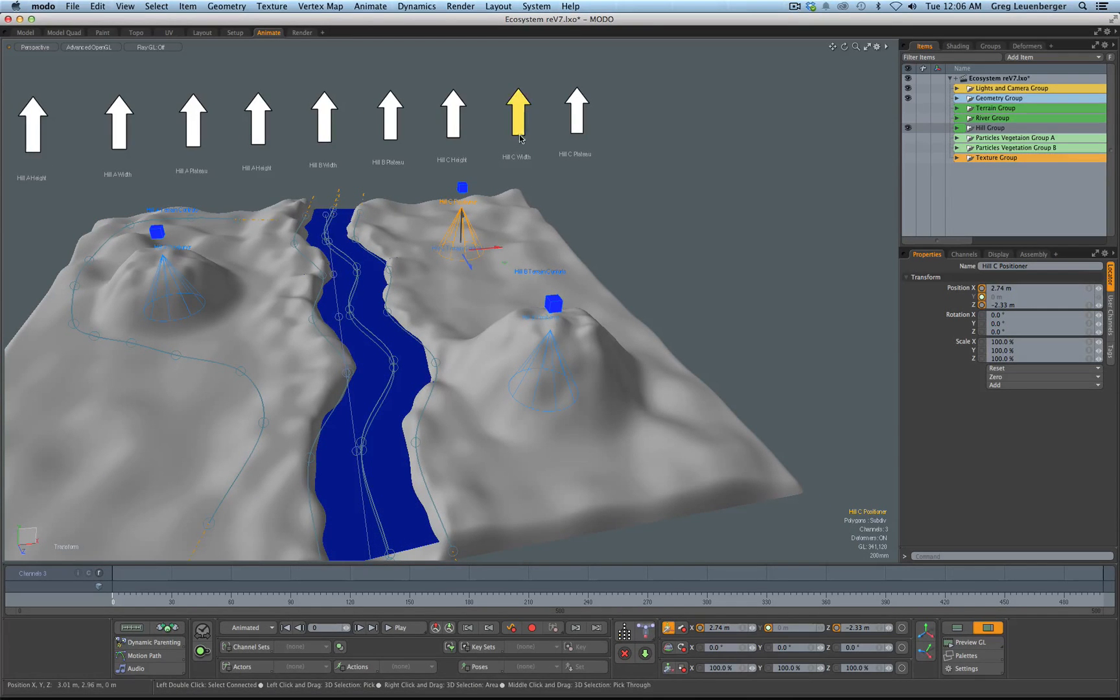
Shape Hill C with its height, width and plateau controls and shift its positioner to about X 2.87 m, Z -2.06 m
{"action": "left_click_drag", "start_coordinate": [459, 137], "coordinate": [453, 178]}
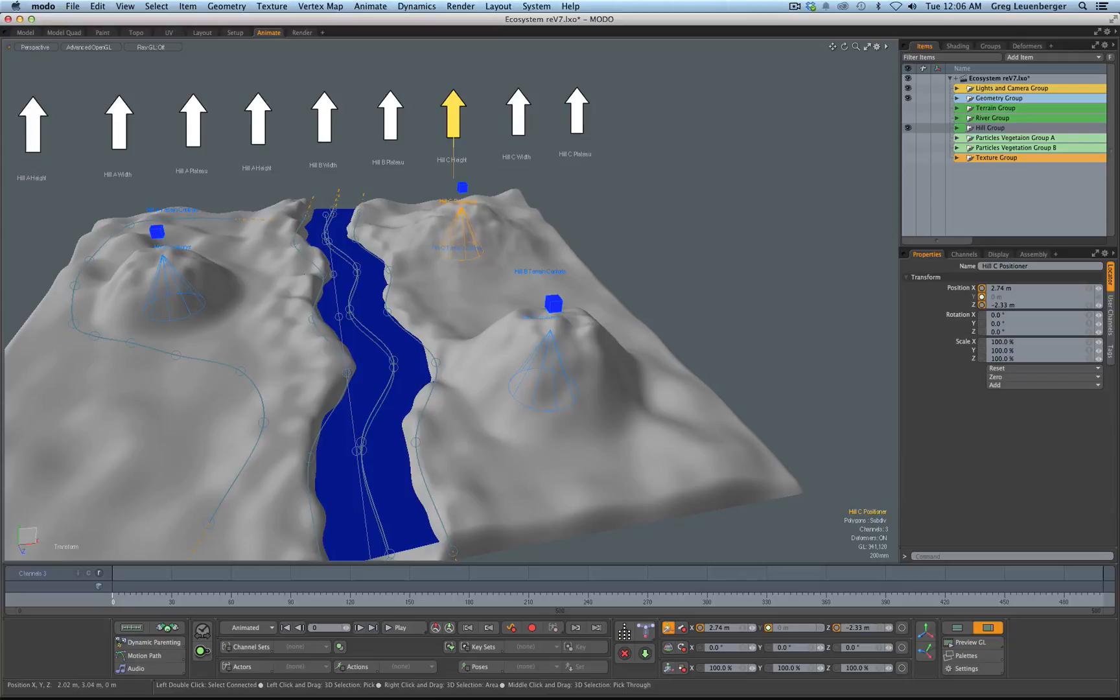
{"action": "left_click_drag", "start_coordinate": [518, 133], "coordinate": [518, 174]}
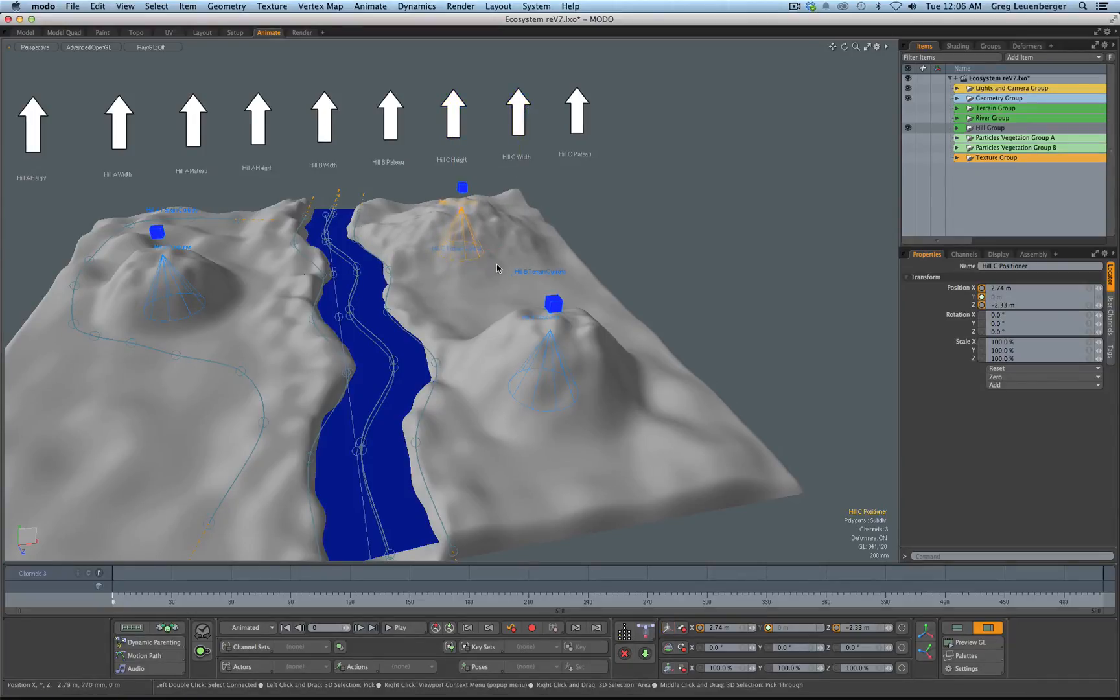
{"action": "mouse_move", "coordinate": [497, 268]}
{"action": "left_mouse_down"}
{"action": "mouse_move", "coordinate": [398, 373]}
{"action": "mouse_move", "coordinate": [144, 469]}
{"action": "mouse_move", "coordinate": [312, 401]}
{"action": "mouse_move", "coordinate": [512, 275]}
{"action": "left_mouse_up"}
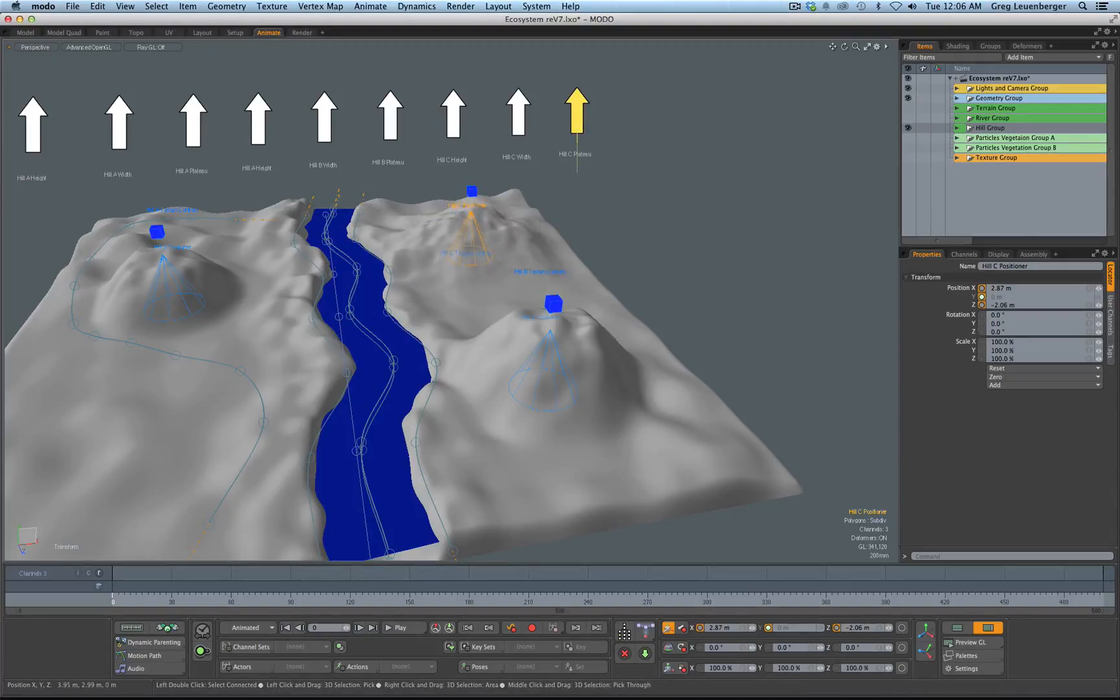
Display the Hill C Terrain Controls channels, deselect everything and hide the Hill Group
{"action": "left_click", "coordinate": [473, 193]}
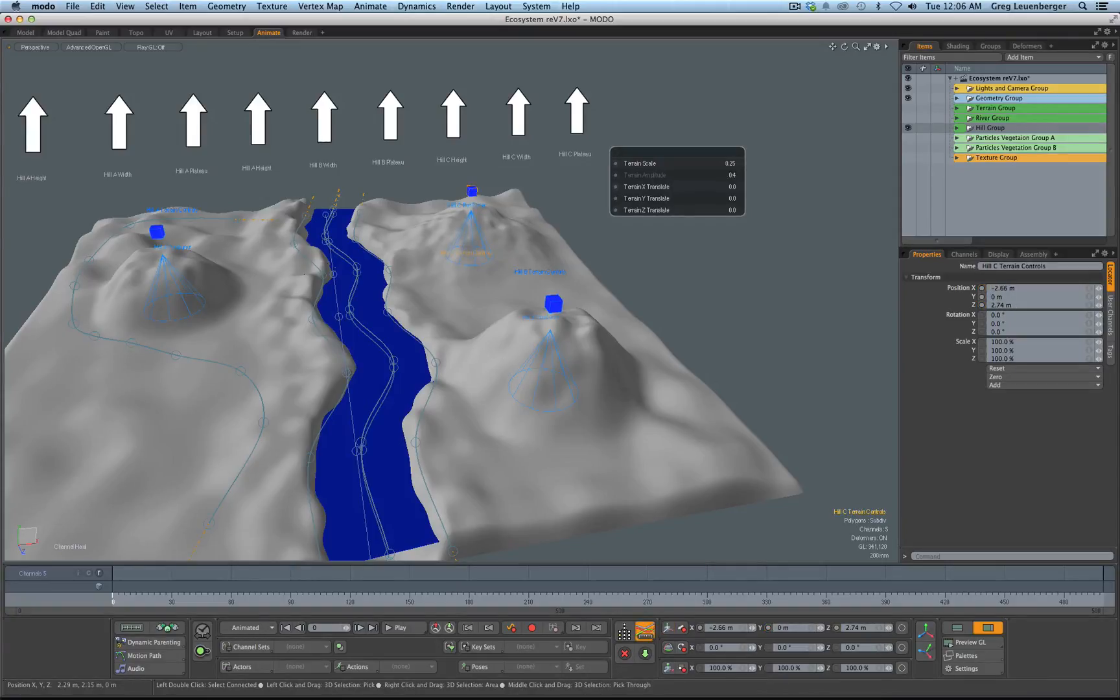
{"action": "left_click", "coordinate": [565, 227]}
{"action": "mouse_move", "coordinate": [565, 227]}
{"action": "left_mouse_down", "text": "alt"}
{"action": "mouse_move", "coordinate": [494, 362]}
{"action": "mouse_move", "coordinate": [557, 227]}
{"action": "mouse_move", "coordinate": [579, 240]}
{"action": "left_mouse_up", "text": "alt"}
{"action": "left_click", "coordinate": [907, 128]}
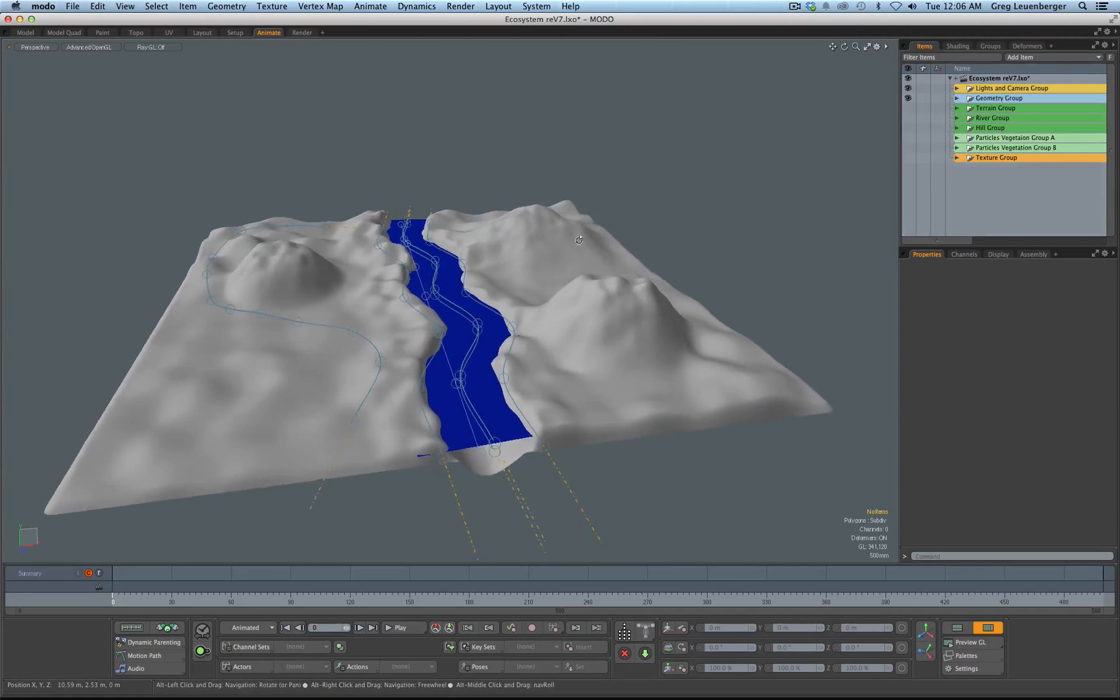
Show the Hill, River and Terrain groups together and shift the terrain pattern with the Terrain Translate X control
{"action": "left_click", "coordinate": [907, 128]}
{"action": "left_click", "coordinate": [908, 117]}
{"action": "left_click", "coordinate": [908, 108]}
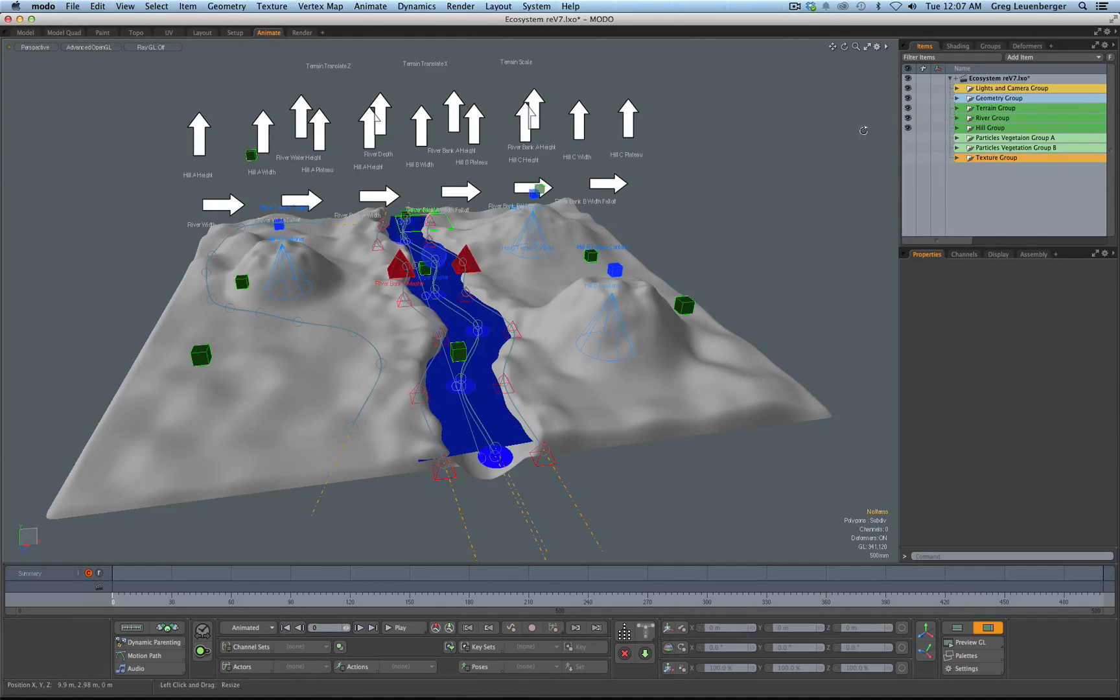
{"action": "left_click_drag", "start_coordinate": [863, 131], "coordinate": [473, 270], "text": "alt"}
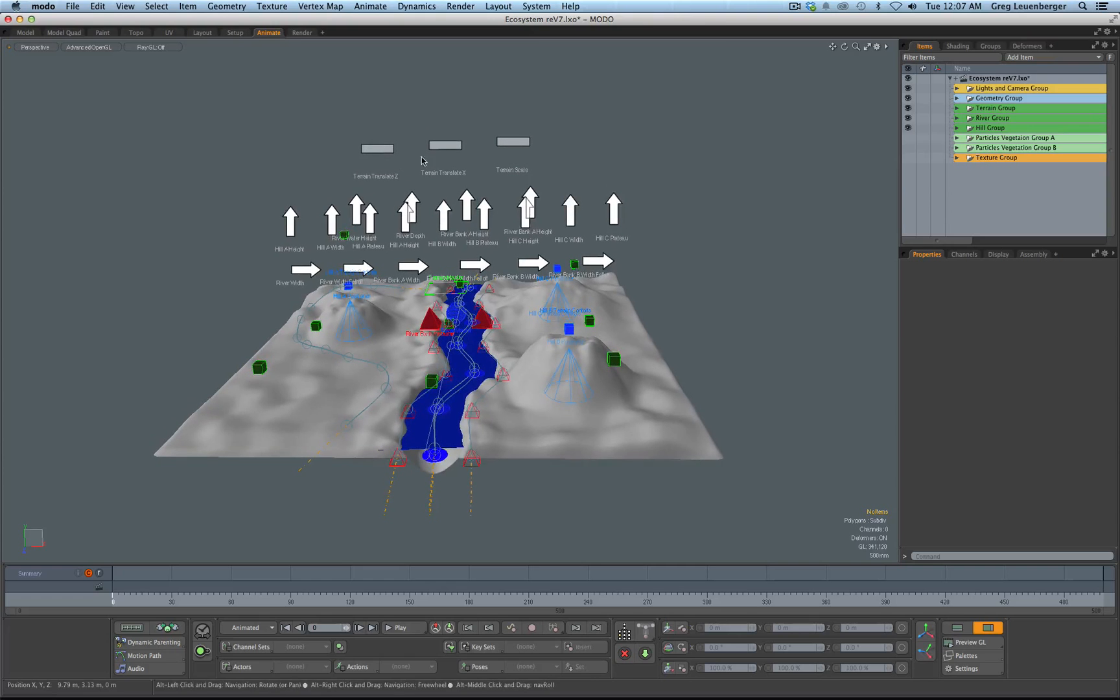
{"action": "mouse_move", "coordinate": [445, 145]}
{"action": "left_mouse_down"}
{"action": "mouse_move", "coordinate": [499, 145]}
{"action": "mouse_move", "coordinate": [454, 146]}
{"action": "left_mouse_up"}
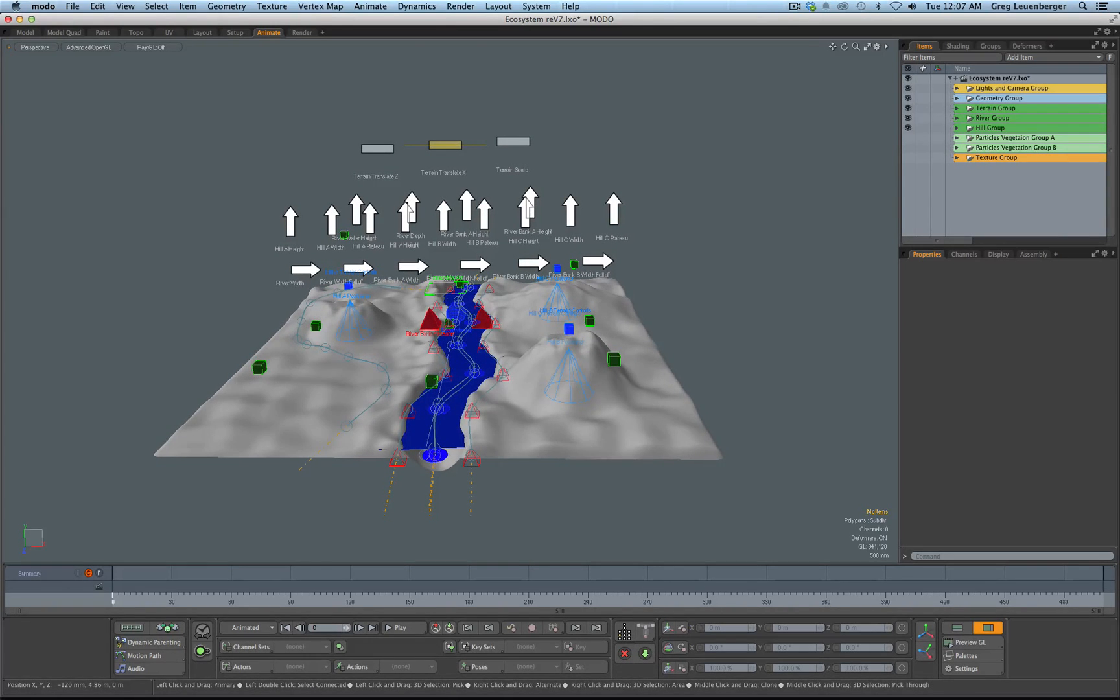
{"action": "left_click_drag", "start_coordinate": [504, 219], "coordinate": [532, 153], "text": "ctrl+alt"}
{"action": "left_click_drag", "start_coordinate": [532, 153], "coordinate": [512, 222], "text": "alt+shift"}
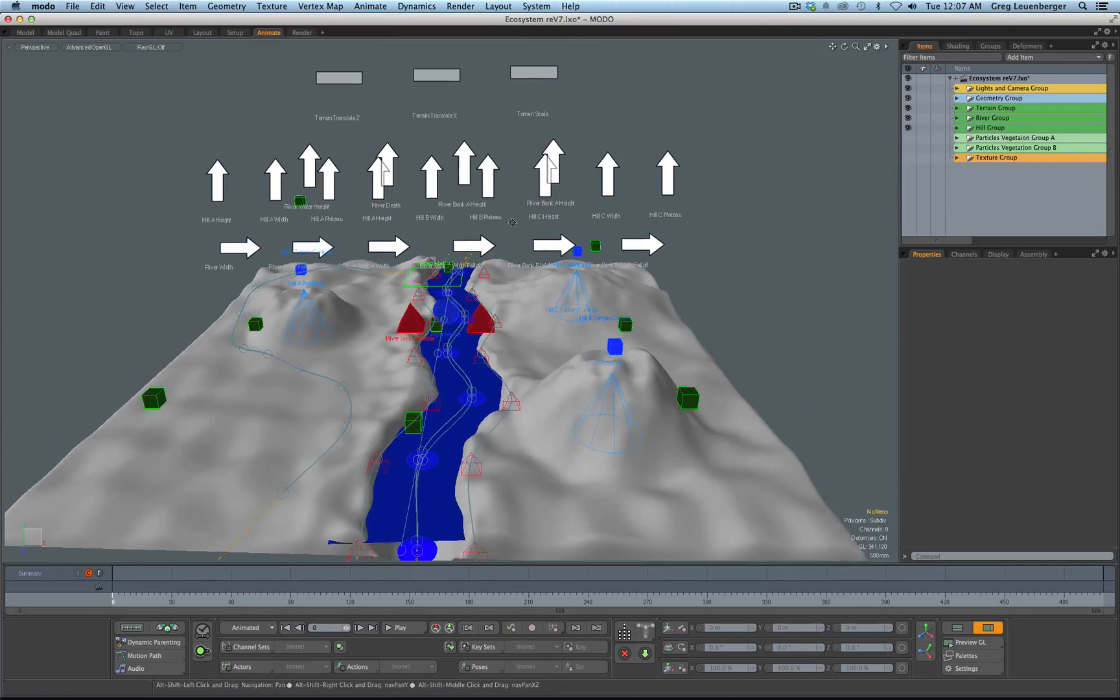
Hide the Hill, River and Terrain groups to inspect the bare landscape
{"action": "left_click", "coordinate": [909, 128]}
{"action": "left_click", "coordinate": [909, 119]}
{"action": "left_click_drag", "start_coordinate": [730, 183], "coordinate": [703, 184], "text": "ctrl+alt"}
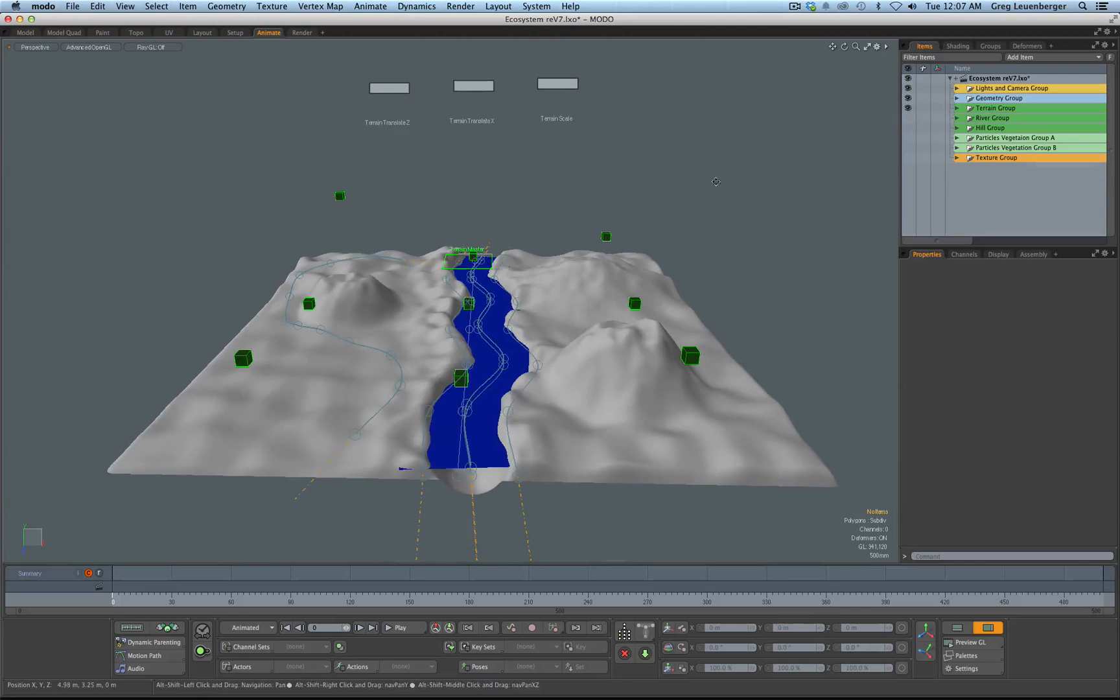
{"action": "left_click", "coordinate": [909, 110]}
{"action": "left_click_drag", "start_coordinate": [770, 137], "coordinate": [392, 146], "text": "ctrl+alt"}
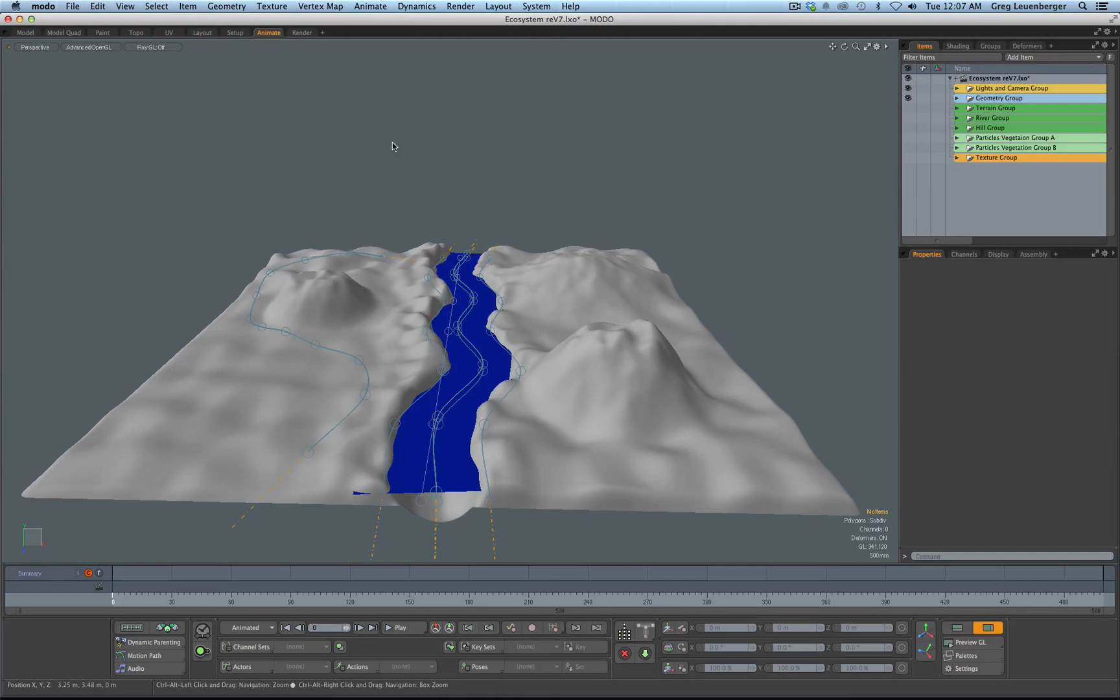
{"action": "left_click_drag", "start_coordinate": [167, 205], "coordinate": [324, 240], "text": "alt"}
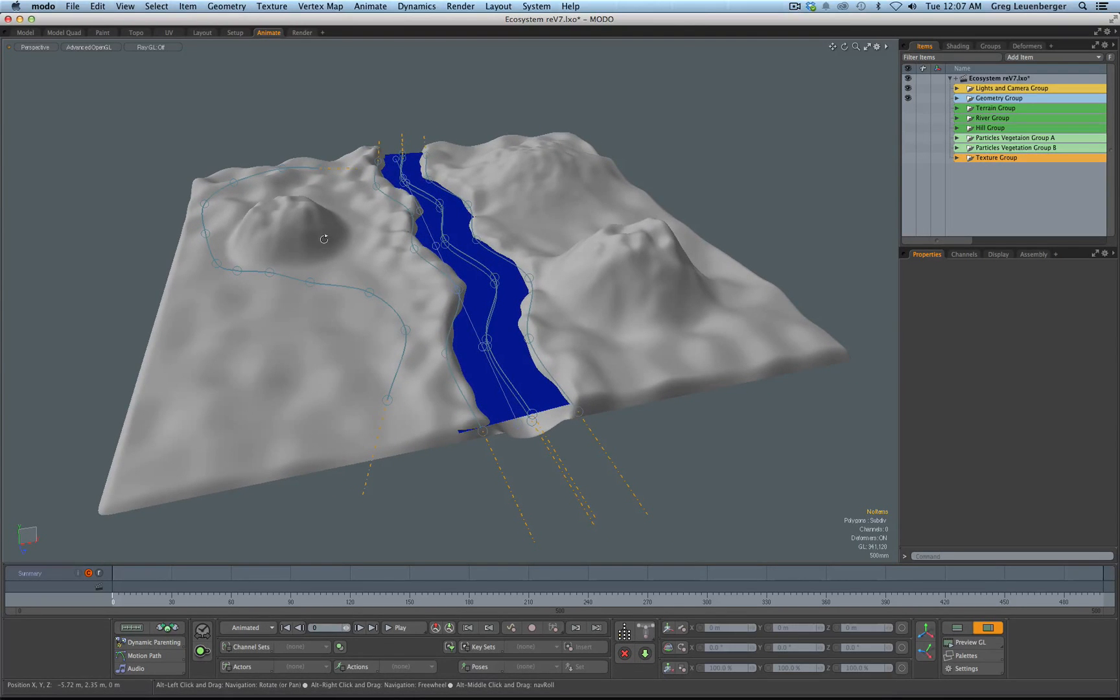
Show the Hill Group and move Hill A Positioner to about X -3.25 m, Z 2.8 m
{"action": "left_click", "coordinate": [909, 129]}
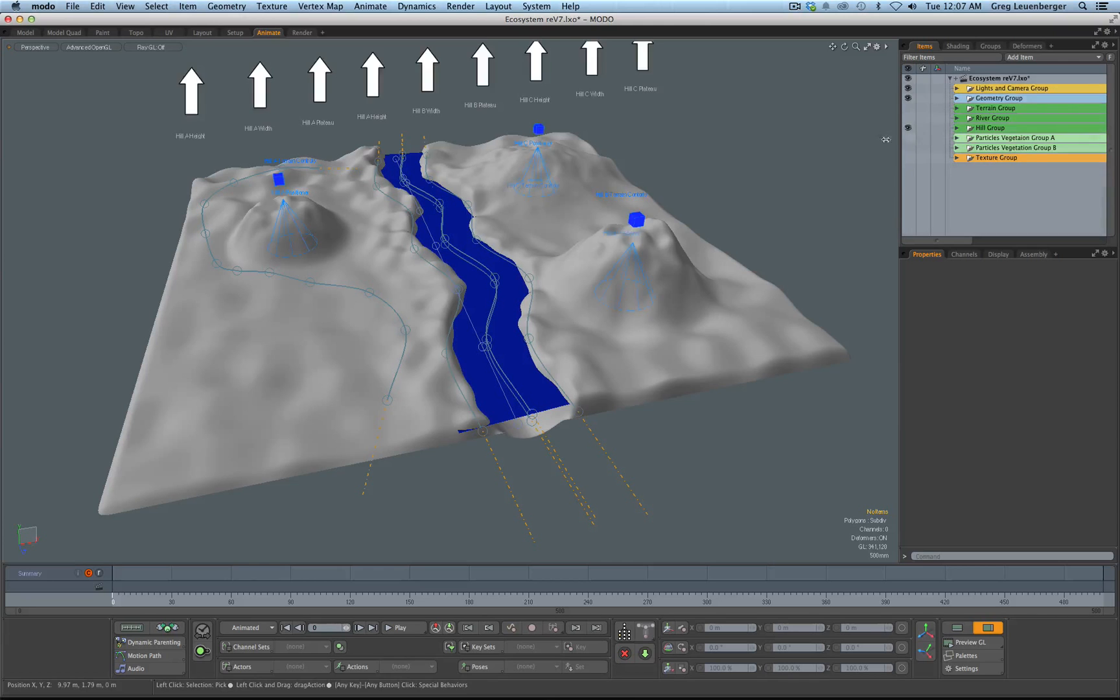
{"action": "left_click", "coordinate": [314, 247]}
{"action": "left_click_drag", "start_coordinate": [313, 247], "coordinate": [338, 301]}
{"action": "mouse_move", "coordinate": [337, 301]}
{"action": "left_mouse_down", "text": "alt"}
{"action": "mouse_move", "coordinate": [353, 281]}
{"action": "mouse_move", "coordinate": [345, 295]}
{"action": "mouse_move", "coordinate": [399, 314]}
{"action": "mouse_move", "coordinate": [411, 347]}
{"action": "mouse_move", "coordinate": [349, 399]}
{"action": "mouse_move", "coordinate": [353, 315]}
{"action": "left_mouse_up", "text": "alt"}
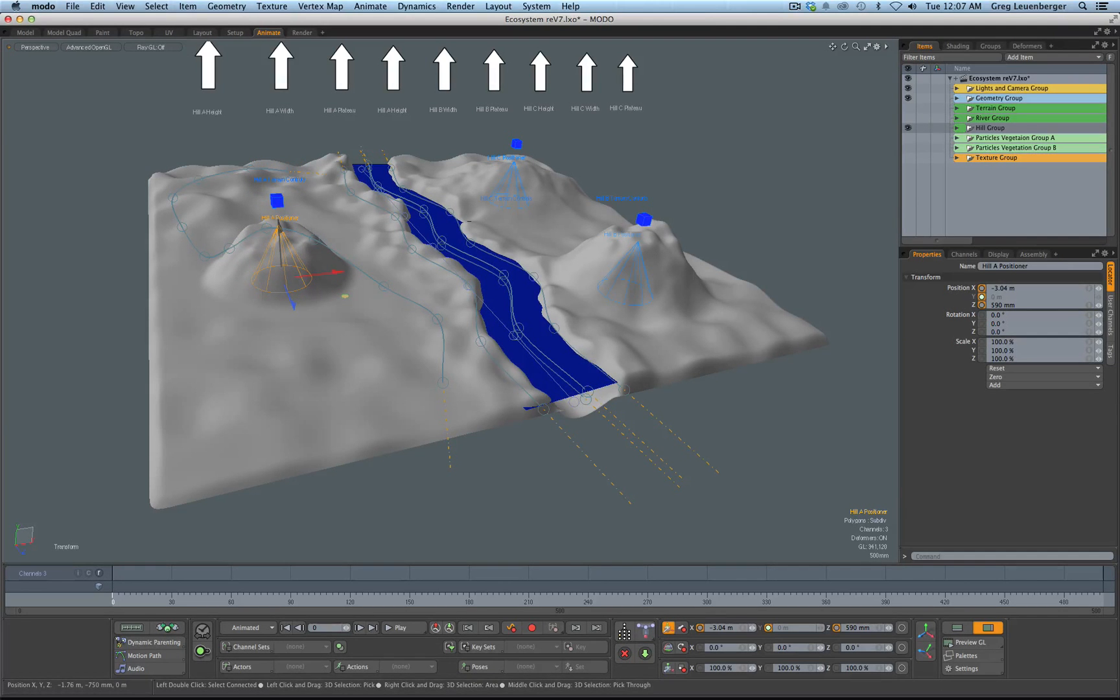
{"action": "left_click_drag", "start_coordinate": [349, 303], "coordinate": [332, 391]}
{"action": "left_click_drag", "start_coordinate": [332, 391], "coordinate": [350, 426], "text": "alt"}
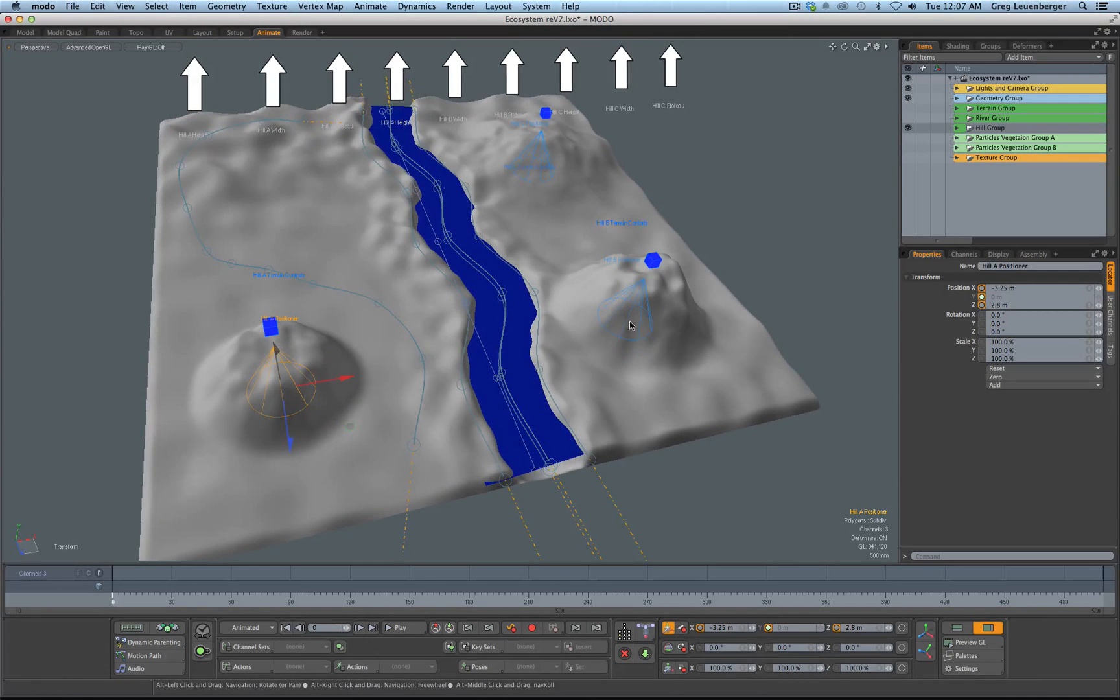
Move Hill B Positioner across the river to about X -2.59 m, Z -1.51 m, and enlarge the hill with its height and width controls
{"action": "left_click_drag", "start_coordinate": [644, 334], "coordinate": [309, 220]}
{"action": "mouse_move", "coordinate": [318, 221]}
{"action": "left_mouse_down", "text": "alt"}
{"action": "mouse_move", "coordinate": [341, 205]}
{"action": "mouse_move", "coordinate": [328, 213]}
{"action": "left_mouse_up", "text": "alt"}
{"action": "left_click_drag", "start_coordinate": [345, 150], "coordinate": [348, 119], "text": "ctrl+alt"}
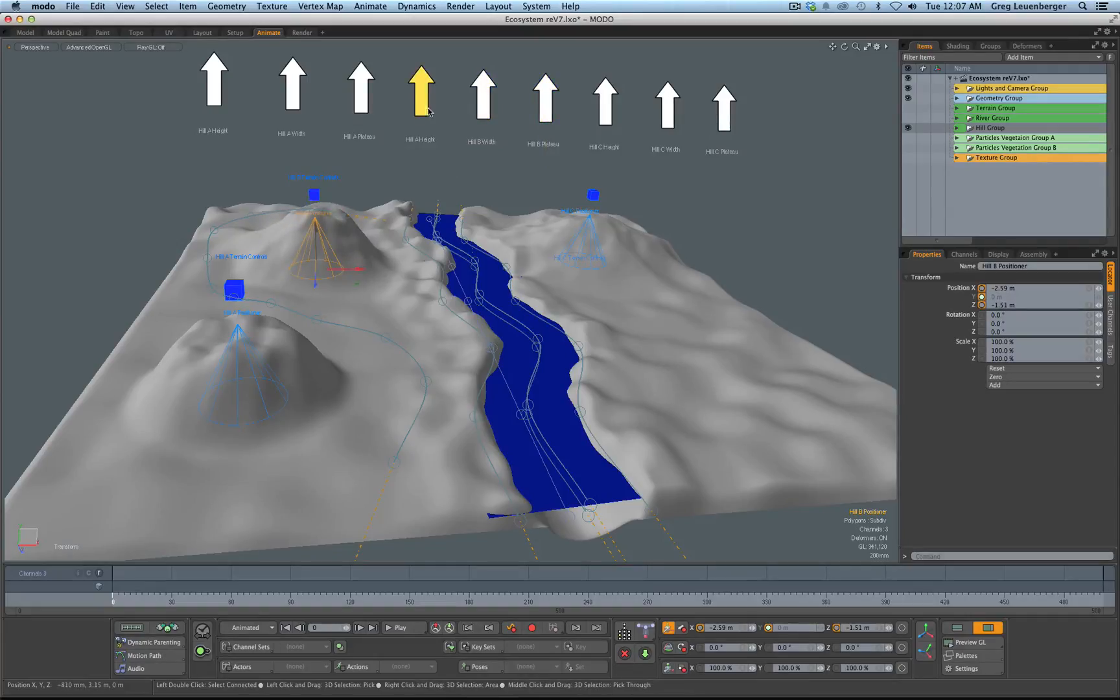
{"action": "left_click_drag", "start_coordinate": [422, 94], "coordinate": [484, 85]}
{"action": "mouse_move", "coordinate": [446, 234]}
{"action": "left_mouse_down", "text": "alt"}
{"action": "mouse_move", "coordinate": [445, 274]}
{"action": "mouse_move", "coordinate": [449, 246]}
{"action": "left_mouse_up", "text": "alt"}
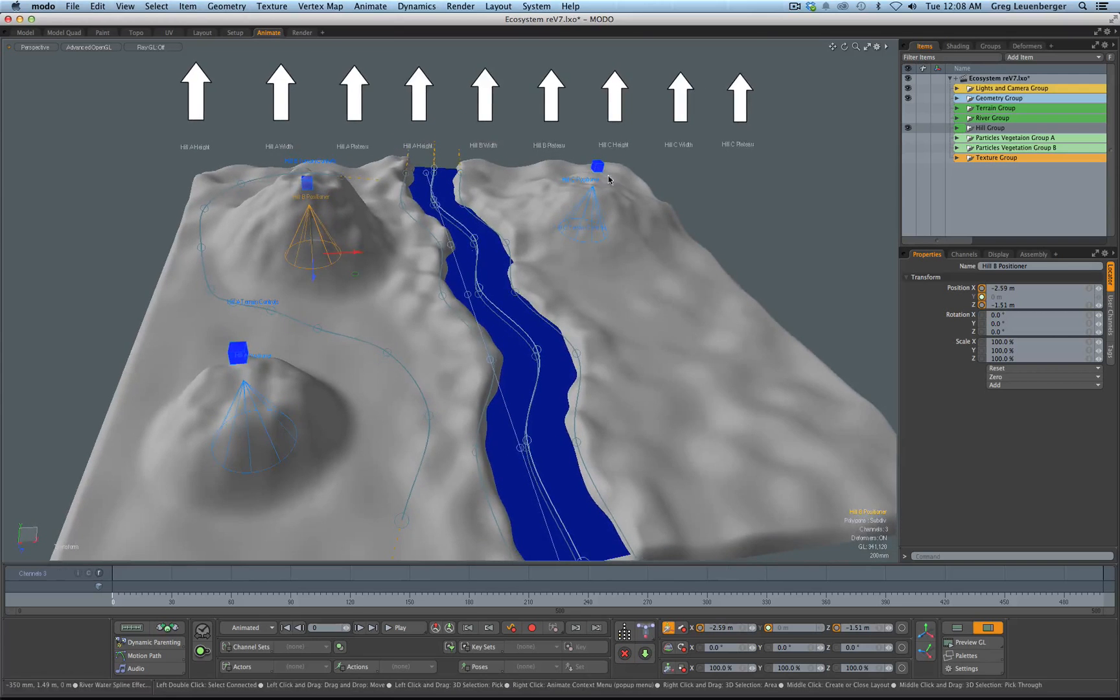
Hide the Hill Group to view the landscape without its controls, and show the group again
{"action": "scroll", "coordinate": [697, 191], "scroll_direction": "down", "scroll_amount": 4}
{"action": "left_click_drag", "start_coordinate": [710, 219], "coordinate": [693, 190], "text": "alt"}
{"action": "key", "text": "space"}
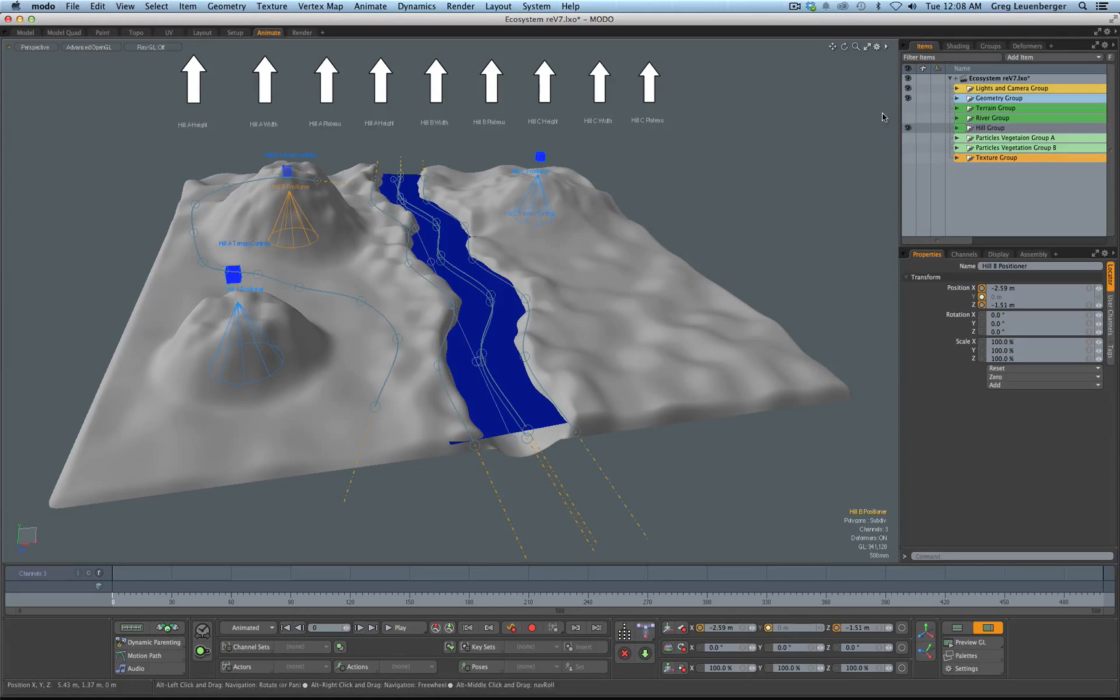
{"action": "left_click", "coordinate": [908, 128]}
{"action": "left_click_drag", "start_coordinate": [808, 163], "coordinate": [739, 205], "text": "alt"}
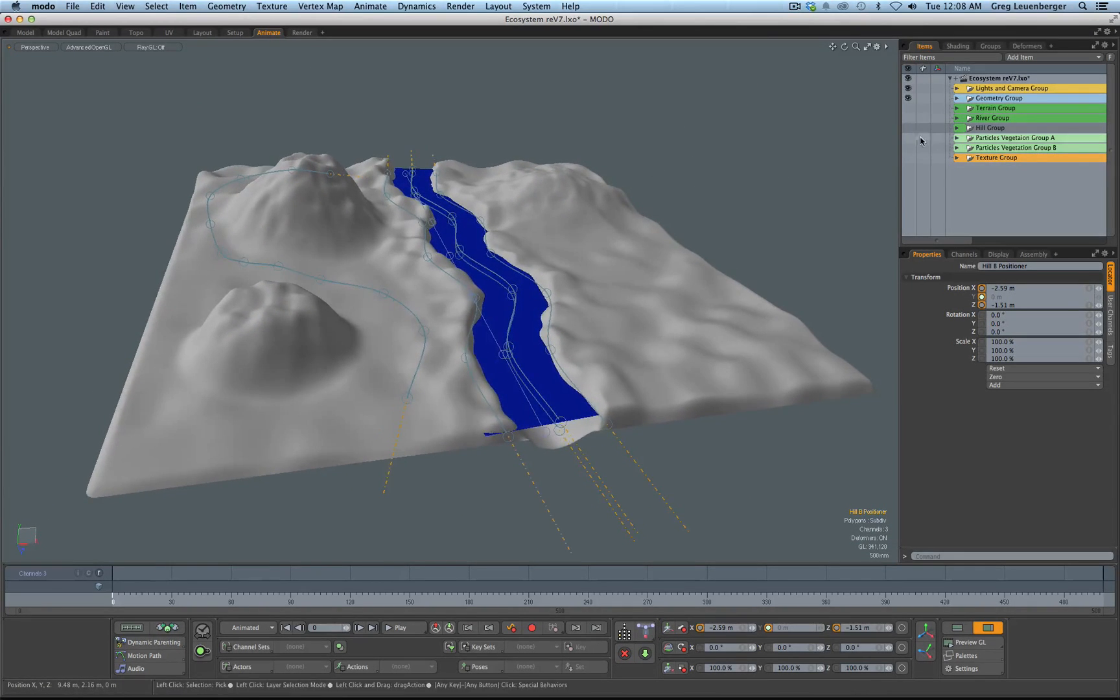
{"action": "left_click", "coordinate": [909, 129]}
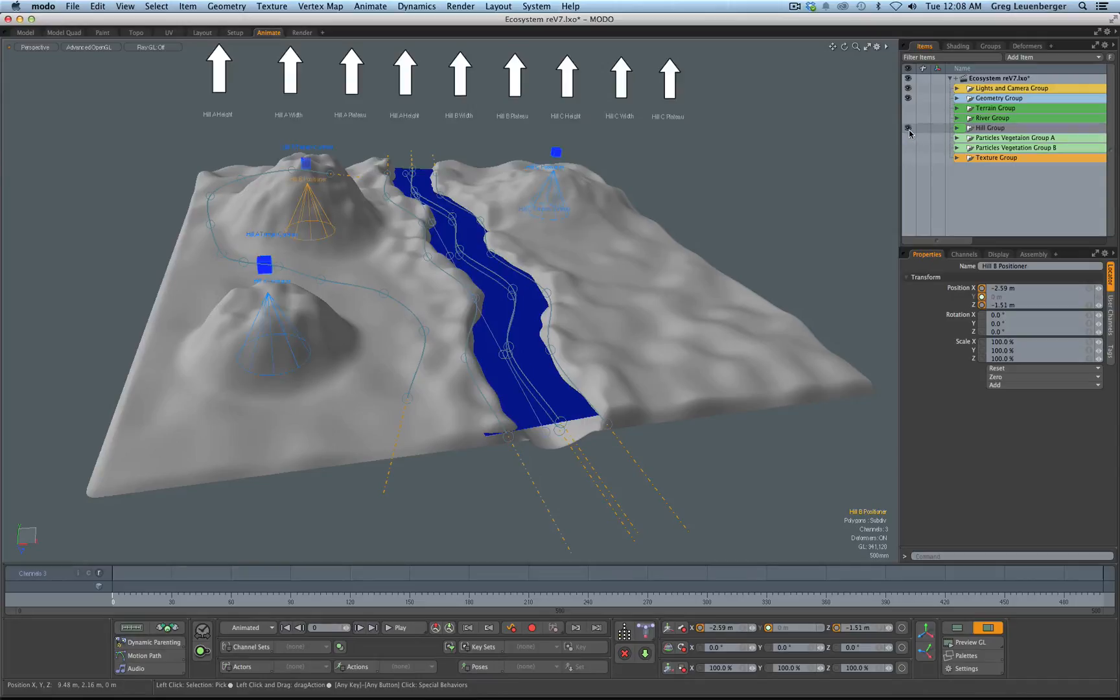
Shift the terrain pattern on Hill B by setting its Terrain X Translate control to about -0.054
{"action": "left_click", "coordinate": [307, 164]}
{"action": "left_click_drag", "start_coordinate": [648, 162], "coordinate": [715, 148]}
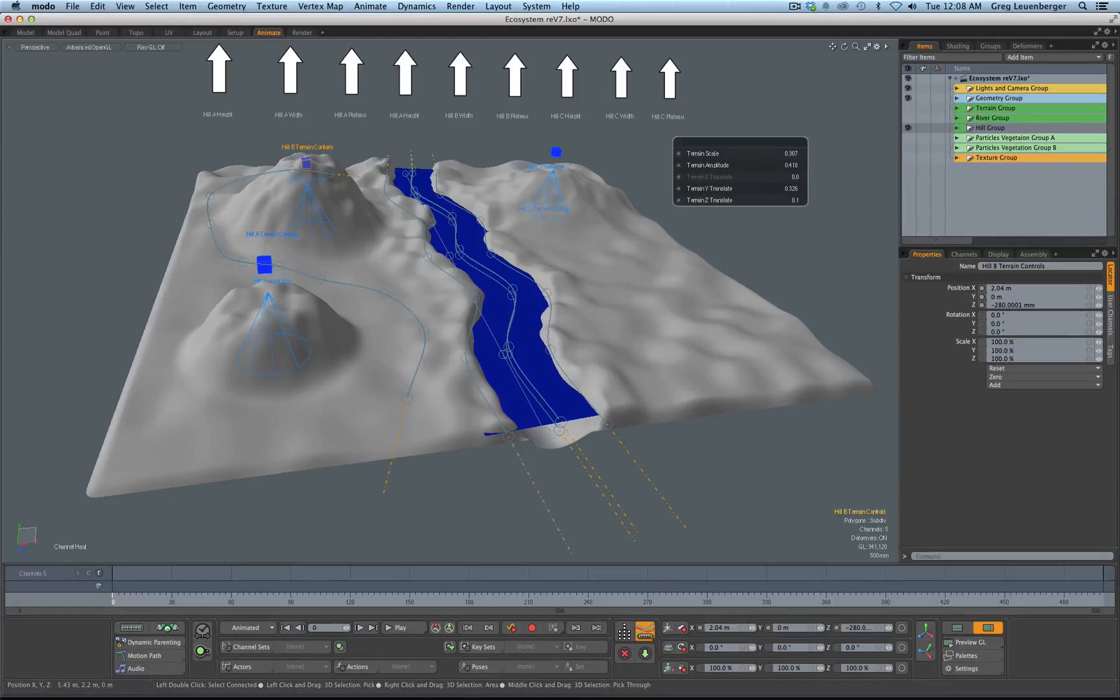
{"action": "left_click_drag", "start_coordinate": [710, 177], "coordinate": [694, 177]}
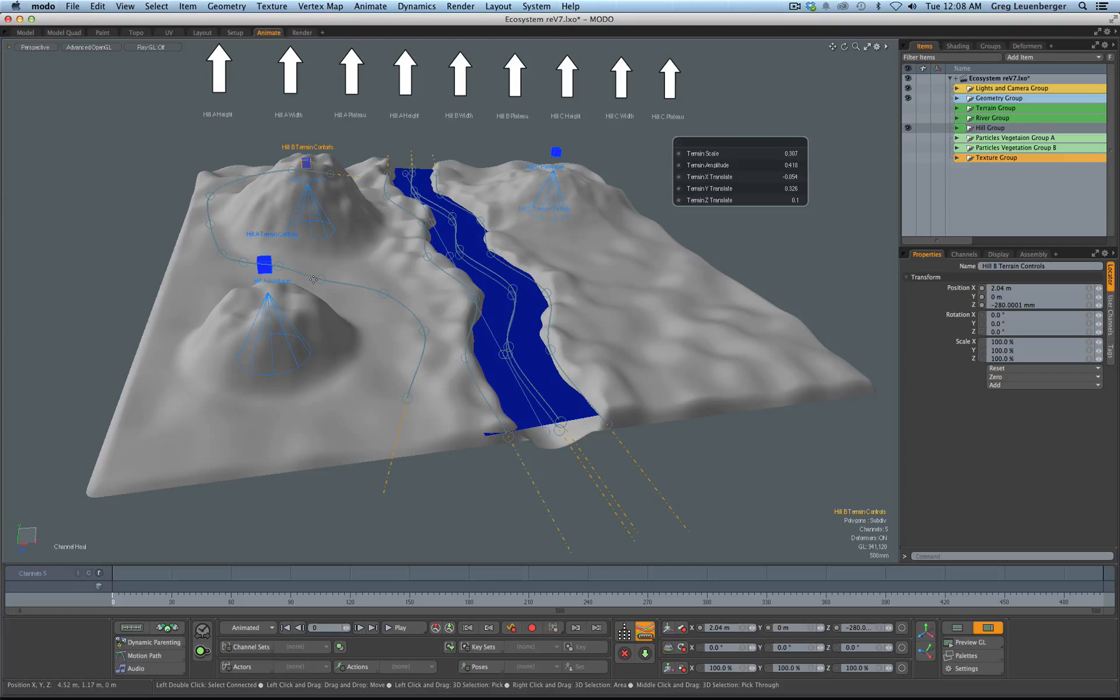
{"action": "key", "text": "q"}
Inspect the row of height, width and plateau handles above the landscape from several angles
{"action": "left_click_drag", "start_coordinate": [403, 253], "coordinate": [538, 189], "text": "alt"}
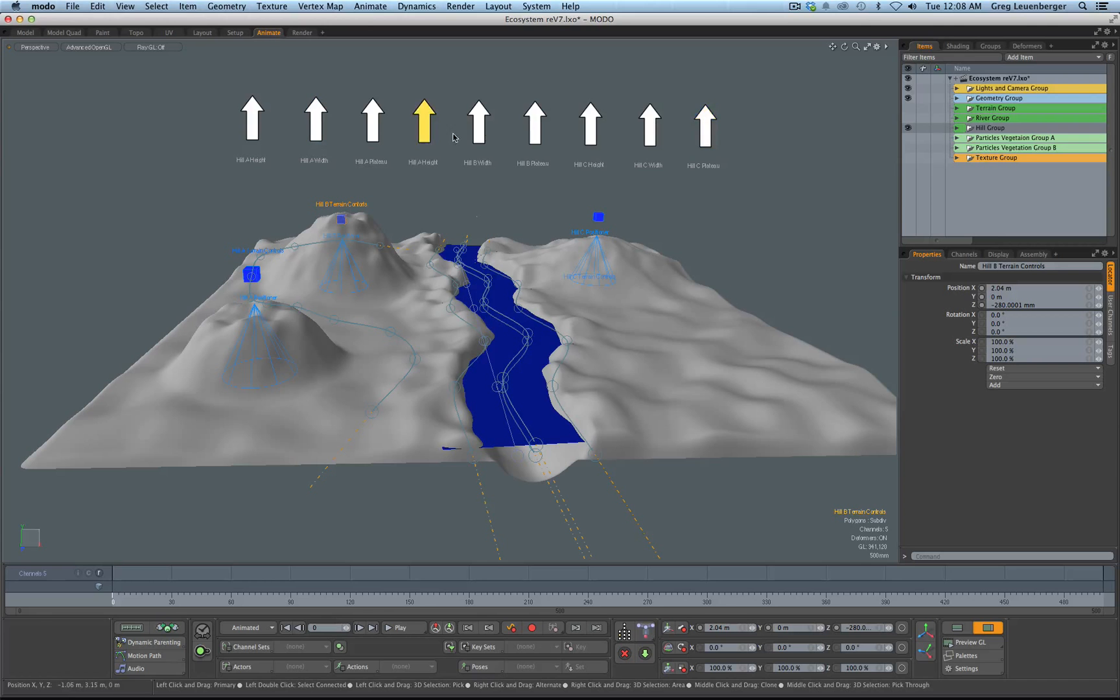
{"action": "left_click_drag", "start_coordinate": [453, 137], "coordinate": [412, 119], "text": "alt"}
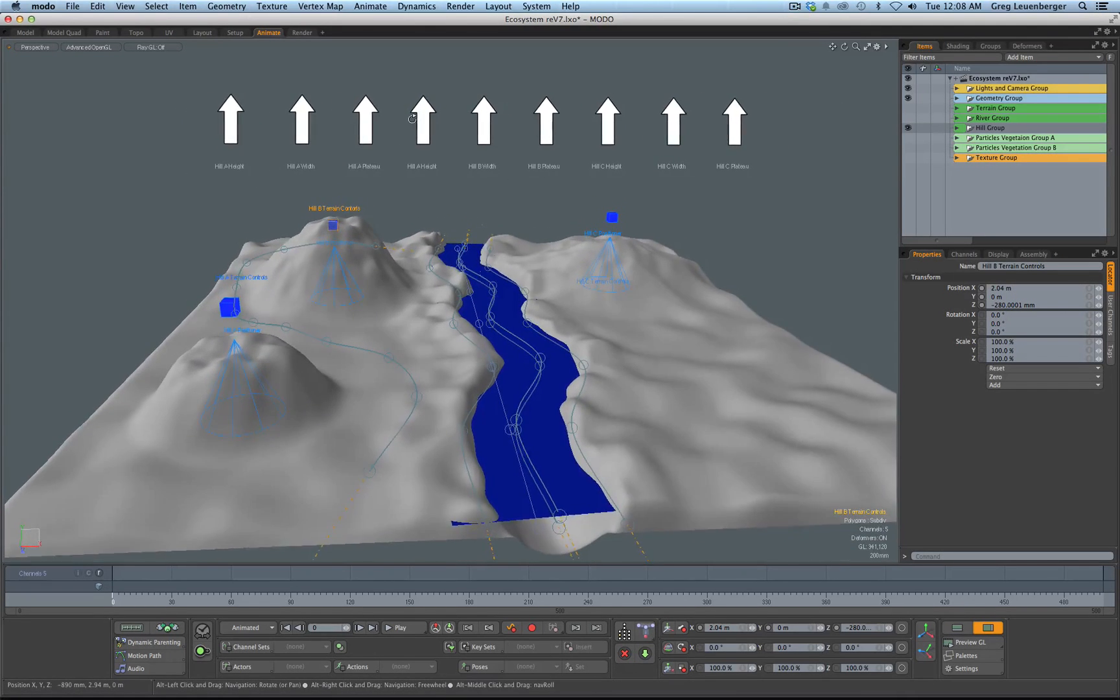
{"action": "scroll", "coordinate": [337, 141], "scroll_direction": "up", "scroll_amount": 1}
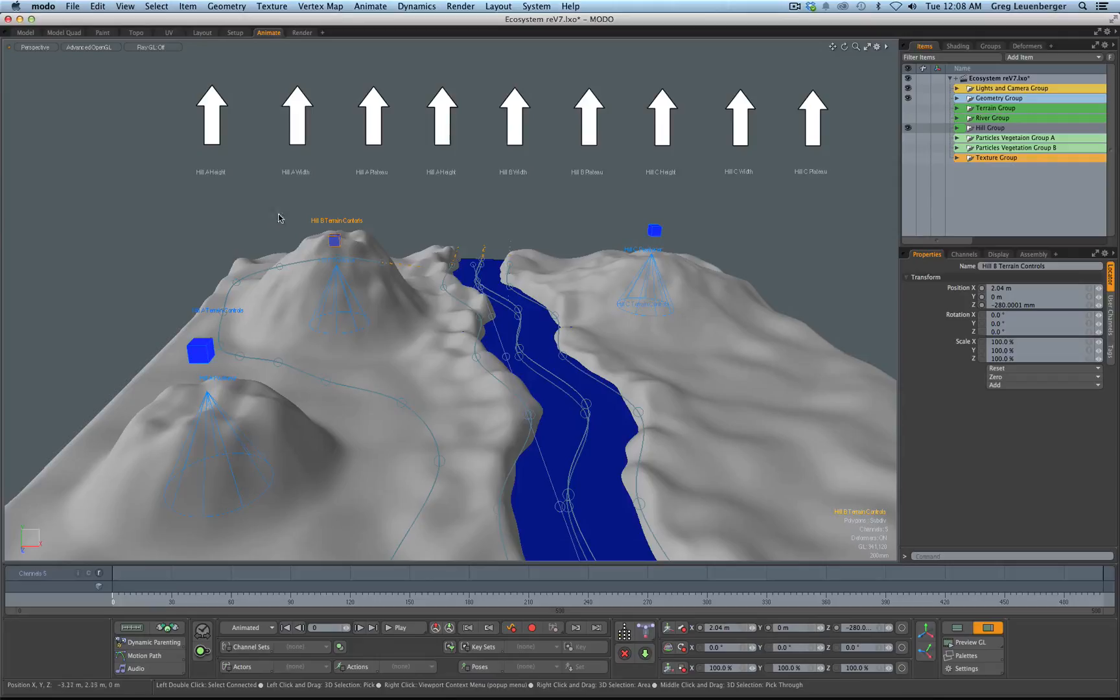
{"action": "left_click_drag", "start_coordinate": [516, 128], "coordinate": [516, 138]}
{"action": "left_click_drag", "start_coordinate": [514, 184], "coordinate": [515, 182]}
{"action": "scroll", "coordinate": [513, 184], "scroll_direction": "down", "scroll_amount": 2}
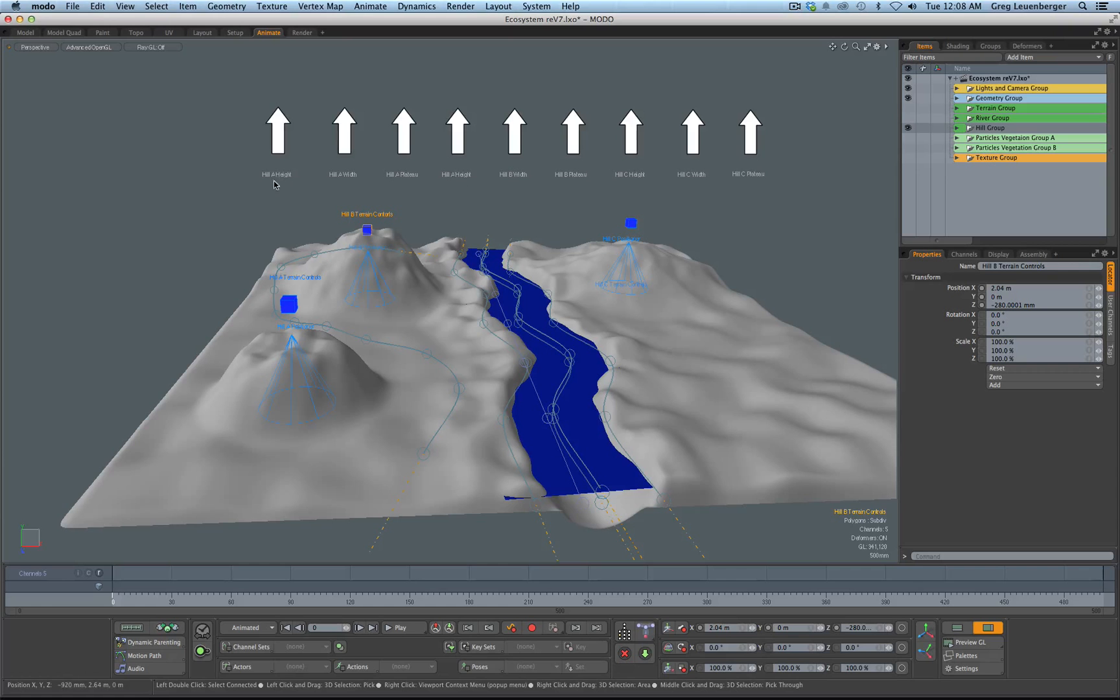
{"action": "scroll", "coordinate": [454, 171], "scroll_direction": "up", "scroll_amount": 2}
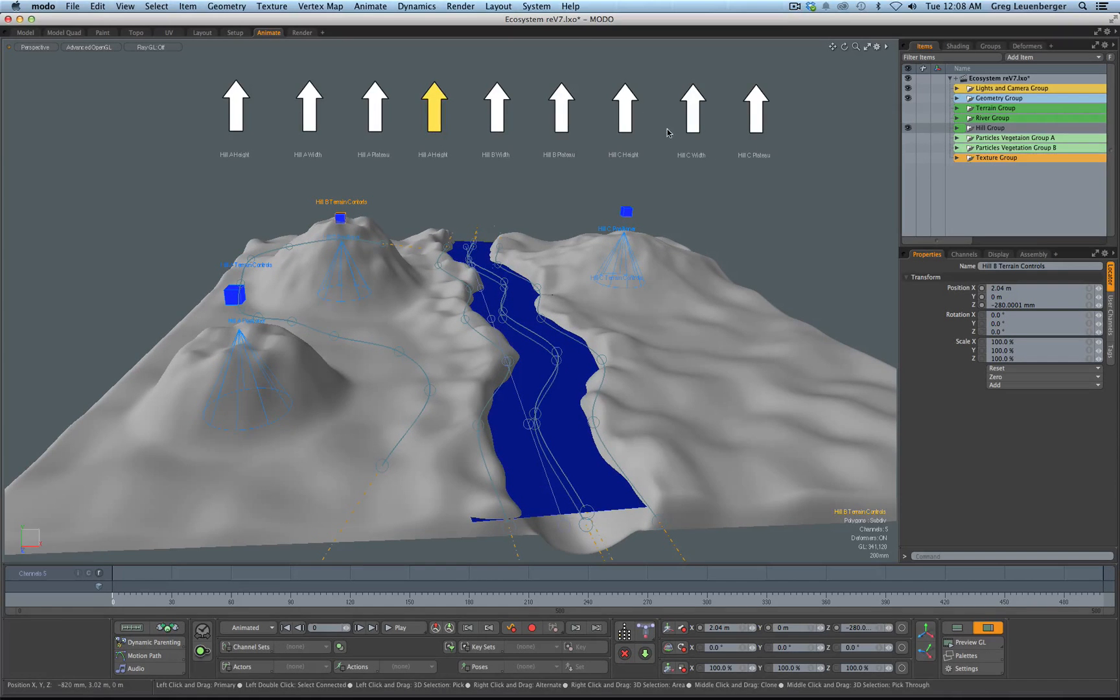
Expand Channel Handles in the Hill Group and open the display settings of the Hill B Height Channel Handle
{"action": "left_click", "coordinate": [957, 129]}
{"action": "left_click", "coordinate": [964, 138]}
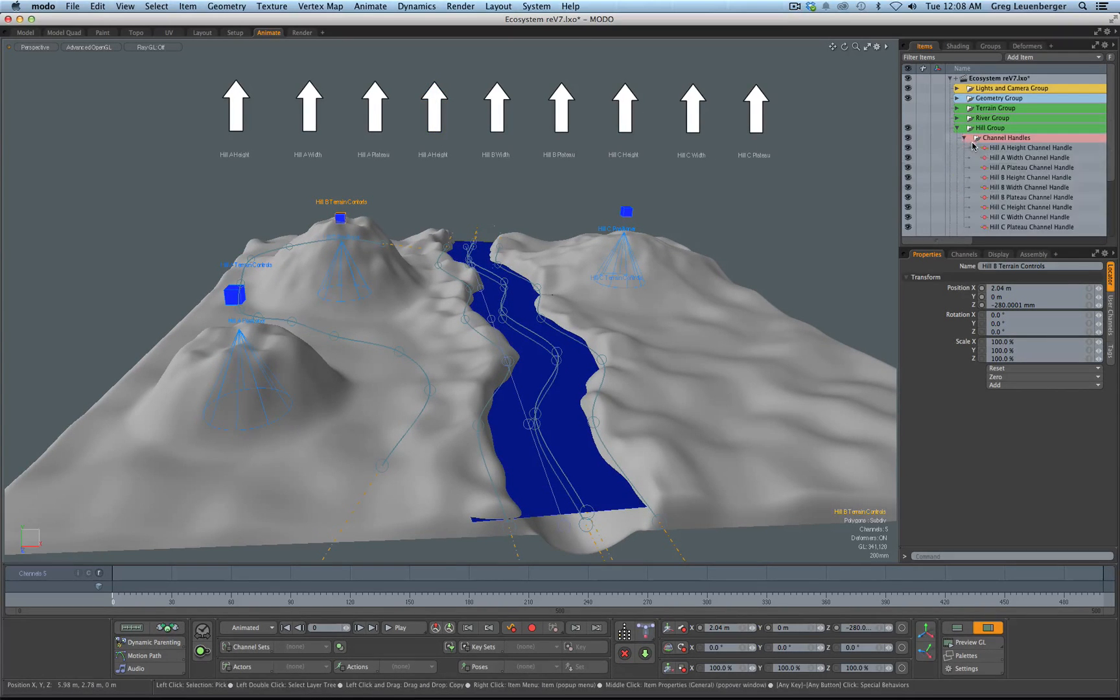
{"action": "left_click", "coordinate": [1015, 180]}
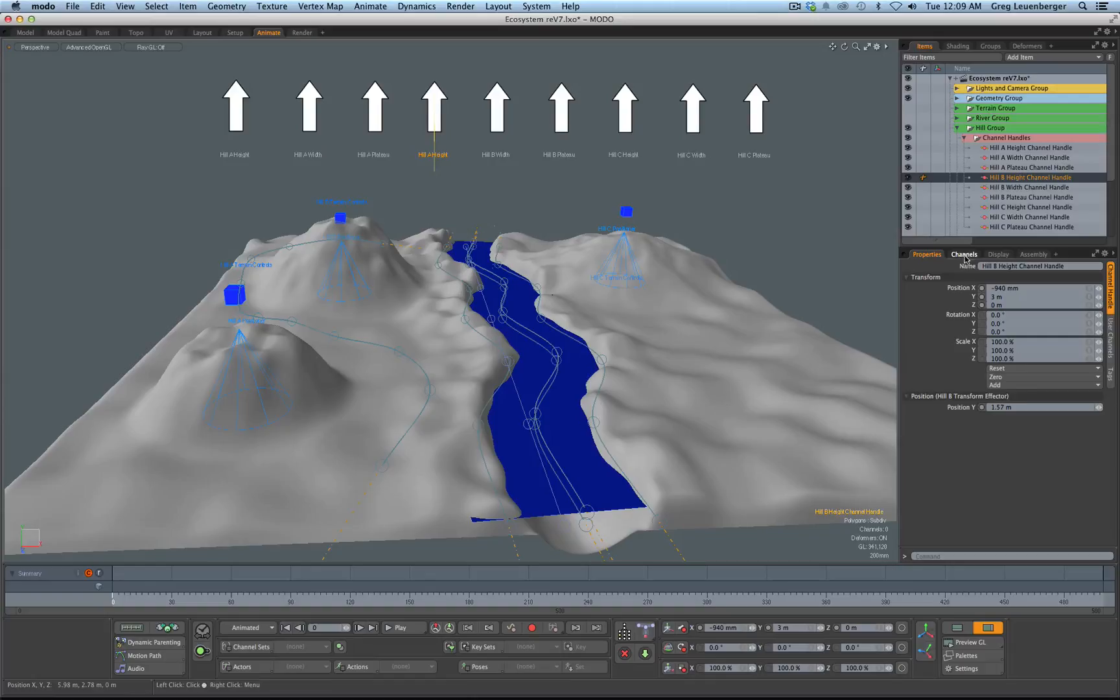
{"action": "left_click", "coordinate": [999, 256]}
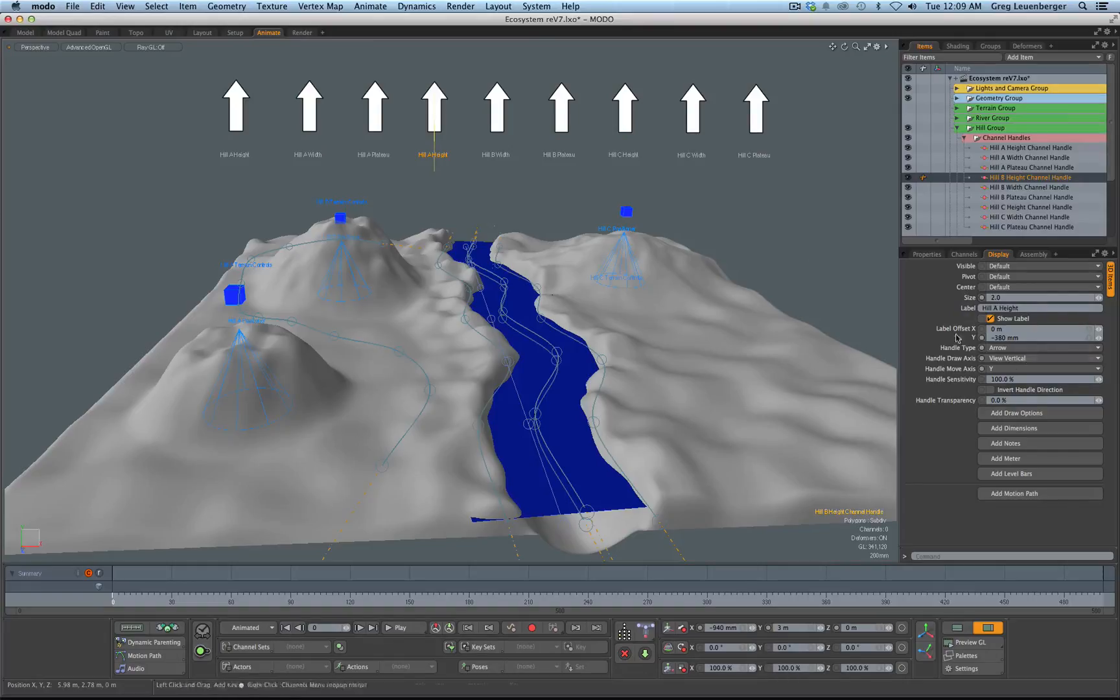
Preview the Hill B Height handle as Curved Arrow, Triangle, Spin, Disc and Rectangle, and restore the Arrow type
{"action": "left_click", "coordinate": [1005, 351]}
{"action": "left_click", "coordinate": [1005, 361]}
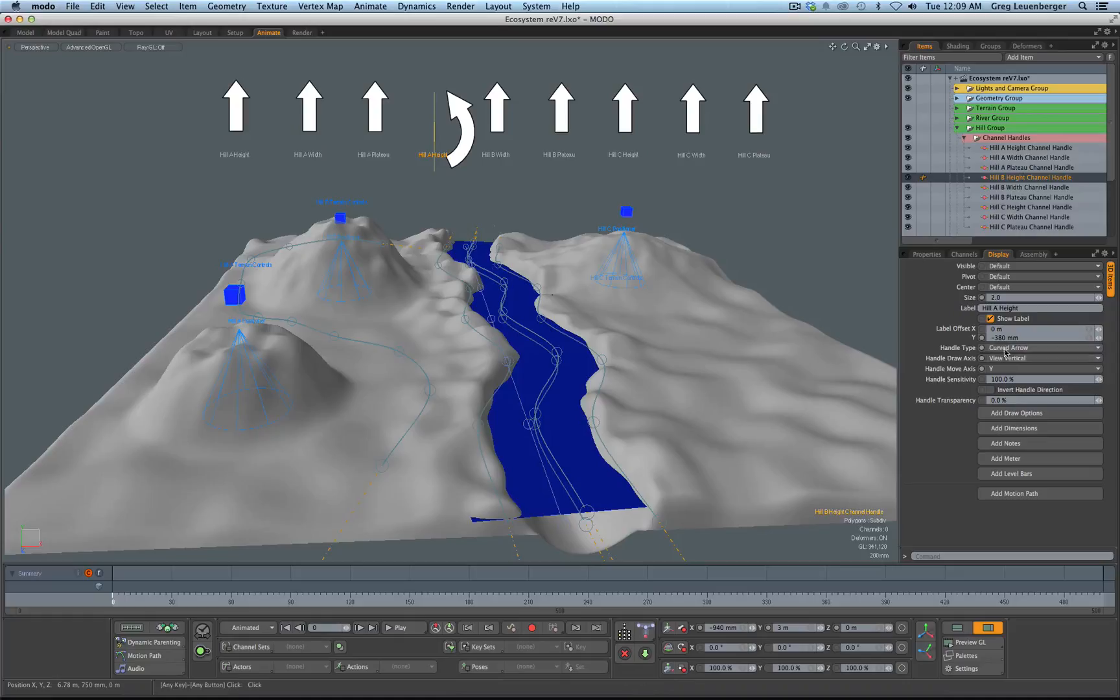
{"action": "left_click", "coordinate": [1007, 350]}
{"action": "left_click", "coordinate": [1004, 359]}
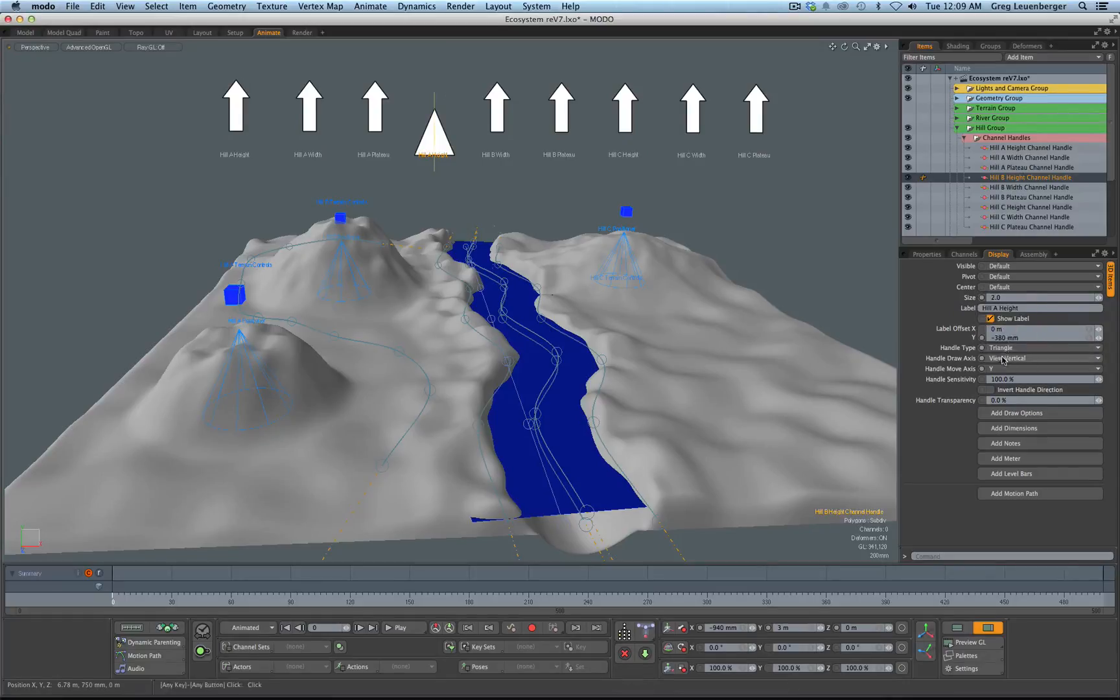
{"action": "left_click", "coordinate": [1006, 351]}
{"action": "left_click", "coordinate": [1002, 379]}
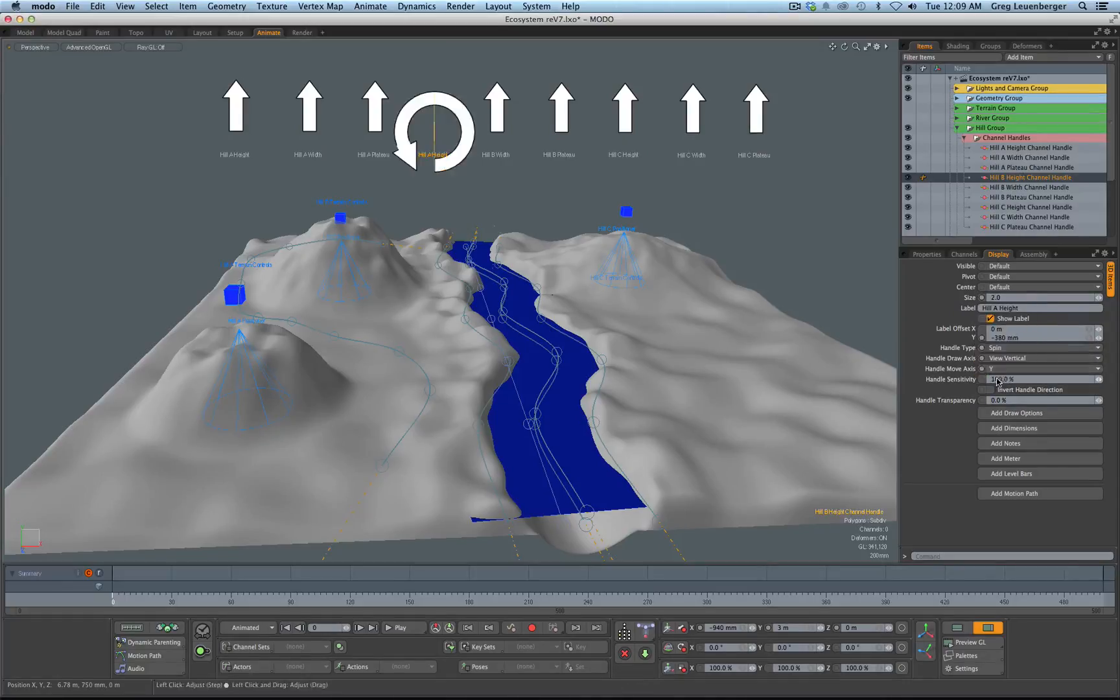
{"action": "left_click", "coordinate": [1007, 351]}
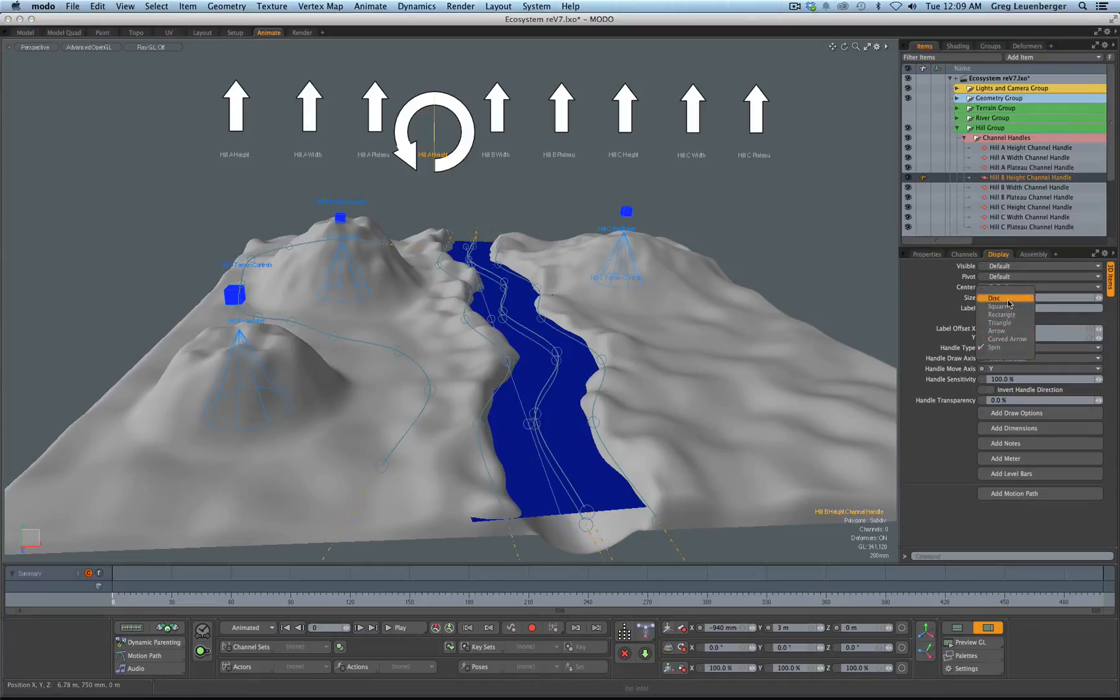
{"action": "left_click", "coordinate": [1008, 299]}
{"action": "left_click", "coordinate": [1003, 350]}
{"action": "left_click", "coordinate": [1002, 369]}
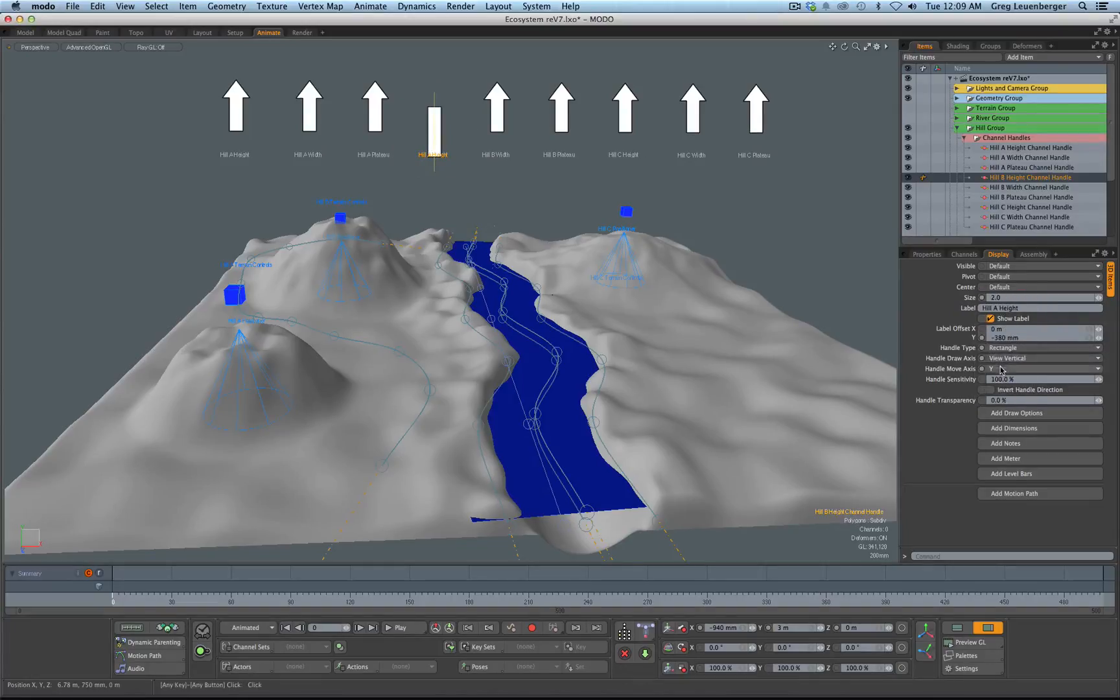
{"action": "left_click", "coordinate": [1007, 352]}
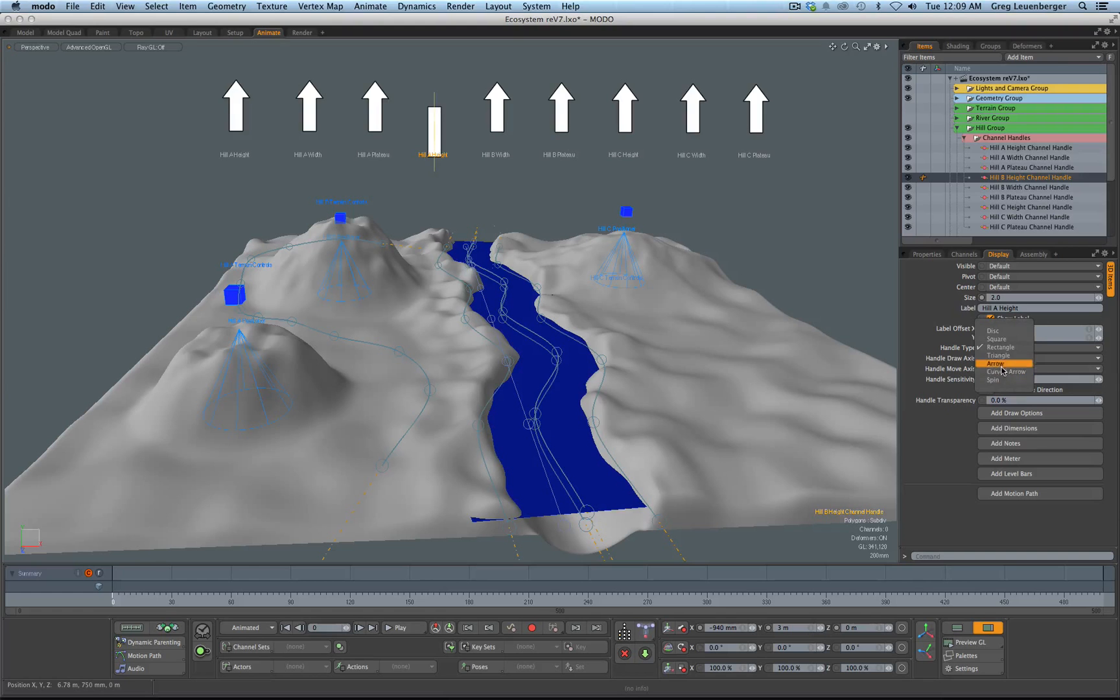
{"action": "left_click", "coordinate": [1002, 364]}
Deselect the Hill B Height handle, and collapse and hide the Hill Group
{"action": "left_click", "coordinate": [525, 208]}
{"action": "scroll", "coordinate": [505, 199], "scroll_direction": "down", "scroll_amount": 2}
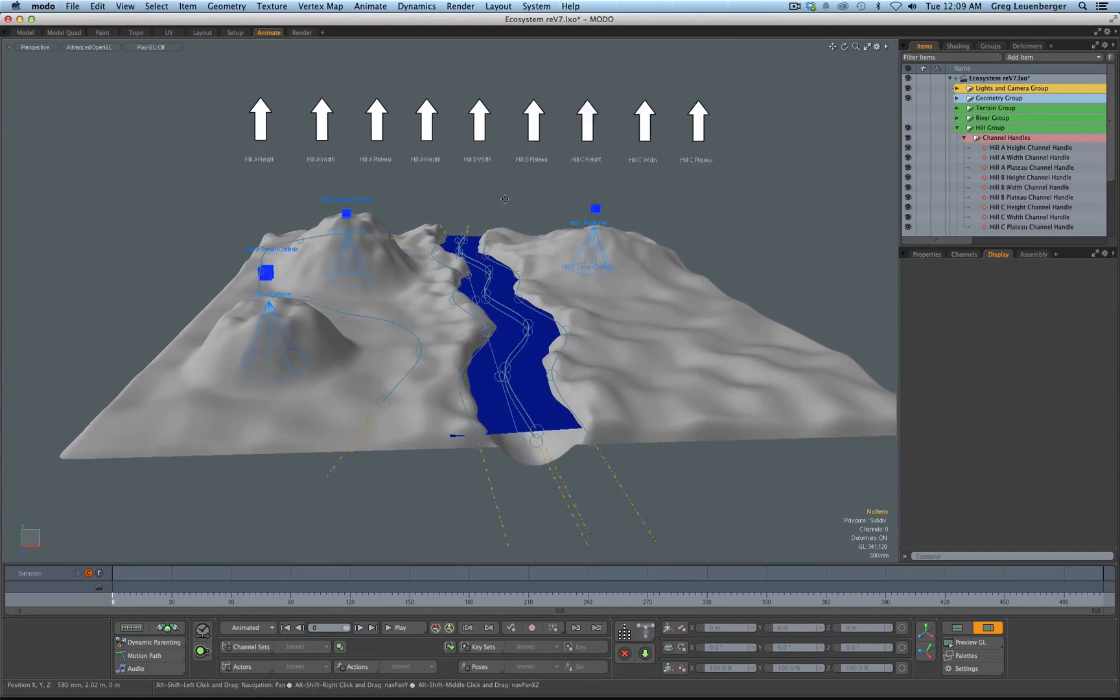
{"action": "left_click_drag", "start_coordinate": [505, 199], "coordinate": [489, 195], "text": "alt+shift"}
{"action": "left_click", "coordinate": [958, 128]}
{"action": "left_click", "coordinate": [909, 127]}
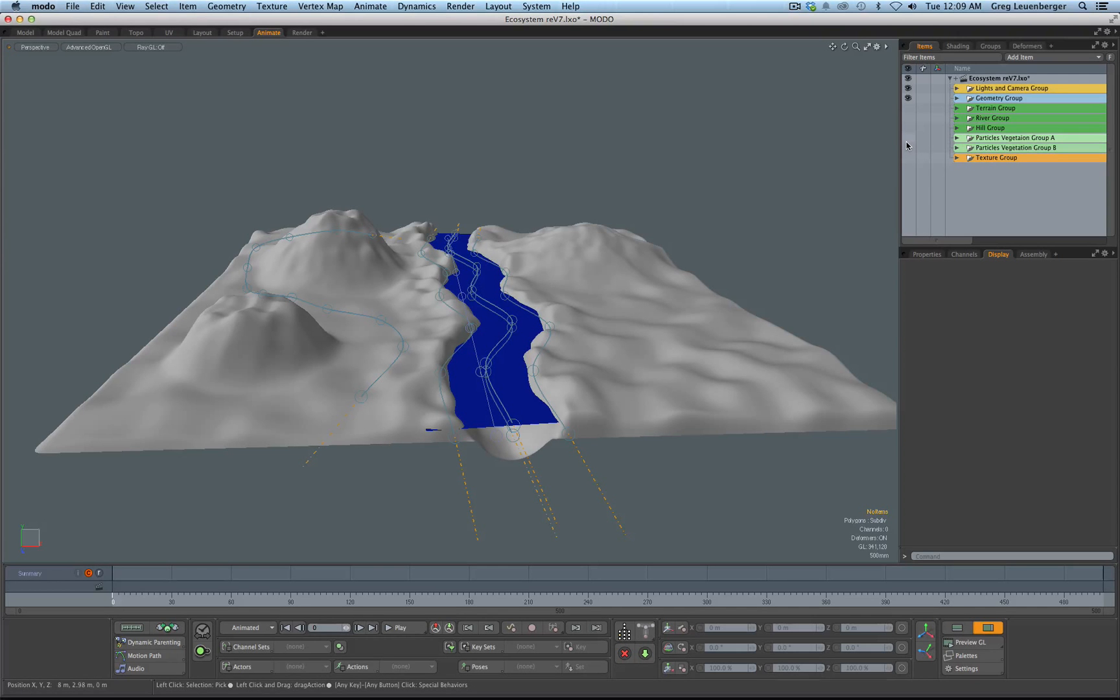
Show Particles Vegetaion Group A and Particles Vegetation Group B over the landscape
{"action": "left_click_drag", "start_coordinate": [489, 187], "coordinate": [535, 346], "text": "alt"}
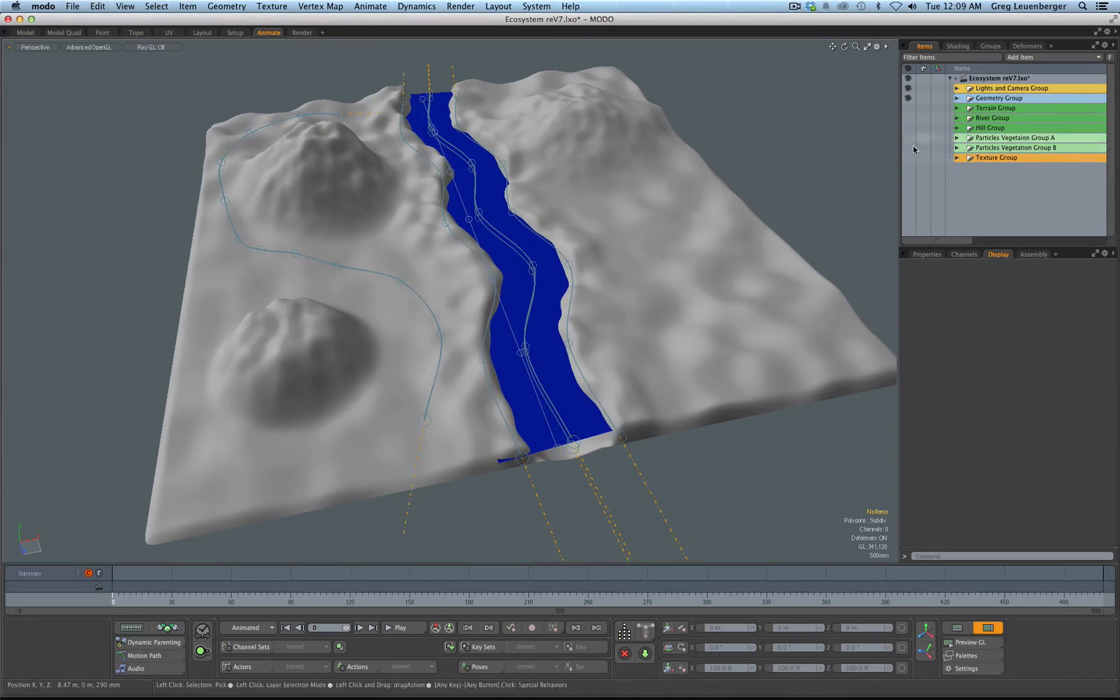
{"action": "left_click", "coordinate": [908, 138]}
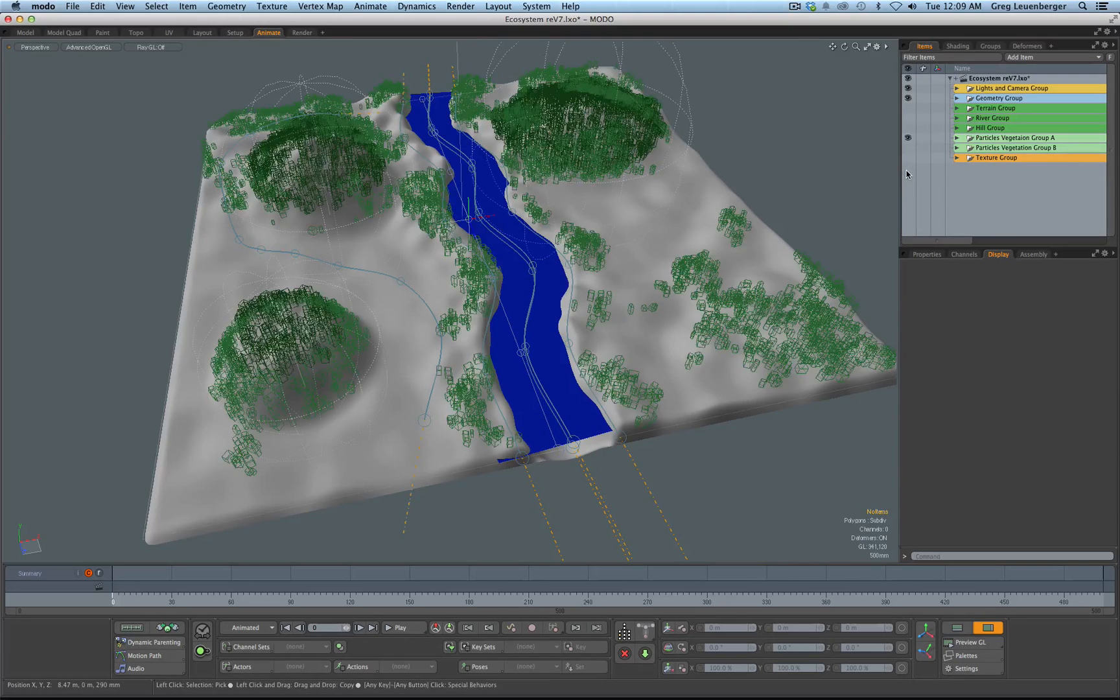
{"action": "left_click_drag", "start_coordinate": [579, 284], "coordinate": [901, 144], "text": "alt"}
{"action": "left_click", "coordinate": [909, 147]}
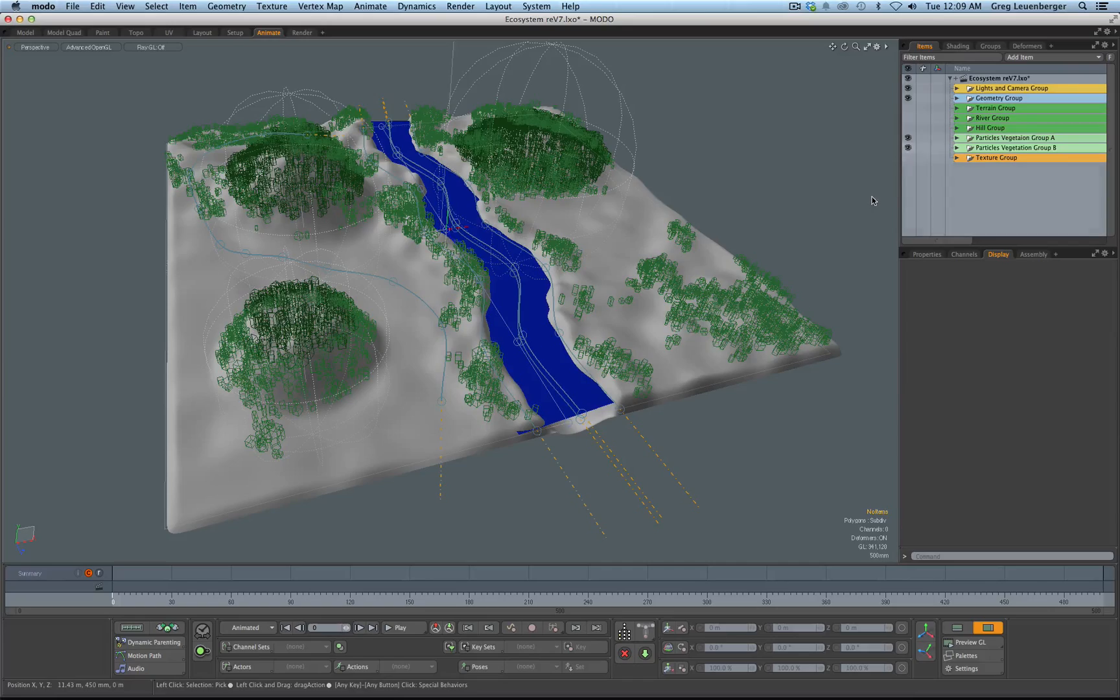
{"action": "left_click_drag", "start_coordinate": [870, 193], "coordinate": [233, 363], "text": "alt"}
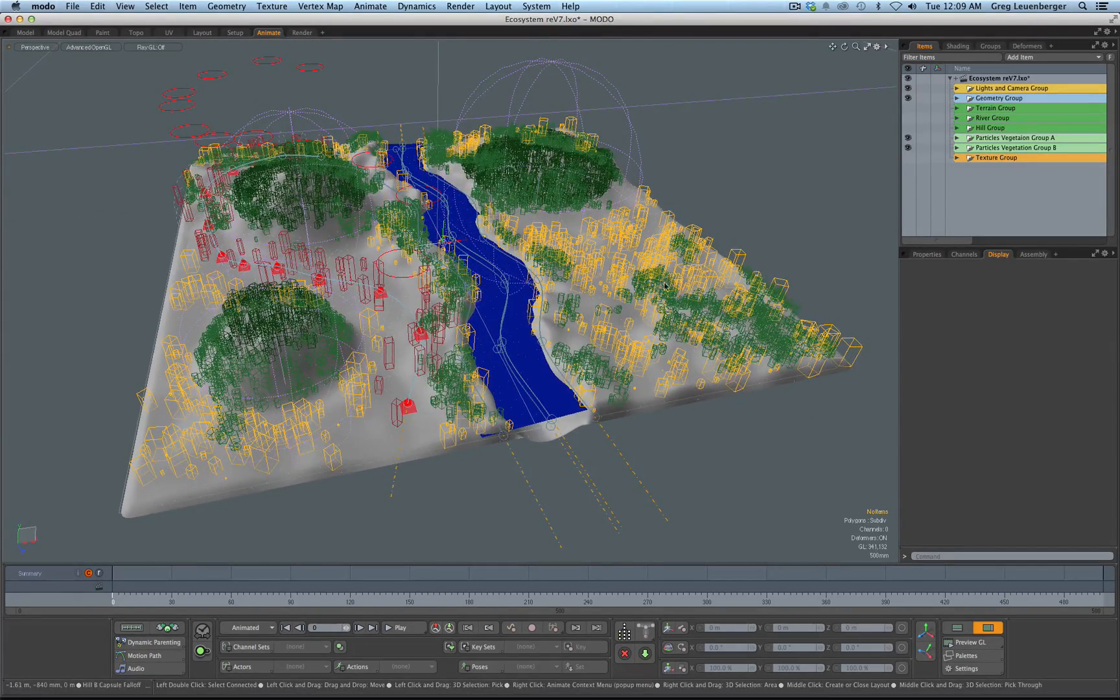
{"action": "left_click_drag", "start_coordinate": [716, 221], "coordinate": [718, 229], "text": "alt"}
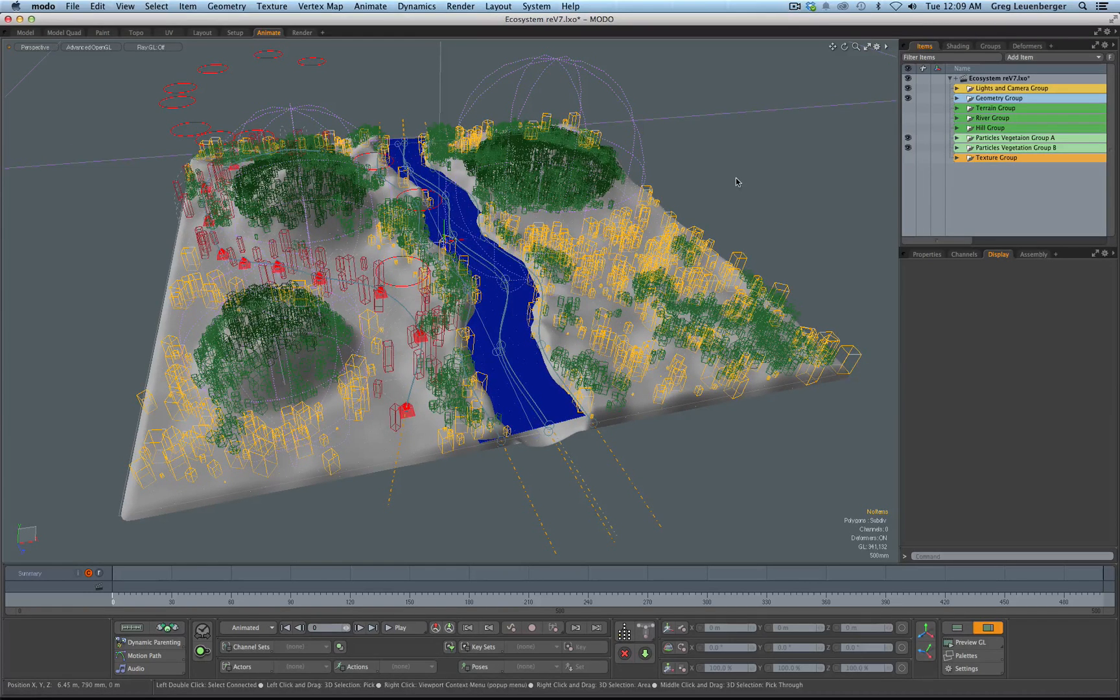
Set the viewport's Replicators display option to All
{"action": "key", "text": "o"}
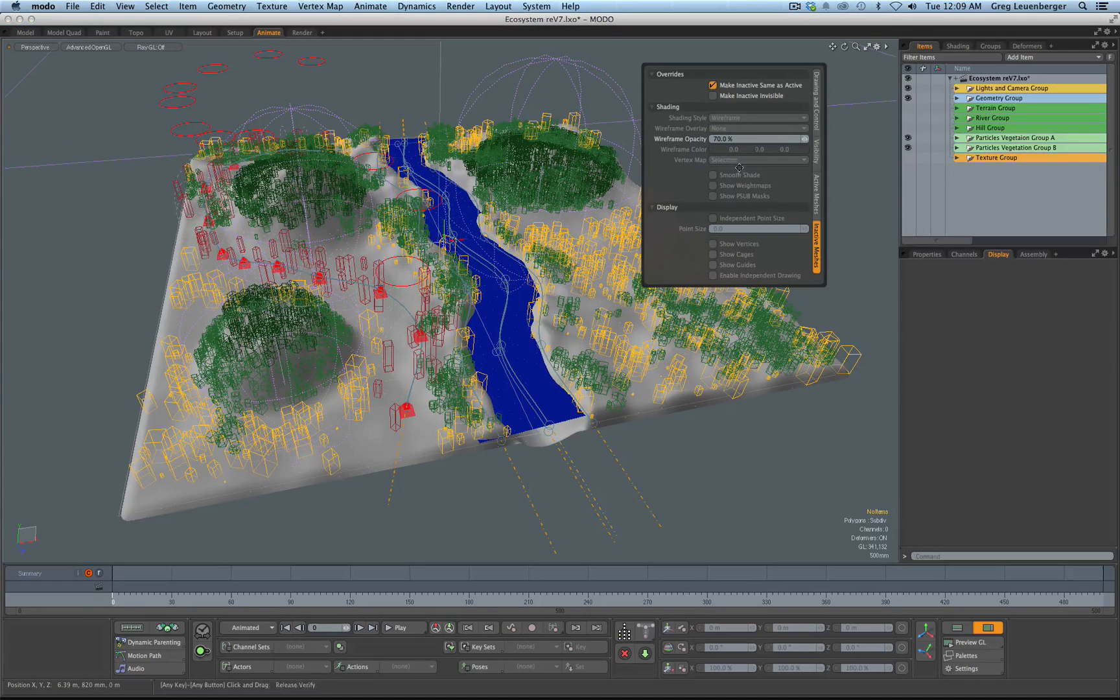
{"action": "left_click", "coordinate": [817, 160]}
{"action": "left_click", "coordinate": [815, 126]}
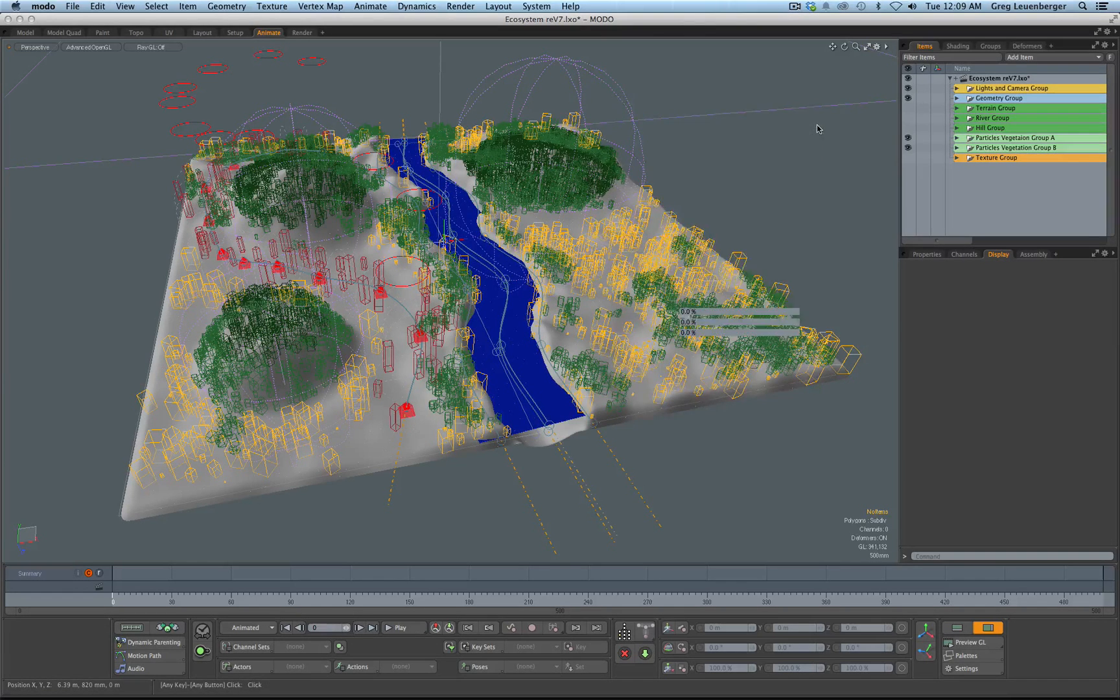
{"action": "left_click", "coordinate": [689, 166]}
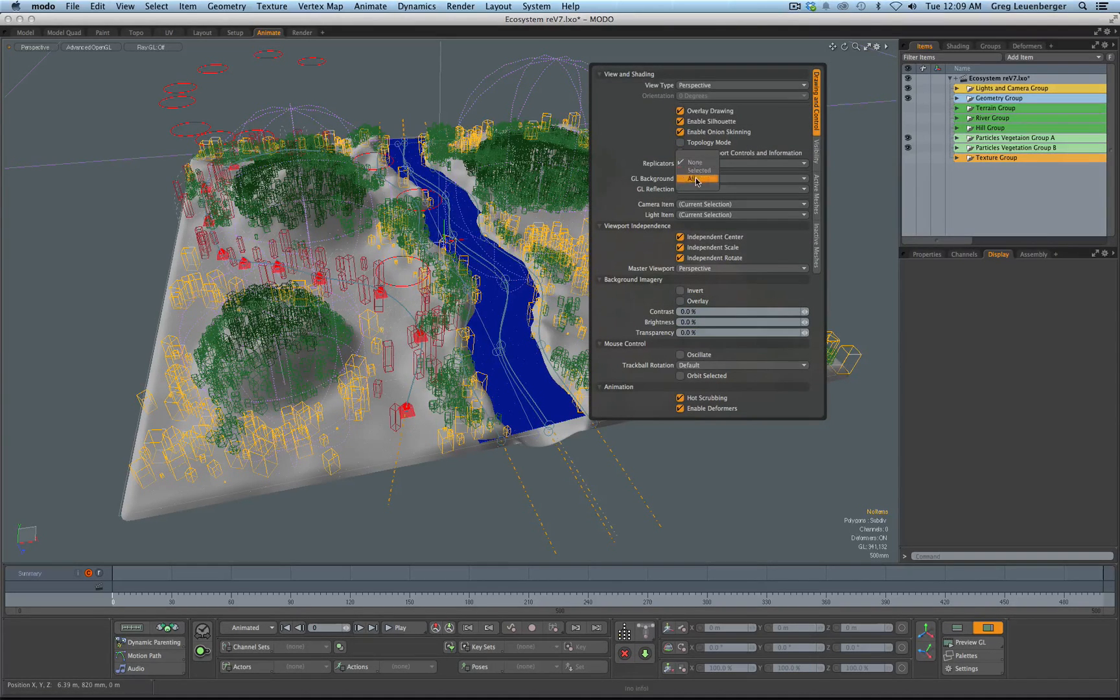
{"action": "left_click", "coordinate": [696, 181]}
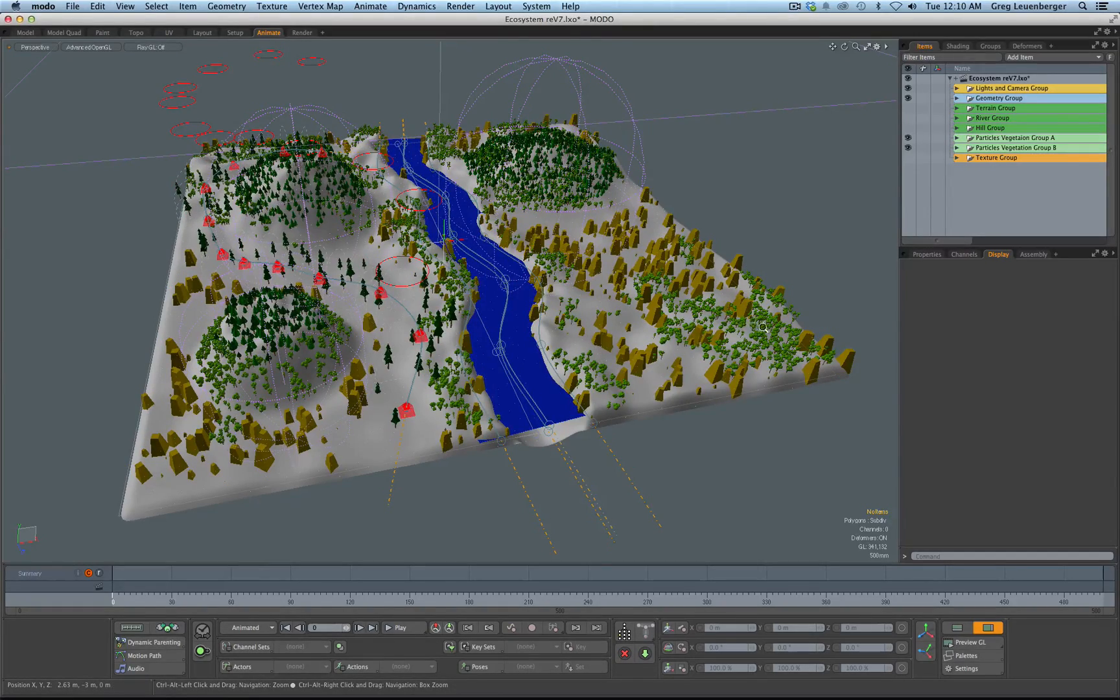
Expand Particles Vegetation Group B to the Scrub Group's Replicator Group and select Scrub Mesh
{"action": "left_click_drag", "start_coordinate": [763, 327], "coordinate": [428, 282], "text": "ctrl+alt"}
{"action": "left_click_drag", "start_coordinate": [572, 327], "coordinate": [275, 367], "text": "alt+shift"}
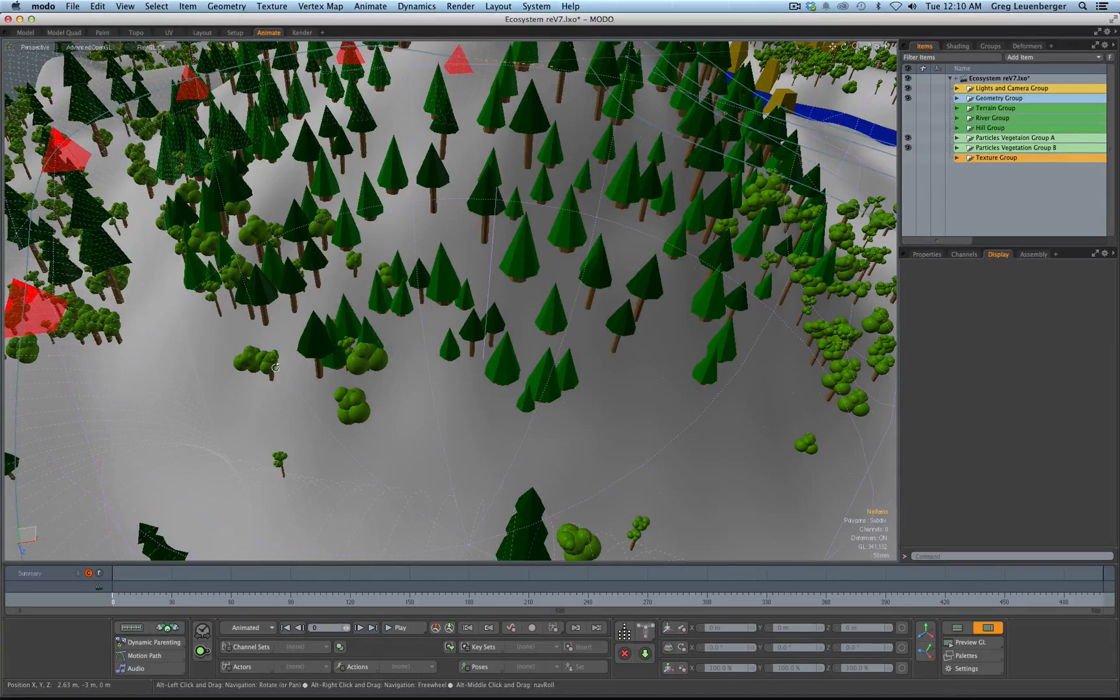
{"action": "left_click_drag", "start_coordinate": [359, 364], "coordinate": [374, 336], "text": "ctrl+alt"}
{"action": "left_click_drag", "start_coordinate": [443, 313], "coordinate": [279, 324], "text": "ctrl+alt"}
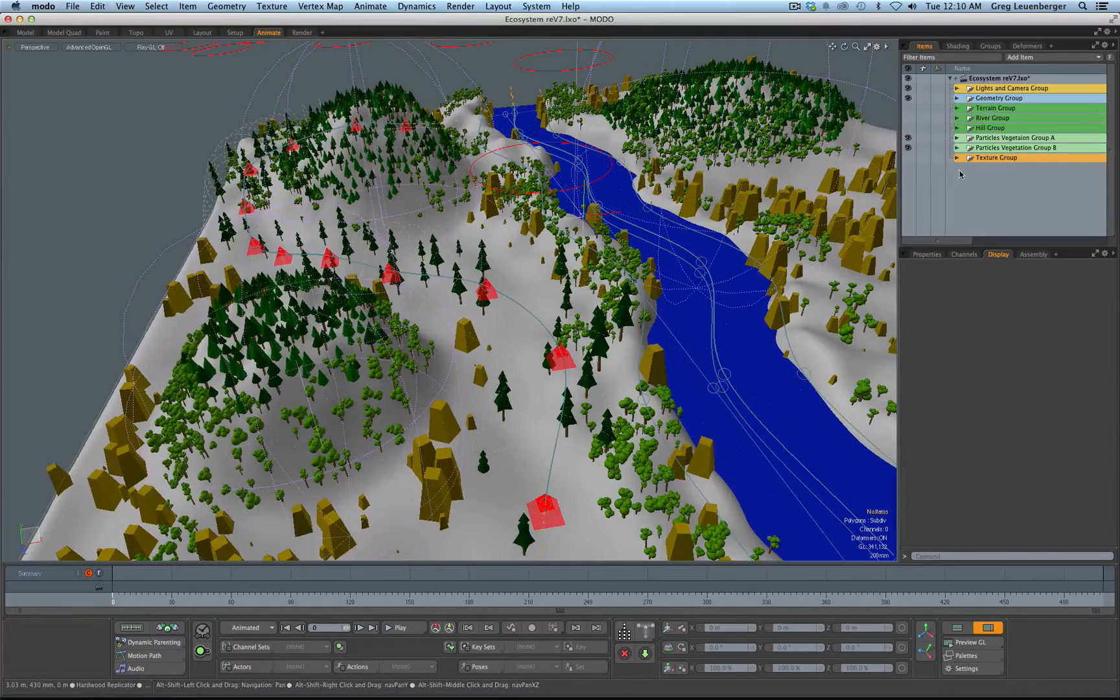
{"action": "left_click", "coordinate": [957, 148]}
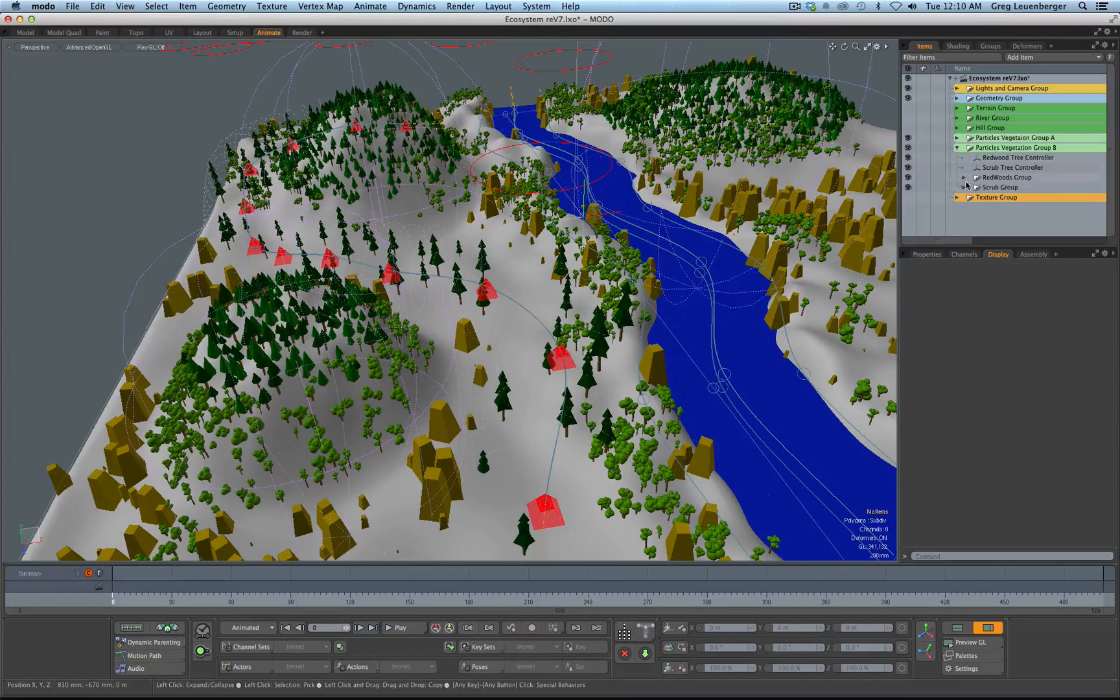
{"action": "left_click", "coordinate": [964, 188]}
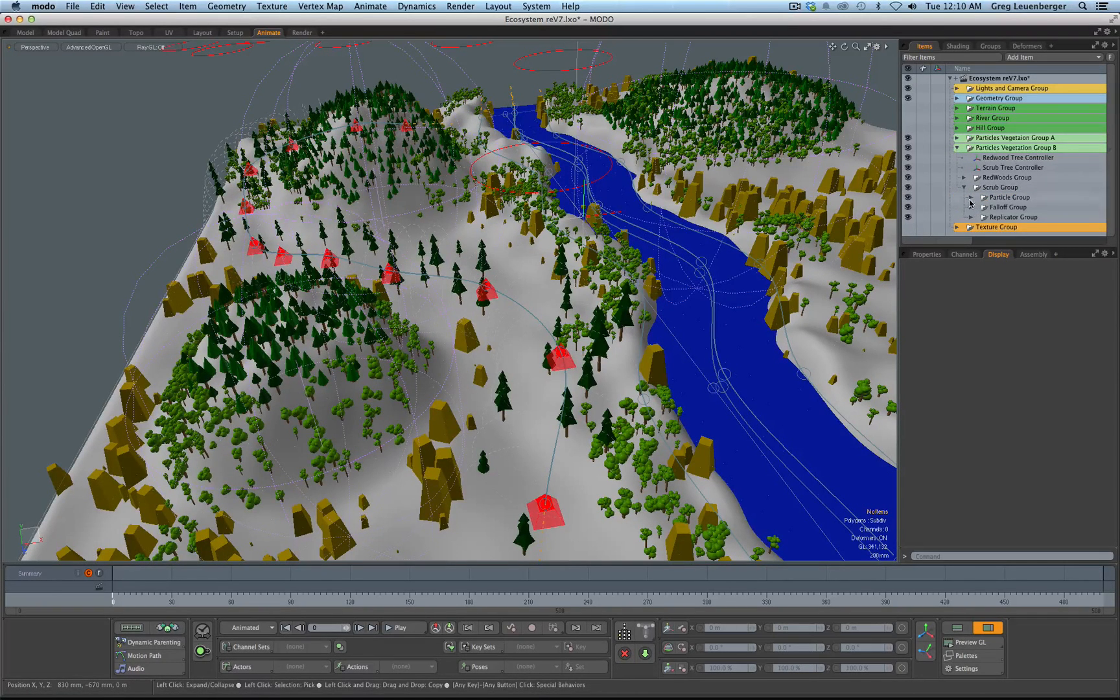
{"action": "left_click", "coordinate": [972, 217]}
{"action": "left_click", "coordinate": [651, 217]}
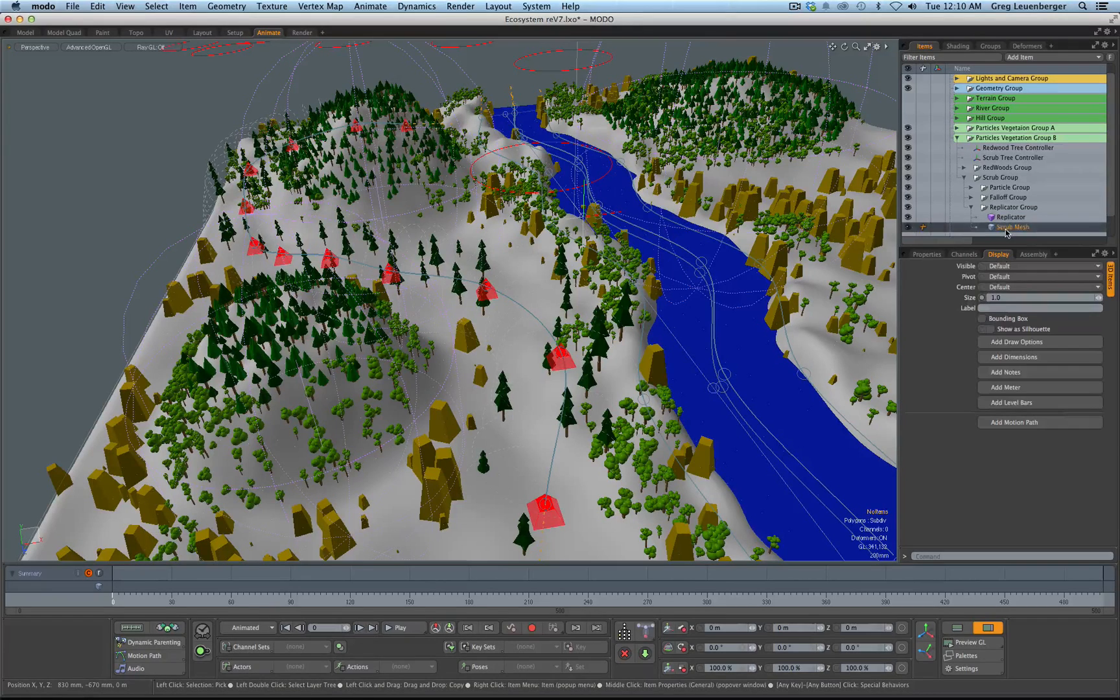
Switch to the Model layout and make inactive meshes invisible in the viewport so only Scrub Mesh remains displayed
{"action": "left_click", "coordinate": [26, 32]}
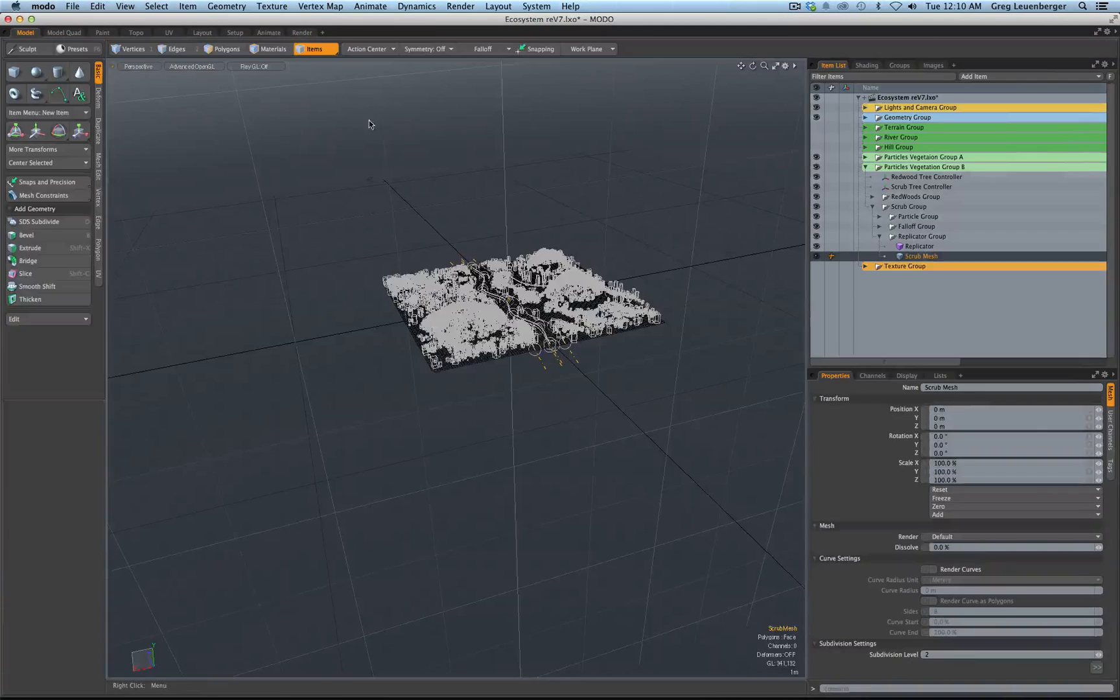
{"action": "key", "text": "o"}
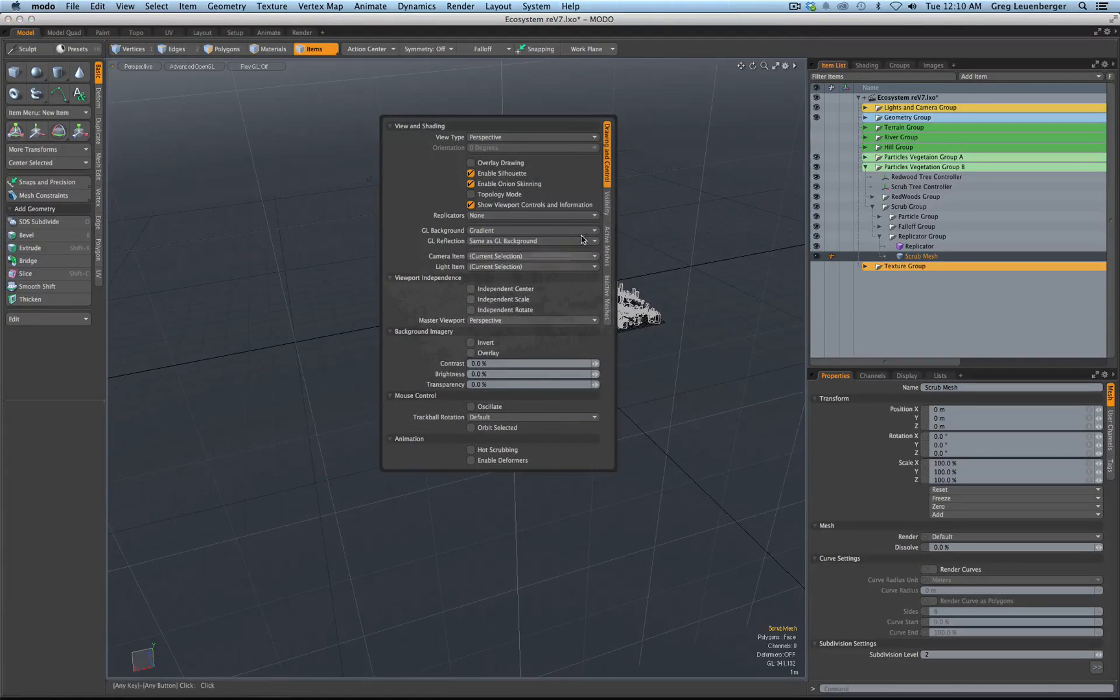
{"action": "left_click", "coordinate": [607, 211]}
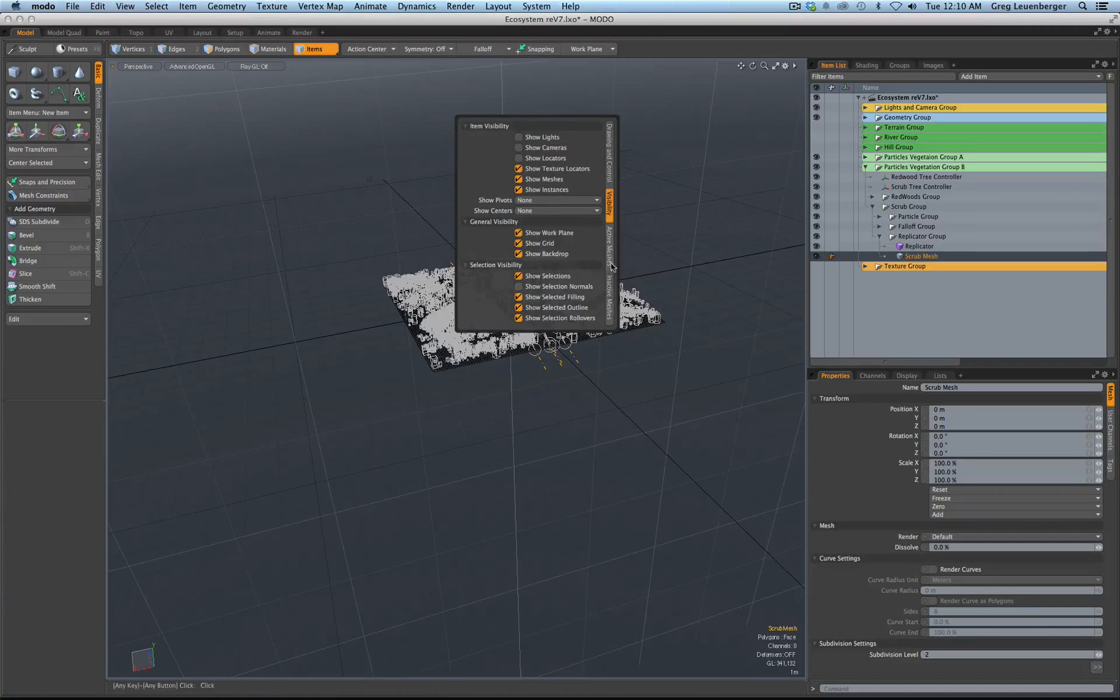
{"action": "left_click", "coordinate": [610, 295]}
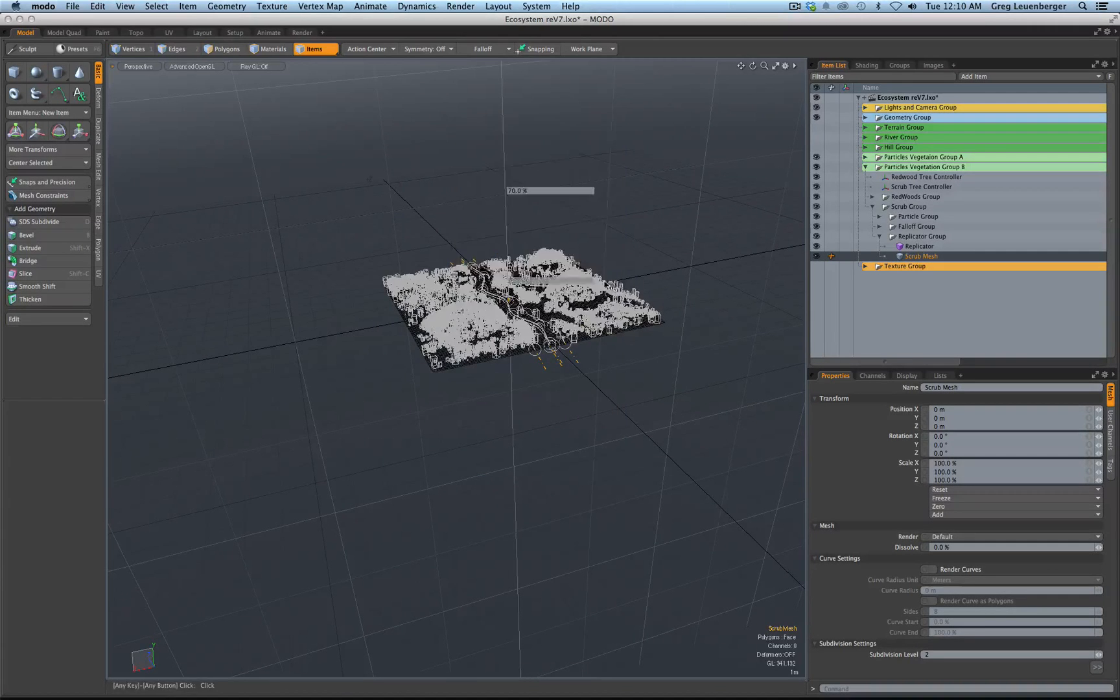
{"action": "left_click", "coordinate": [390, 181]}
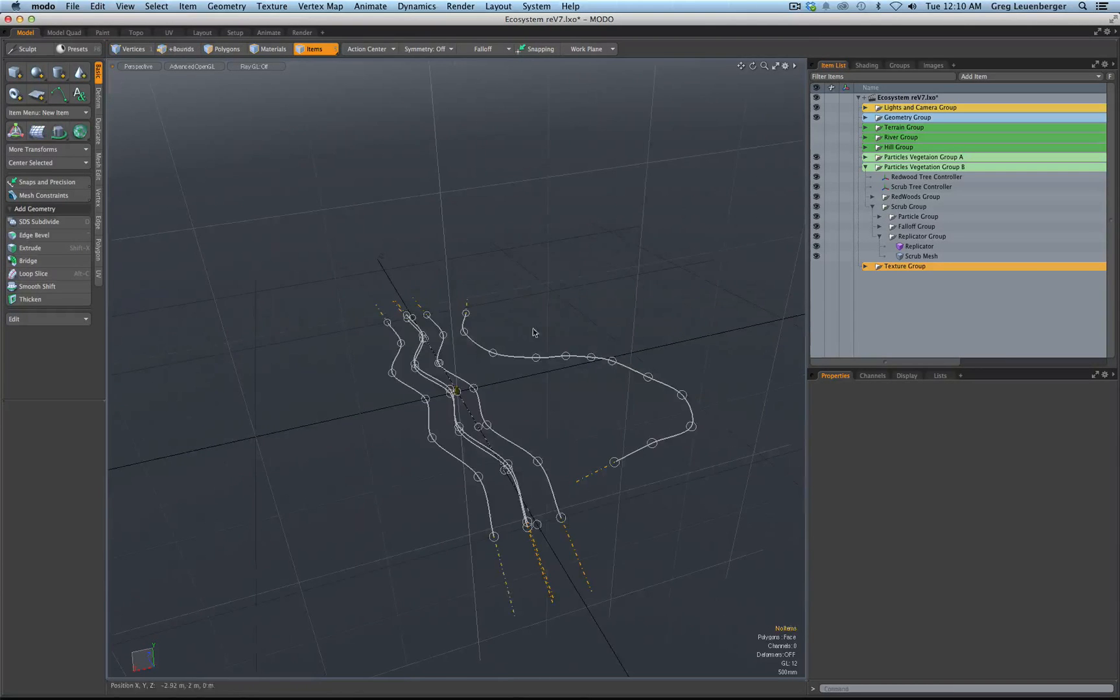
Scale the Scrub Mesh block to 24% about the origin and flatten its height
{"action": "left_click_drag", "start_coordinate": [461, 399], "coordinate": [658, 389], "text": "ctrl+alt"}
{"action": "key", "text": "3"}
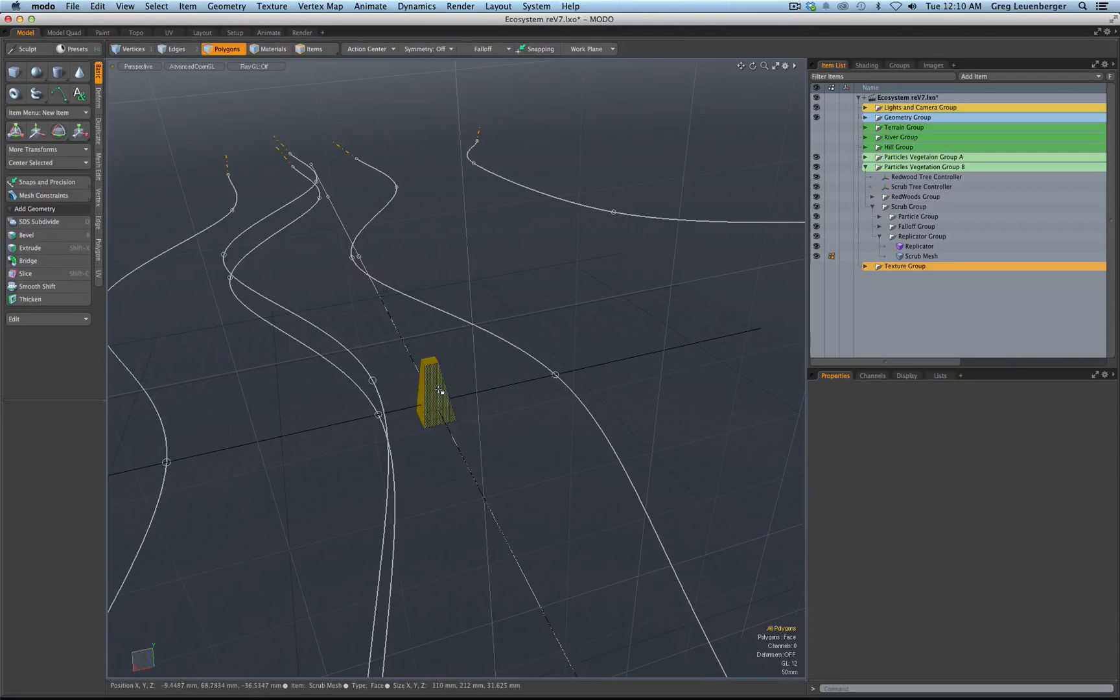
{"action": "double_click", "coordinate": [439, 392]}
{"action": "key", "text": "alt+o"}
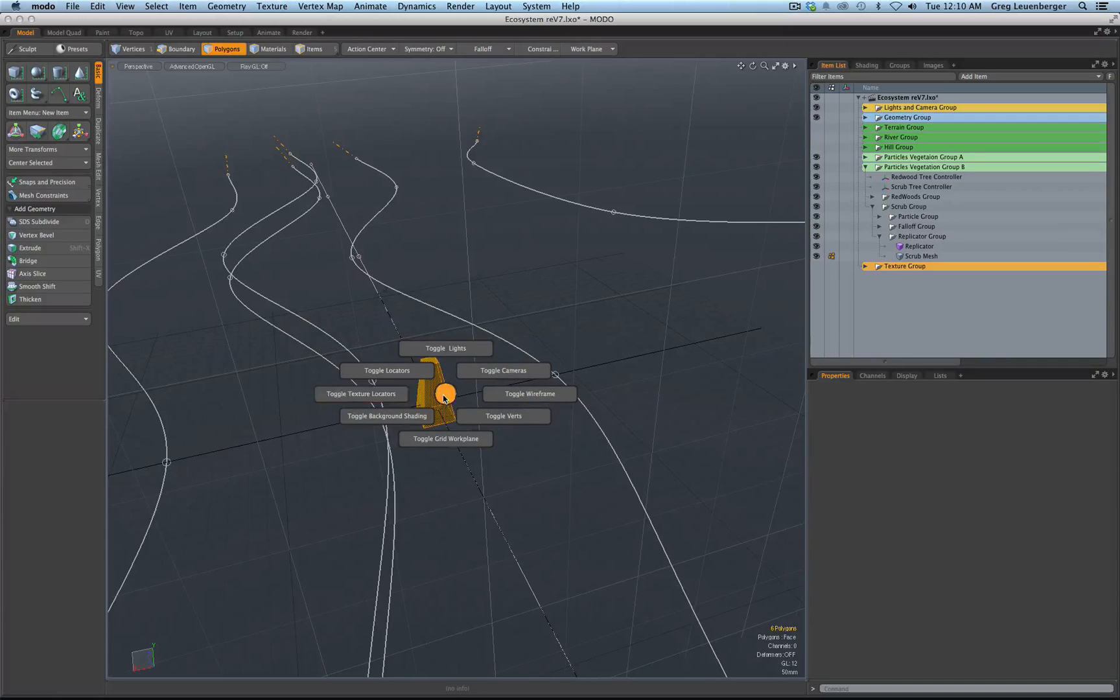
{"action": "left_click", "coordinate": [444, 398]}
{"action": "left_click_drag", "start_coordinate": [444, 406], "coordinate": [513, 400], "text": "ctrl+alt"}
{"action": "key", "text": "r"}
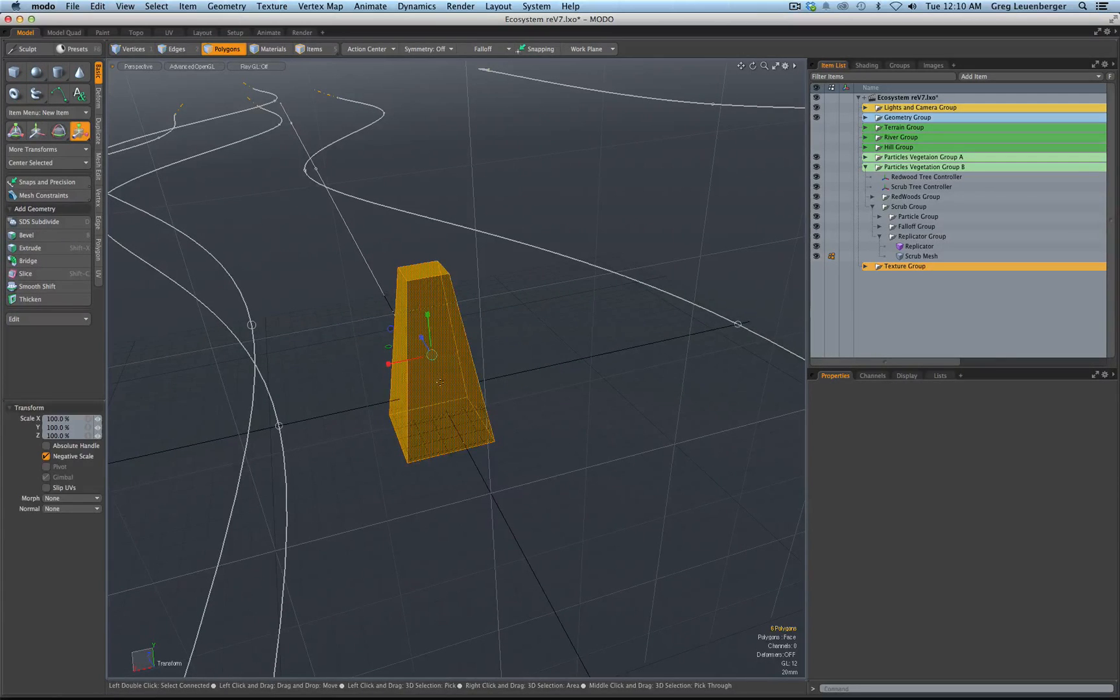
{"action": "key", "text": "alt+o"}
{"action": "left_click_drag", "start_coordinate": [435, 392], "coordinate": [483, 393]}
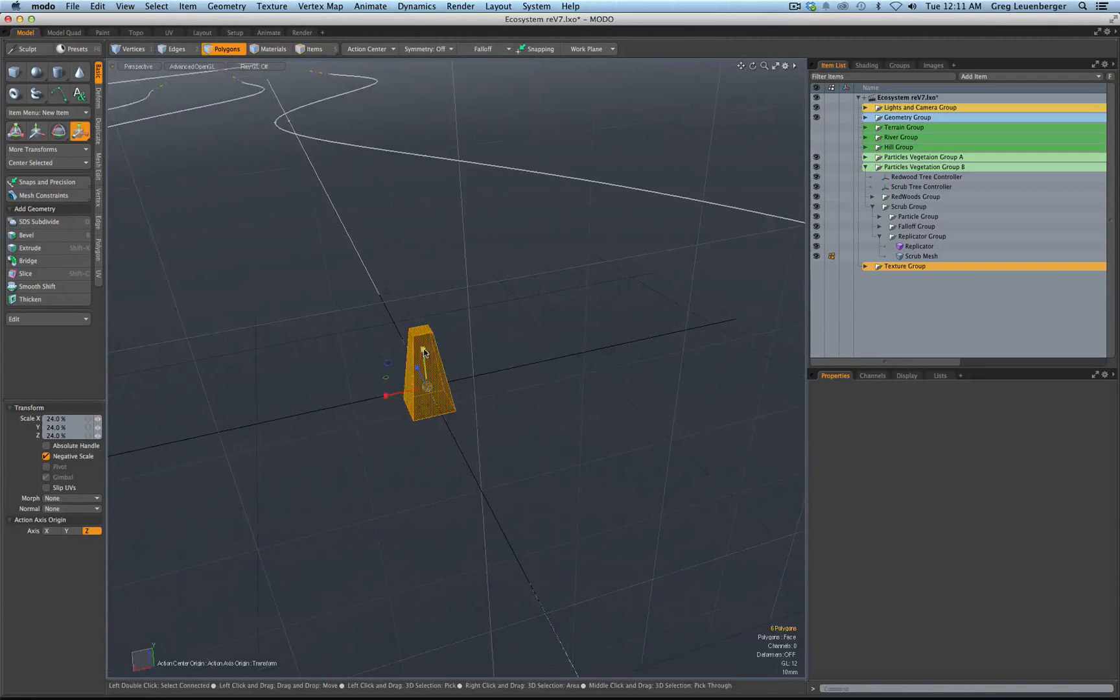
{"action": "left_click_drag", "start_coordinate": [424, 349], "coordinate": [424, 357]}
{"action": "key", "text": "space"}
Add a sphere to Scrub Mesh and scale it down about the origin to about 27.5 mm across
{"action": "left_click", "coordinate": [463, 369]}
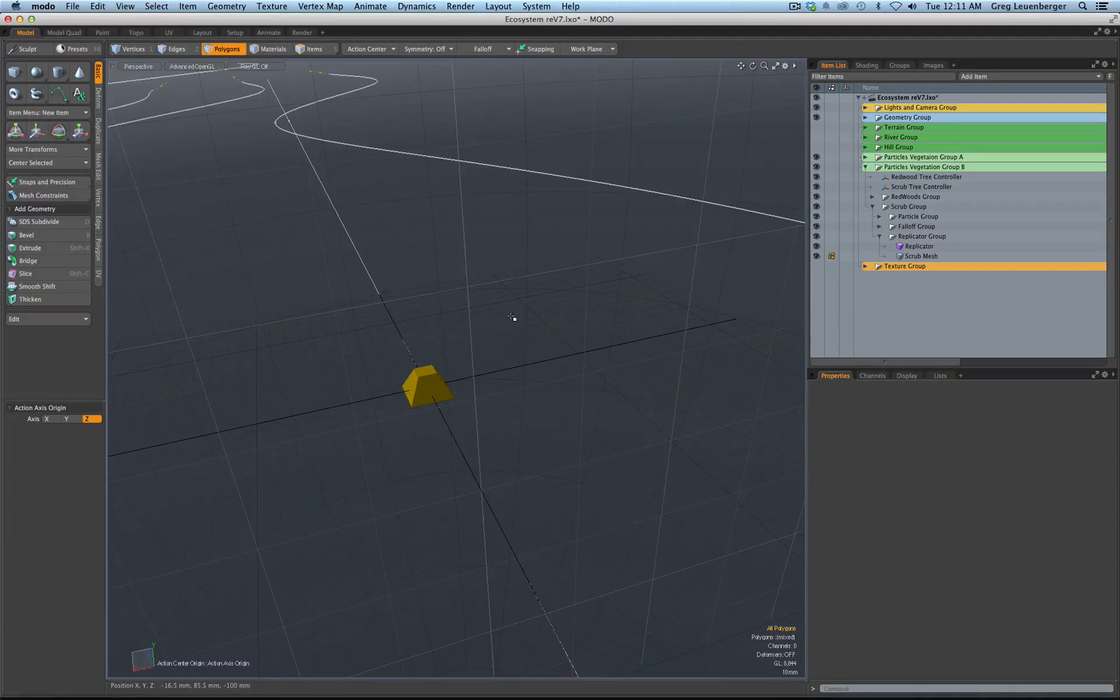
{"action": "double_click", "coordinate": [441, 373]}
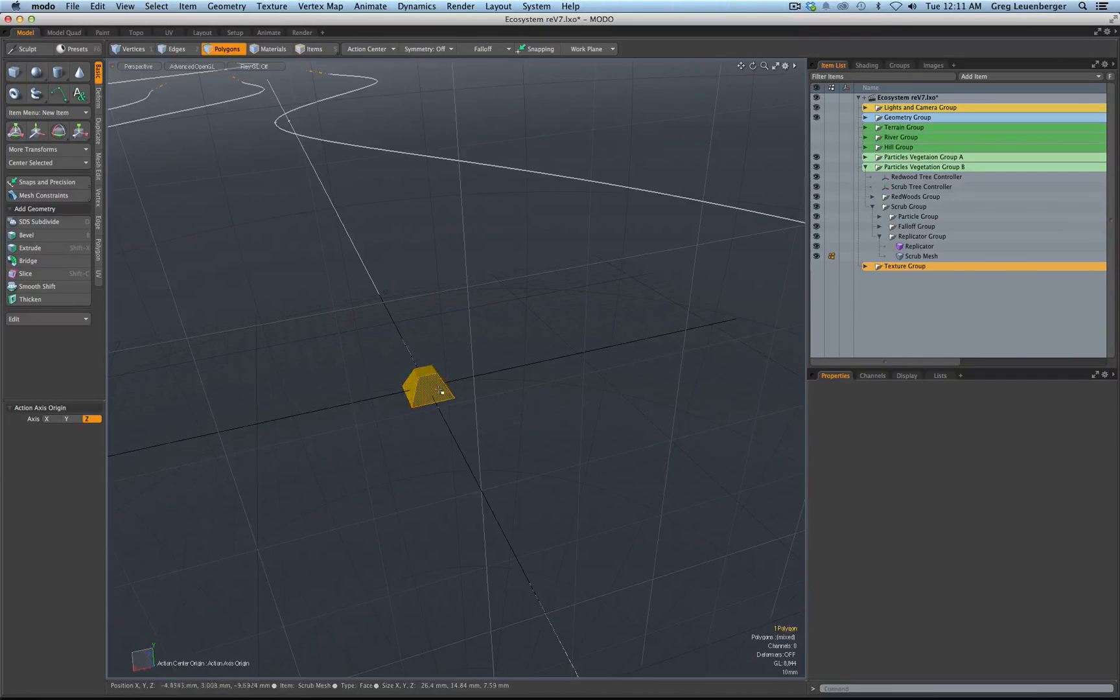
{"action": "key", "text": "bracketleft"}
{"action": "key", "text": "r"}
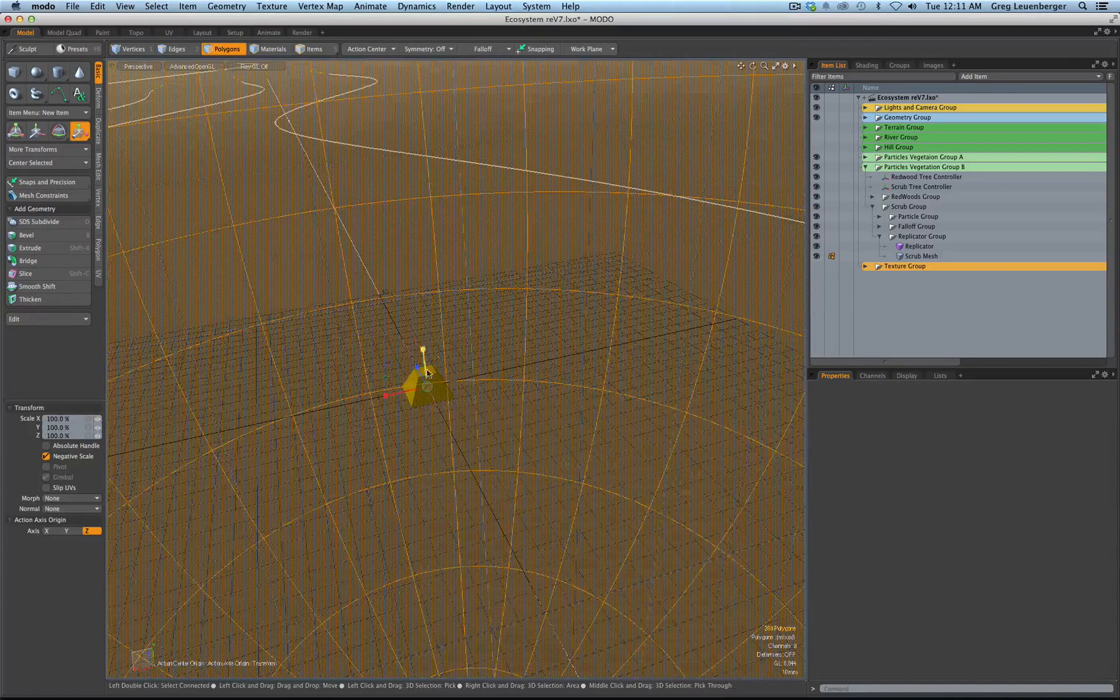
{"action": "left_click_drag", "start_coordinate": [427, 388], "coordinate": [539, 388]}
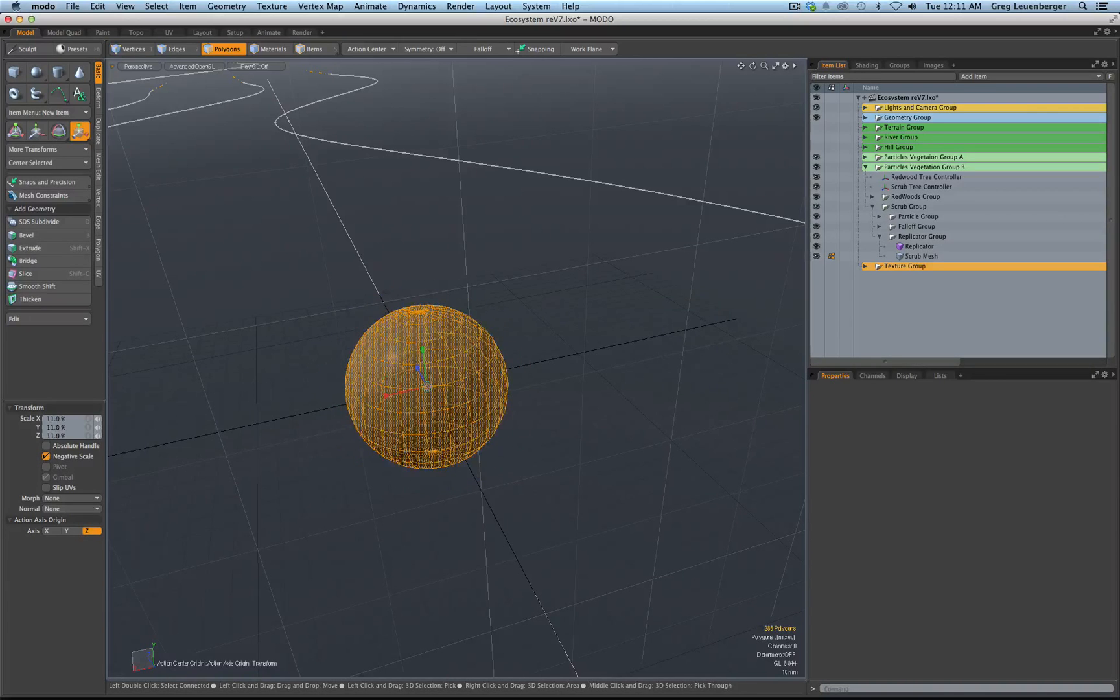
{"action": "key", "text": "r"}
{"action": "left_click_drag", "start_coordinate": [427, 388], "coordinate": [370, 332]}
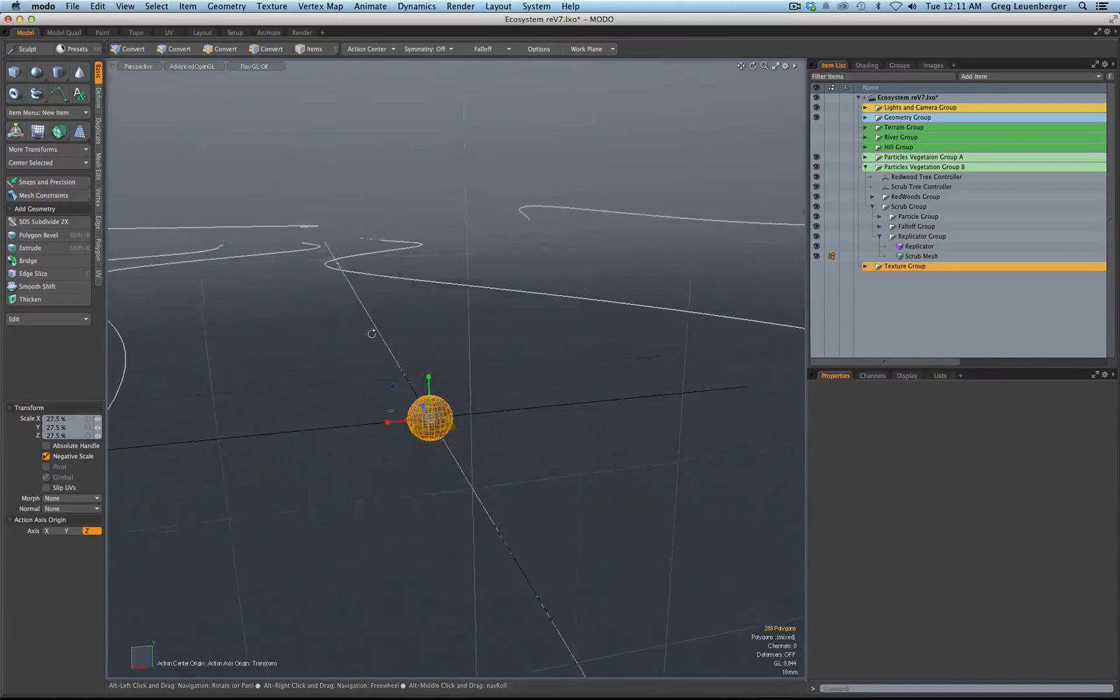
Raise the sphere 13.6 mm in Y so it sits above the yellow block
{"action": "scroll", "coordinate": [370, 333], "scroll_direction": "up", "scroll_amount": 2}
{"action": "key", "text": "w"}
{"action": "left_click_drag", "start_coordinate": [428, 395], "coordinate": [427, 365]}
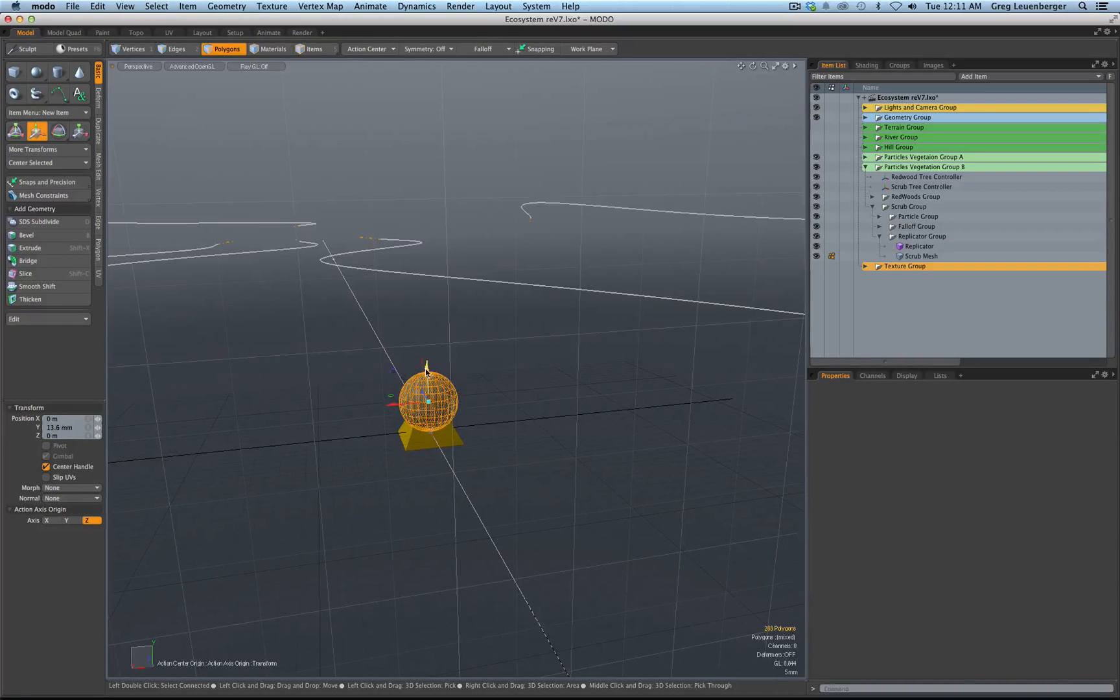
Assign the existing Leaves material to the sphere
{"action": "key", "text": "m"}
{"action": "left_click", "coordinate": [603, 334]}
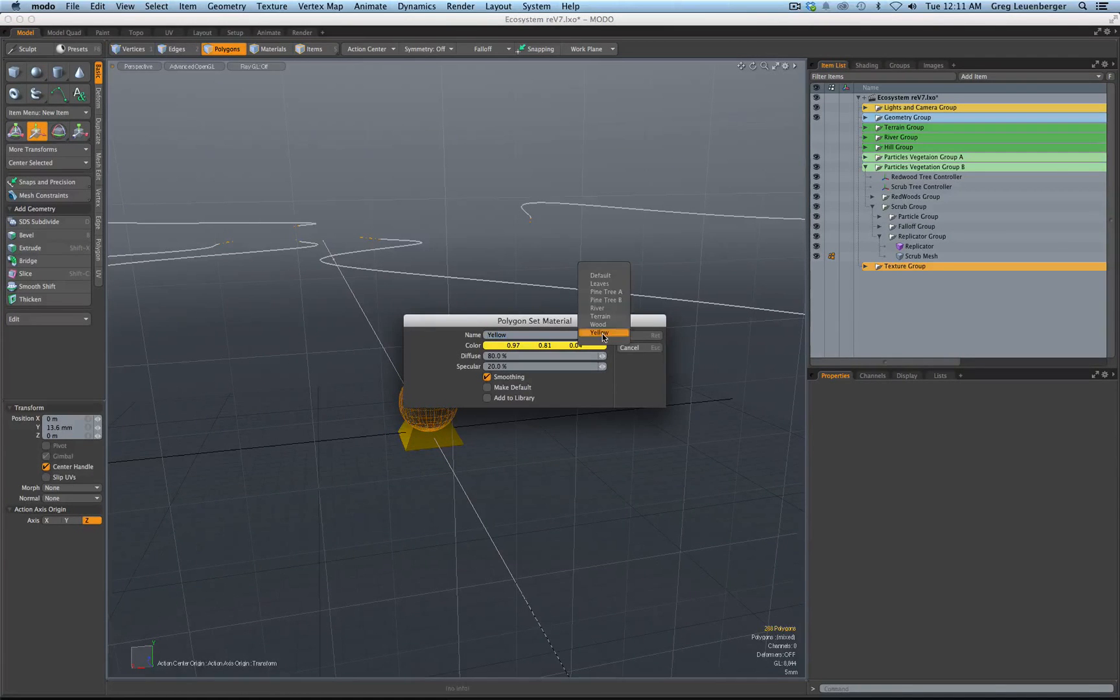
{"action": "left_click", "coordinate": [612, 284]}
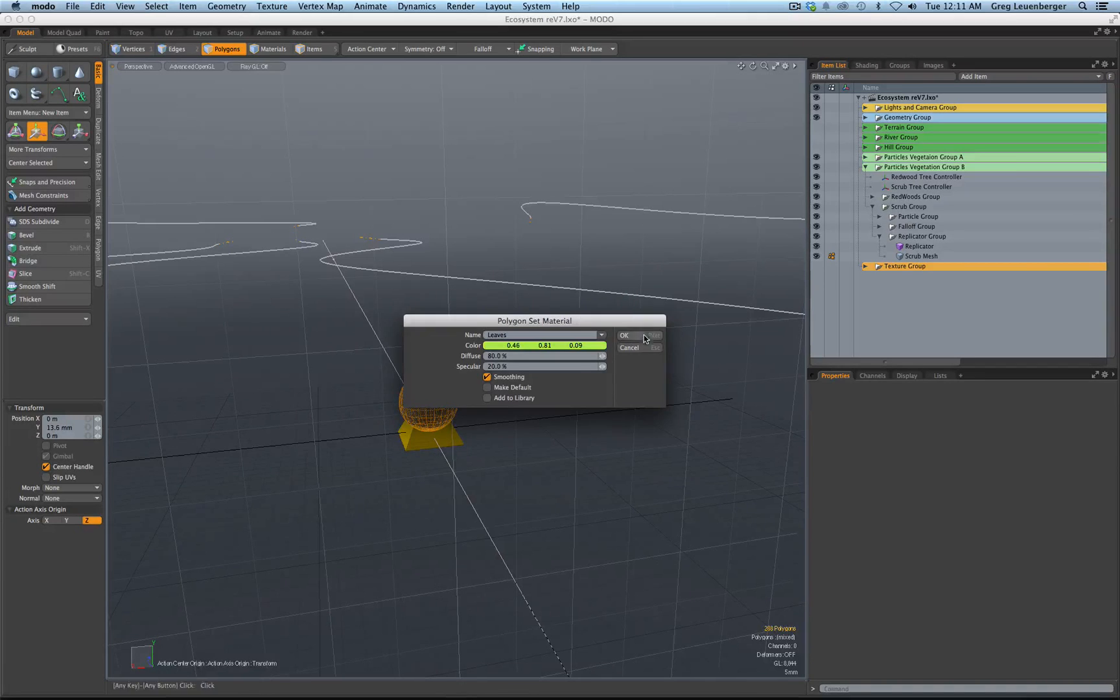
{"action": "left_click", "coordinate": [644, 334]}
Scale the yellow block's four base edges inward beneath the sphere
{"action": "scroll", "coordinate": [492, 450], "scroll_direction": "up", "scroll_amount": 3}
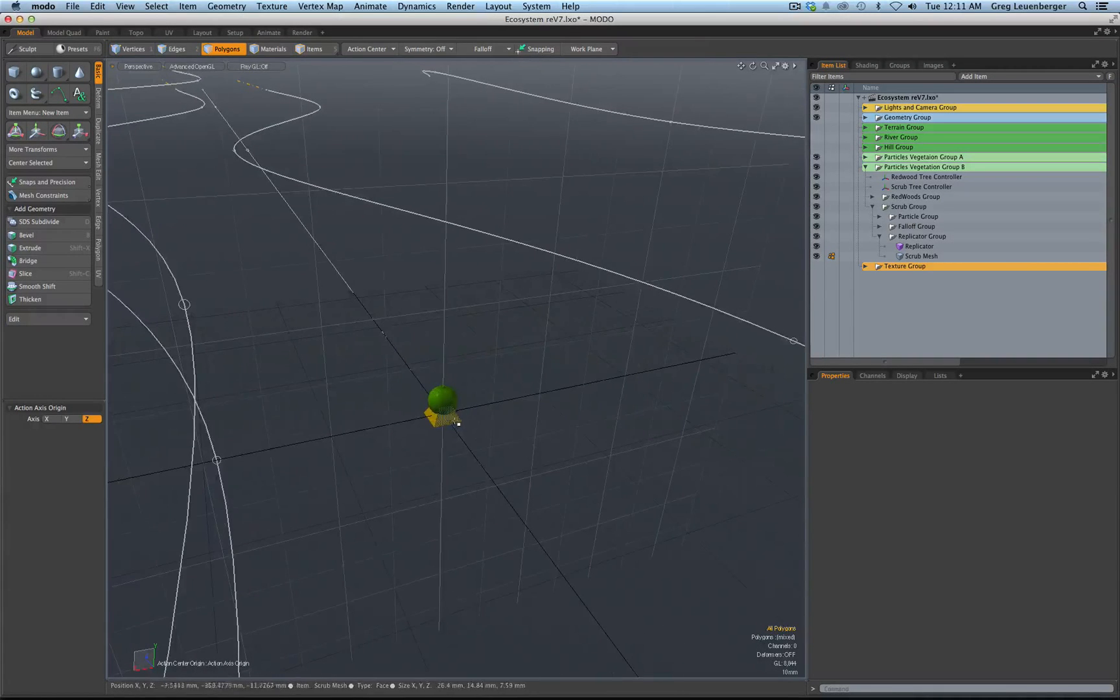
{"action": "key", "text": "2"}
{"action": "key", "text": "r"}
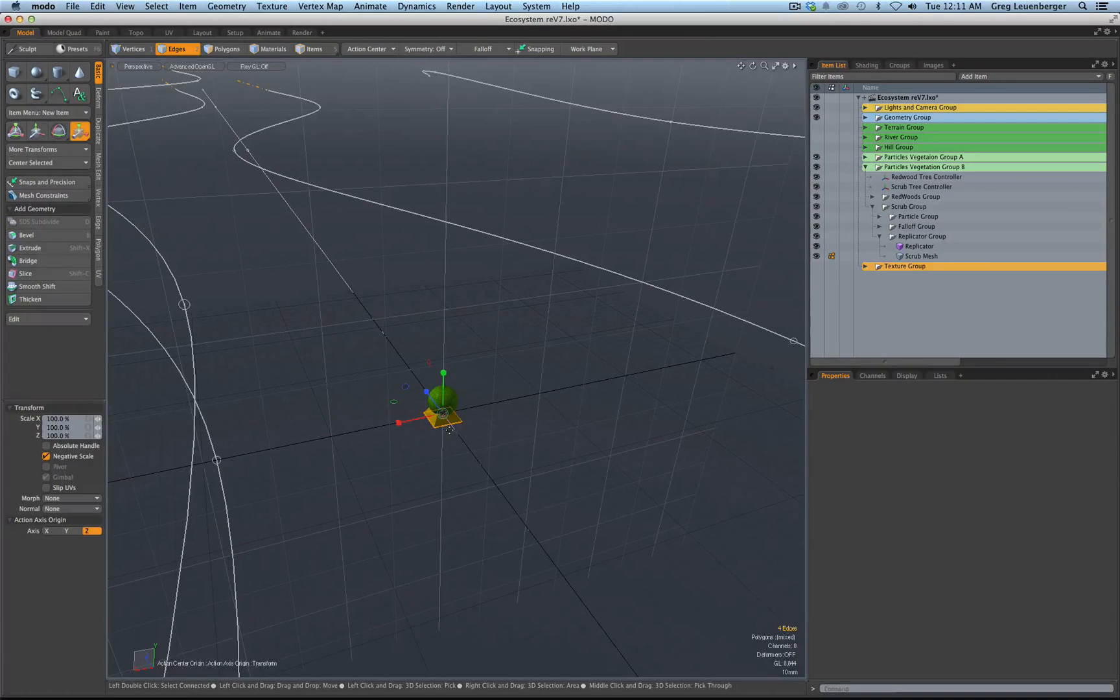
{"action": "key", "text": "space"}
{"action": "left_click", "coordinate": [431, 453]}
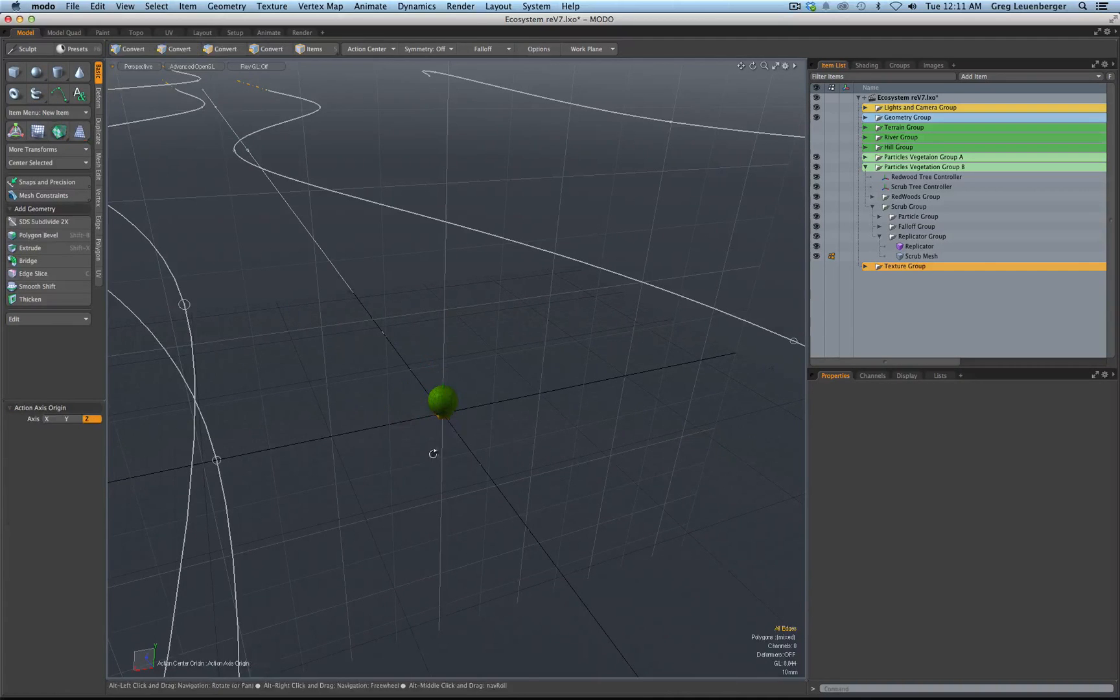
Roughen the green sphere by applying the Jitter deformation to all of its vertices
{"action": "left_click_drag", "start_coordinate": [432, 453], "coordinate": [450, 427], "text": "alt"}
{"action": "key", "text": "3"}
{"action": "double_click", "coordinate": [449, 425]}
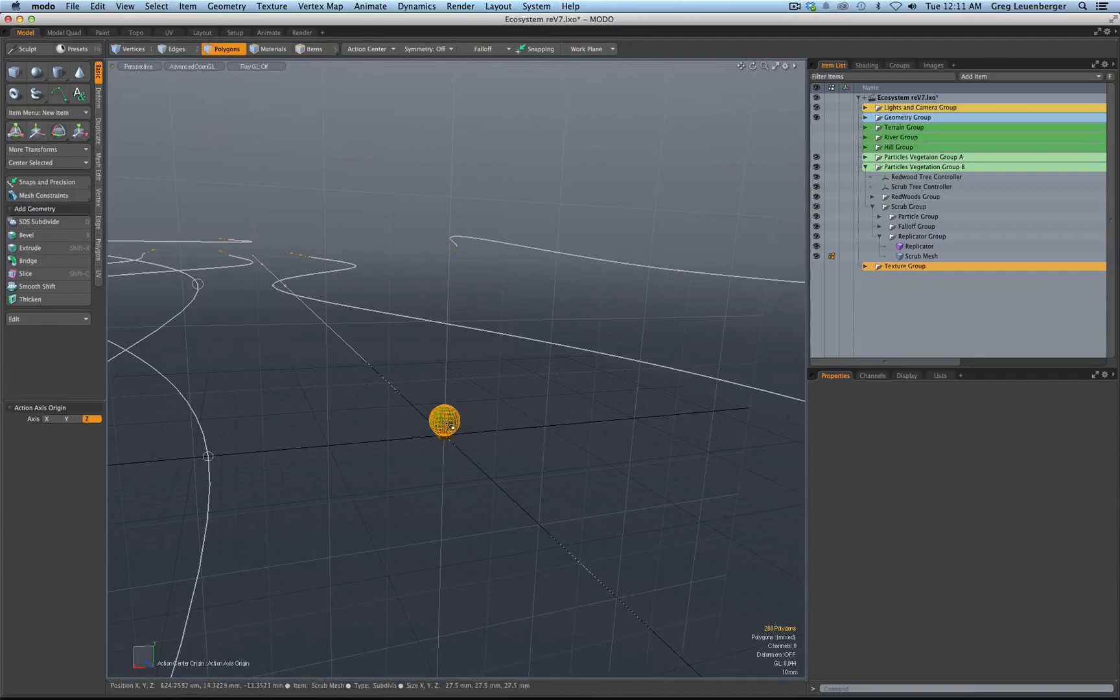
{"action": "key", "text": "alt+1"}
{"action": "scroll", "coordinate": [433, 343], "scroll_direction": "up", "scroll_amount": 2}
{"action": "left_click", "coordinate": [156, 6]}
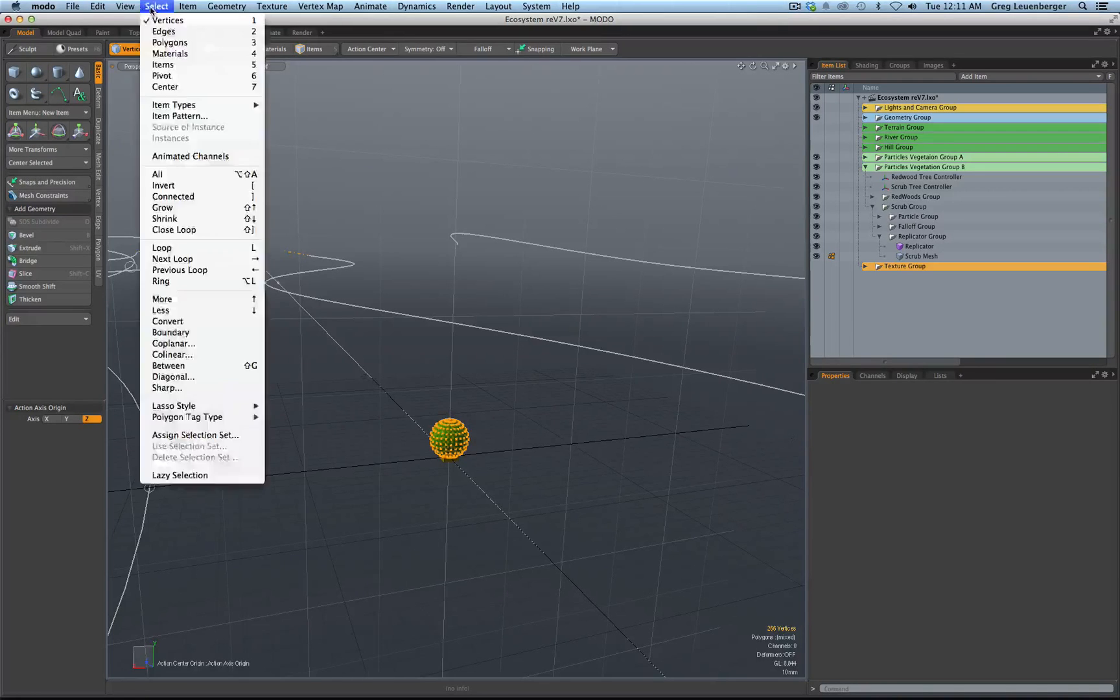
{"action": "mouse_move", "coordinate": [221, 8]}
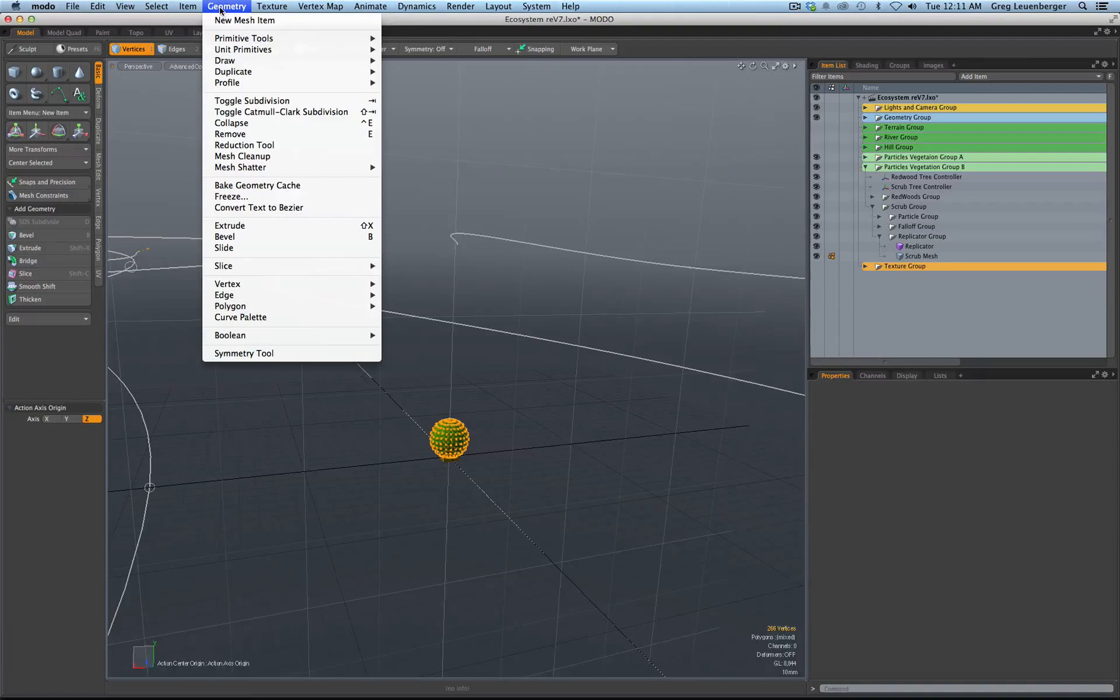
{"action": "mouse_move", "coordinate": [102, 9]}
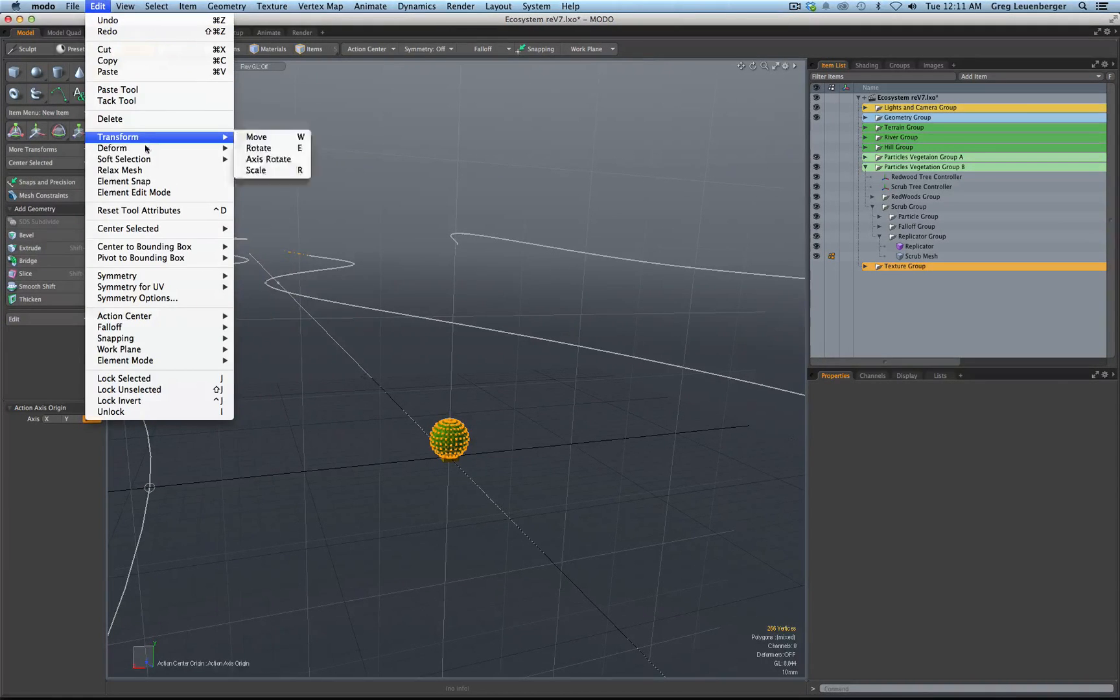
{"action": "mouse_move", "coordinate": [188, 148]}
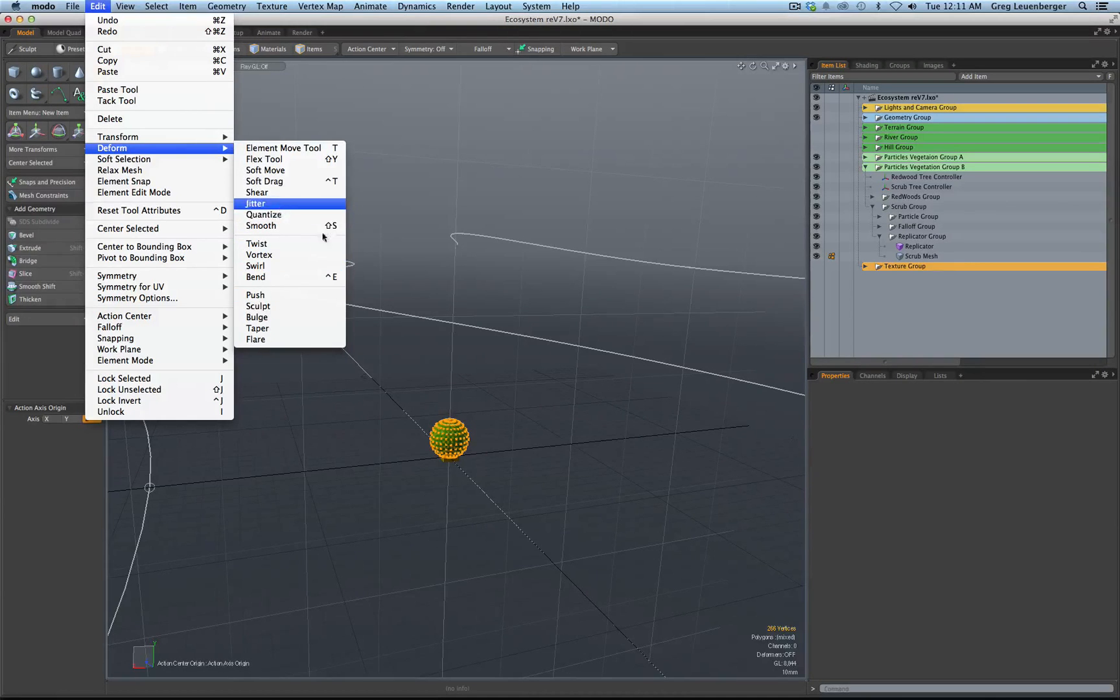
{"action": "left_click", "coordinate": [279, 203]}
{"action": "left_click_drag", "start_coordinate": [424, 324], "coordinate": [435, 277], "text": "alt+shift"}
{"action": "left_click_drag", "start_coordinate": [457, 368], "coordinate": [484, 380], "text": "ctrl+alt"}
{"action": "key", "text": "q"}
{"action": "left_click", "coordinate": [500, 360]}
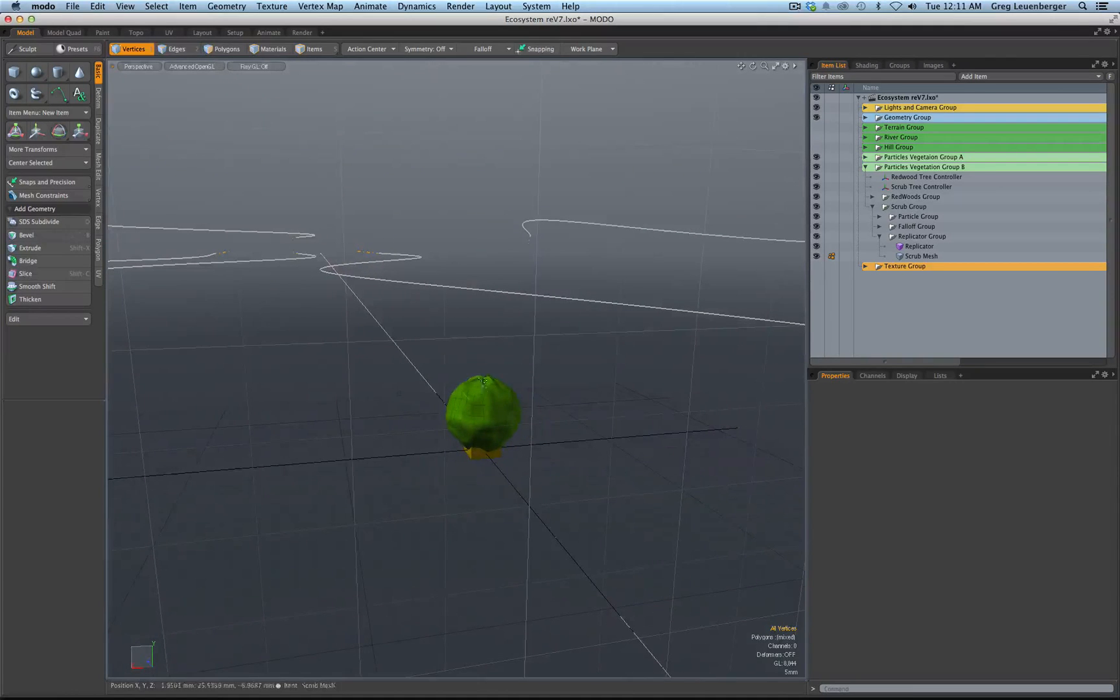
Return to the Animate layout and set the viewport's Replicators display option to None
{"action": "left_click", "coordinate": [269, 33]}
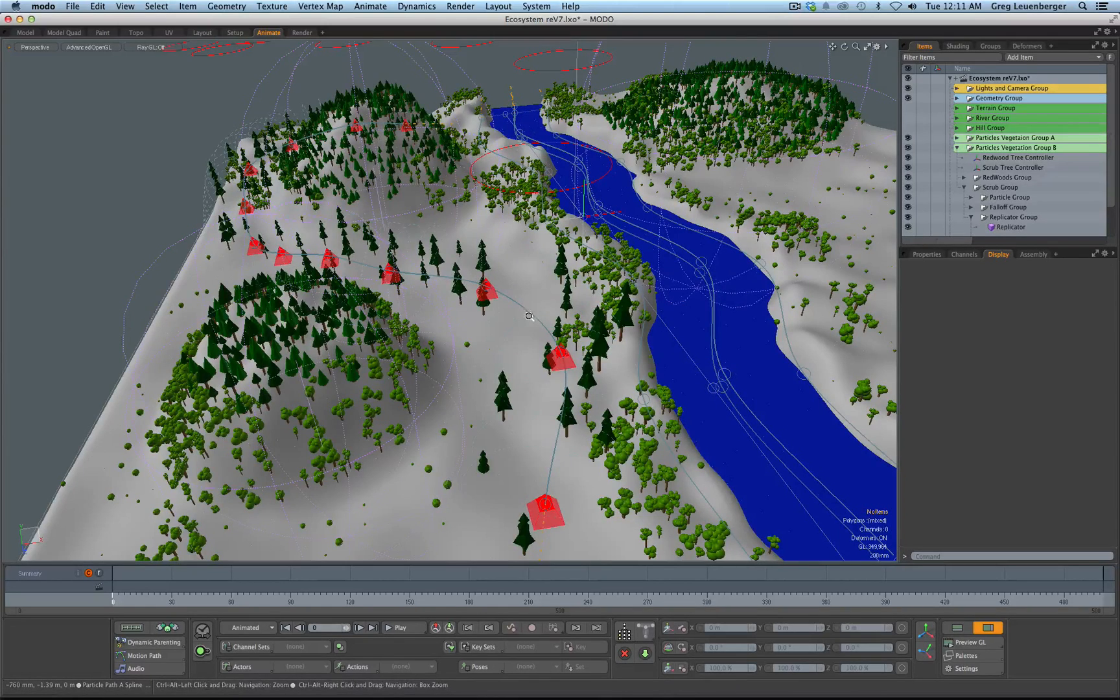
{"action": "left_click_drag", "start_coordinate": [486, 308], "coordinate": [491, 314], "text": "ctrl+alt"}
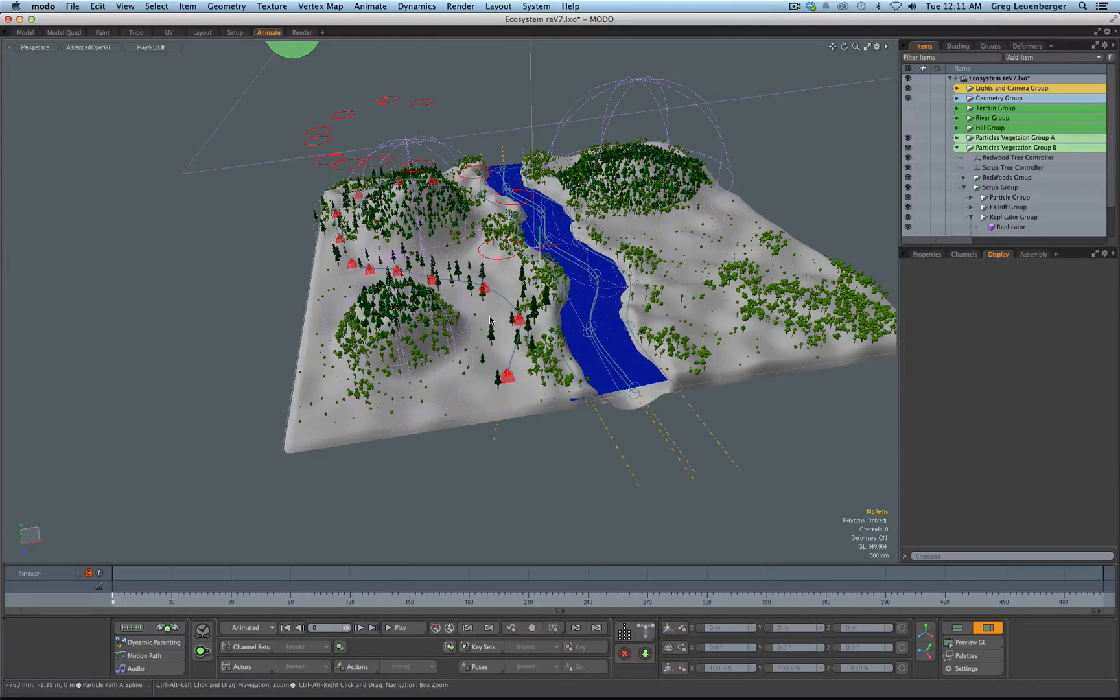
{"action": "key", "text": "o"}
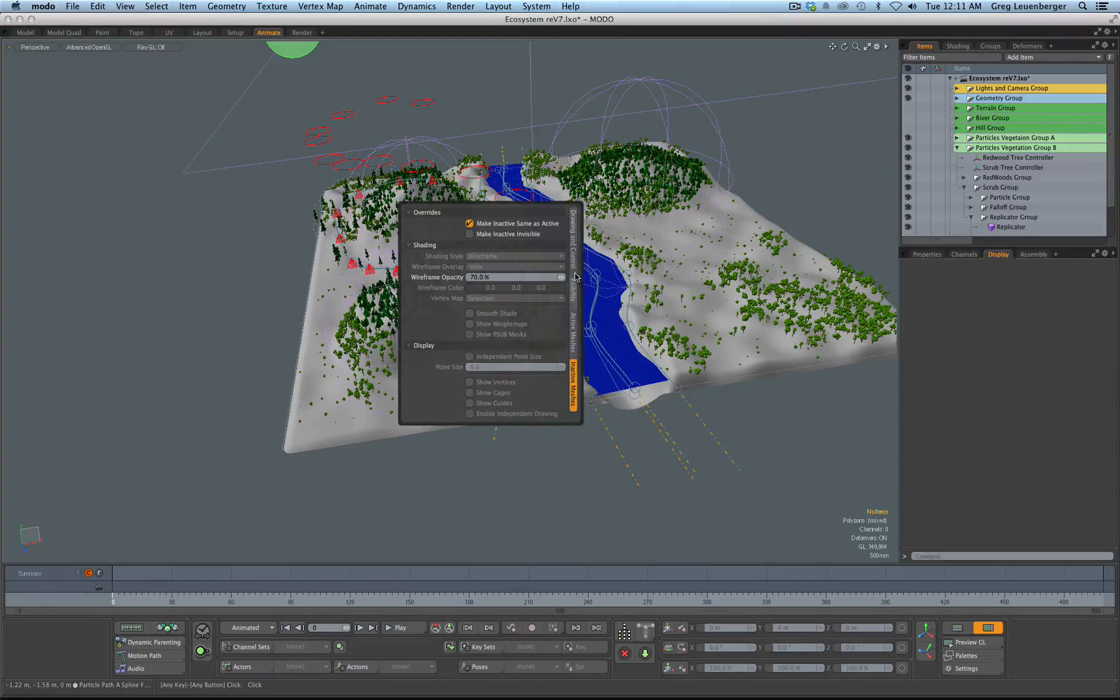
{"action": "left_click", "coordinate": [573, 254]}
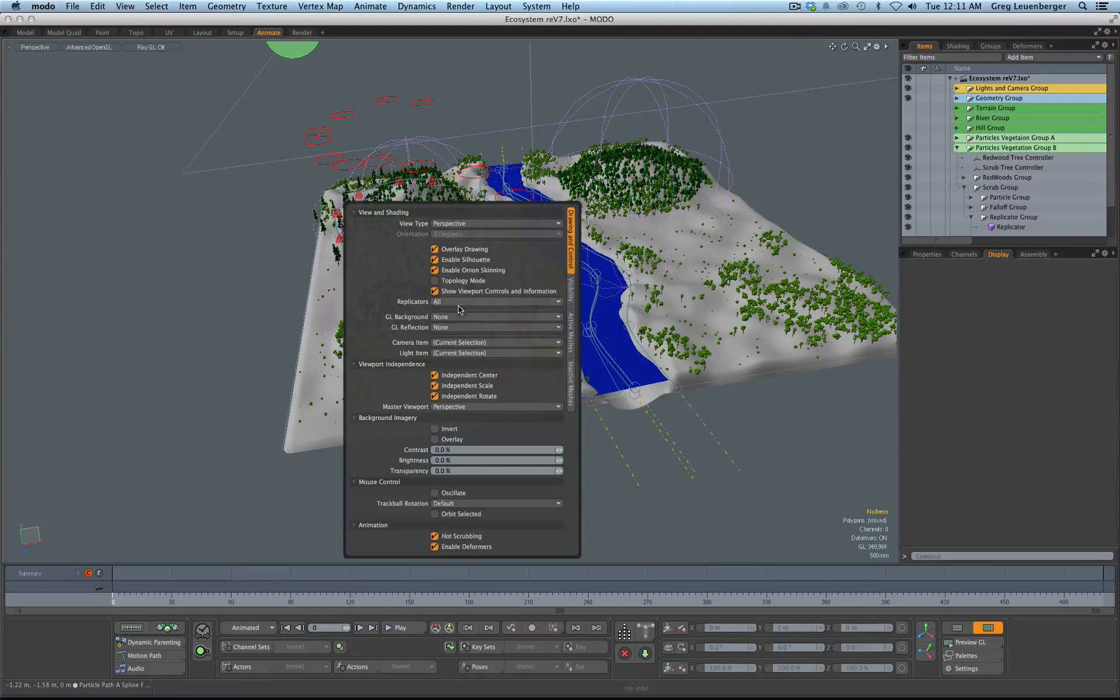
{"action": "left_click", "coordinate": [462, 301]}
{"action": "left_click", "coordinate": [461, 285]}
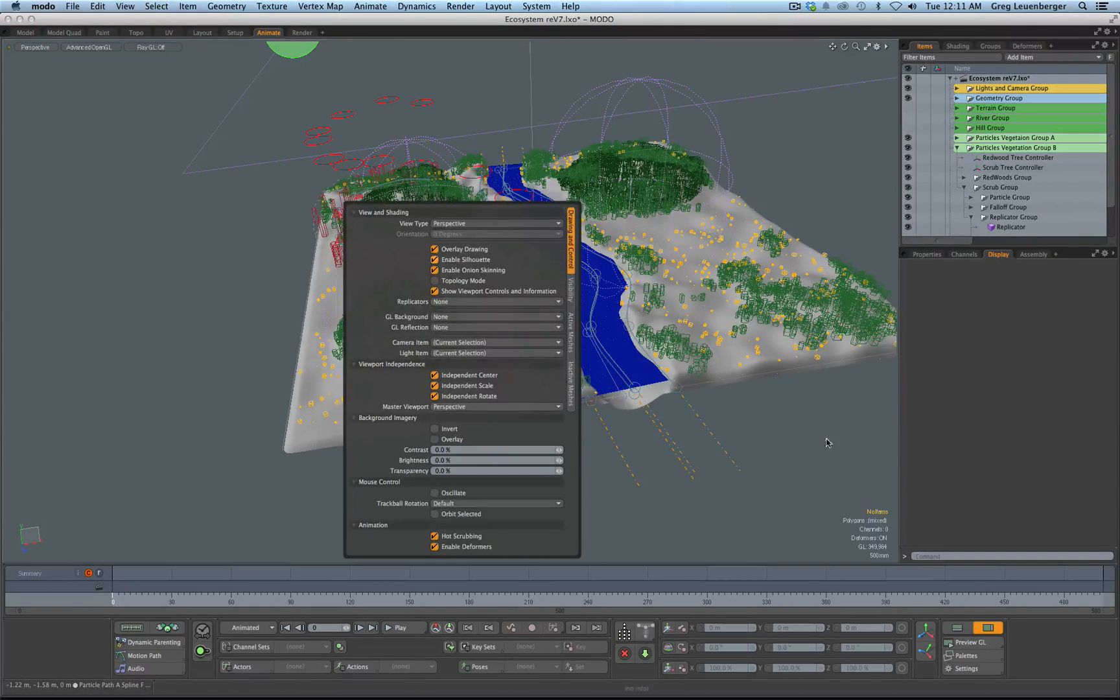
{"action": "left_click_drag", "start_coordinate": [791, 429], "coordinate": [653, 440], "text": "alt"}
{"action": "left_click_drag", "start_coordinate": [308, 399], "coordinate": [325, 362], "text": "alt"}
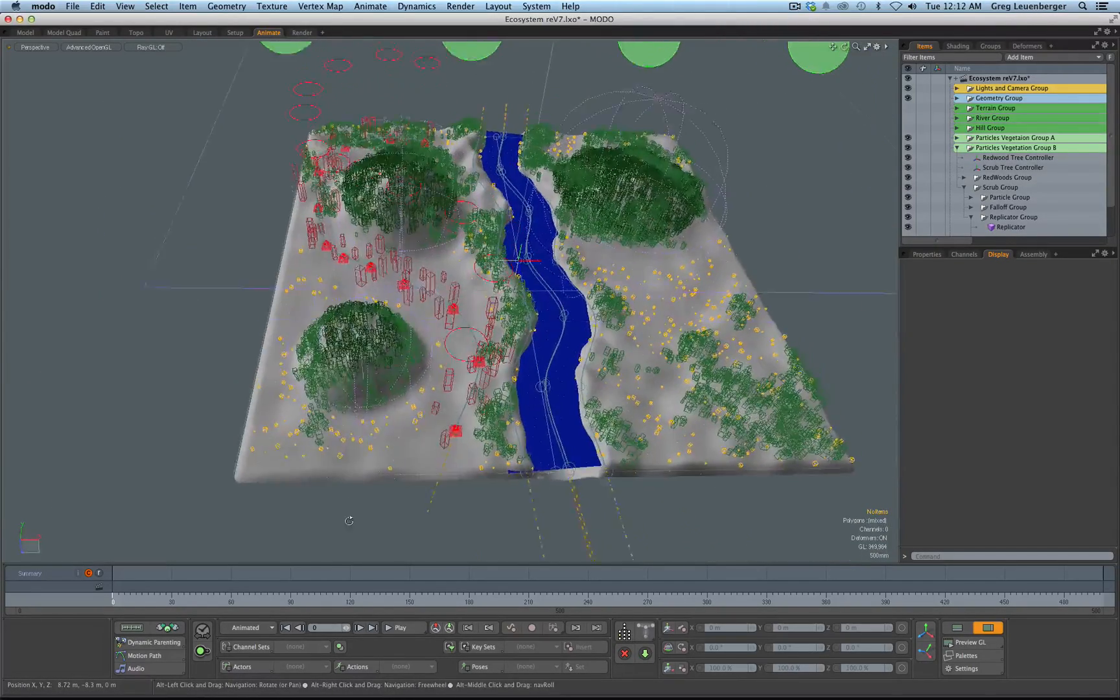
{"action": "left_click_drag", "start_coordinate": [499, 373], "coordinate": [435, 322], "text": "alt"}
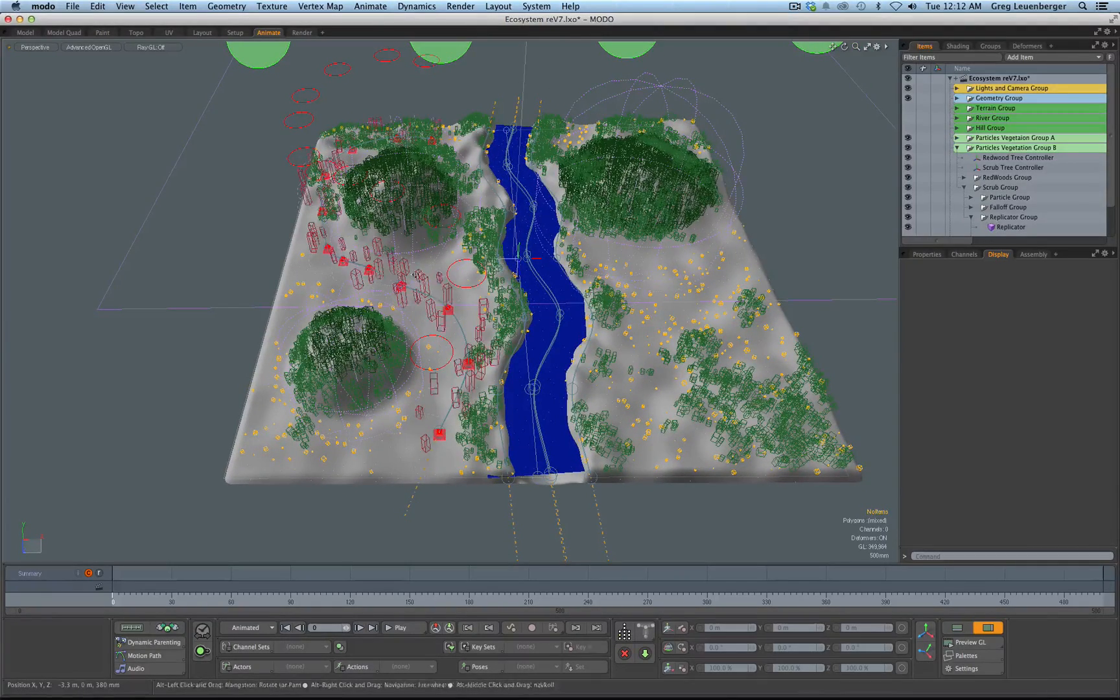
{"action": "left_click_drag", "start_coordinate": [365, 280], "coordinate": [418, 313], "text": "alt"}
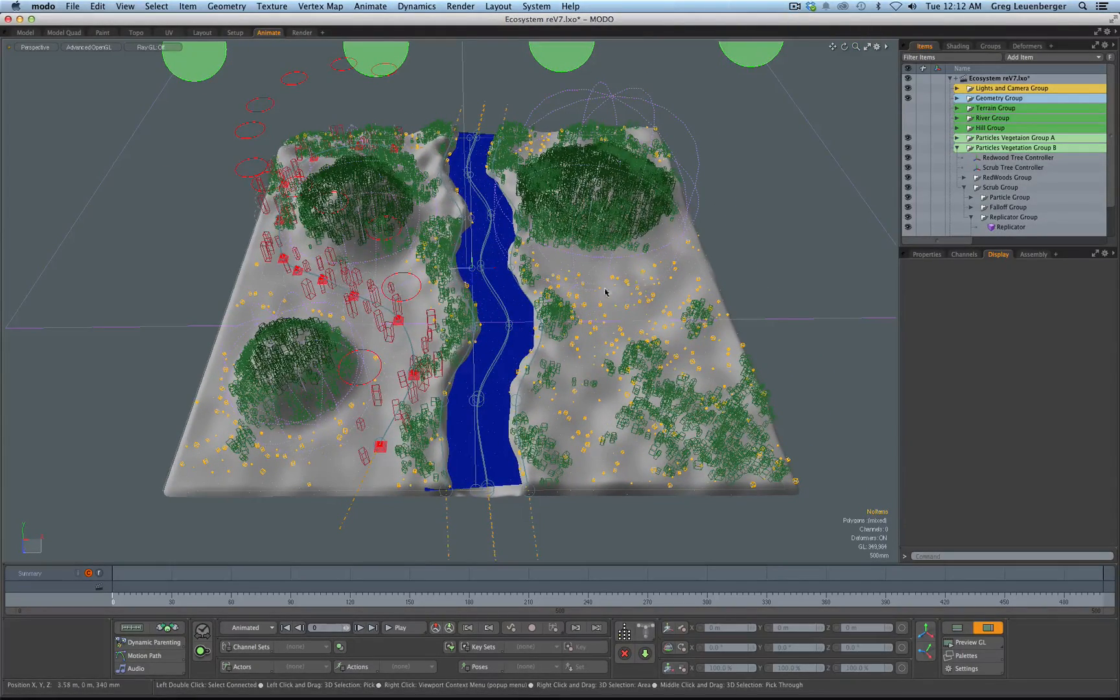
{"action": "left_click_drag", "start_coordinate": [606, 292], "coordinate": [222, 322], "text": "alt"}
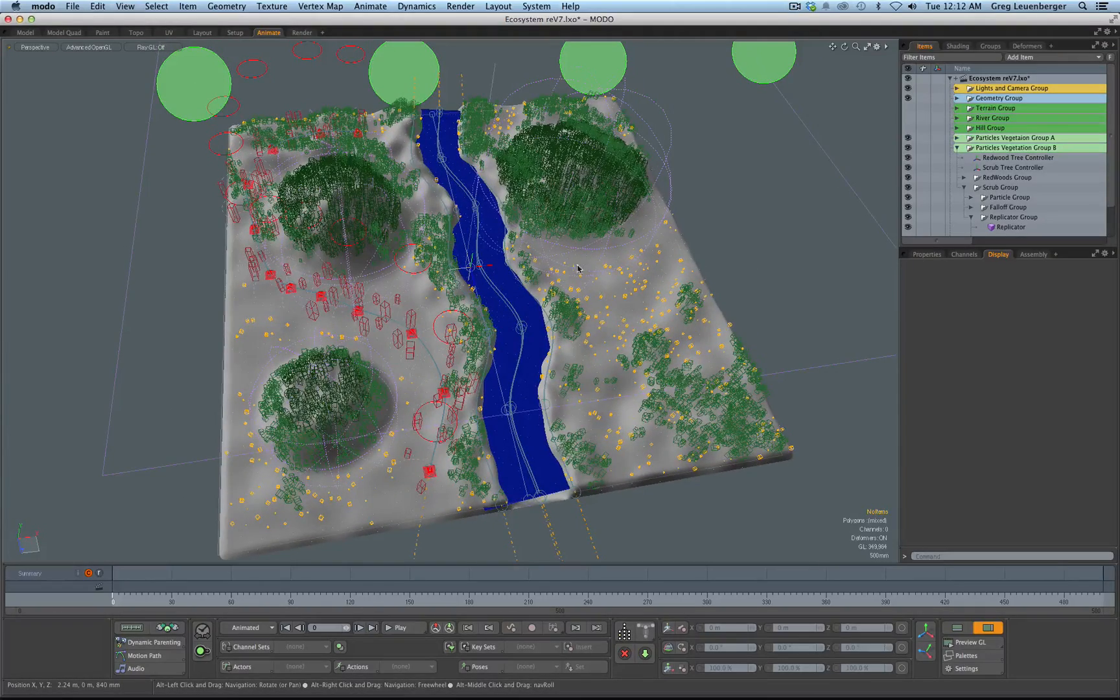
Collapse the Scrub Group and Particles Vegetation Group B, and hide Particles Vegetation Group B in the viewport
{"action": "left_click_drag", "start_coordinate": [530, 361], "coordinate": [574, 266], "text": "alt"}
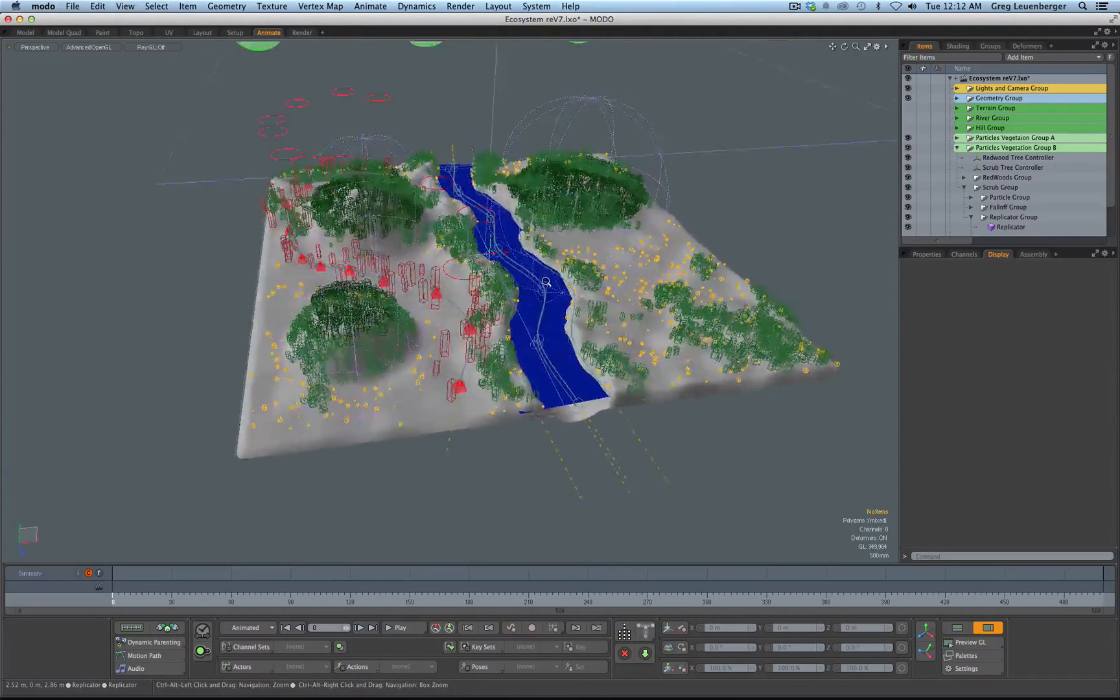
{"action": "scroll", "coordinate": [423, 387], "scroll_direction": "down", "scroll_amount": 5}
{"action": "left_click_drag", "start_coordinate": [422, 387], "coordinate": [428, 363], "text": "alt"}
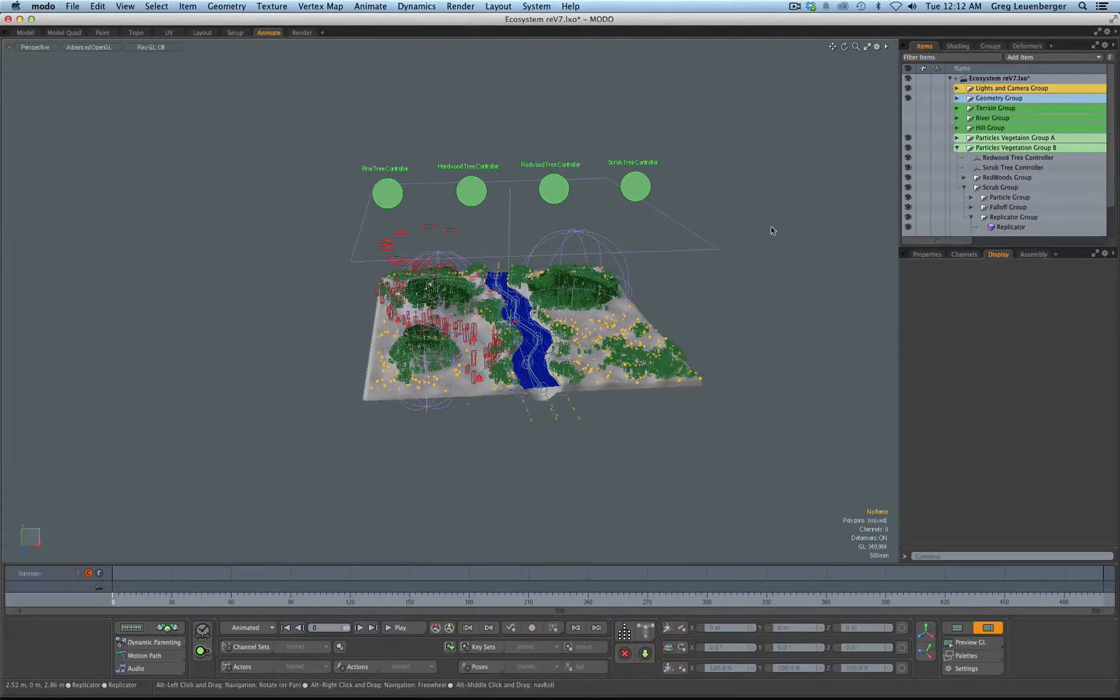
{"action": "left_click", "coordinate": [964, 188]}
{"action": "left_click", "coordinate": [957, 148]}
{"action": "left_click", "coordinate": [907, 148]}
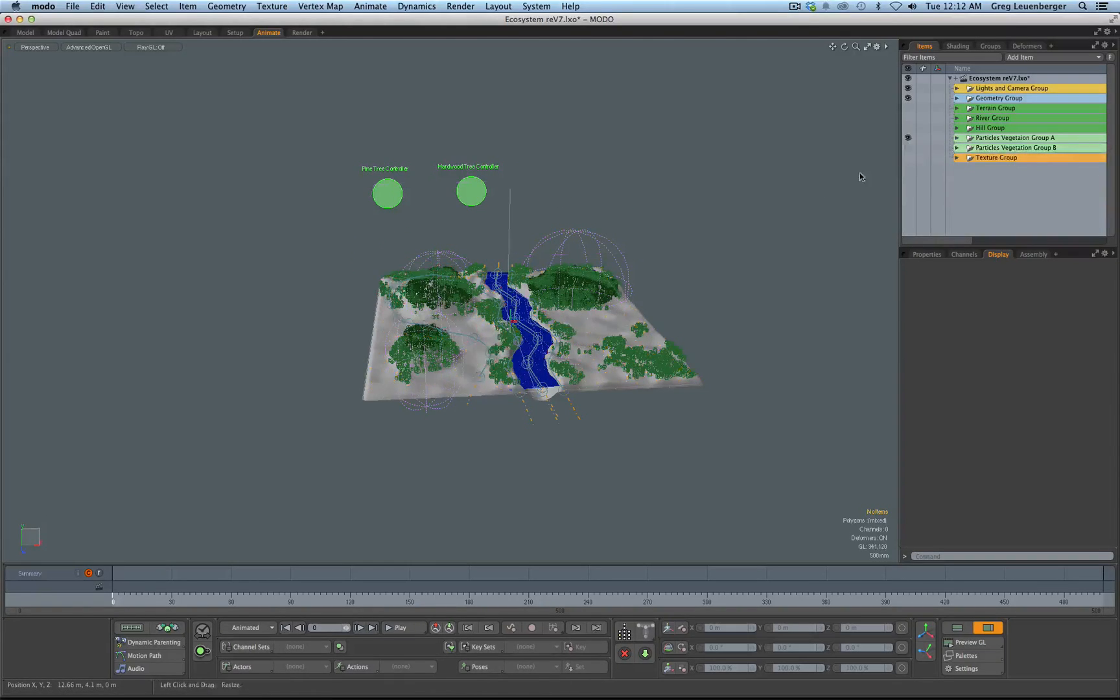
Examine the remaining vegetation on the hills and riverbanks, and view the Hill C Capsule Falloff's properties
{"action": "left_click_drag", "start_coordinate": [569, 274], "coordinate": [541, 267], "text": "alt+shift"}
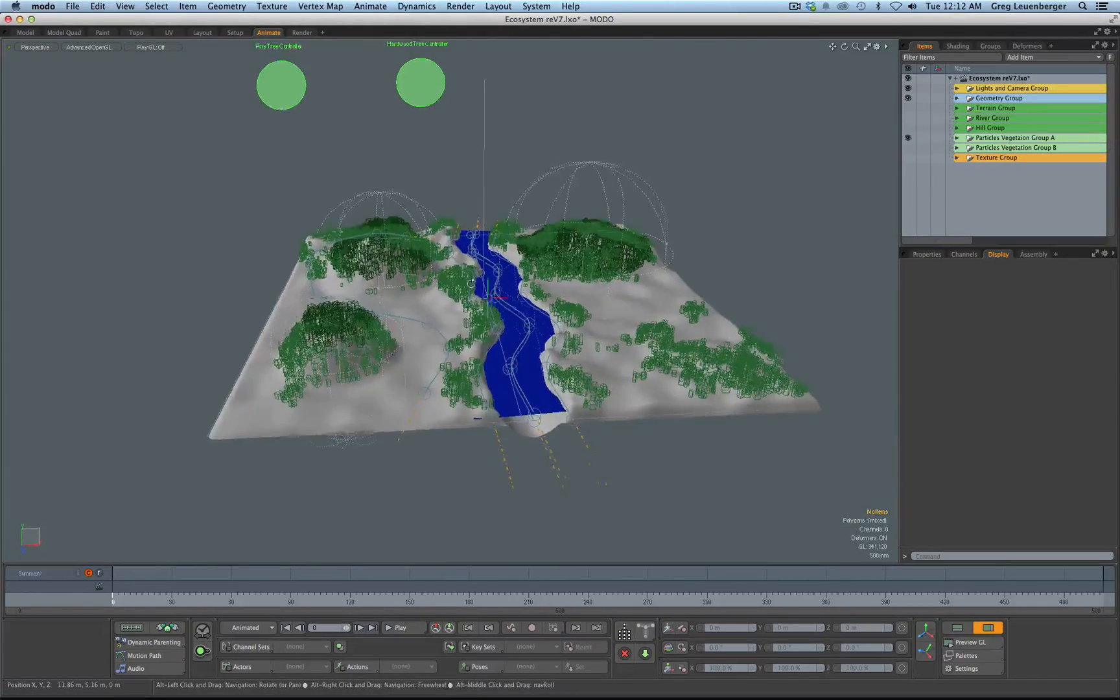
{"action": "left_click_drag", "start_coordinate": [485, 324], "coordinate": [487, 357], "text": "alt"}
{"action": "scroll", "coordinate": [570, 250], "scroll_direction": "up", "scroll_amount": 10}
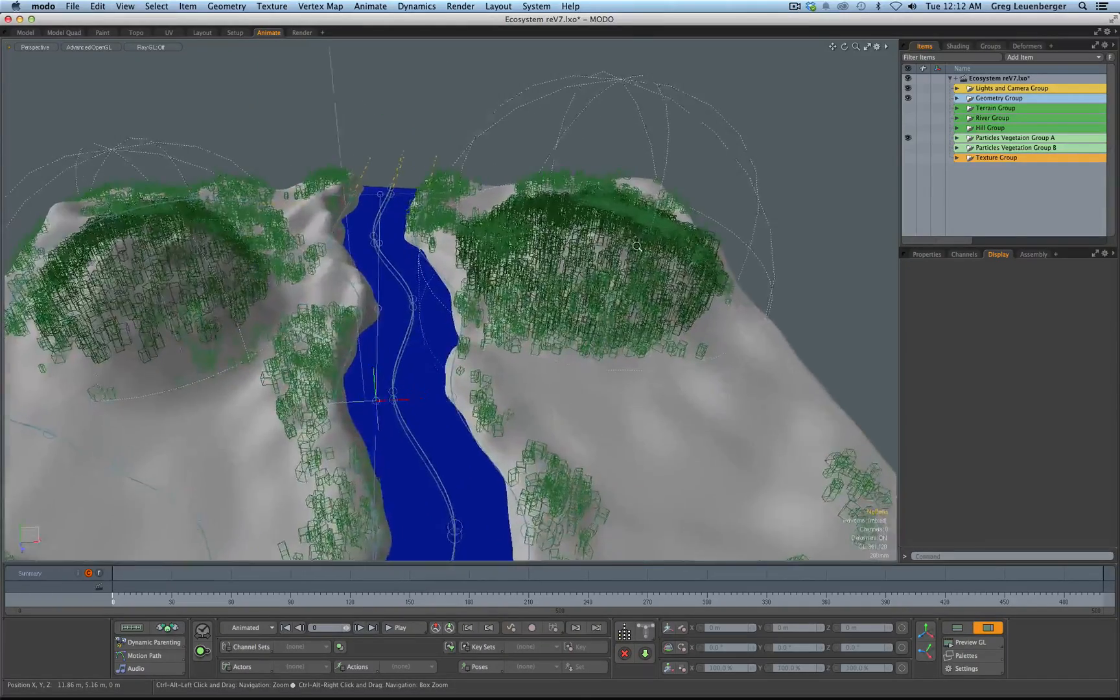
{"action": "scroll", "coordinate": [570, 249], "scroll_direction": "down", "scroll_amount": 9}
{"action": "left_click_drag", "start_coordinate": [570, 250], "coordinate": [558, 228], "text": "alt"}
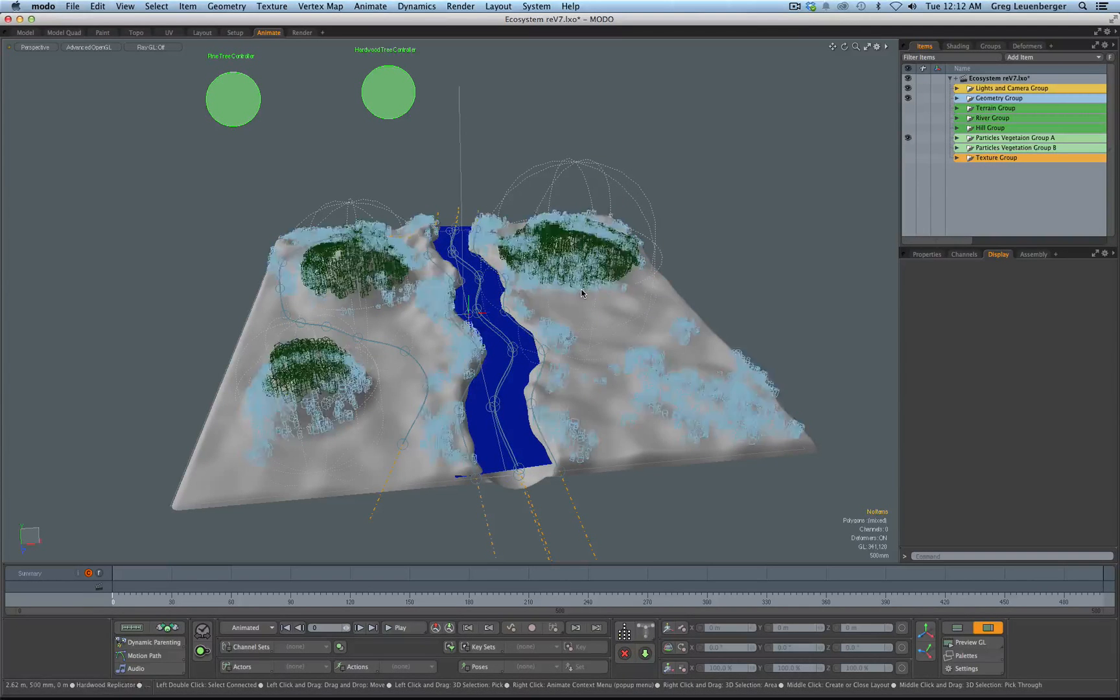
{"action": "left_click", "coordinate": [643, 217]}
{"action": "left_click", "coordinate": [927, 255]}
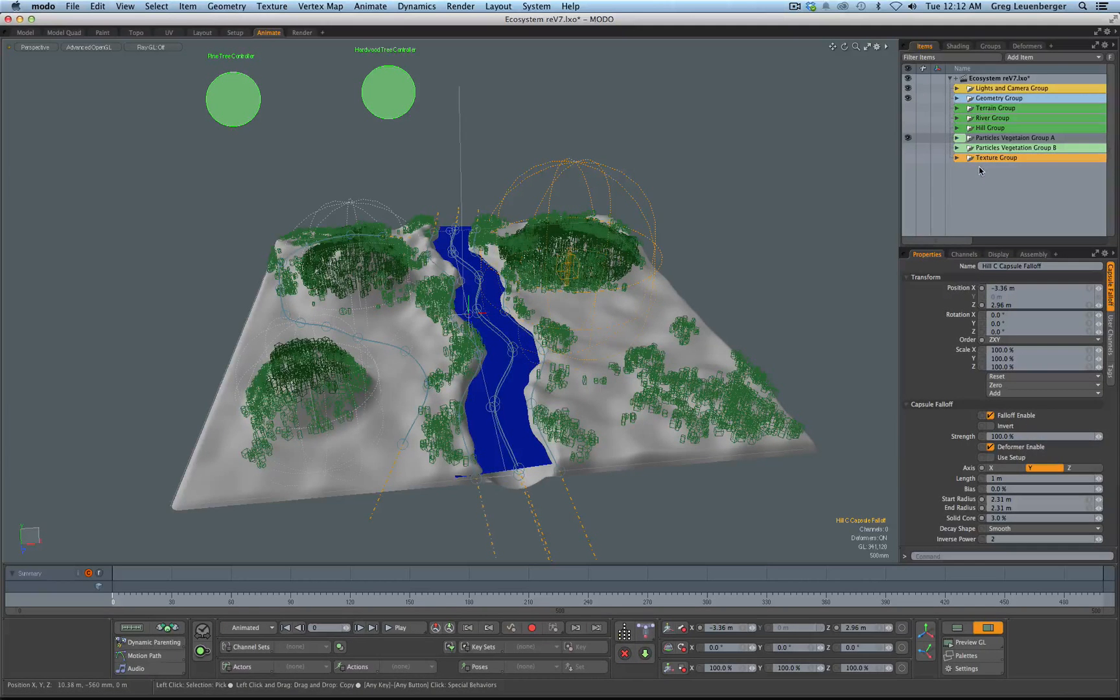
{"action": "left_click", "coordinate": [927, 190]}
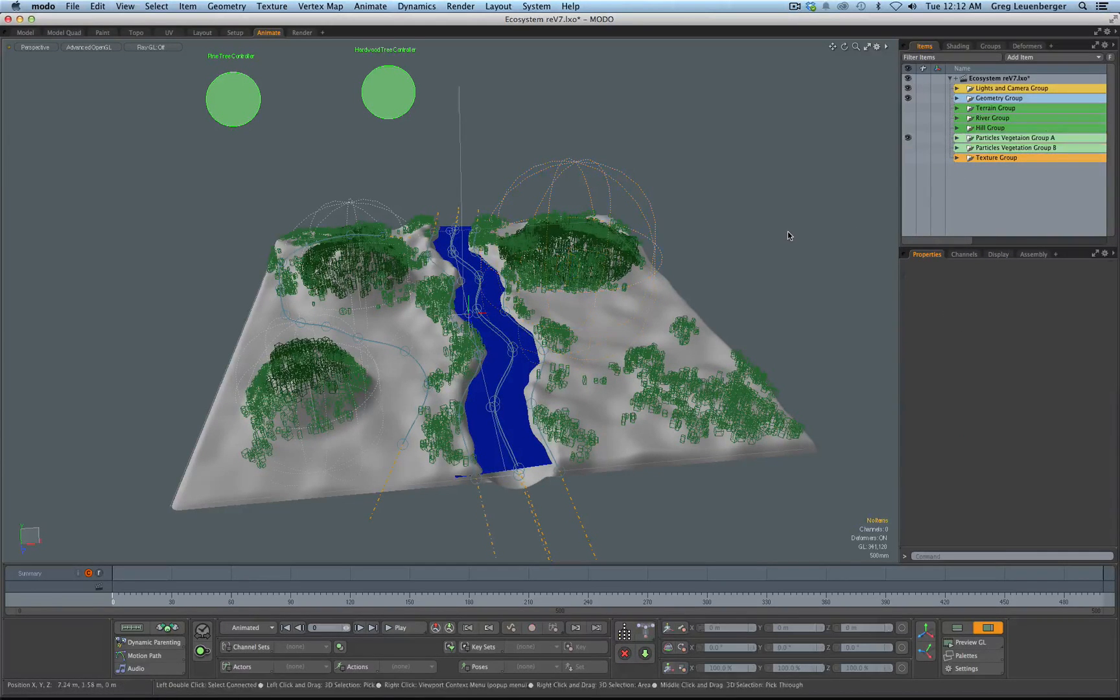
Show the Hill Group and move the Hill C Positioner along Z to about -2.6 m
{"action": "left_click", "coordinate": [908, 129]}
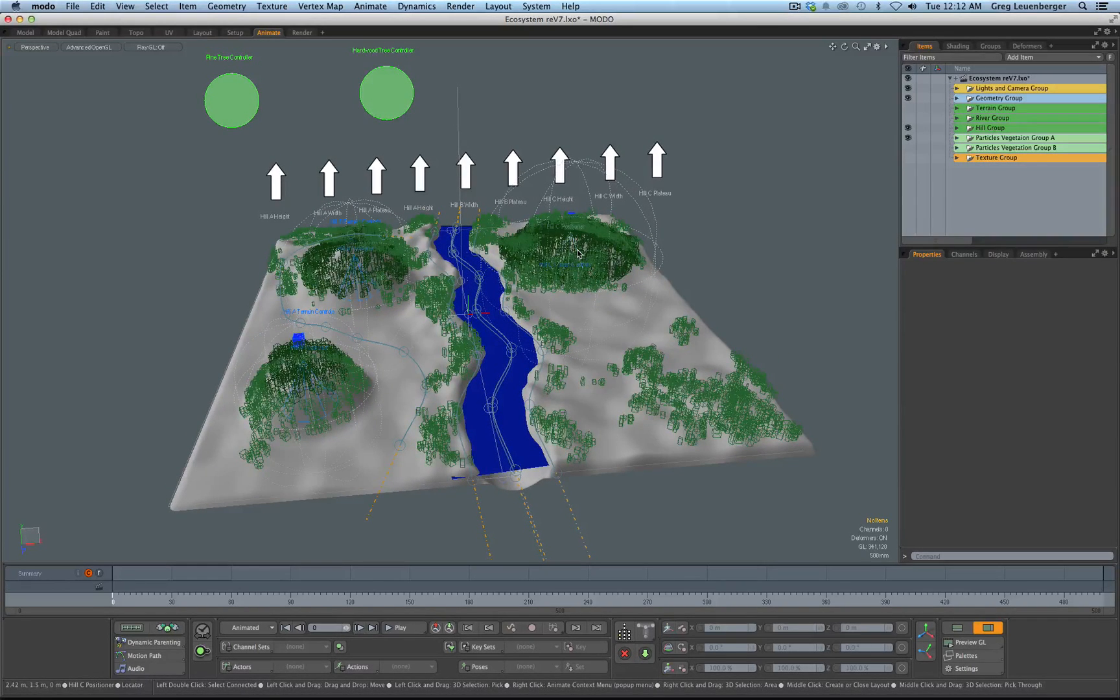
{"action": "left_click", "coordinate": [571, 242]}
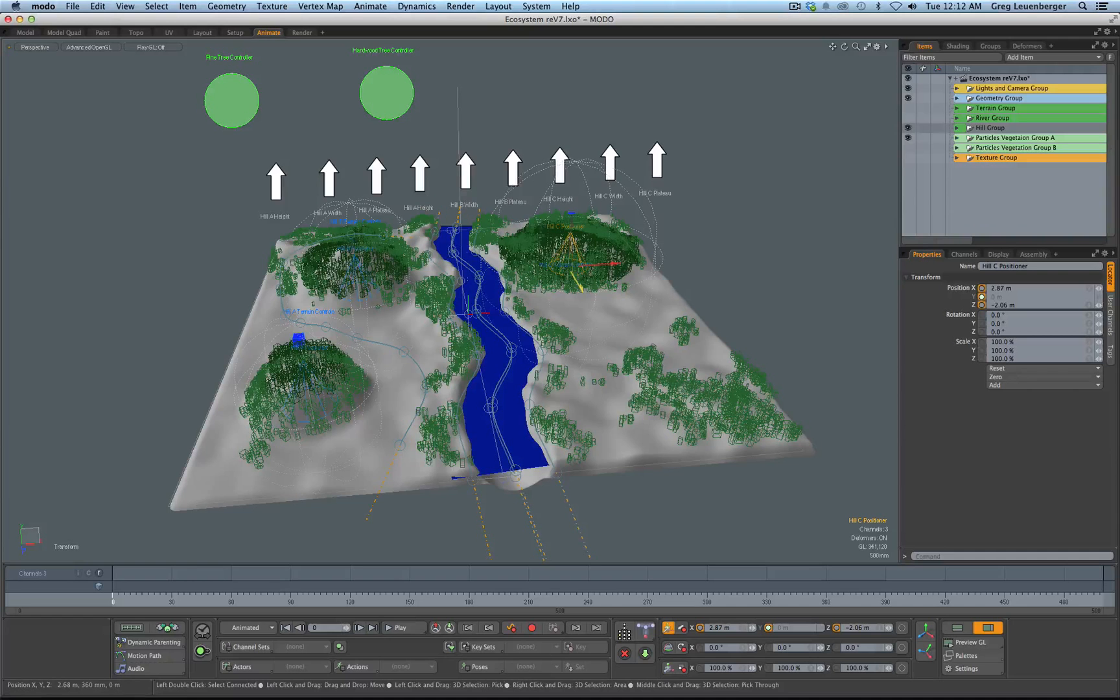
{"action": "mouse_move", "coordinate": [579, 287]}
{"action": "left_mouse_down"}
{"action": "mouse_move", "coordinate": [609, 339]}
{"action": "mouse_move", "coordinate": [566, 278]}
{"action": "left_mouse_up"}
{"action": "left_click_drag", "start_coordinate": [563, 254], "coordinate": [564, 305], "text": "alt"}
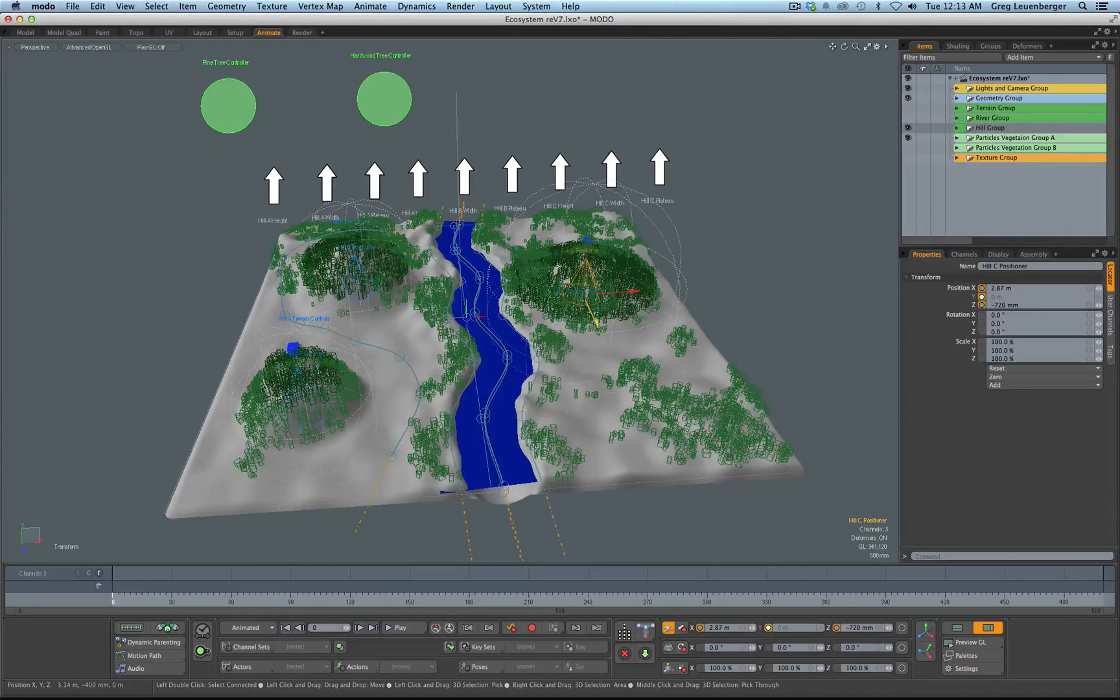
{"action": "left_click_drag", "start_coordinate": [596, 322], "coordinate": [575, 283]}
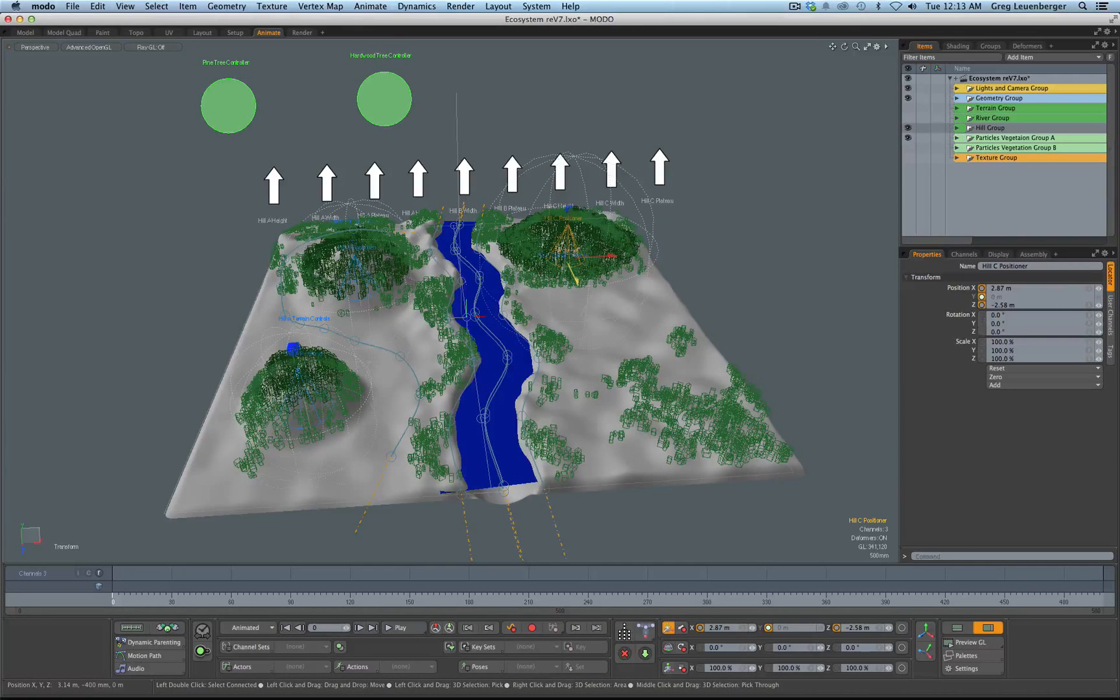
Drop the transform tool and hide the Hill Group
{"action": "left_click_drag", "start_coordinate": [298, 379], "coordinate": [582, 399], "text": "alt"}
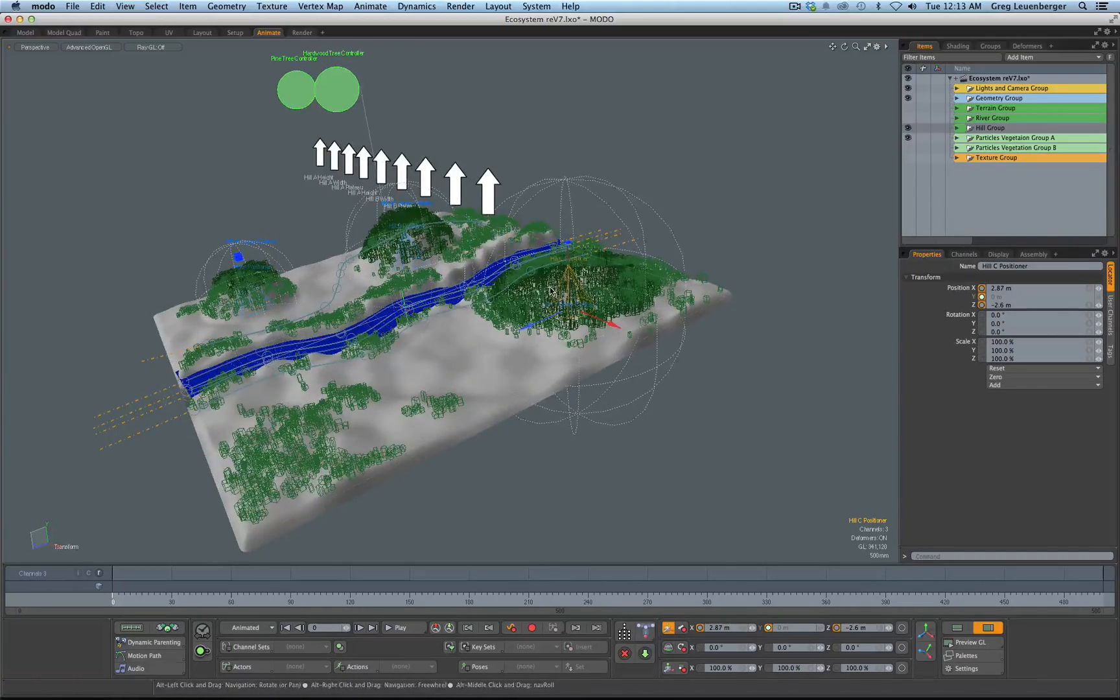
{"action": "key", "text": "space"}
{"action": "left_click_drag", "start_coordinate": [497, 381], "coordinate": [707, 220], "text": "ctrl+alt"}
{"action": "left_click", "coordinate": [908, 128]}
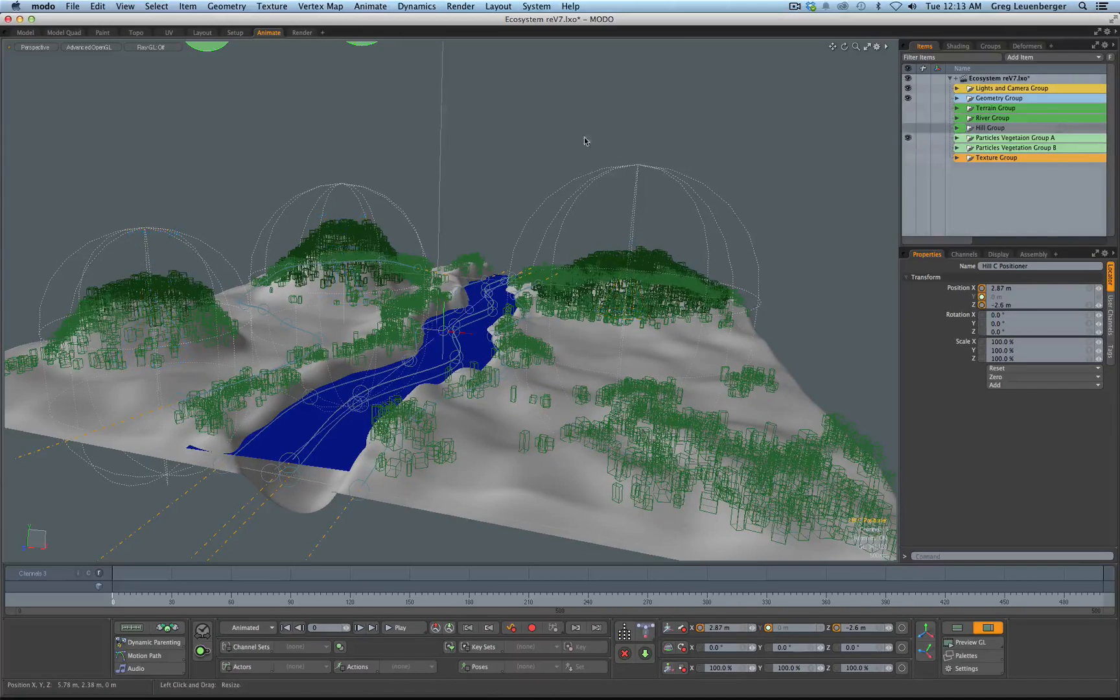
{"action": "left_click_drag", "start_coordinate": [588, 140], "coordinate": [320, 213], "text": "ctrl+alt"}
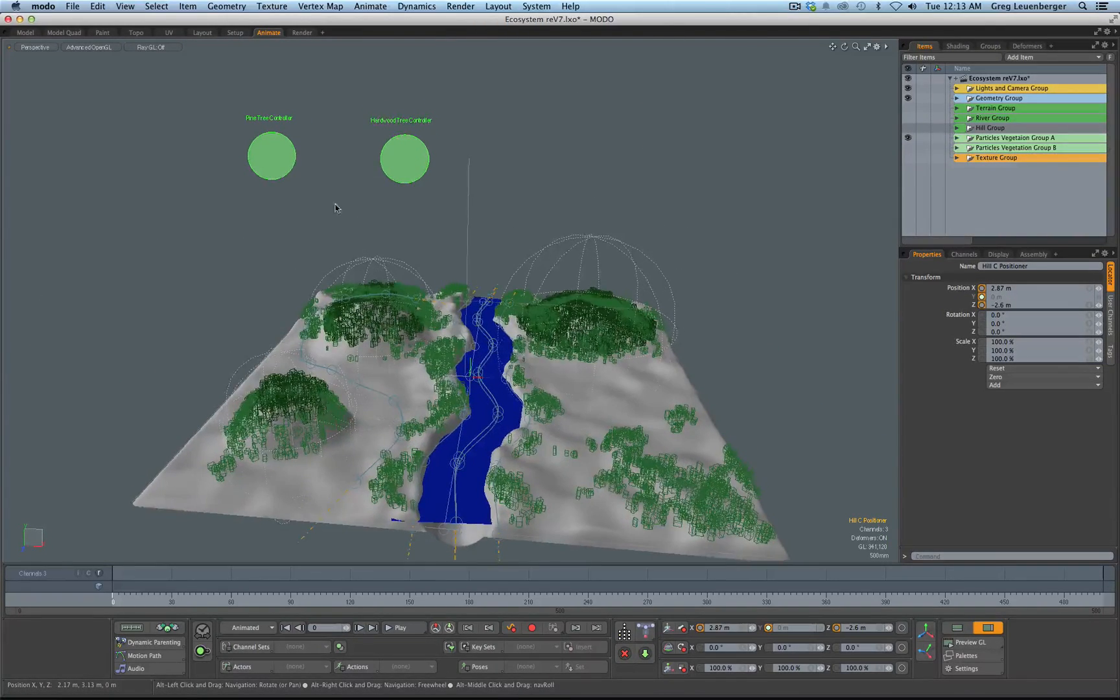
Select the Pine Tree Controller and move its channel display clear of the terrain
{"action": "left_click", "coordinate": [283, 165]}
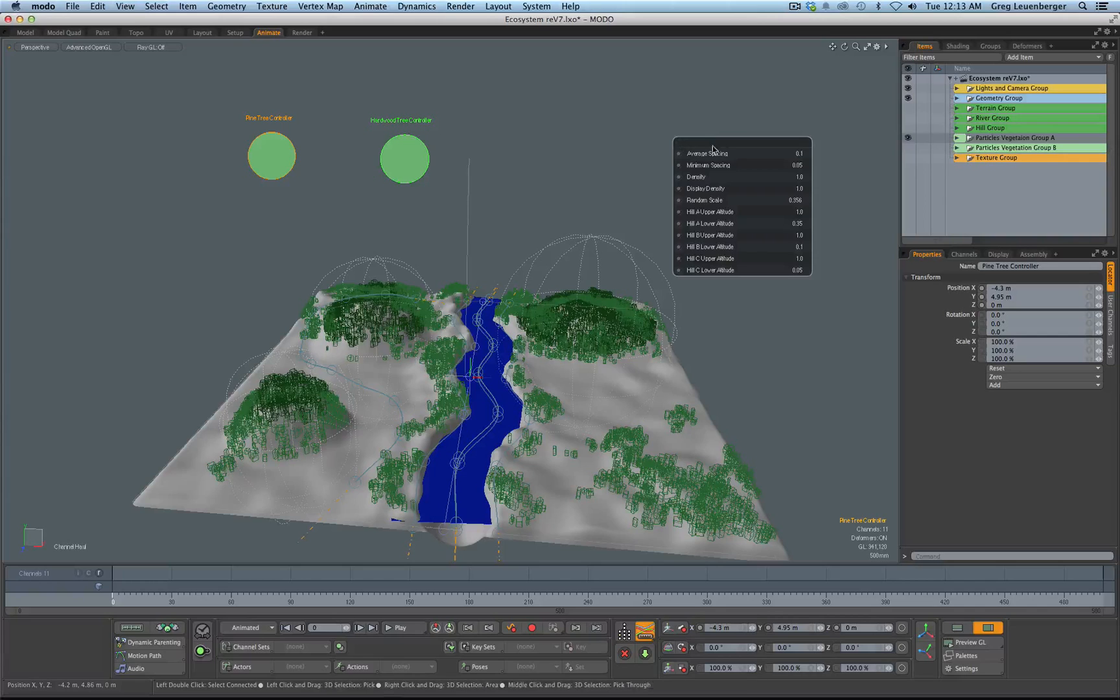
{"action": "left_click_drag", "start_coordinate": [743, 143], "coordinate": [570, 88]}
{"action": "left_click_drag", "start_coordinate": [700, 194], "coordinate": [650, 112], "text": "ctrl+alt"}
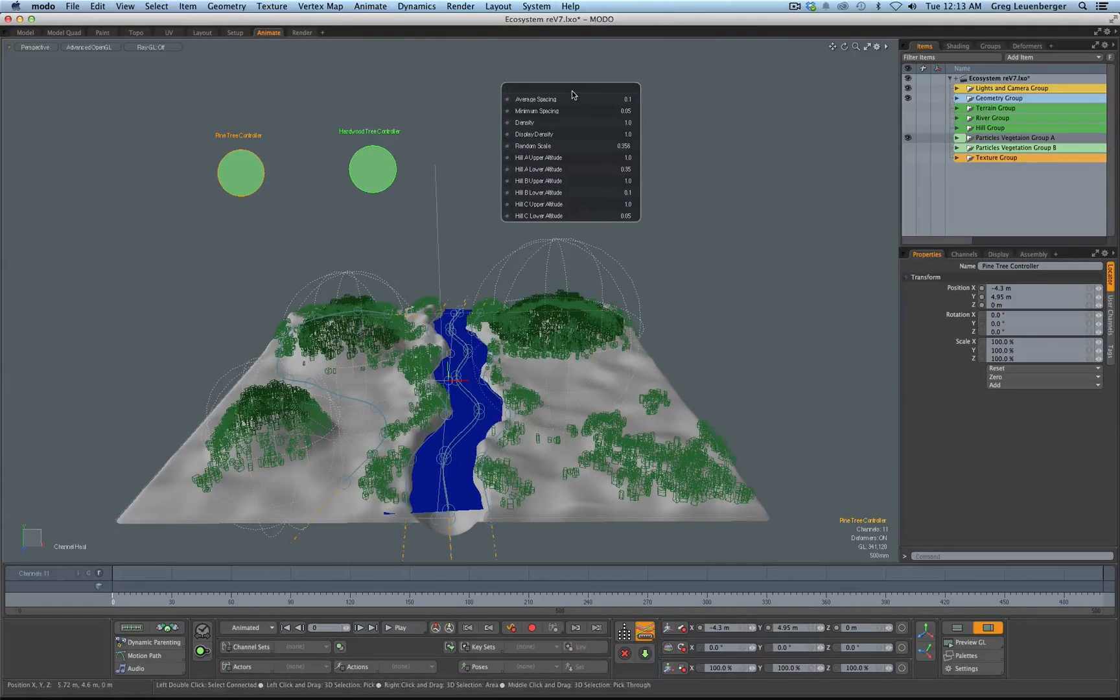
{"action": "mouse_move", "coordinate": [573, 94]}
{"action": "left_mouse_down"}
{"action": "mouse_move", "coordinate": [562, 82]}
{"action": "mouse_move", "coordinate": [583, 85]}
{"action": "left_mouse_up"}
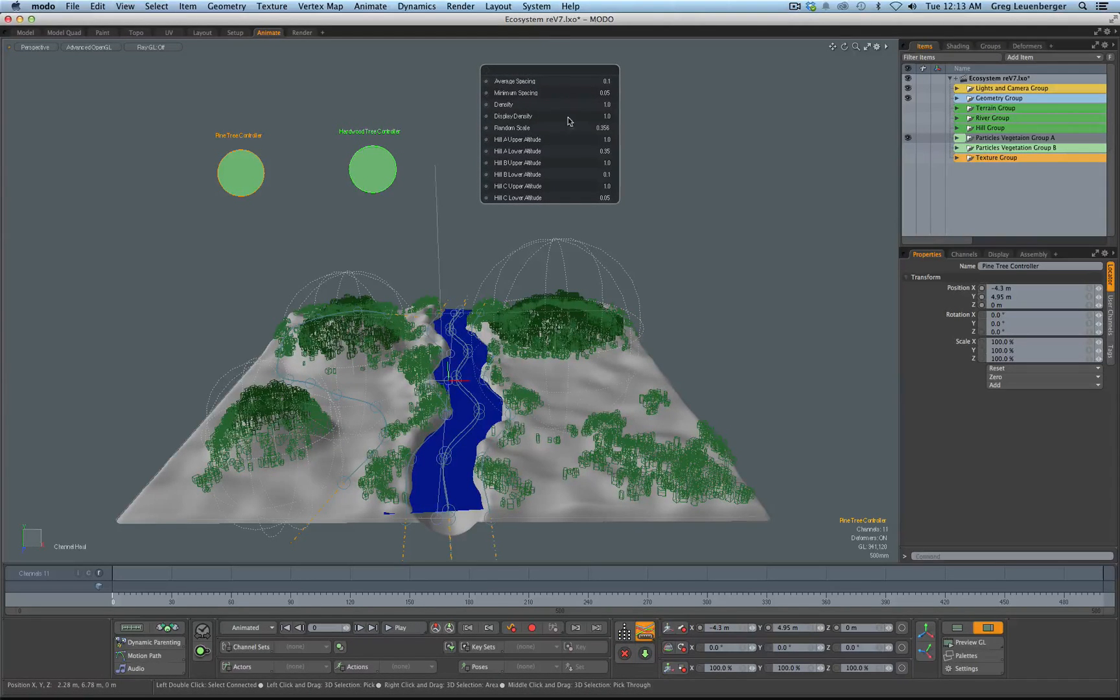
Try a Display Density of 0.2 for the pine trees and restore it to 1.0
{"action": "left_click", "coordinate": [609, 116]}
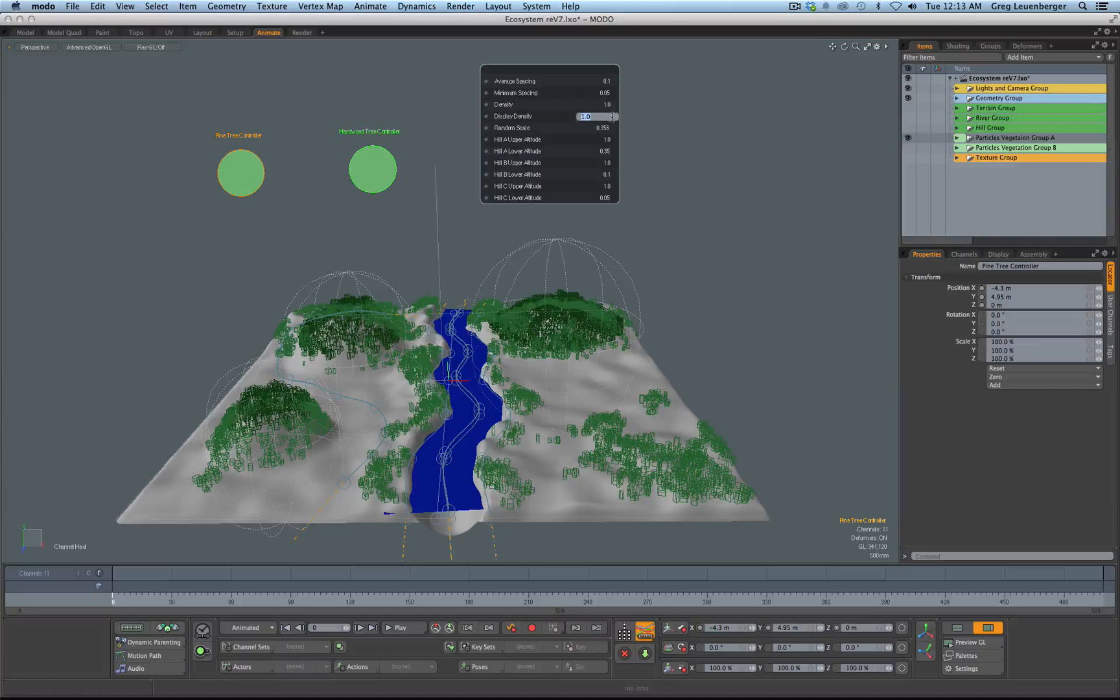
{"action": "type", "text": "0.2"}
{"action": "key", "text": "Return"}
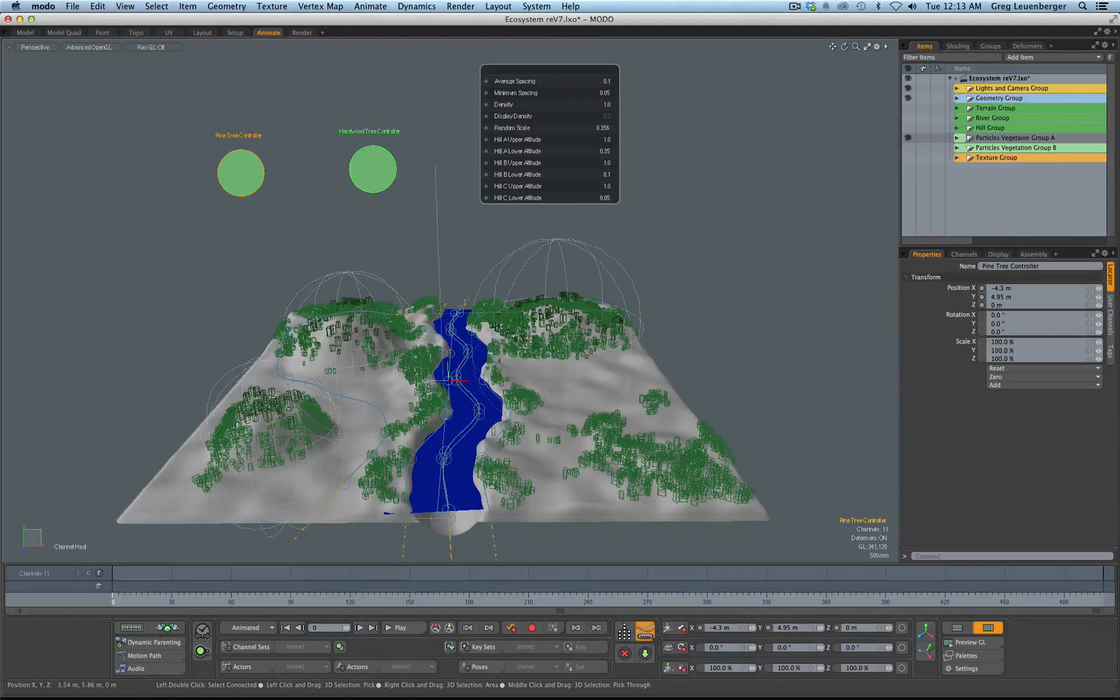
{"action": "left_click", "coordinate": [609, 116]}
{"action": "key", "text": "Return"}
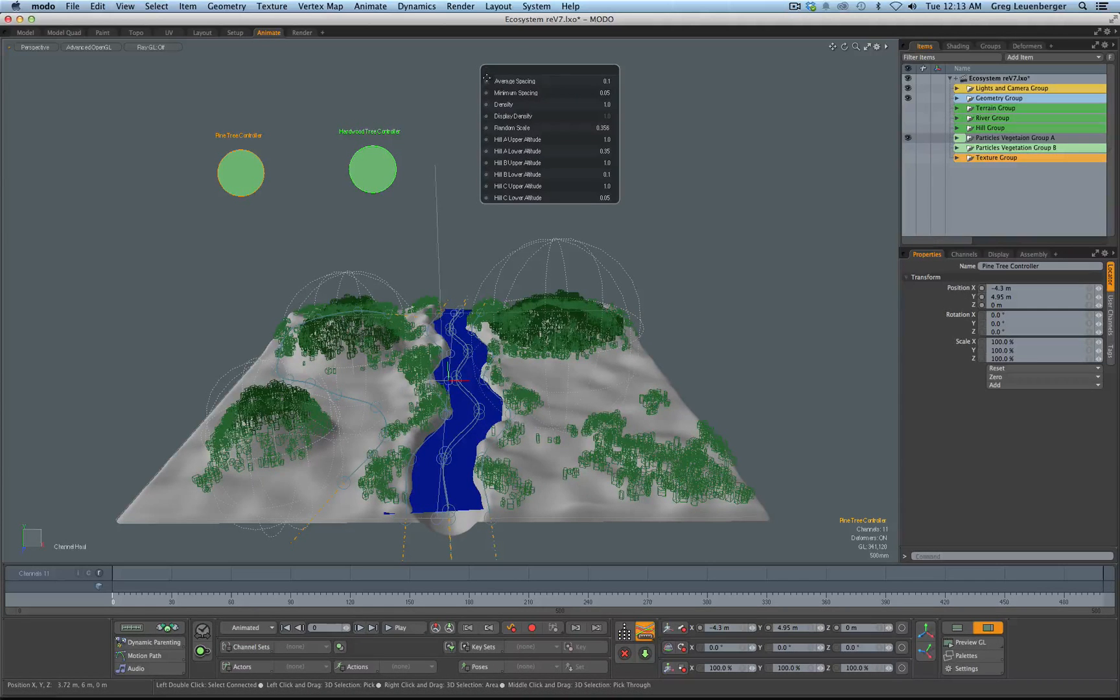
Briefly show the Hill Group controls to identify the hills behind the pine altitude channels, and hide them again
{"action": "mouse_move", "coordinate": [485, 68]}
{"action": "left_mouse_down"}
{"action": "mouse_move", "coordinate": [540, 70]}
{"action": "mouse_move", "coordinate": [507, 70]}
{"action": "left_mouse_up"}
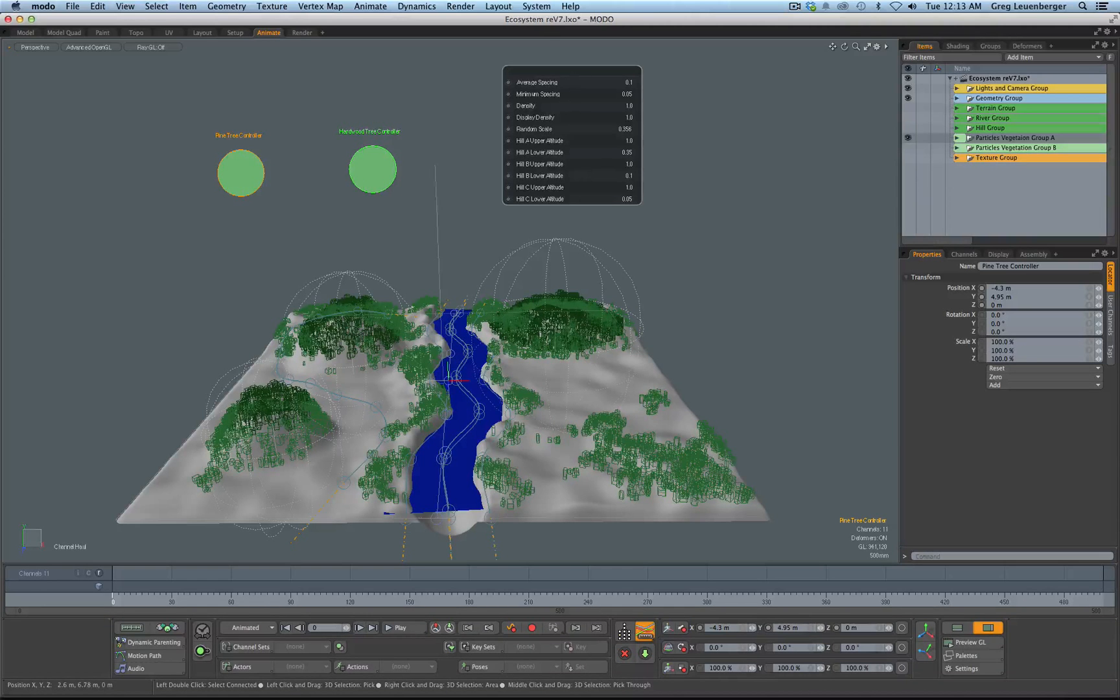
{"action": "mouse_move", "coordinate": [575, 71]}
{"action": "left_mouse_down"}
{"action": "mouse_move", "coordinate": [590, 75]}
{"action": "mouse_move", "coordinate": [569, 70]}
{"action": "left_mouse_up"}
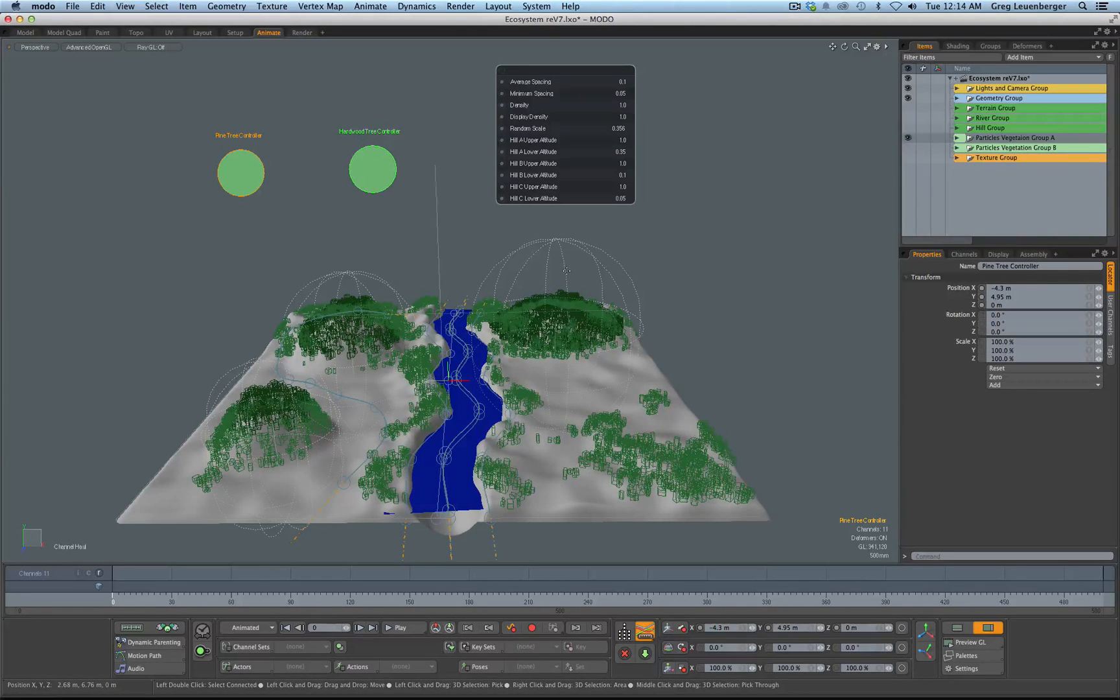
{"action": "left_click", "coordinate": [908, 128]}
{"action": "left_click", "coordinate": [907, 135]}
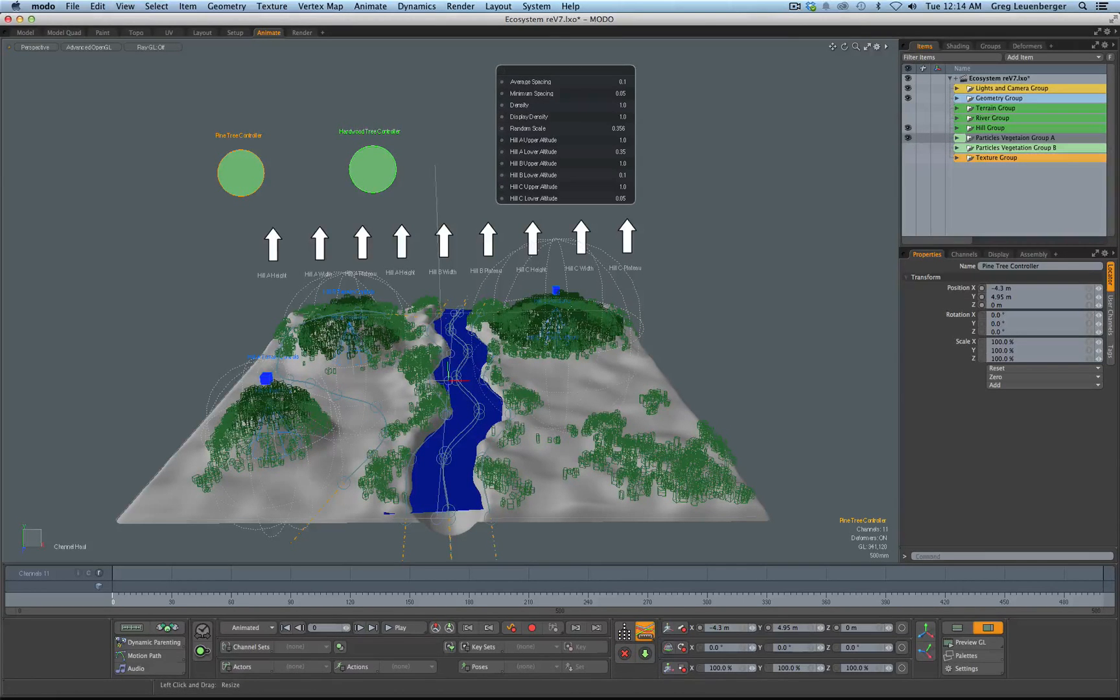
{"action": "left_click_drag", "start_coordinate": [587, 322], "coordinate": [577, 267], "text": "ctrl+alt"}
{"action": "key", "text": "a"}
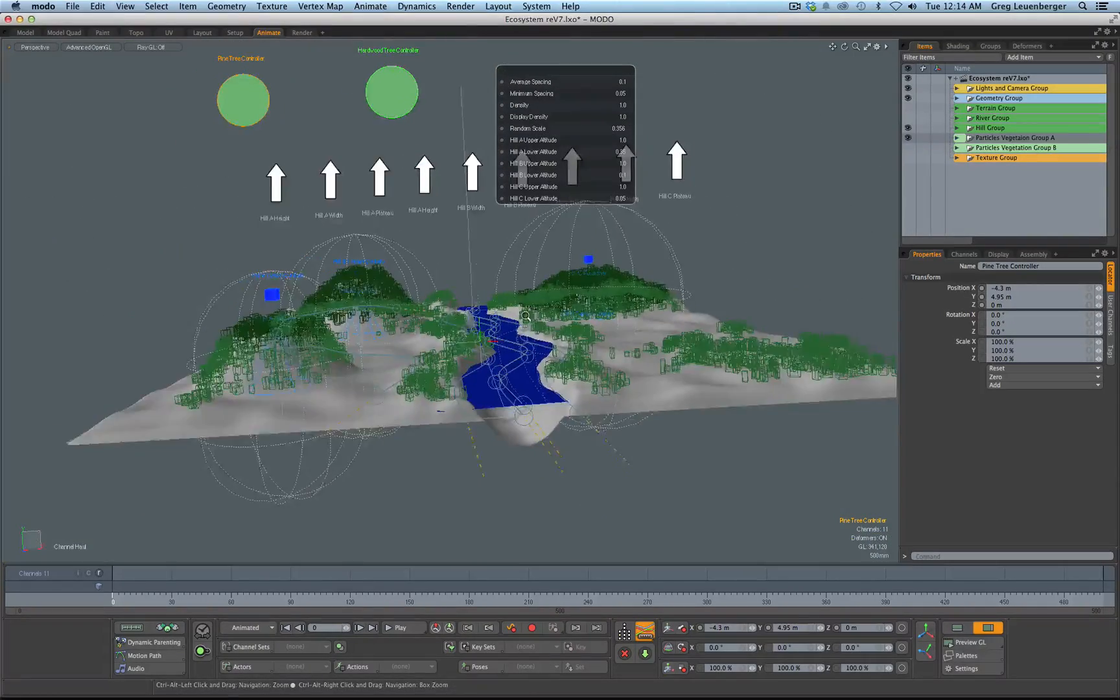
{"action": "left_click", "coordinate": [908, 128]}
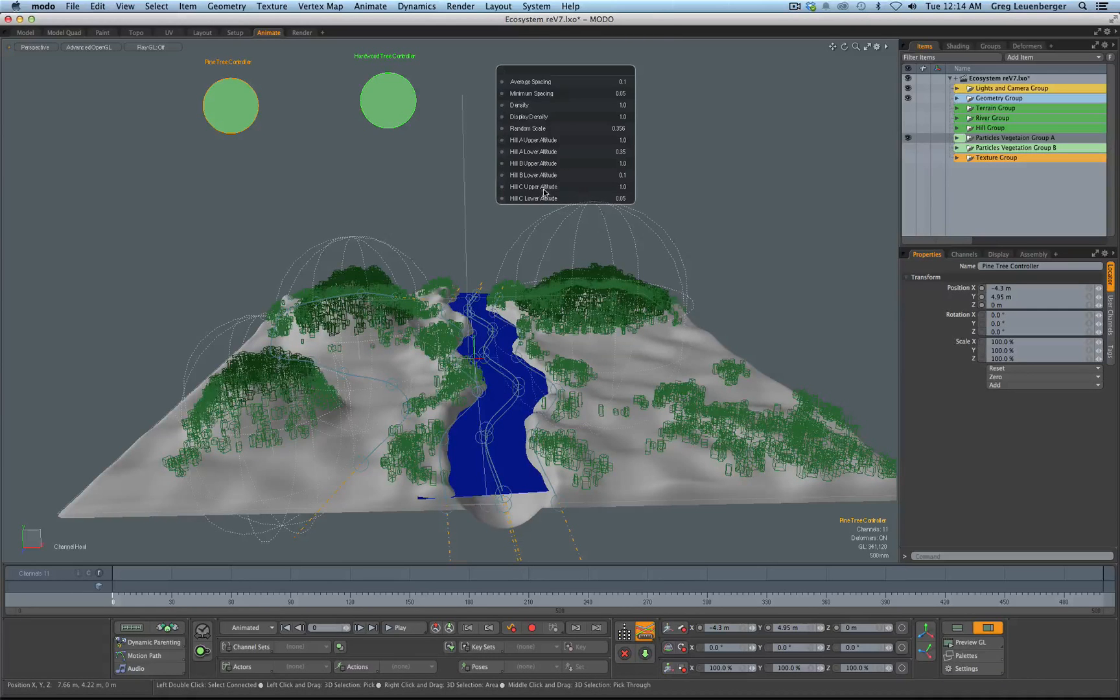
Try a Hill C Upper Altitude of 0.2 for the pine trees, and bring it back up to 1.0
{"action": "left_click", "coordinate": [620, 187]}
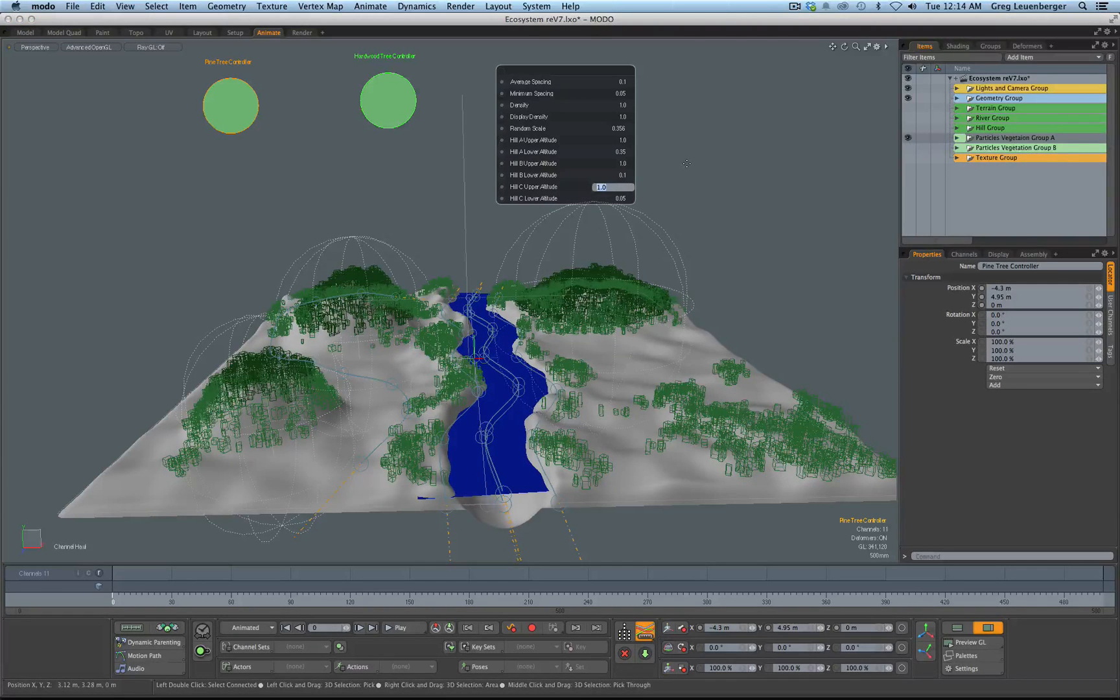
{"action": "type", "text": ".2"}
{"action": "key", "text": "Return"}
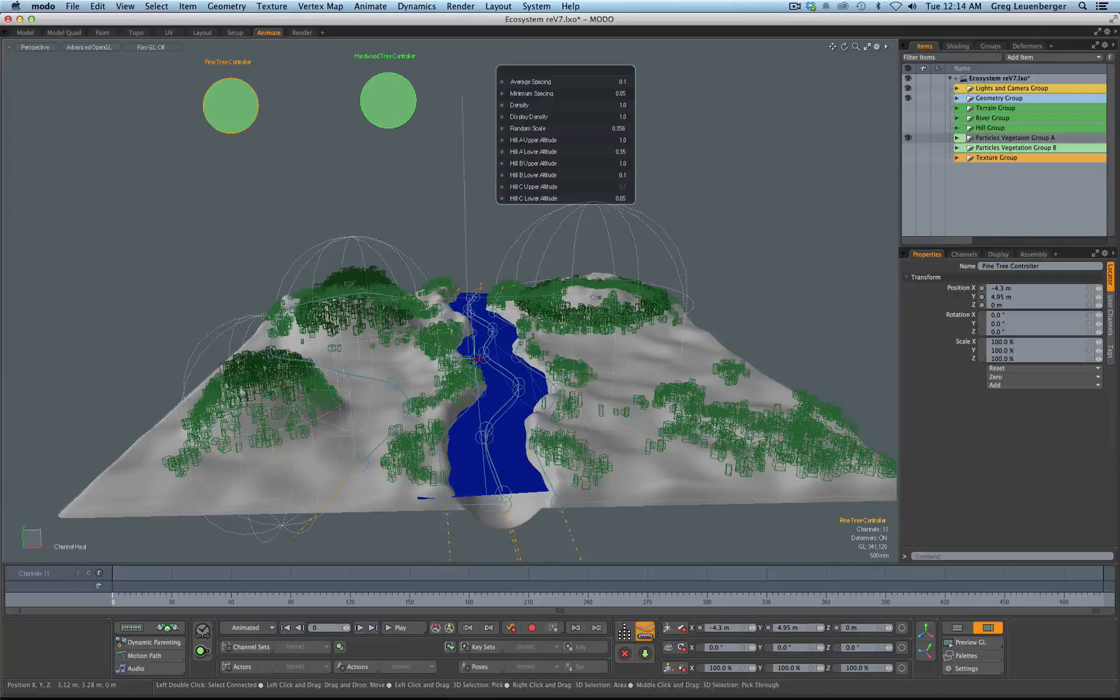
{"action": "scroll", "coordinate": [564, 304], "scroll_direction": "up", "scroll_amount": 8}
{"action": "mouse_move", "coordinate": [569, 306]}
{"action": "left_mouse_down", "text": "alt"}
{"action": "mouse_move", "coordinate": [544, 227]}
{"action": "mouse_move", "coordinate": [564, 304]}
{"action": "left_mouse_up", "text": "alt"}
{"action": "scroll", "coordinate": [565, 305], "scroll_direction": "down", "scroll_amount": 4}
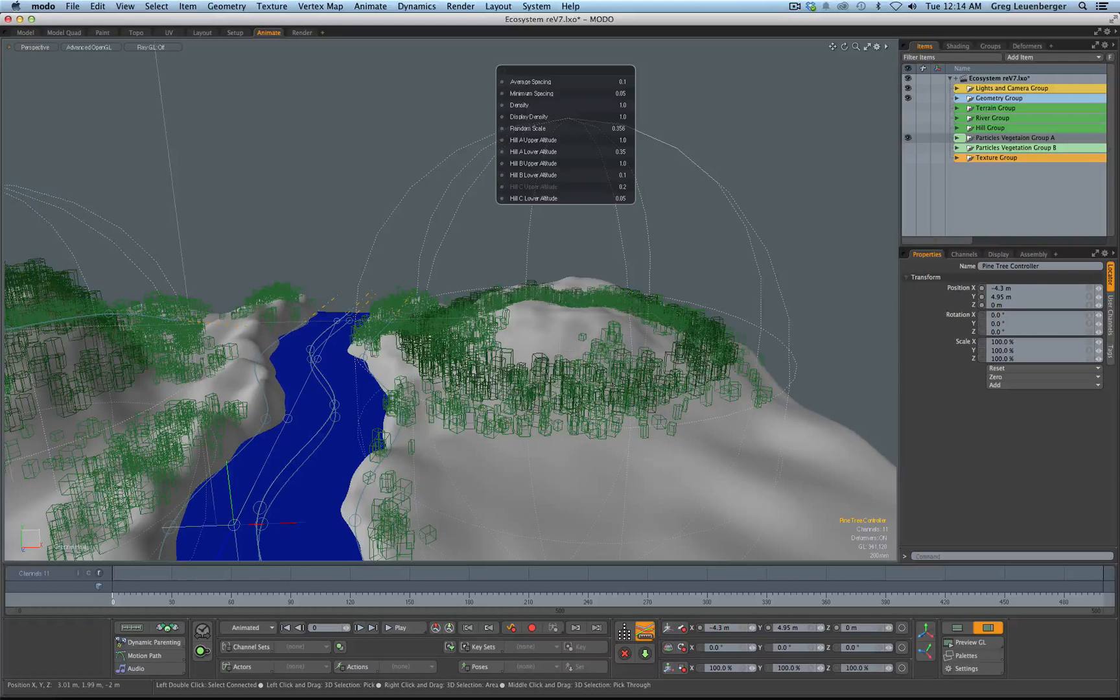
{"action": "left_click_drag", "start_coordinate": [534, 187], "coordinate": [610, 214]}
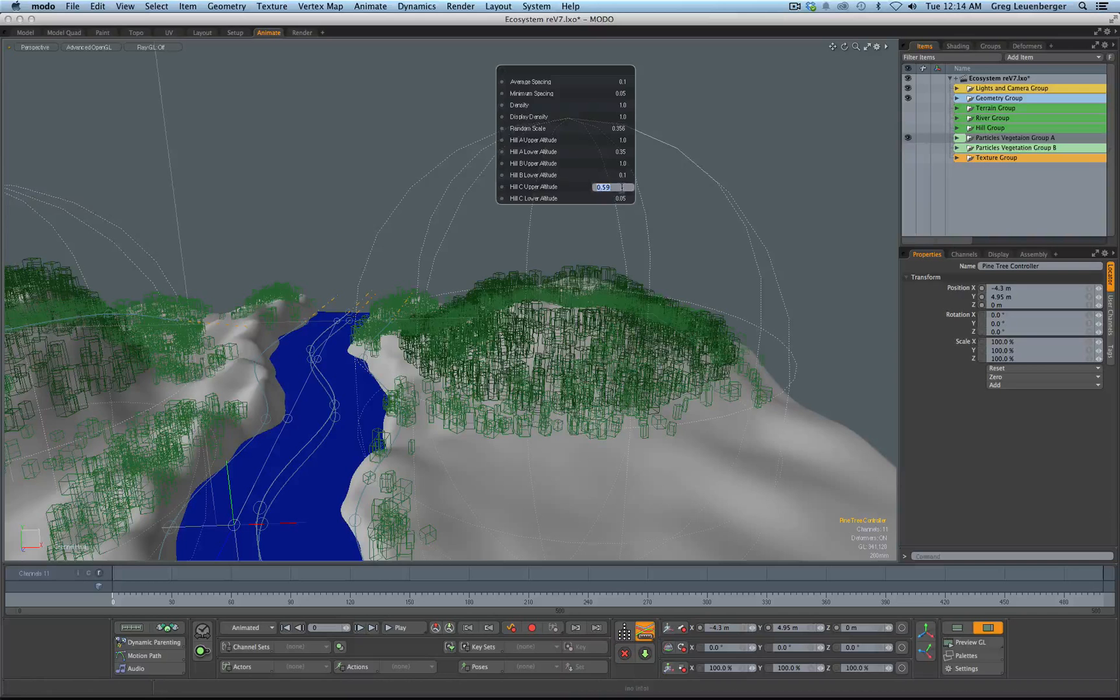
{"action": "left_click_drag", "start_coordinate": [538, 187], "coordinate": [578, 124]}
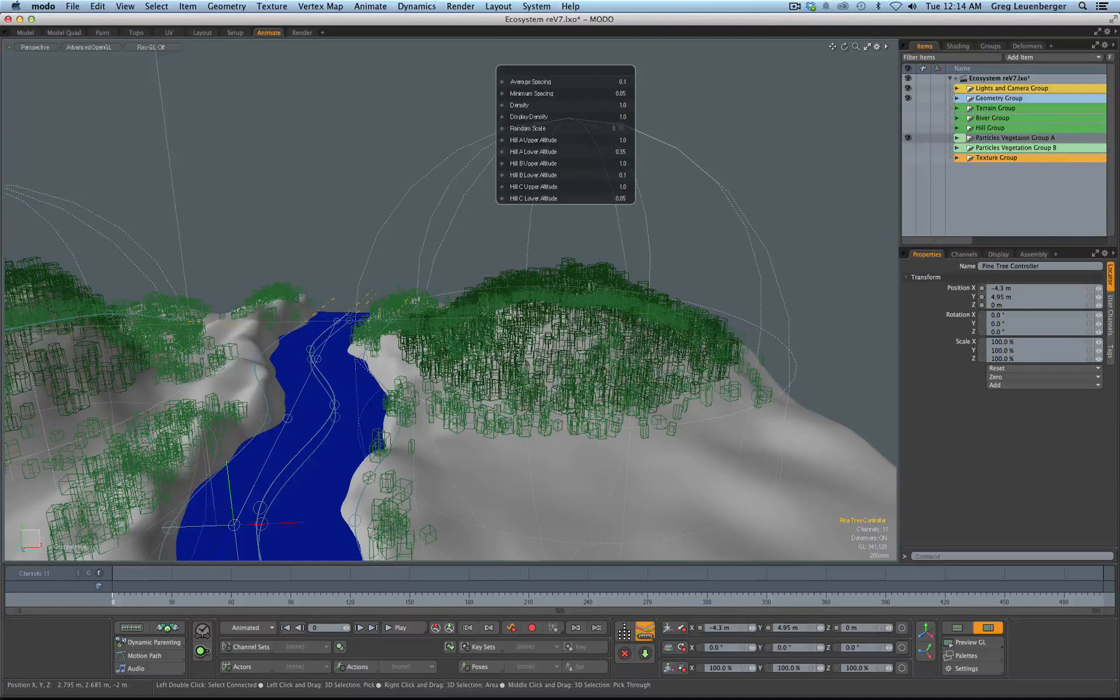
Adjust the pine trees' Random Scale and check the size variation across the hills
{"action": "left_click", "coordinate": [633, 129]}
{"action": "key", "text": "Return"}
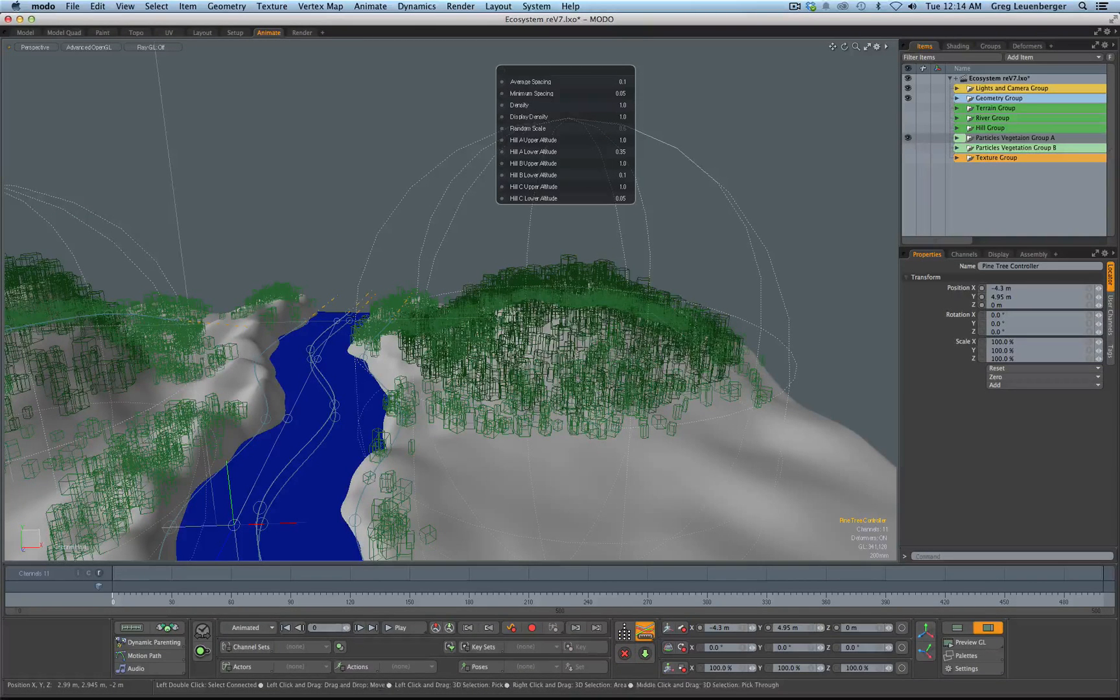
{"action": "left_click_drag", "start_coordinate": [579, 263], "coordinate": [582, 165], "text": "alt+shift"}
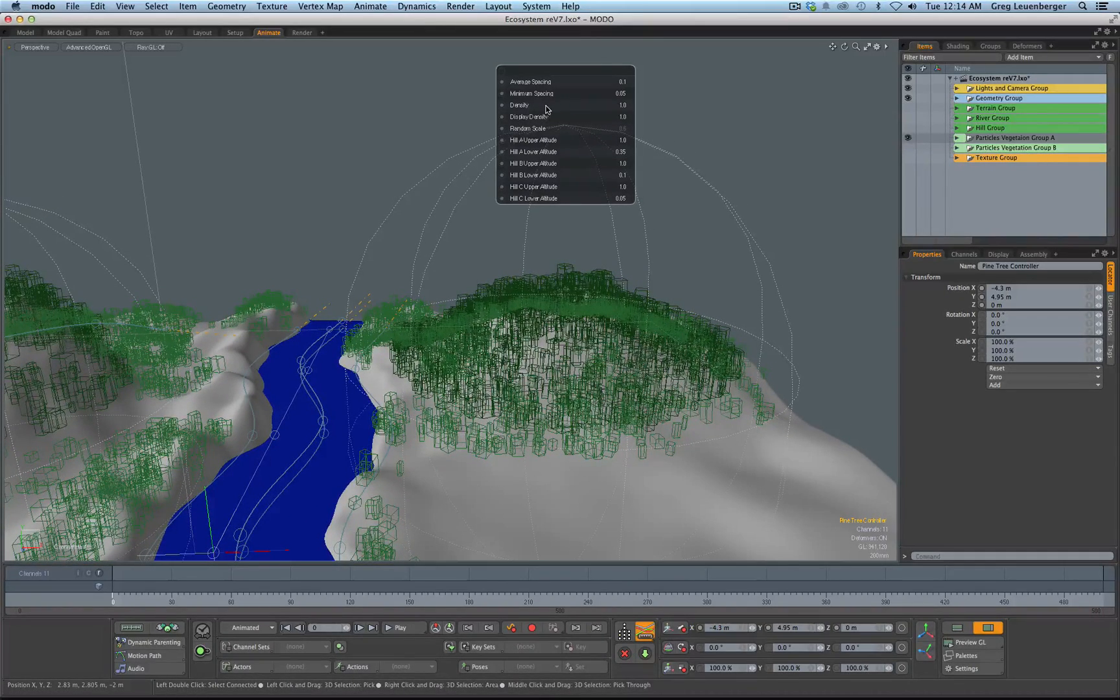
{"action": "scroll", "coordinate": [570, 389], "scroll_direction": "down", "scroll_amount": 5}
{"action": "left_click_drag", "start_coordinate": [570, 389], "coordinate": [613, 328], "text": "alt+shift"}
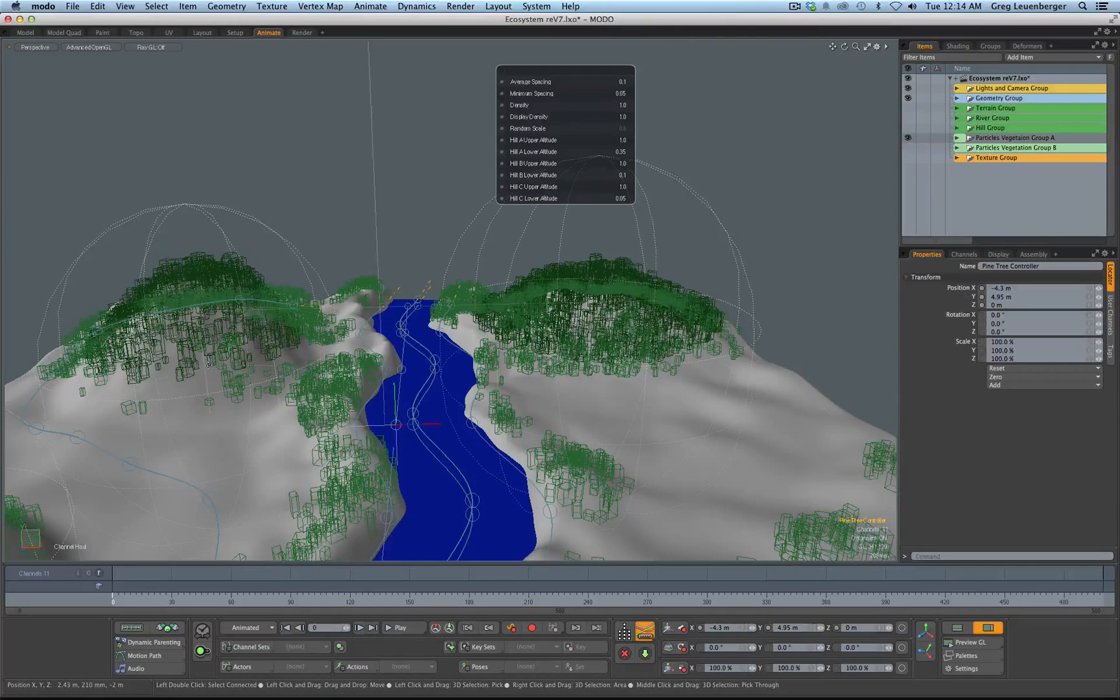
{"action": "left_click_drag", "start_coordinate": [617, 414], "coordinate": [565, 167], "text": "alt"}
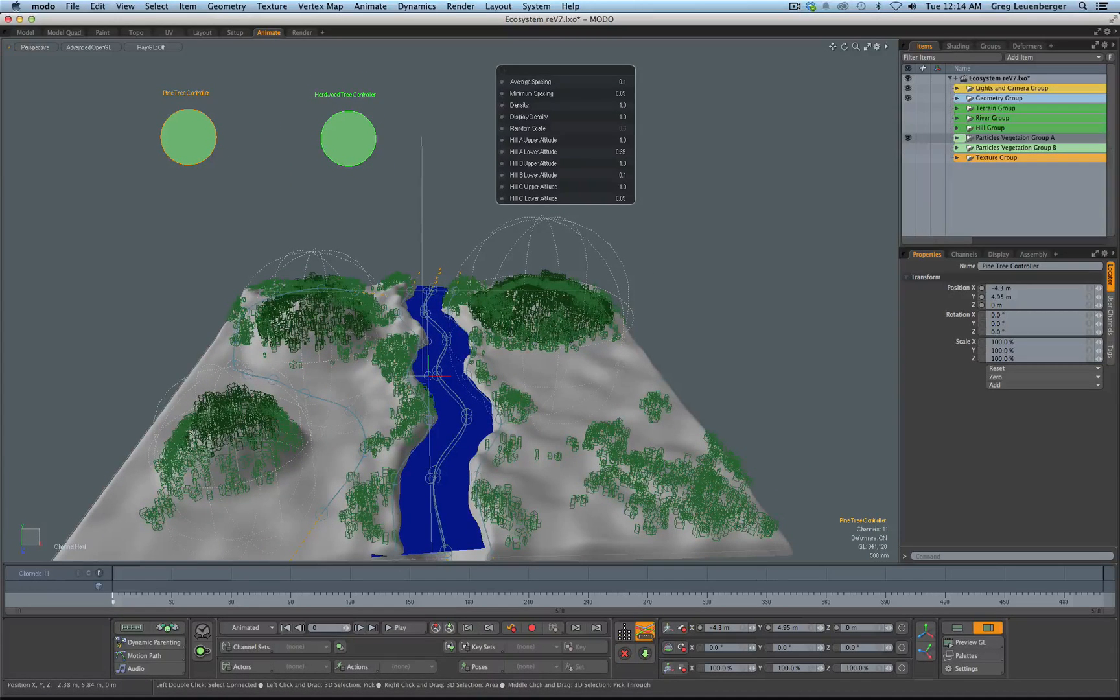
Select the Hardwood Tree Controller and move its channel readout clear of the terrain
{"action": "left_click_drag", "start_coordinate": [551, 76], "coordinate": [580, 73]}
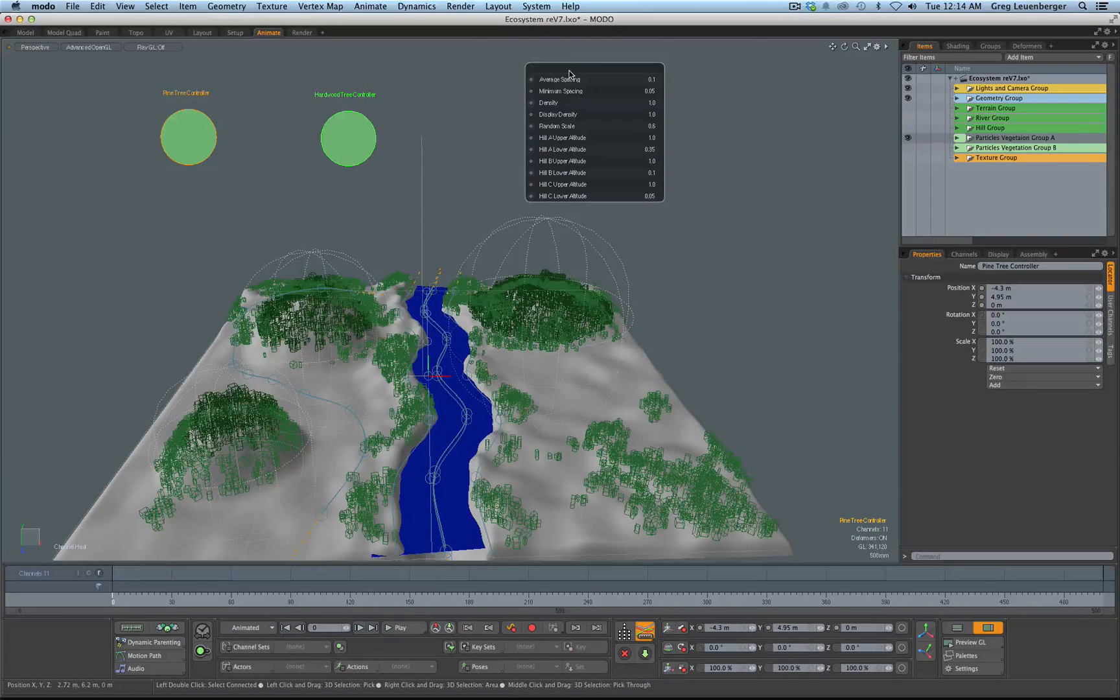
{"action": "left_click", "coordinate": [357, 147]}
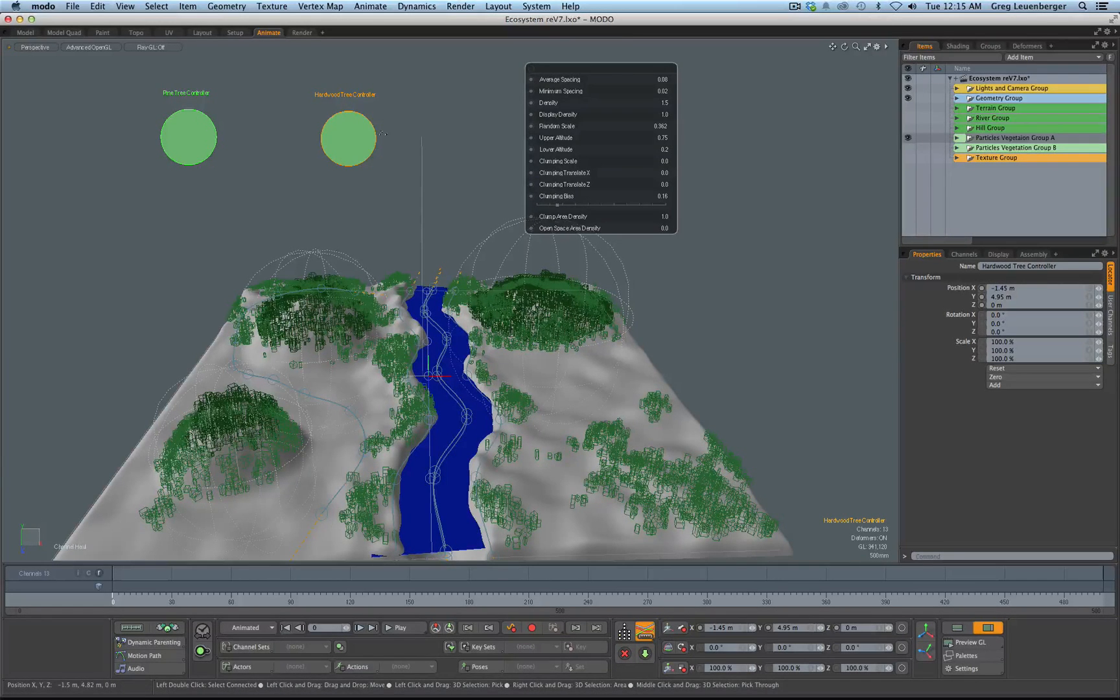
{"action": "left_click_drag", "start_coordinate": [543, 67], "coordinate": [658, 73]}
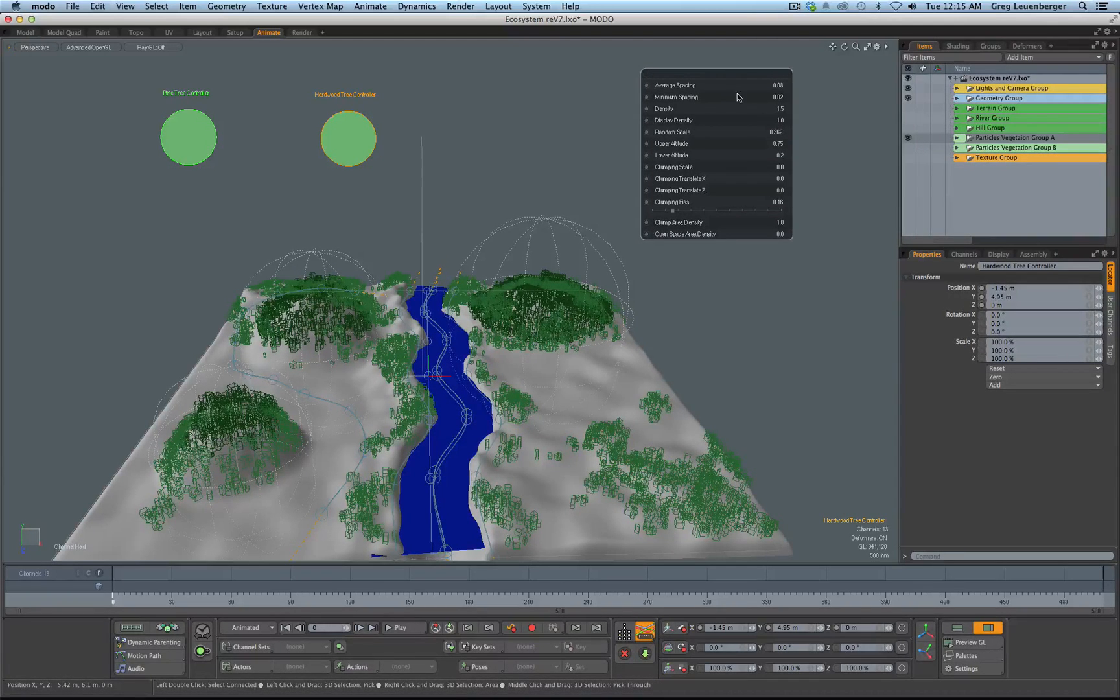
Try wider spacing for the hardwood trees with an Average Spacing of 0.2 and a Minimum Spacing of 0.05
{"action": "left_click", "coordinate": [781, 85]}
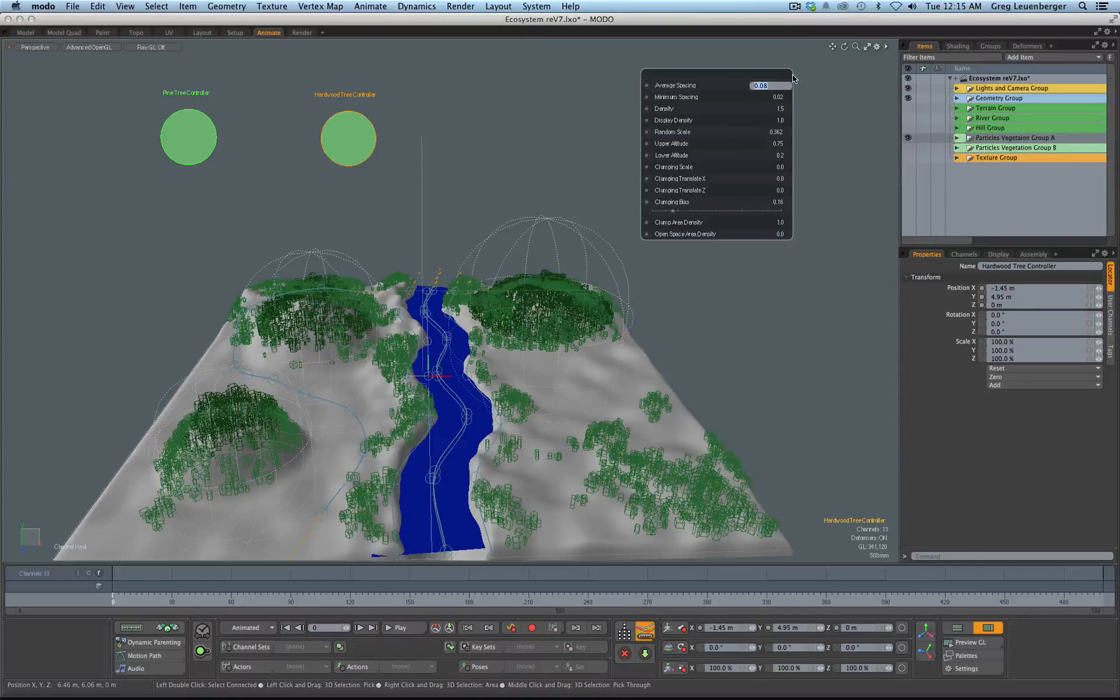
{"action": "key", "text": "BackSpace"}
{"action": "type", "text": ".2"}
{"action": "key", "text": "Return"}
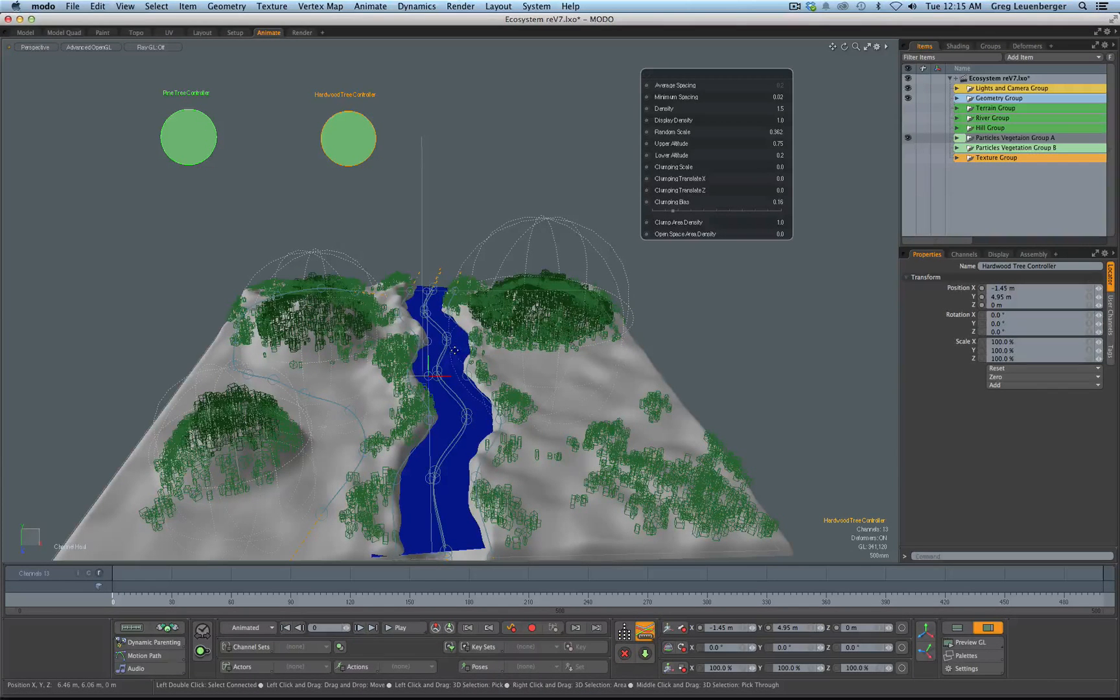
{"action": "scroll", "coordinate": [379, 491], "scroll_direction": "up", "scroll_amount": 3}
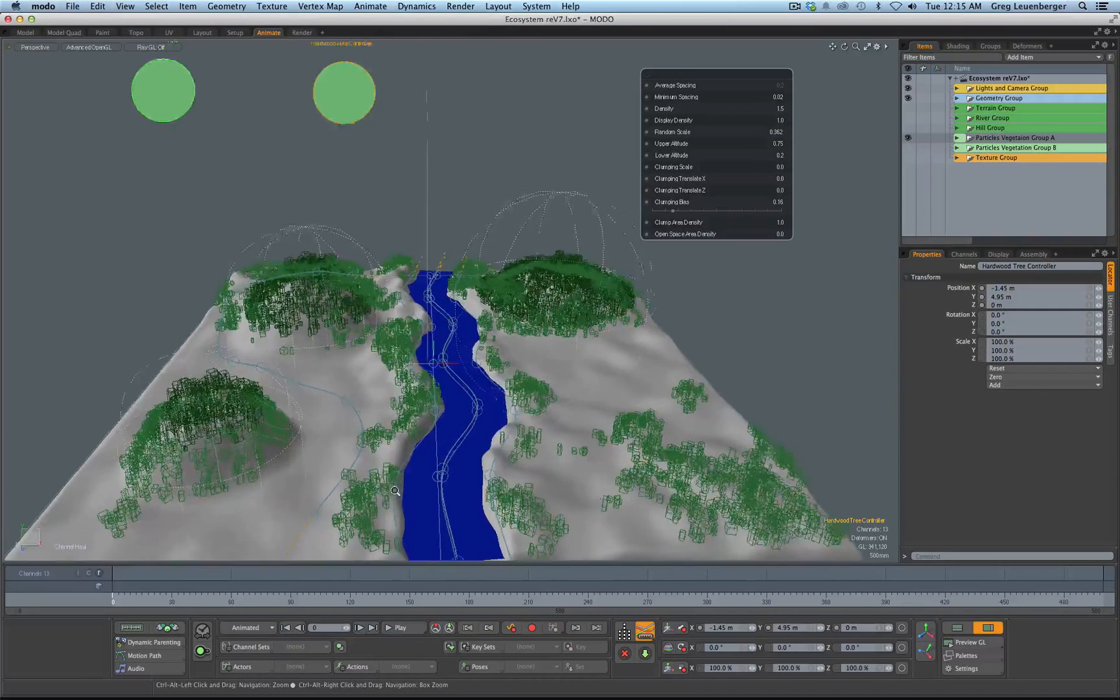
{"action": "left_click_drag", "start_coordinate": [379, 491], "coordinate": [388, 459], "text": "alt"}
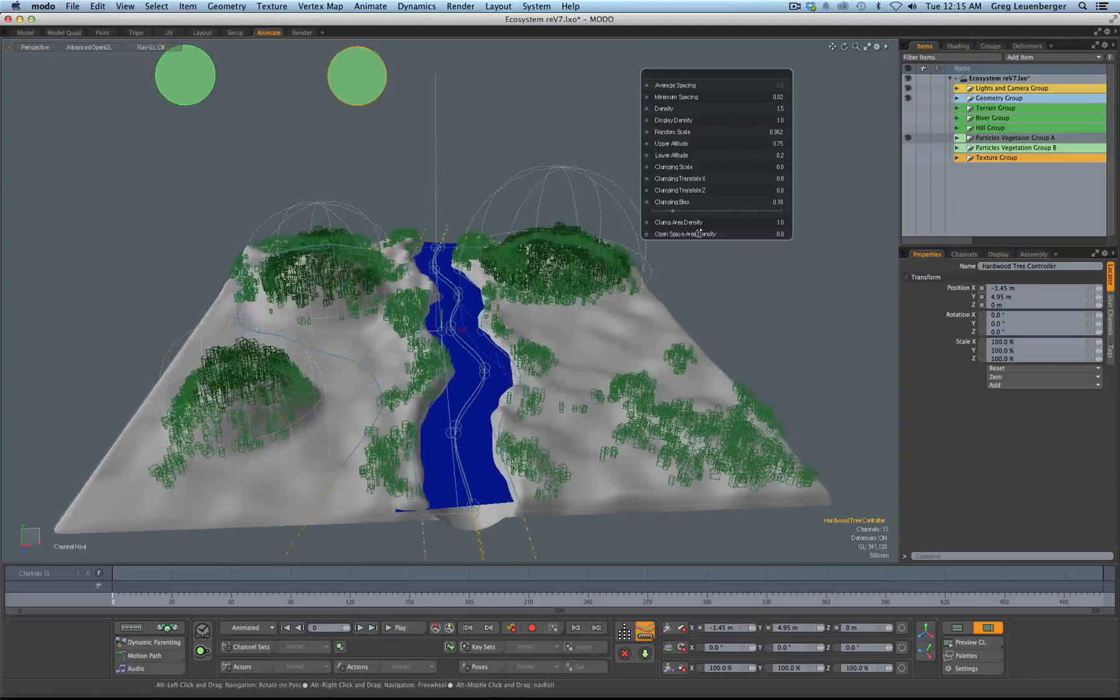
{"action": "left_click", "coordinate": [772, 97]}
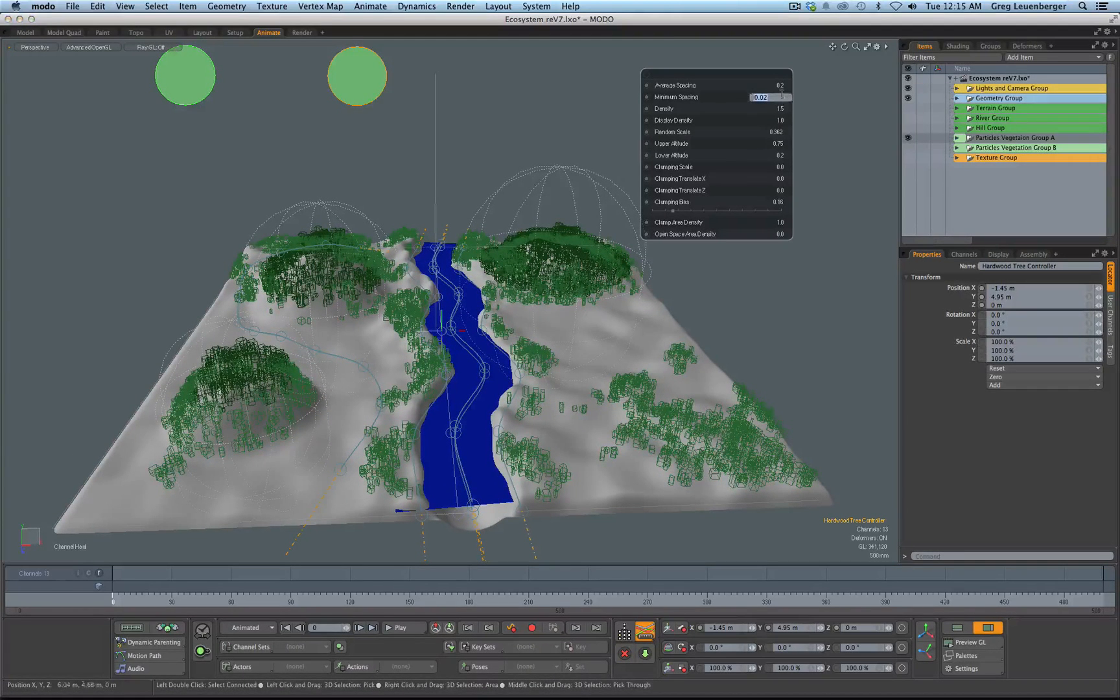
{"action": "type", "text": "0.1"}
{"action": "key", "text": "Return"}
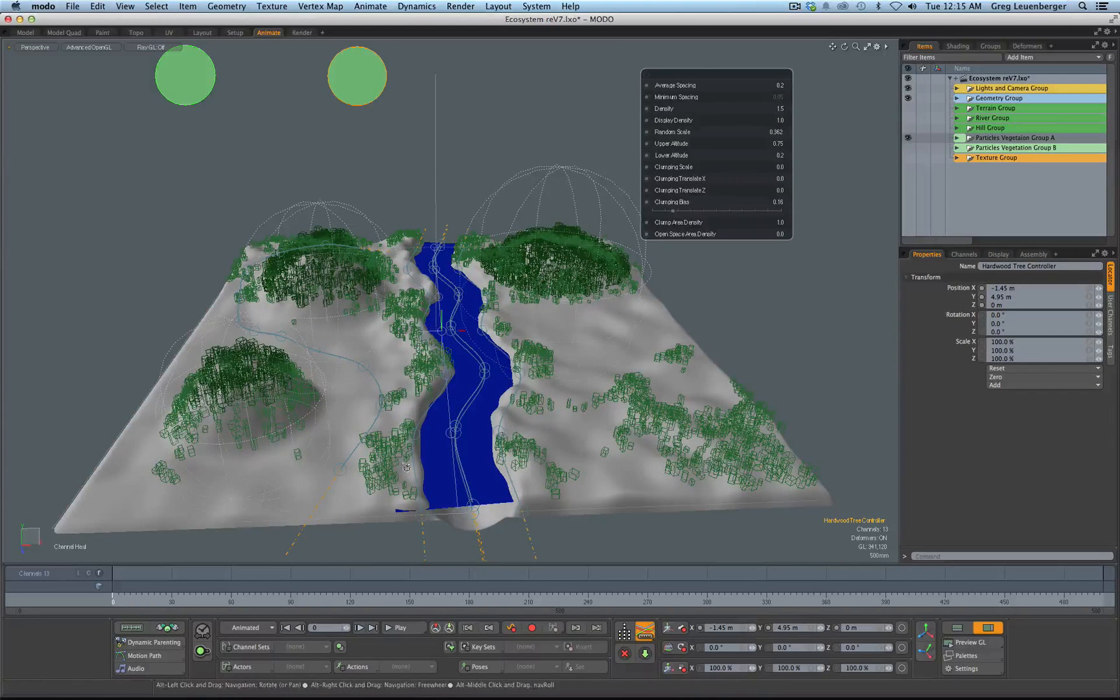
Set the hardwood trees' Average Spacing to 0.1 and Minimum Spacing to 0.02
{"action": "left_click", "coordinate": [779, 86]}
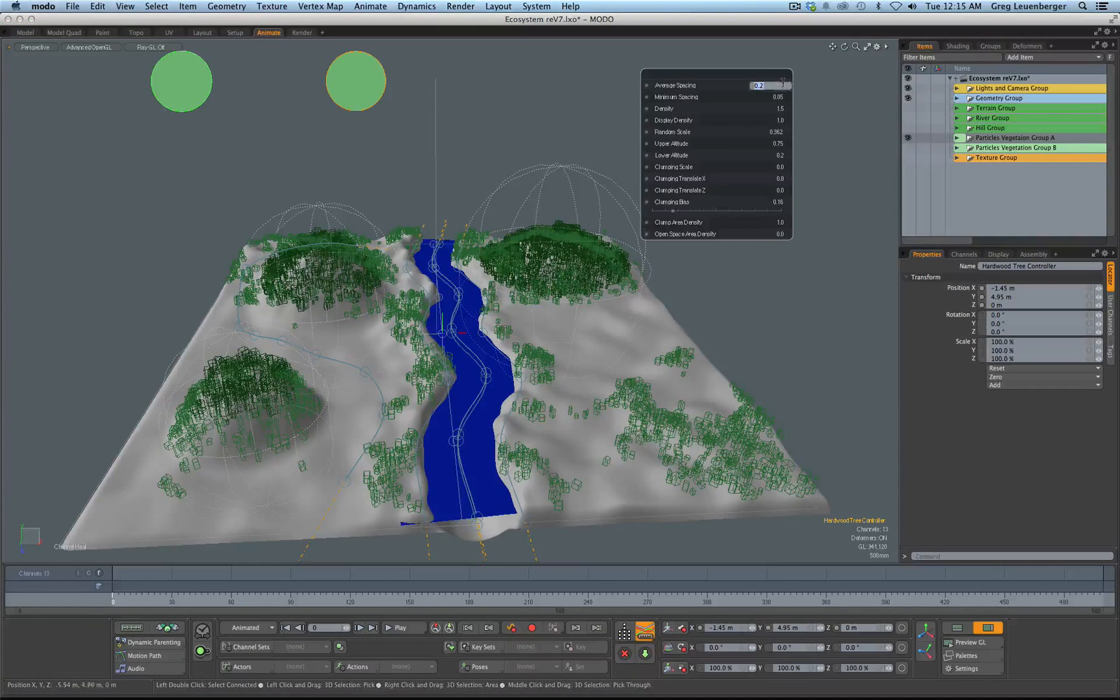
{"action": "type", "text": ".1"}
{"action": "key", "text": "Return"}
{"action": "left_click", "coordinate": [789, 97]}
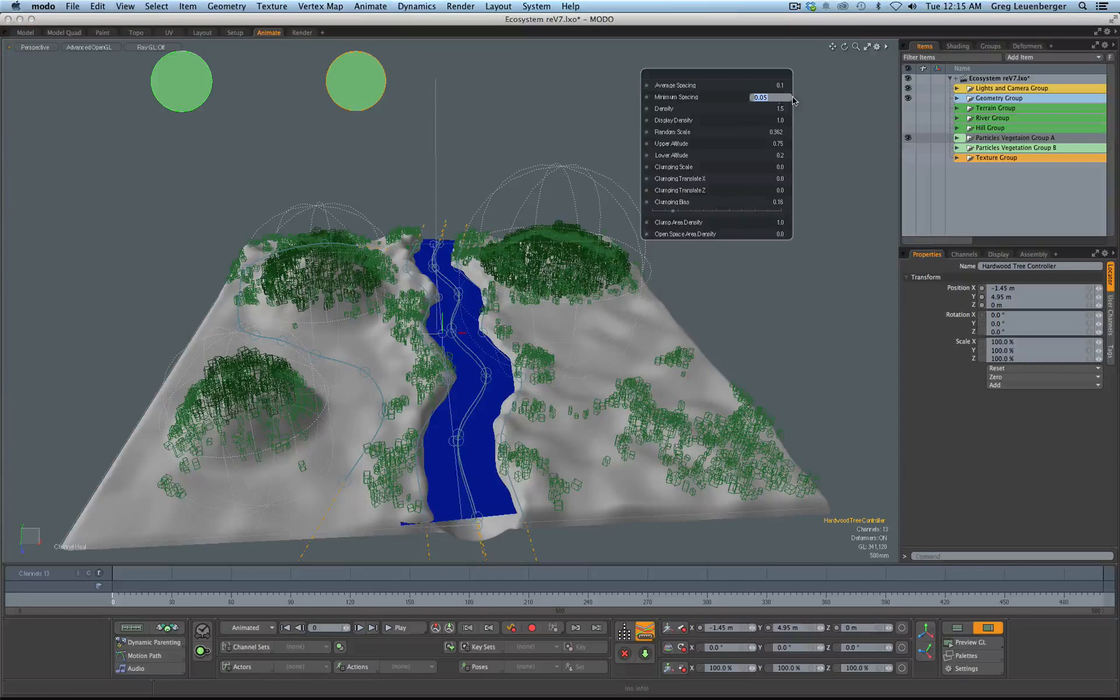
{"action": "type", "text": ".1"}
{"action": "key", "text": "Return"}
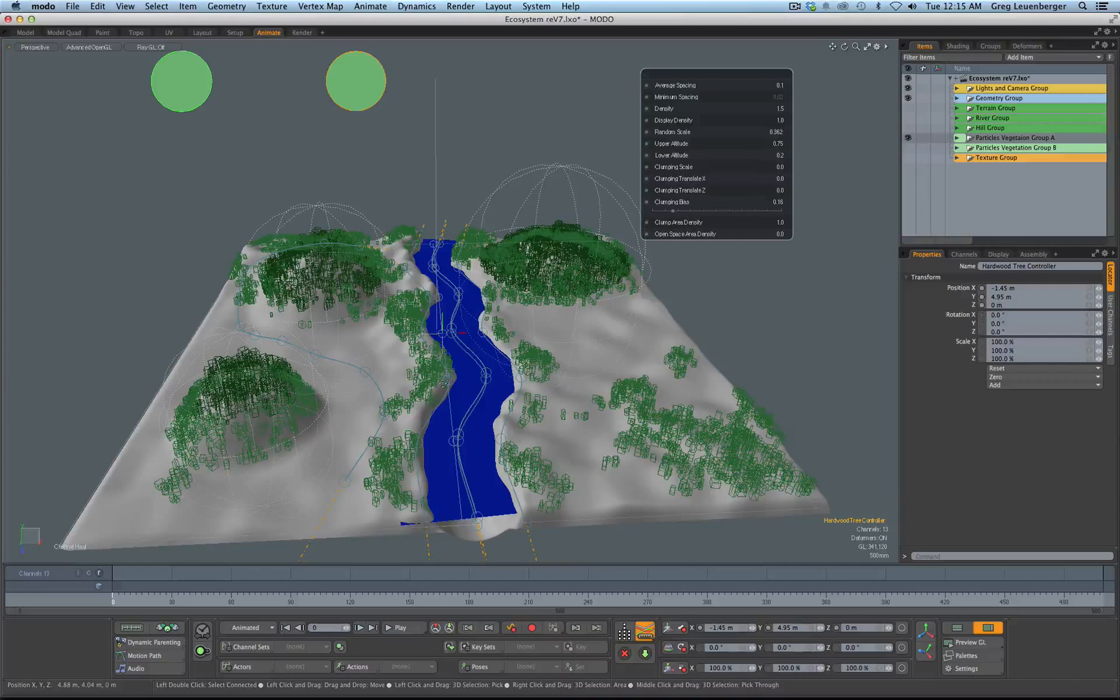
Try a Lower Altitude of 0.01 for the hardwood trees, and undo the change to compare the coverage
{"action": "left_click_drag", "start_coordinate": [445, 383], "coordinate": [400, 369], "text": "alt+shift"}
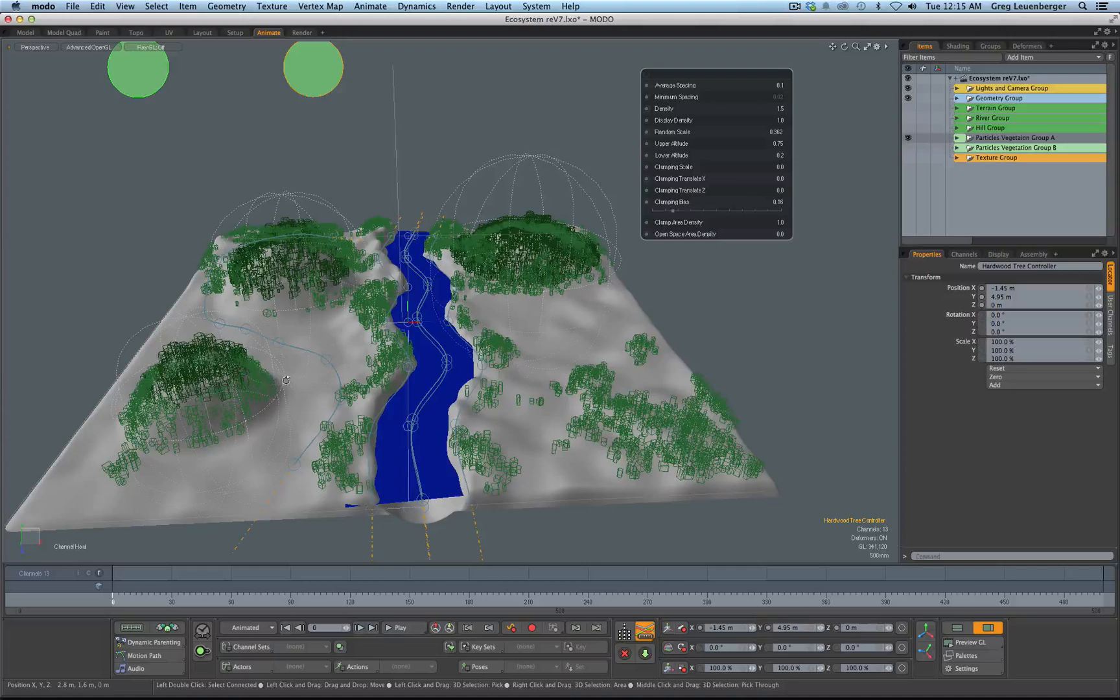
{"action": "left_click_drag", "start_coordinate": [286, 380], "coordinate": [317, 382], "text": "alt"}
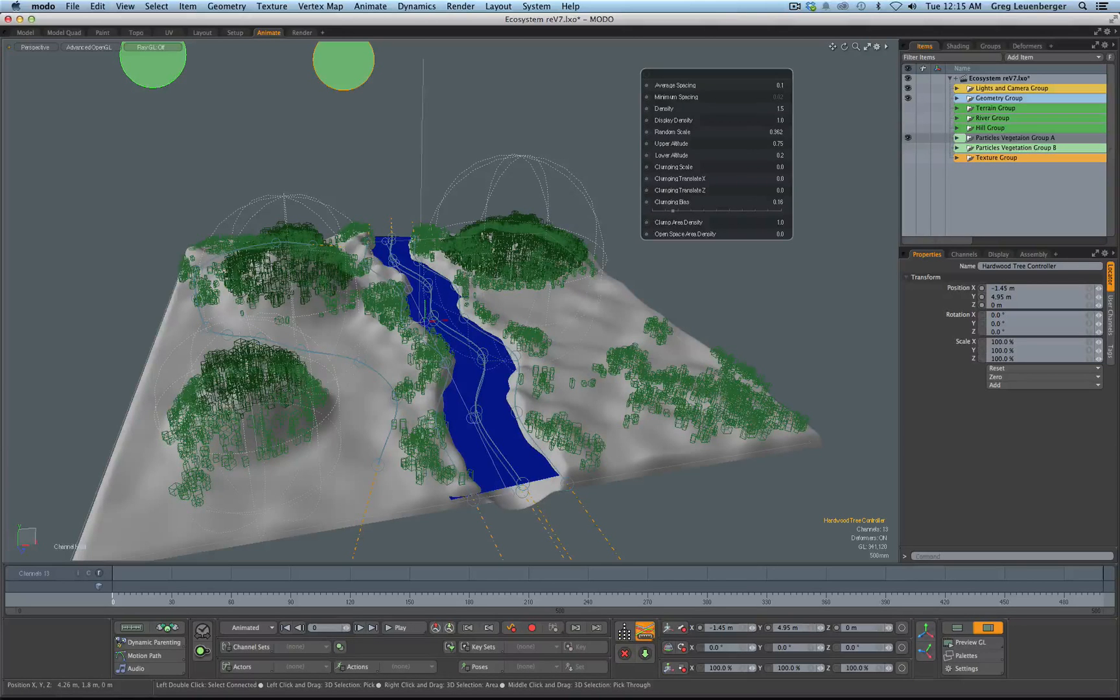
{"action": "left_click", "coordinate": [783, 155]}
{"action": "type", "text": ".01"}
{"action": "key", "text": "Return"}
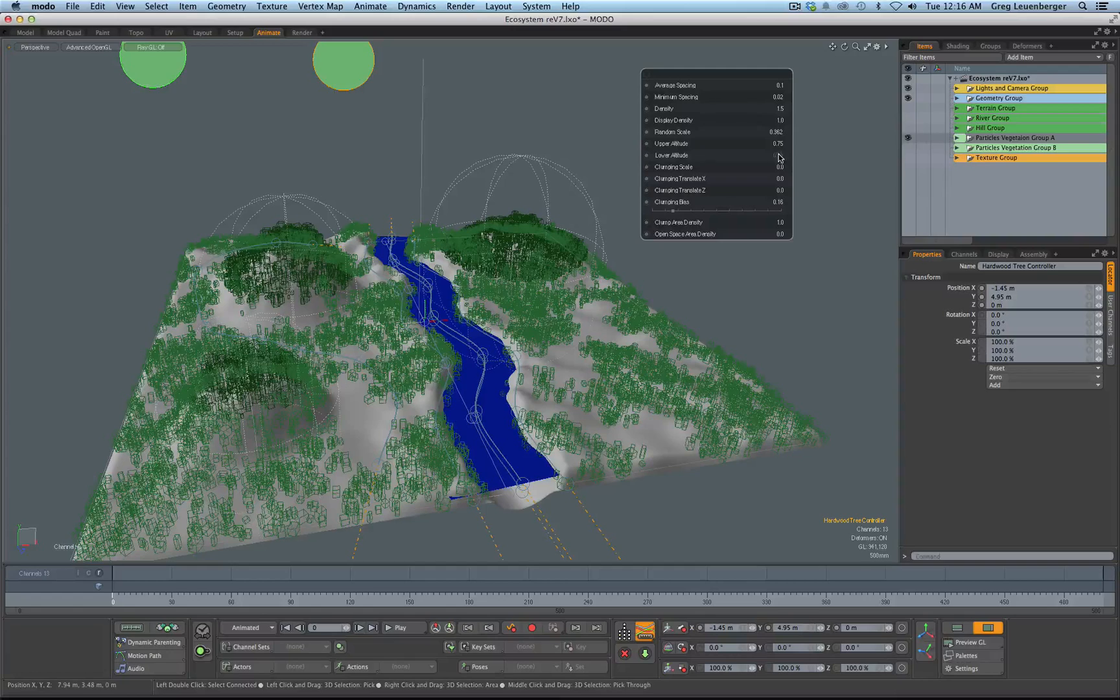
{"action": "key", "text": "super+z"}
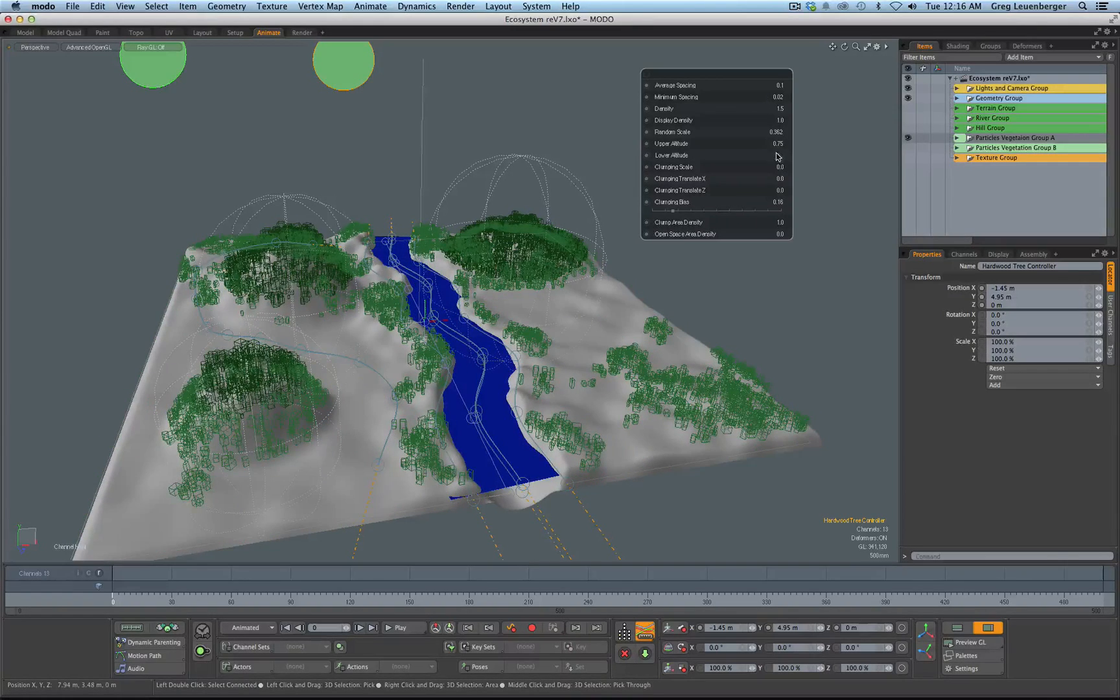
Try a Clumping Translate X of 0.168 for the hardwood trees, and reset it to 0.0
{"action": "left_click_drag", "start_coordinate": [647, 301], "coordinate": [602, 331], "text": "alt"}
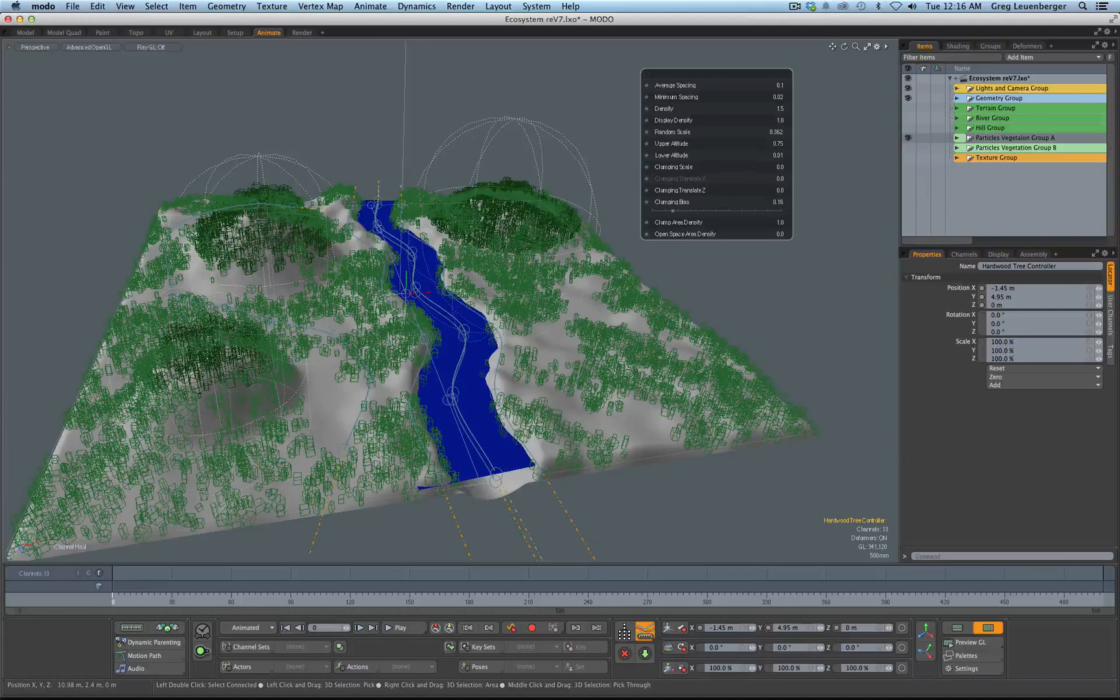
{"action": "left_click_drag", "start_coordinate": [680, 179], "coordinate": [668, 250]}
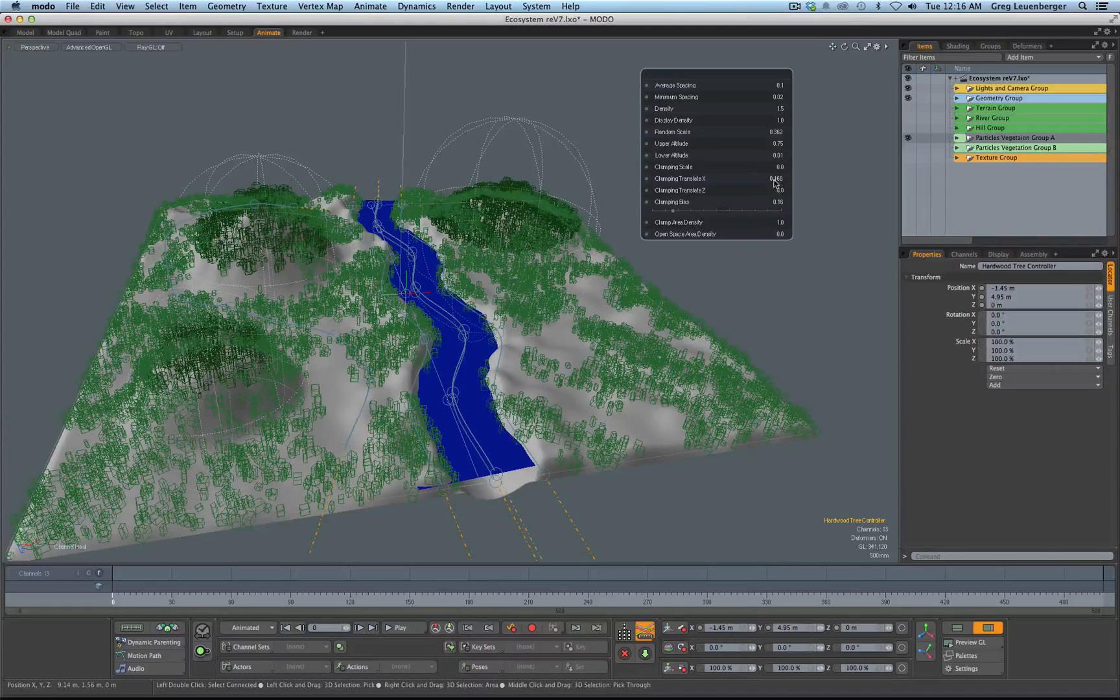
{"action": "left_click", "coordinate": [779, 179]}
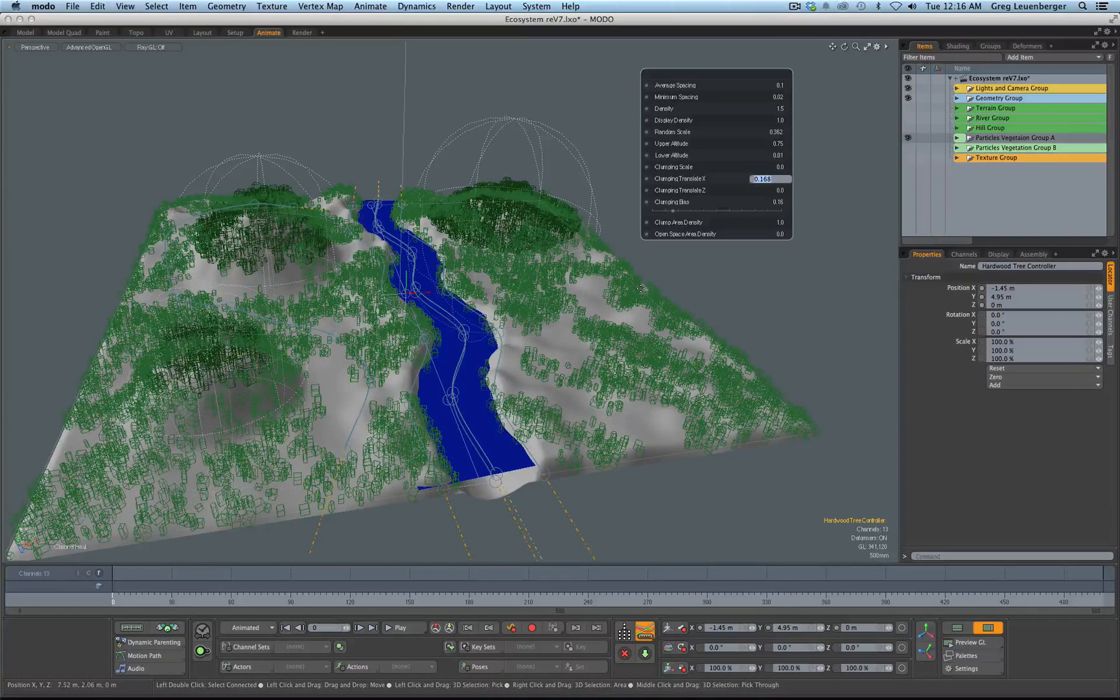
{"action": "key", "text": "Return"}
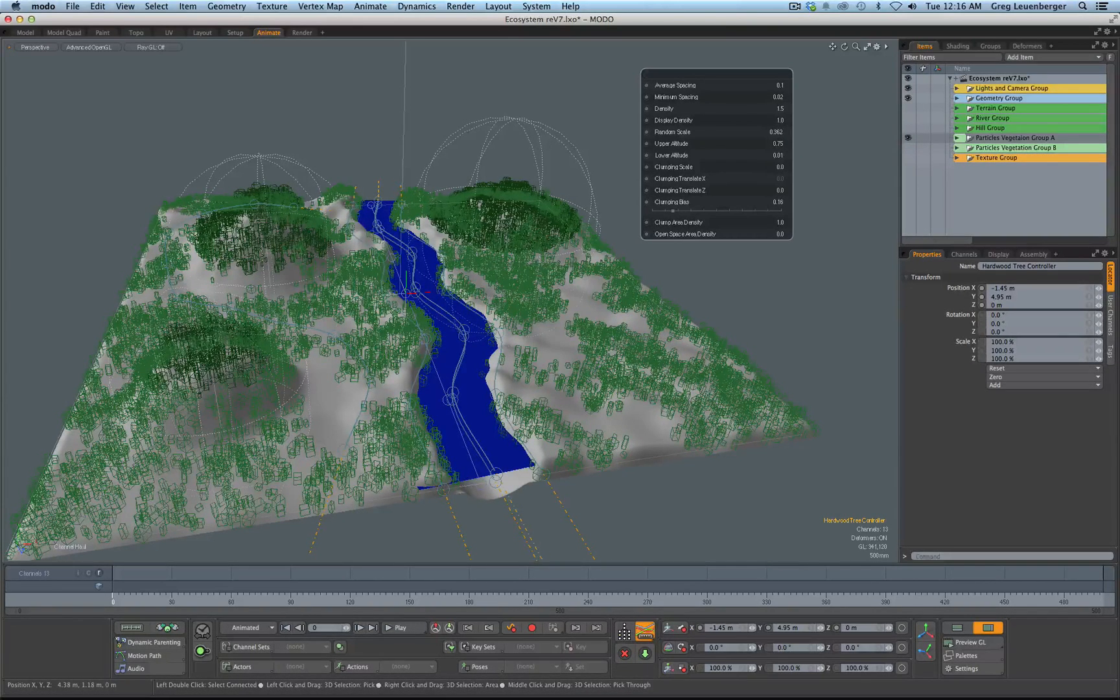
Try raising the hardwood trees' Lower Altitude in two trials, up to 0.25
{"action": "left_click", "coordinate": [778, 155]}
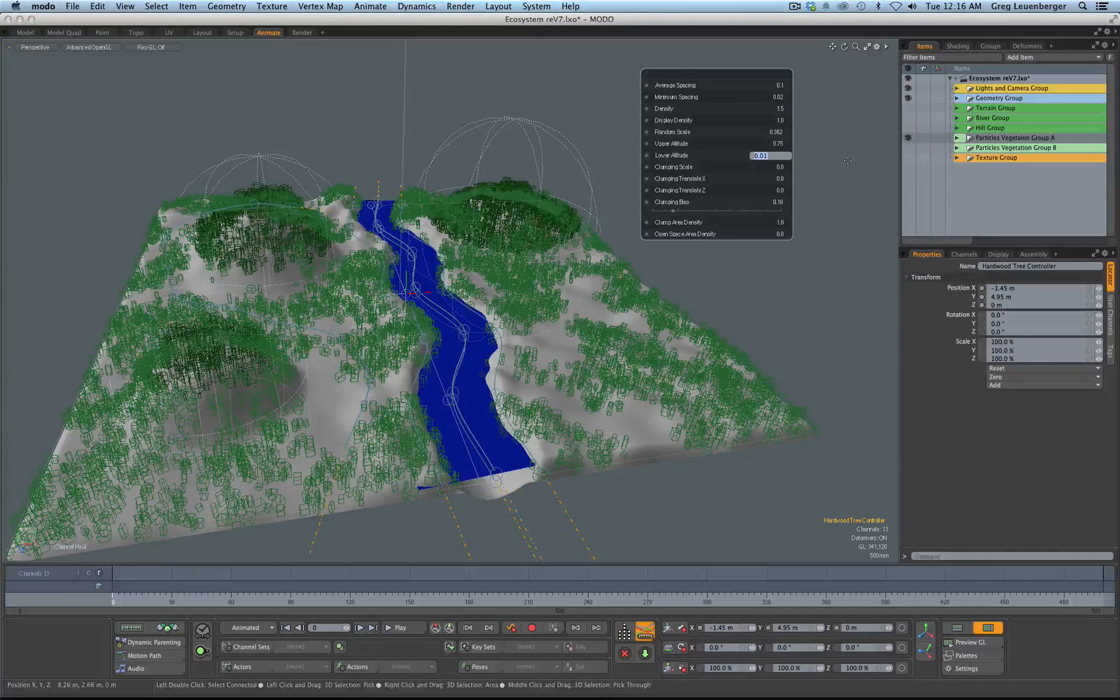
{"action": "key", "text": "Return"}
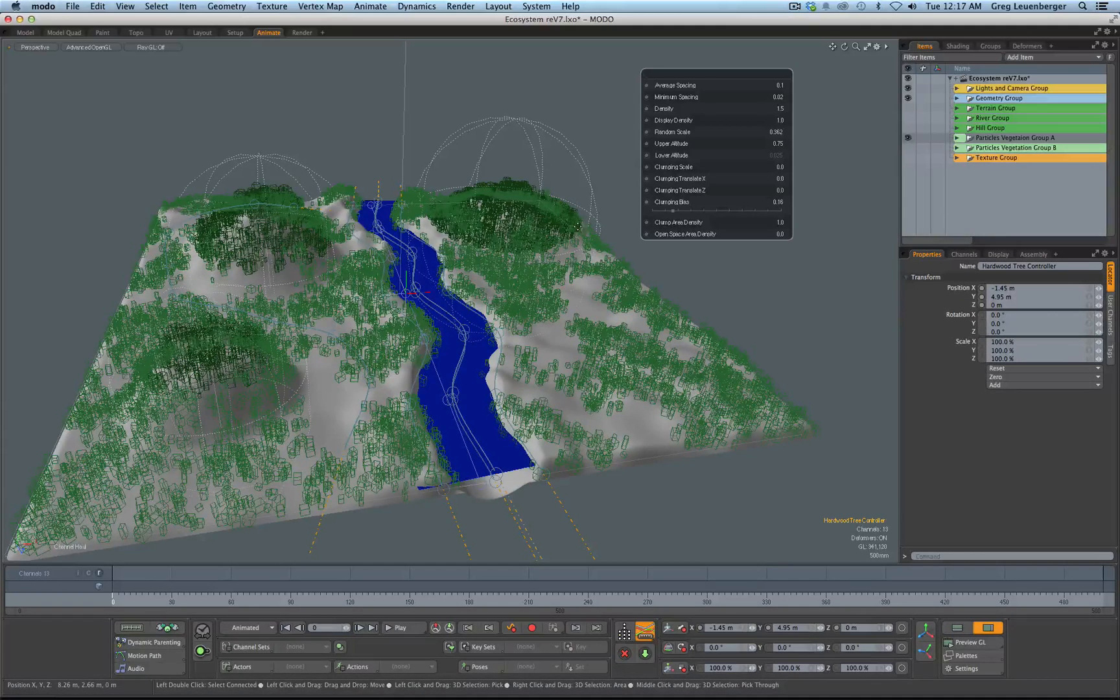
{"action": "left_click_drag", "start_coordinate": [606, 279], "coordinate": [640, 245], "text": "alt"}
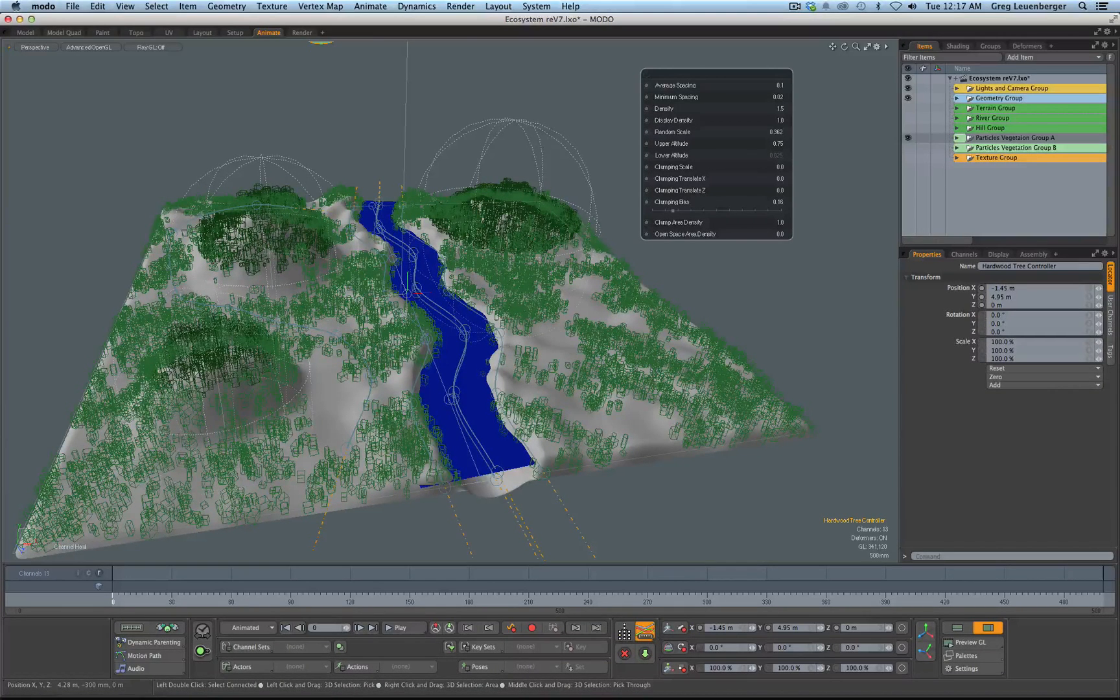
{"action": "left_click", "coordinate": [759, 155]}
{"action": "type", "text": ".0"}
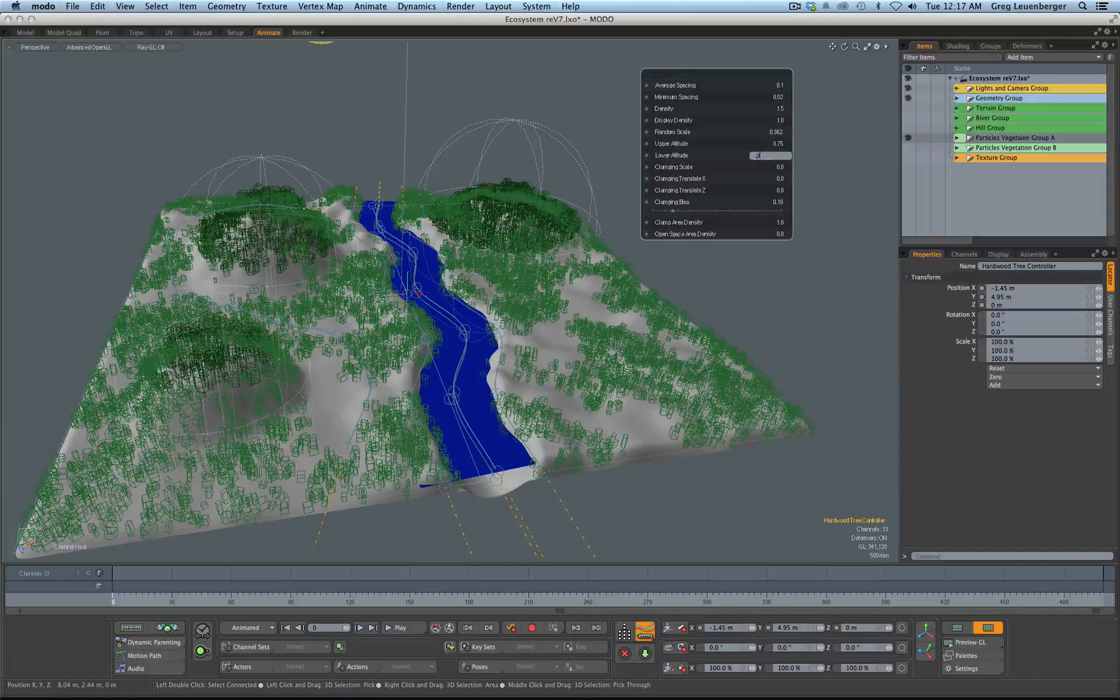
{"action": "key", "text": "Return"}
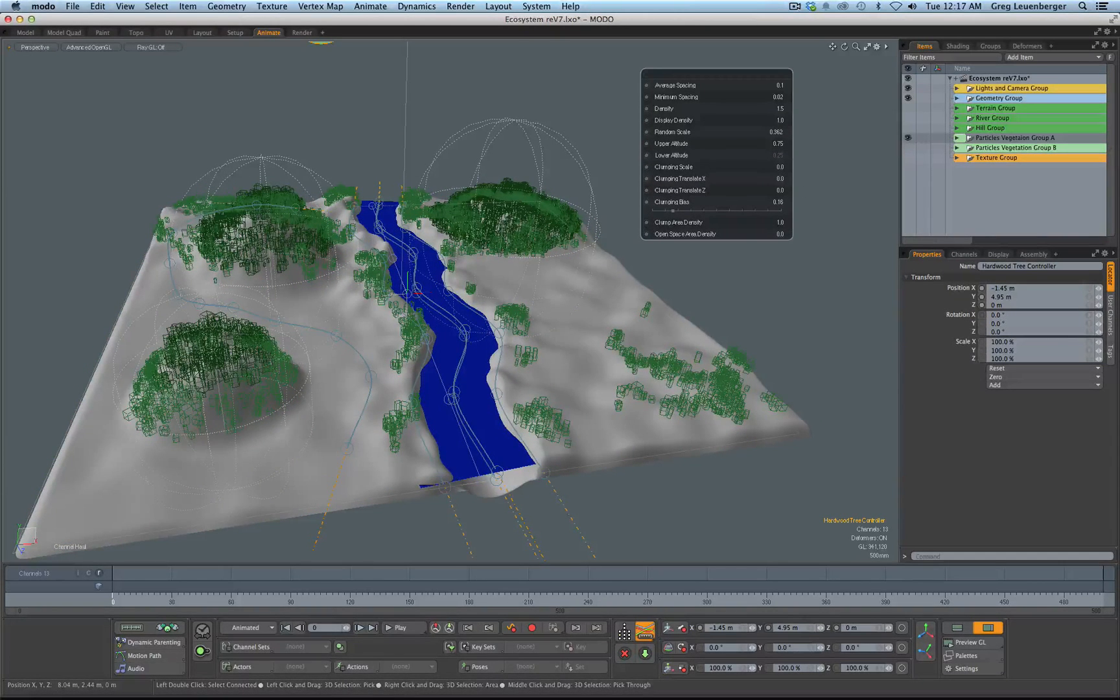
Set the hardwood trees' Lower Altitude to 0.12
{"action": "left_click", "coordinate": [787, 156]}
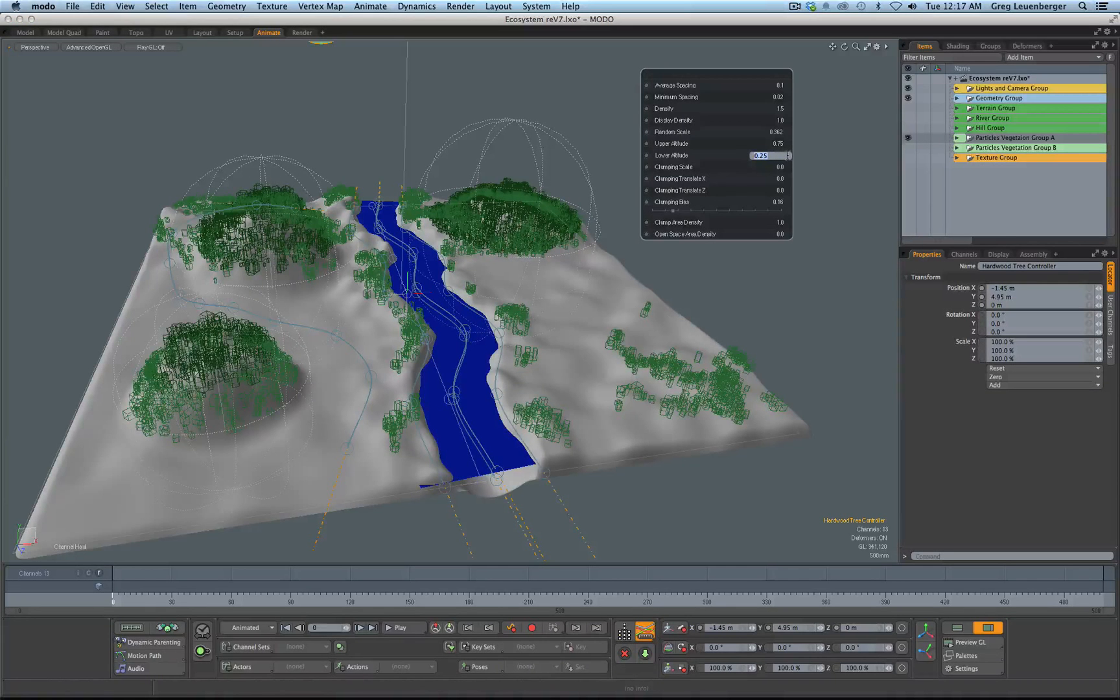
{"action": "key", "text": "Return"}
{"action": "left_click_drag", "start_coordinate": [534, 286], "coordinate": [677, 220], "text": "alt"}
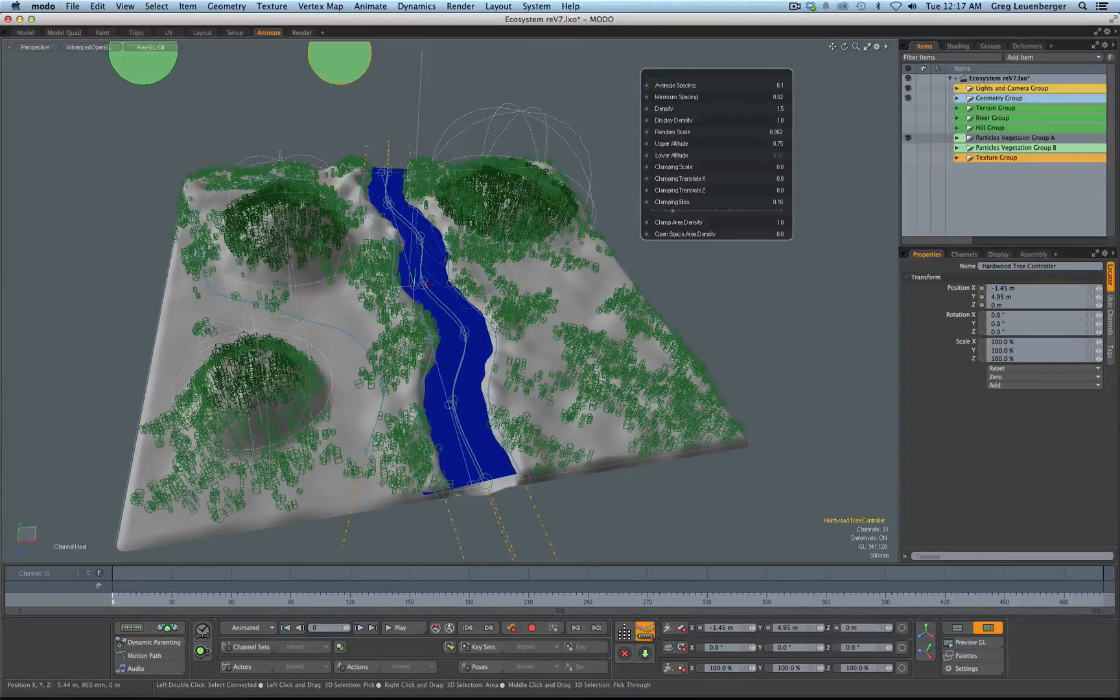
Try a Clumping Bias of 0.45 for the hardwood trees, and bring it back down to 0.15
{"action": "left_click_drag", "start_coordinate": [673, 211], "coordinate": [711, 211]}
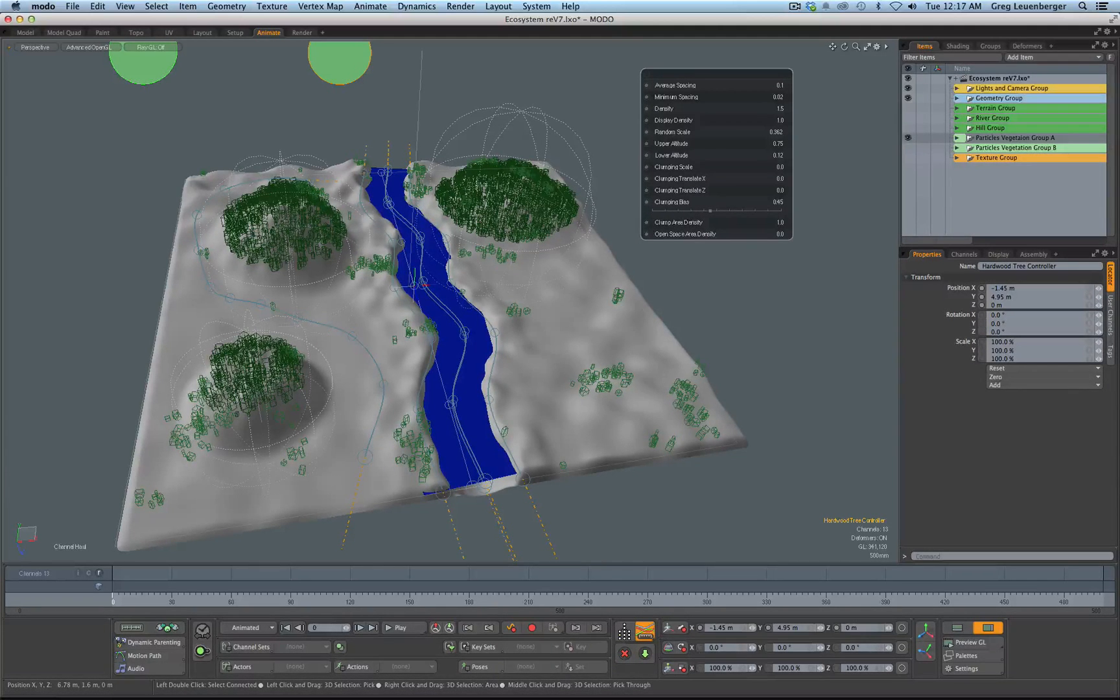
{"action": "left_click_drag", "start_coordinate": [712, 210], "coordinate": [672, 211]}
{"action": "left_click_drag", "start_coordinate": [610, 352], "coordinate": [638, 287], "text": "alt"}
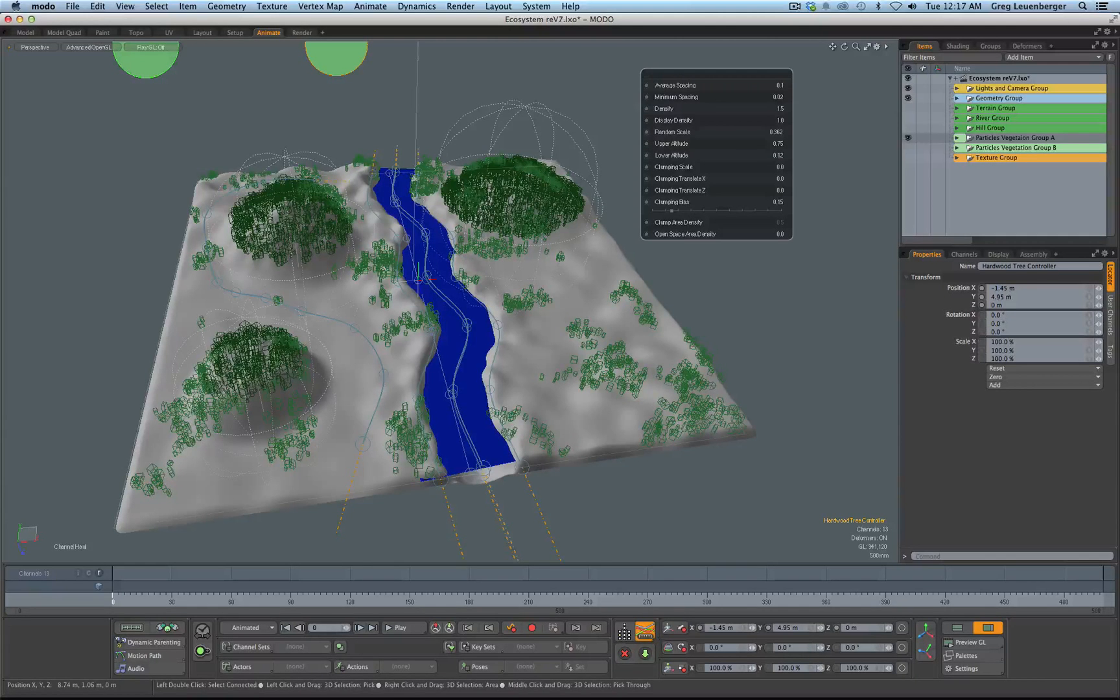
Try a Clump Area Density of 0.5 for the hardwood trees, and restore it to 1.0
{"action": "left_click", "coordinate": [780, 222]}
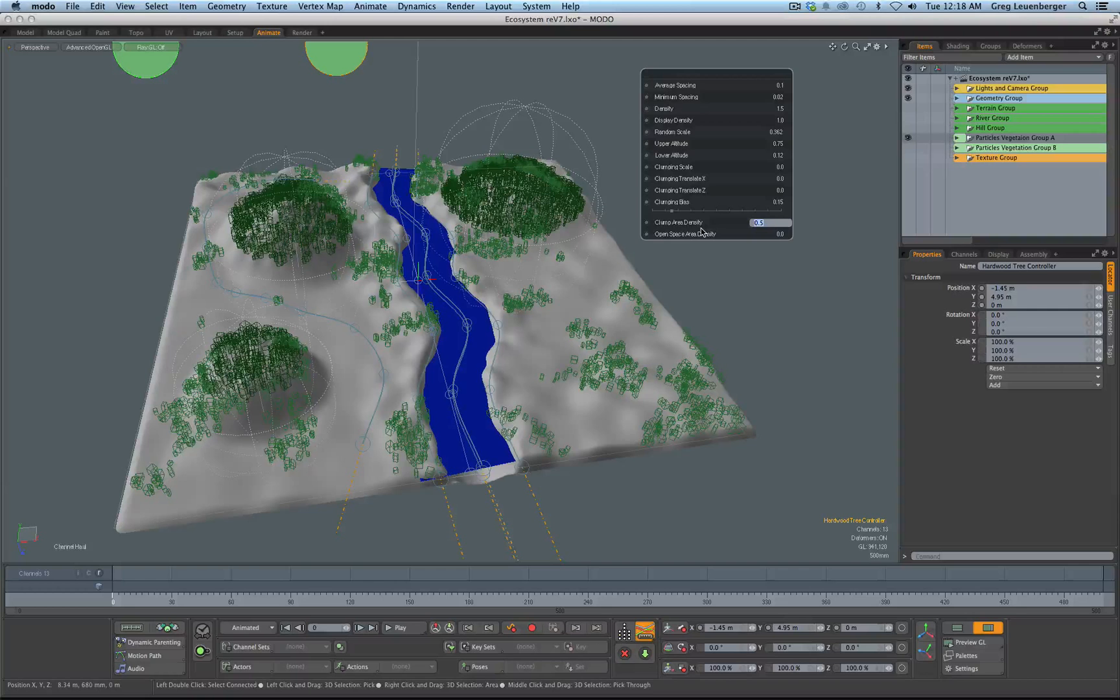
{"action": "key", "text": "BackSpace"}
{"action": "type", "text": ".5"}
{"action": "key", "text": "Return"}
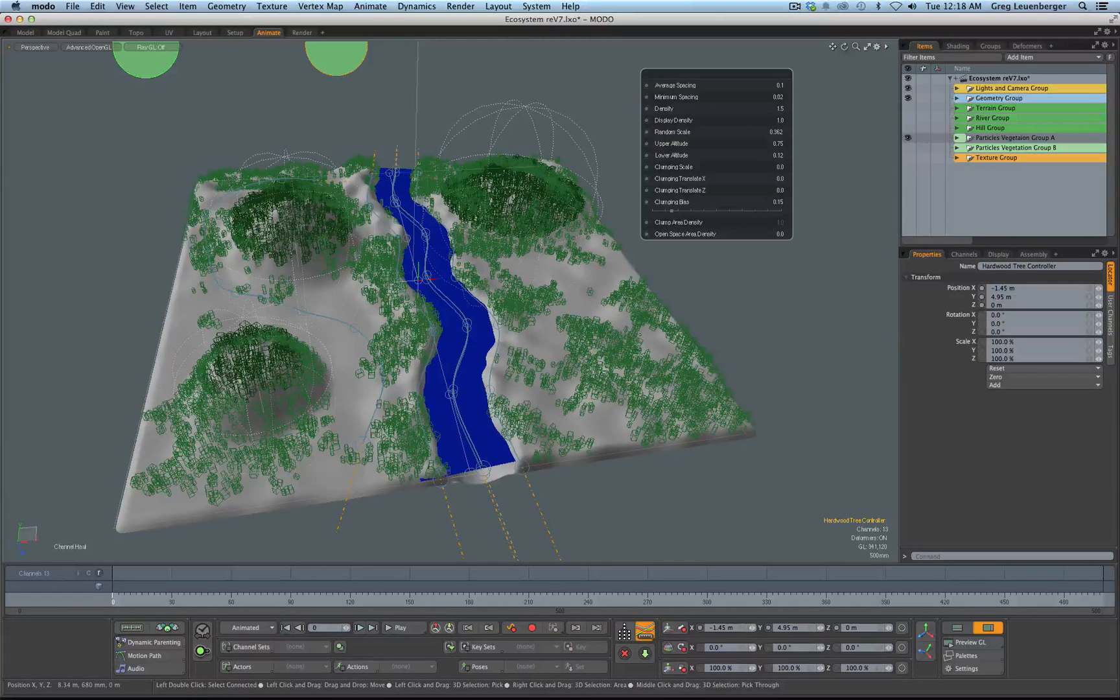
Show Particles Vegetation Group B and examine how its plants are distributed over the terrain
{"action": "left_click_drag", "start_coordinate": [813, 255], "coordinate": [717, 262], "text": "ctrl+alt"}
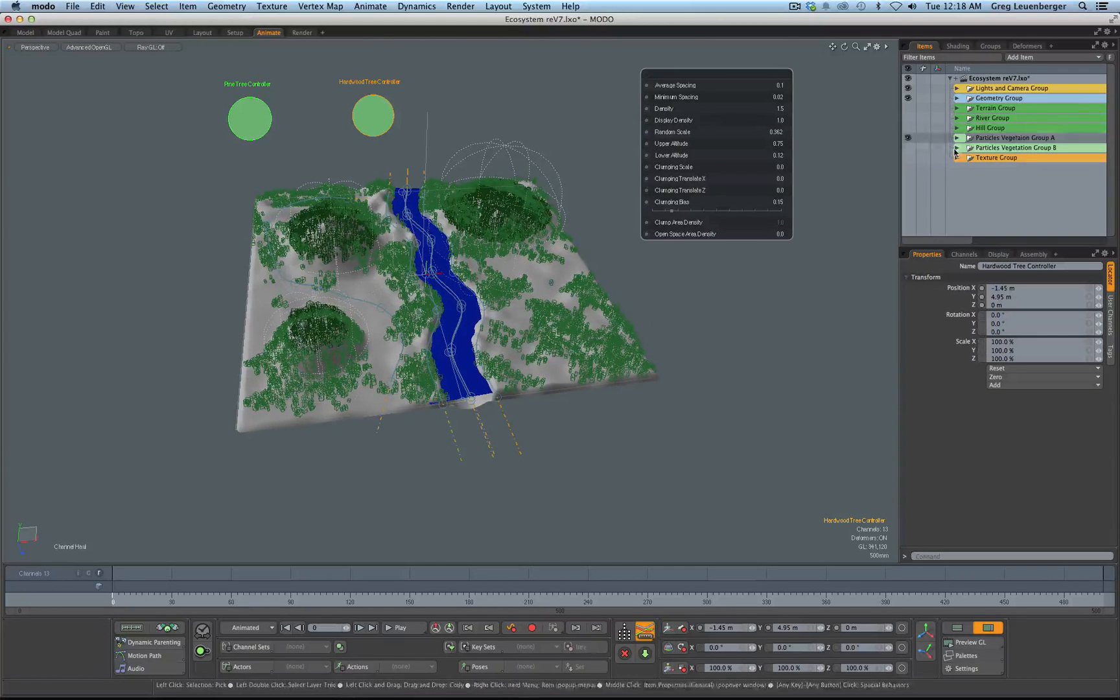
{"action": "left_click", "coordinate": [908, 148]}
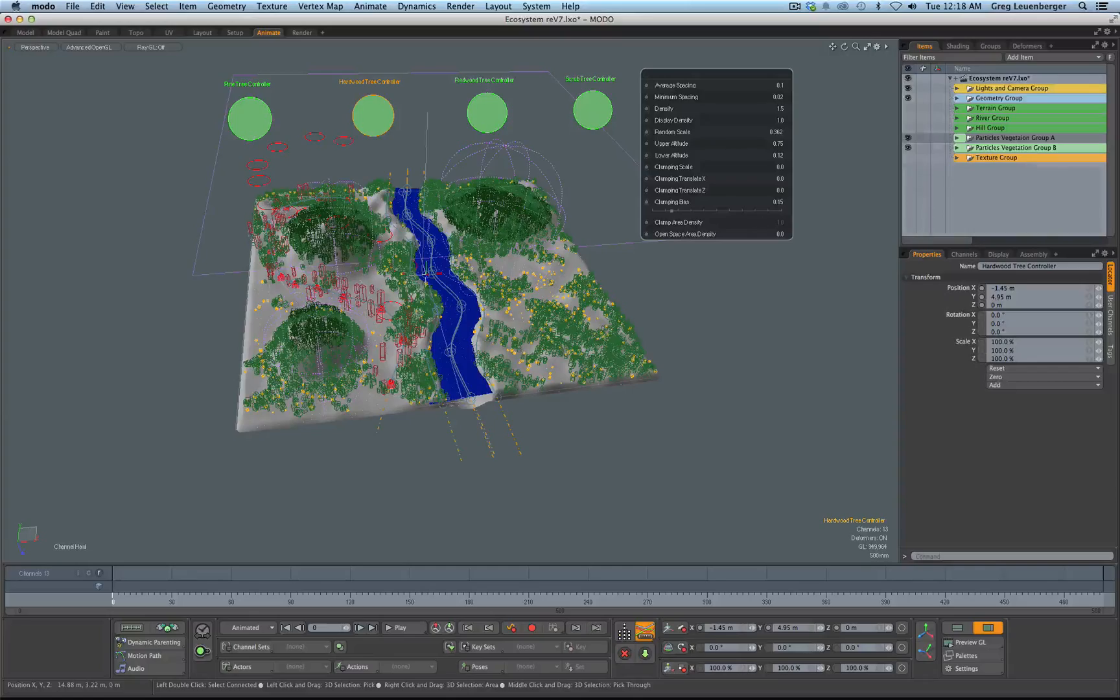
{"action": "left_click_drag", "start_coordinate": [526, 303], "coordinate": [545, 246], "text": "ctrl+alt"}
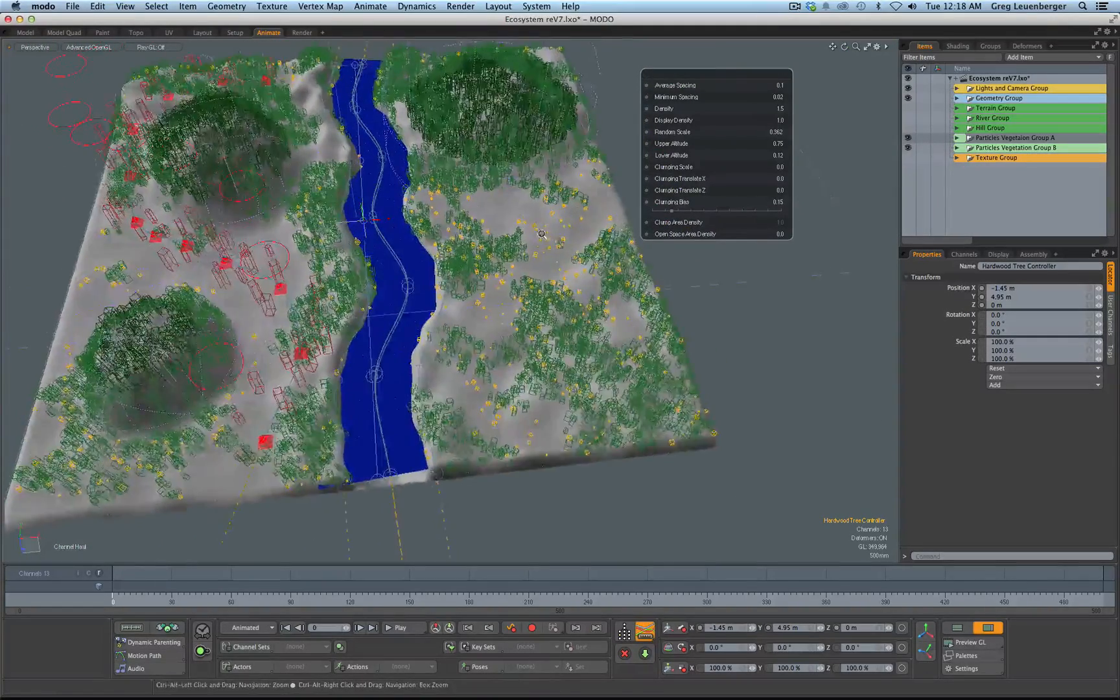
{"action": "scroll", "coordinate": [544, 245], "scroll_direction": "up", "scroll_amount": 4}
{"action": "scroll", "coordinate": [461, 327], "scroll_direction": "down", "scroll_amount": 5, "text": "alt"}
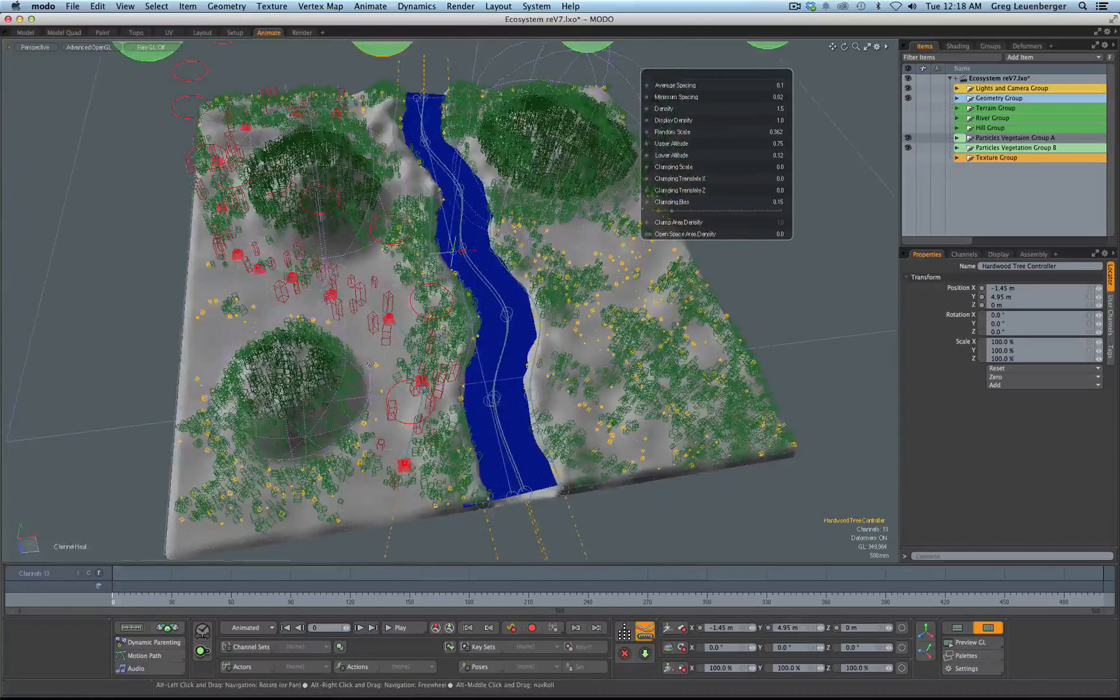
Hide Particles Vegetation Group A so that only the plants of group B are displayed on the terrain
{"action": "left_click_drag", "start_coordinate": [370, 364], "coordinate": [326, 385], "text": "alt"}
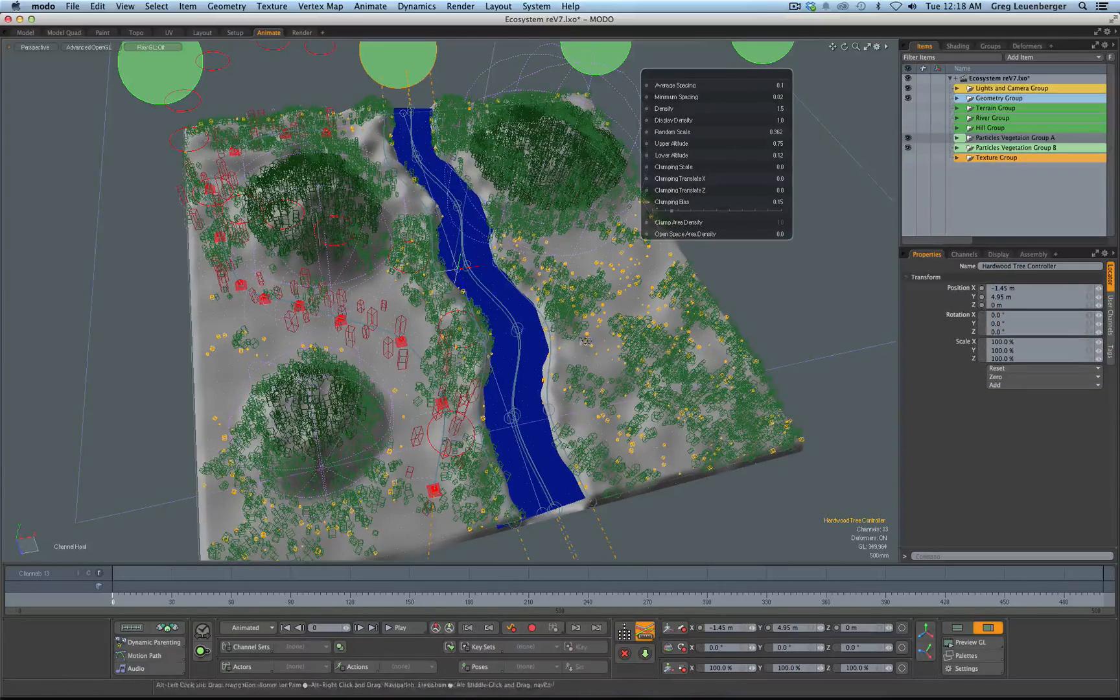
{"action": "left_click_drag", "start_coordinate": [484, 378], "coordinate": [477, 326], "text": "alt+shift"}
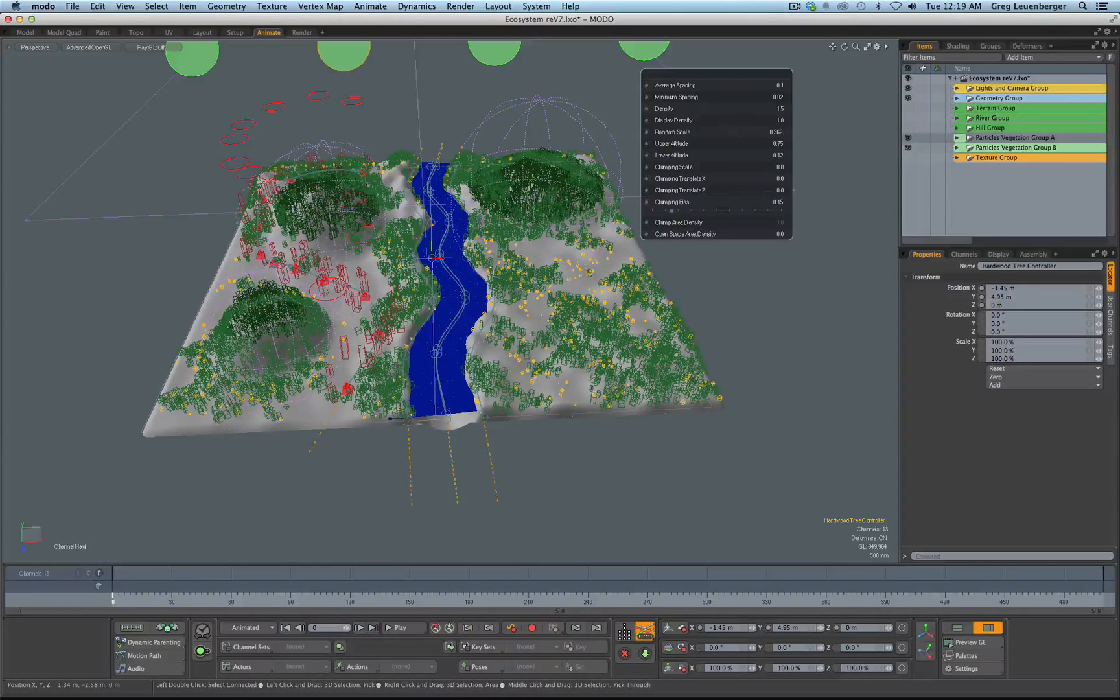
{"action": "left_click_drag", "start_coordinate": [417, 280], "coordinate": [447, 260], "text": "alt"}
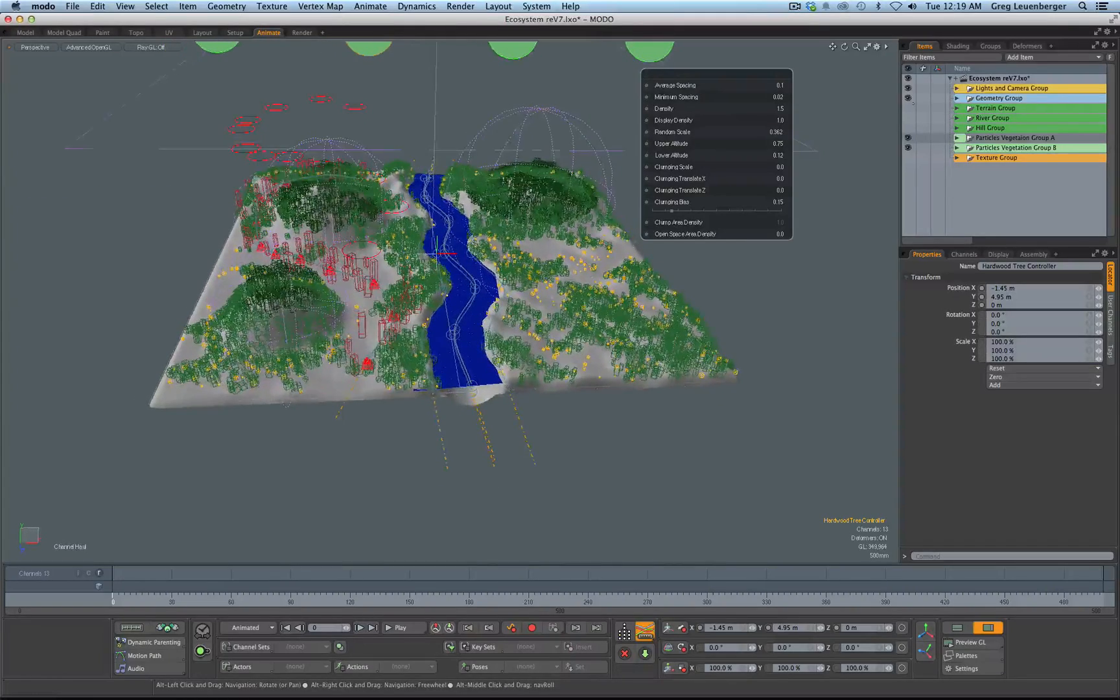
{"action": "left_click", "coordinate": [908, 138]}
{"action": "left_click_drag", "start_coordinate": [558, 279], "coordinate": [552, 284], "text": "alt+shift"}
{"action": "left_click_drag", "start_coordinate": [367, 173], "coordinate": [369, 206], "text": "alt+shift"}
{"action": "left_click_drag", "start_coordinate": [370, 206], "coordinate": [376, 234], "text": "alt"}
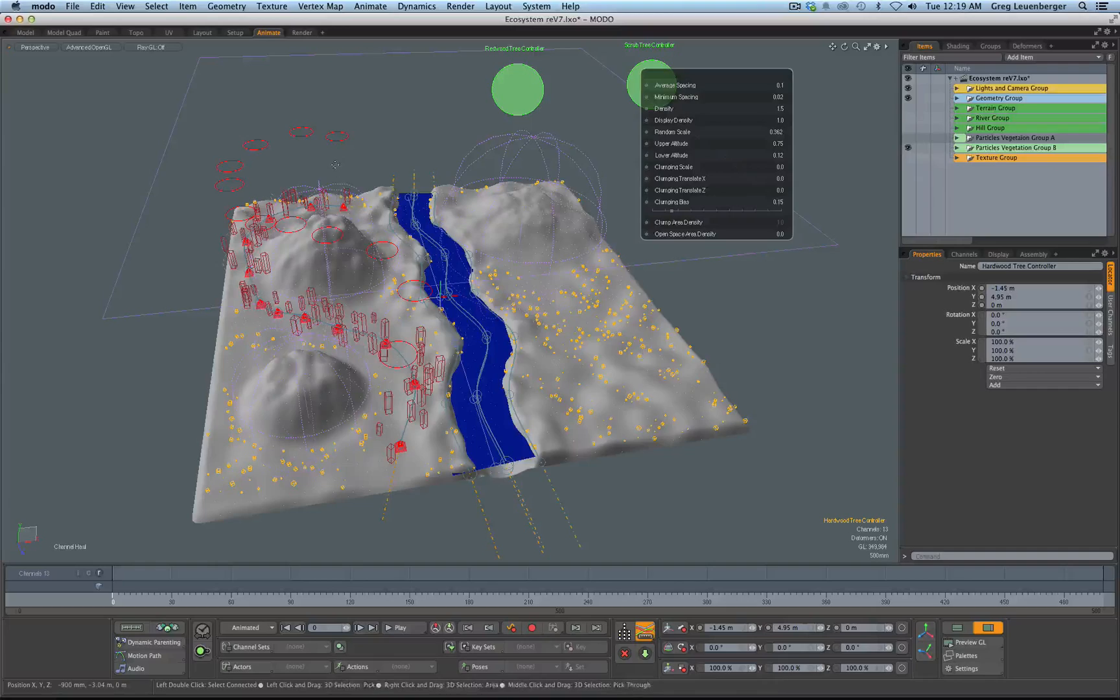
Select all the Particle Path A movers above the terrain and shift them together toward the river
{"action": "left_click_drag", "start_coordinate": [335, 165], "coordinate": [370, 117], "text": "alt"}
{"action": "left_click", "coordinate": [350, 184]}
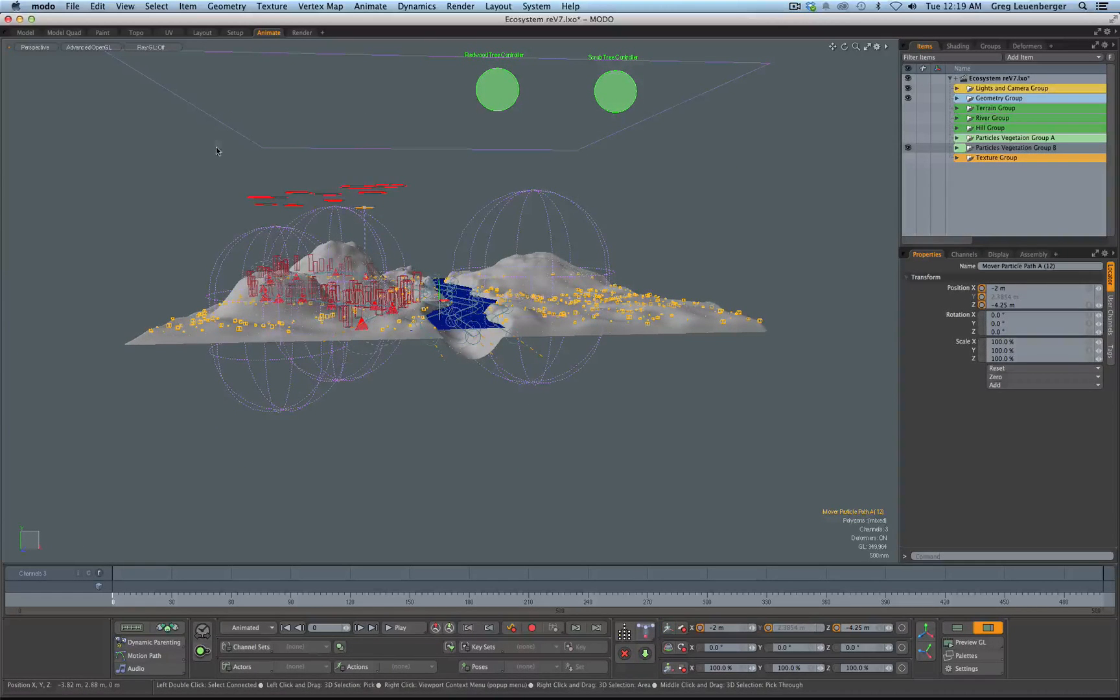
{"action": "right_click_drag", "start_coordinate": [217, 147], "coordinate": [423, 209]}
{"action": "left_click_drag", "start_coordinate": [422, 208], "coordinate": [366, 271], "text": "alt"}
{"action": "key", "text": "w"}
{"action": "left_click_drag", "start_coordinate": [313, 202], "coordinate": [454, 195]}
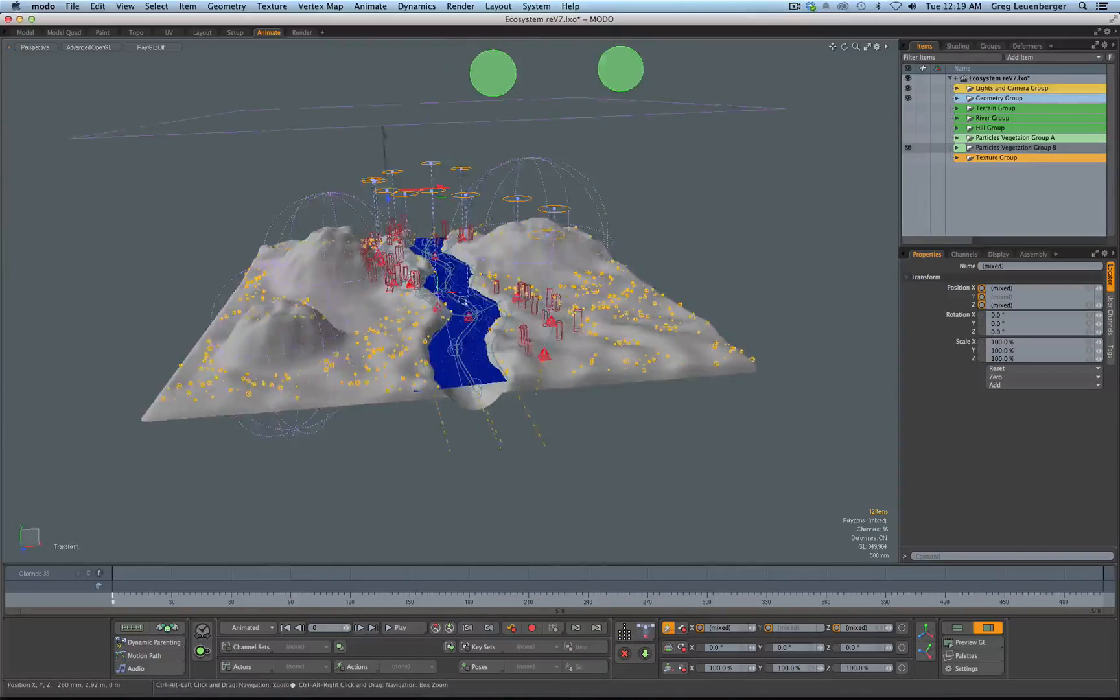
{"action": "left_click_drag", "start_coordinate": [464, 301], "coordinate": [482, 462], "text": "ctrl+alt"}
{"action": "left_click_drag", "start_coordinate": [450, 374], "coordinate": [483, 300], "text": "alt"}
{"action": "mouse_move", "coordinate": [532, 331]}
{"action": "left_mouse_down", "text": "alt"}
{"action": "mouse_move", "coordinate": [508, 407]}
{"action": "mouse_move", "coordinate": [512, 337]}
{"action": "mouse_move", "coordinate": [526, 328]}
{"action": "left_mouse_up", "text": "alt"}
{"action": "left_click", "coordinate": [668, 167]}
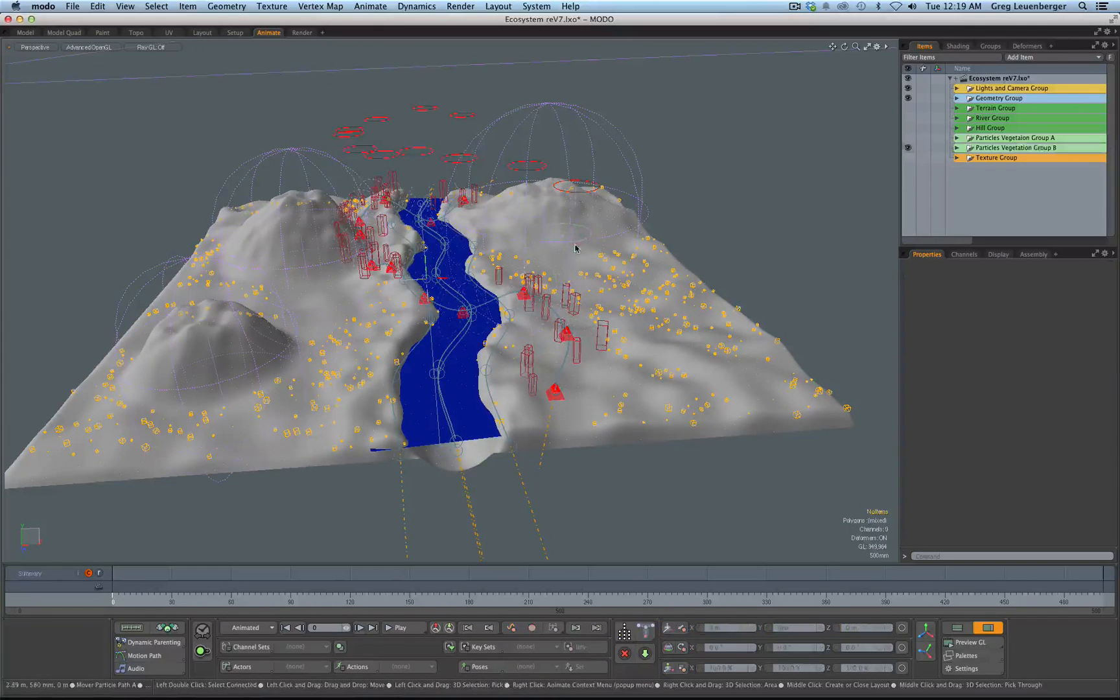
Move the nearest end mover, Mover Particle Path A, away from the river to about 3.38 m in X
{"action": "left_click", "coordinate": [575, 248]}
{"action": "key", "text": "w"}
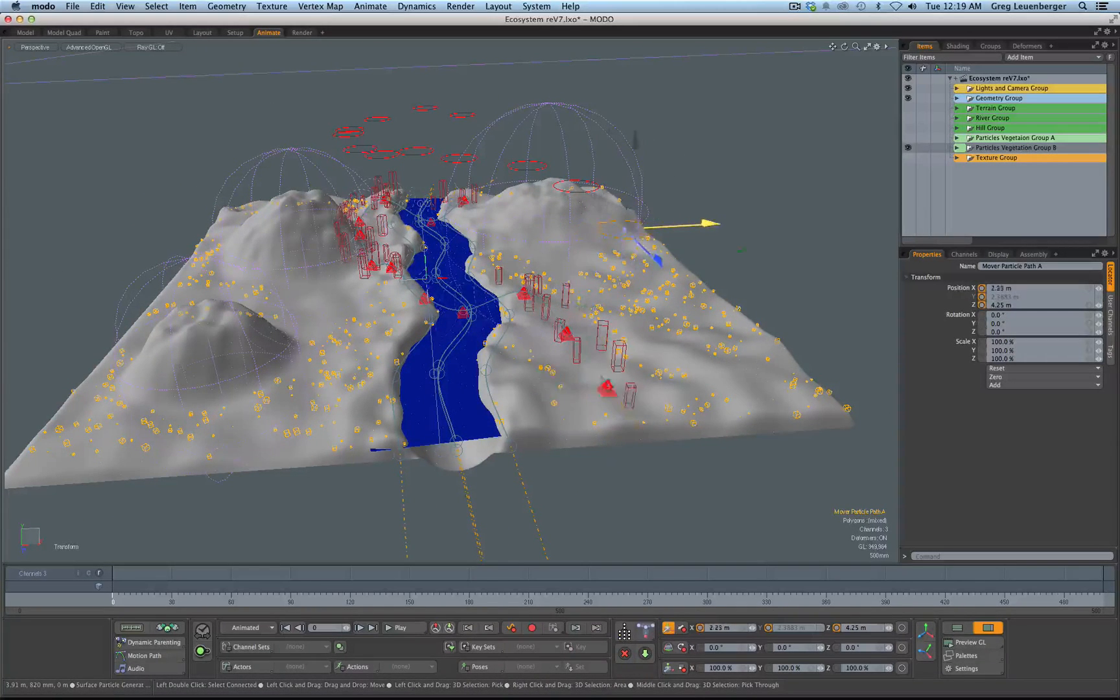
{"action": "left_click_drag", "start_coordinate": [700, 224], "coordinate": [623, 228]}
{"action": "left_click_drag", "start_coordinate": [705, 224], "coordinate": [804, 218]}
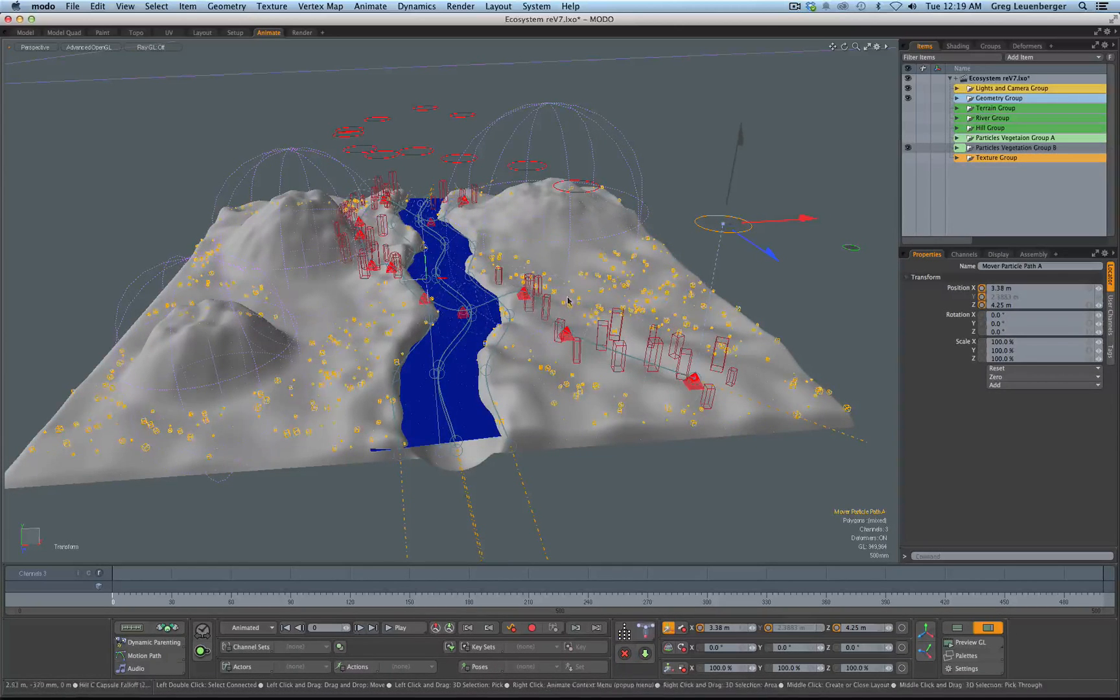
{"action": "left_click_drag", "start_coordinate": [454, 389], "coordinate": [529, 439], "text": "alt"}
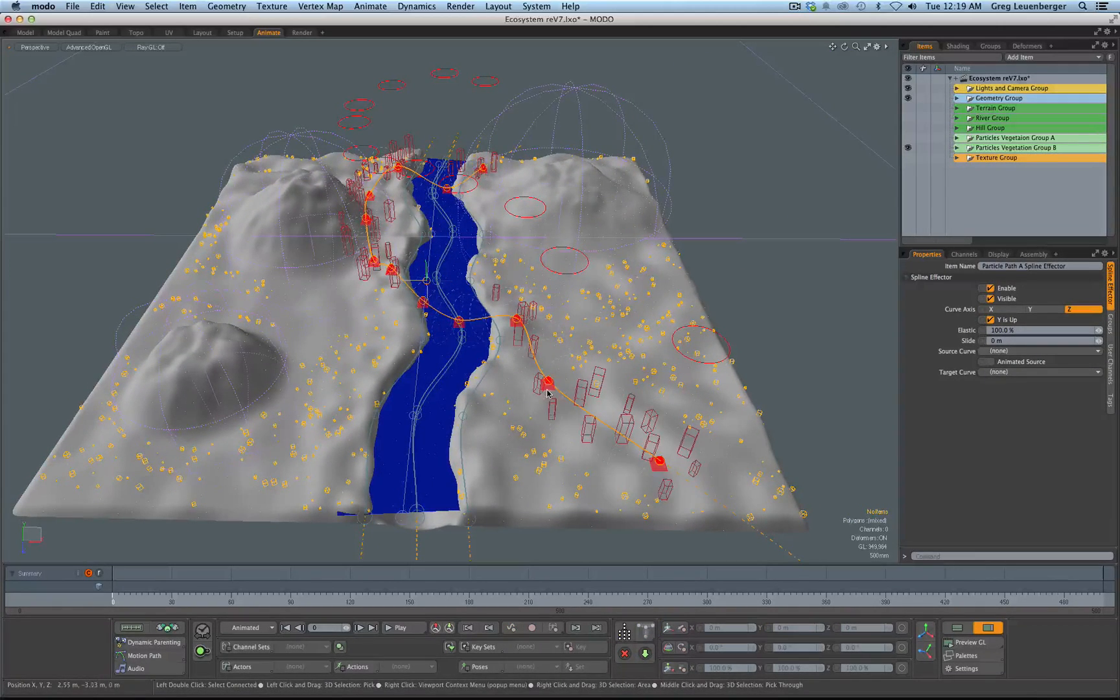
Move the neighbouring path mover, Mover Particle Path A (2), to about 3.28 m in Z
{"action": "left_click_drag", "start_coordinate": [547, 394], "coordinate": [550, 321], "text": "alt"}
{"action": "left_click", "coordinate": [587, 218]}
{"action": "key", "text": "w"}
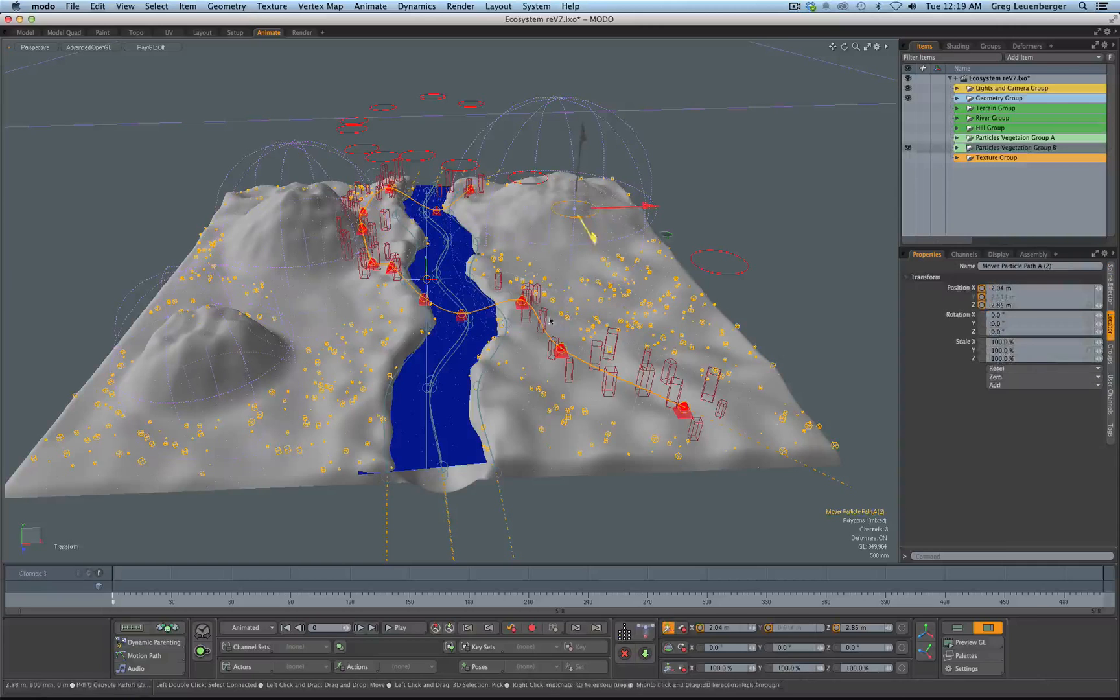
{"action": "mouse_move", "coordinate": [598, 245]}
{"action": "left_mouse_down"}
{"action": "mouse_move", "coordinate": [585, 225]}
{"action": "mouse_move", "coordinate": [610, 266]}
{"action": "mouse_move", "coordinate": [601, 253]}
{"action": "left_mouse_up"}
{"action": "left_click_drag", "start_coordinate": [550, 305], "coordinate": [521, 342], "text": "alt"}
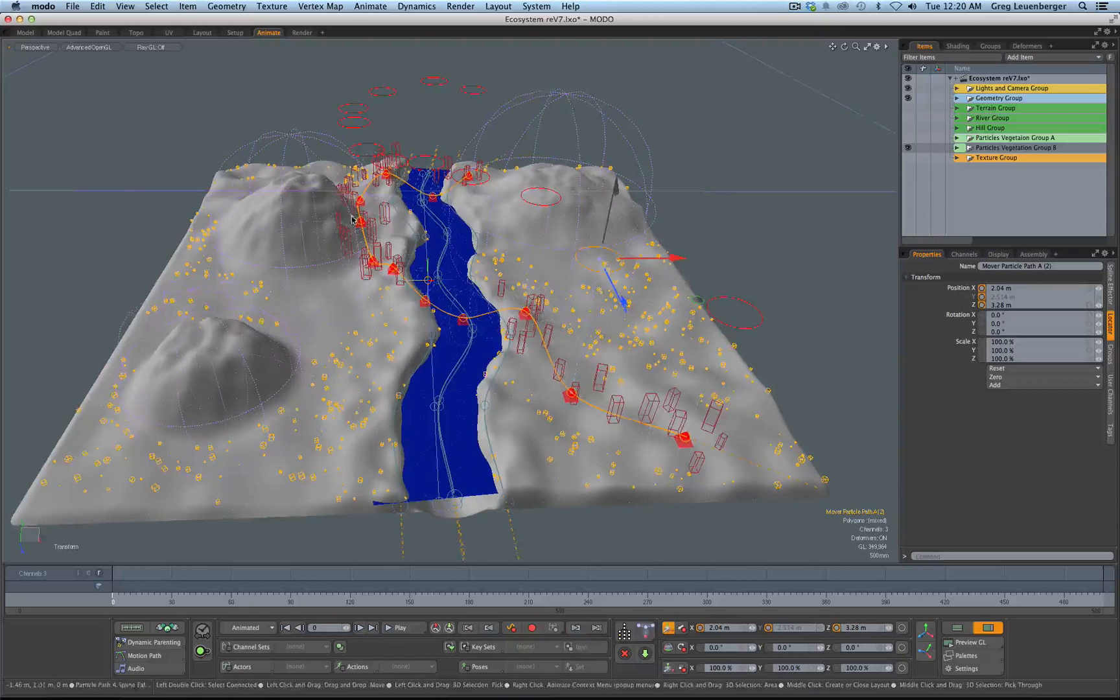
Select the path movers beside the far hill across the river and shift them together so the path crosses the hill
{"action": "left_click", "coordinate": [360, 117], "text": "shift"}
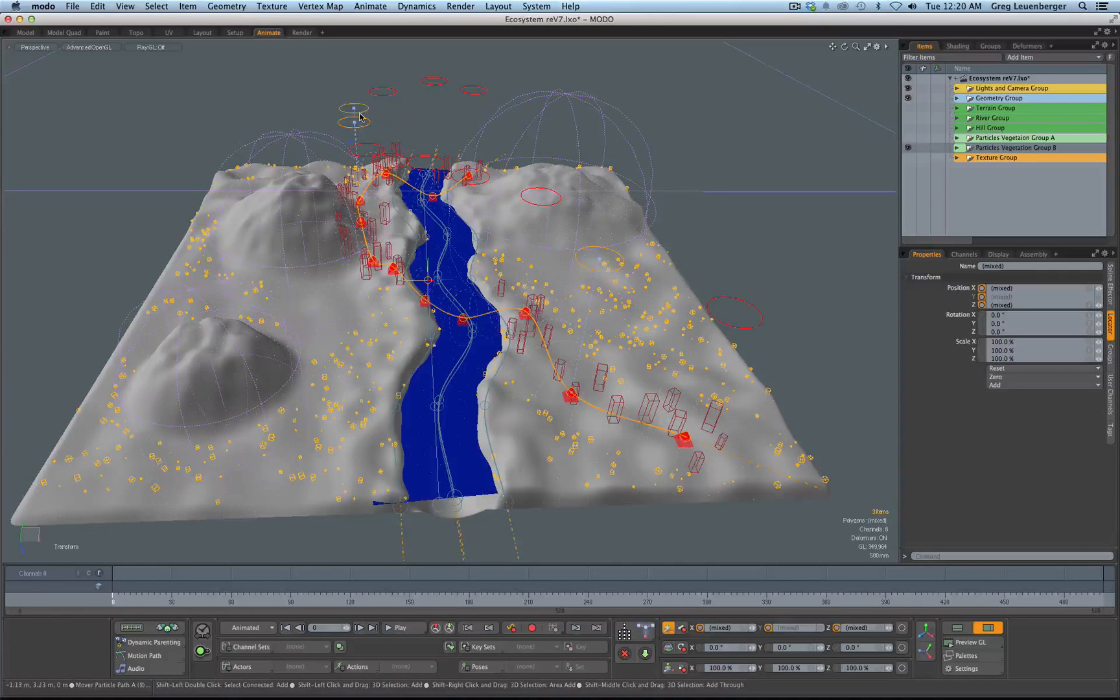
{"action": "left_click", "coordinate": [366, 156], "text": "shift"}
{"action": "left_click_drag", "start_coordinate": [422, 152], "coordinate": [353, 149]}
{"action": "left_click_drag", "start_coordinate": [401, 233], "coordinate": [492, 139], "text": "alt"}
Select the Redwood Tree Controller and reposition its channel readout clear of the terrain
{"action": "left_click", "coordinate": [522, 110]}
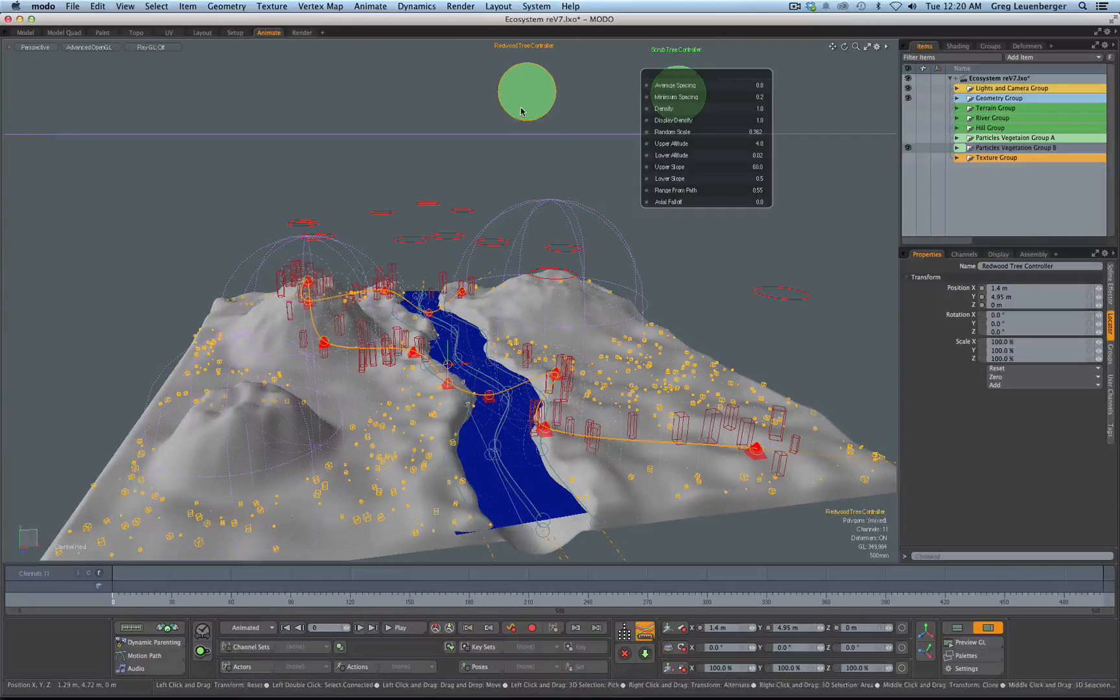
{"action": "left_click_drag", "start_coordinate": [216, 75], "coordinate": [187, 59]}
{"action": "left_click_drag", "start_coordinate": [188, 78], "coordinate": [229, 157], "text": "alt"}
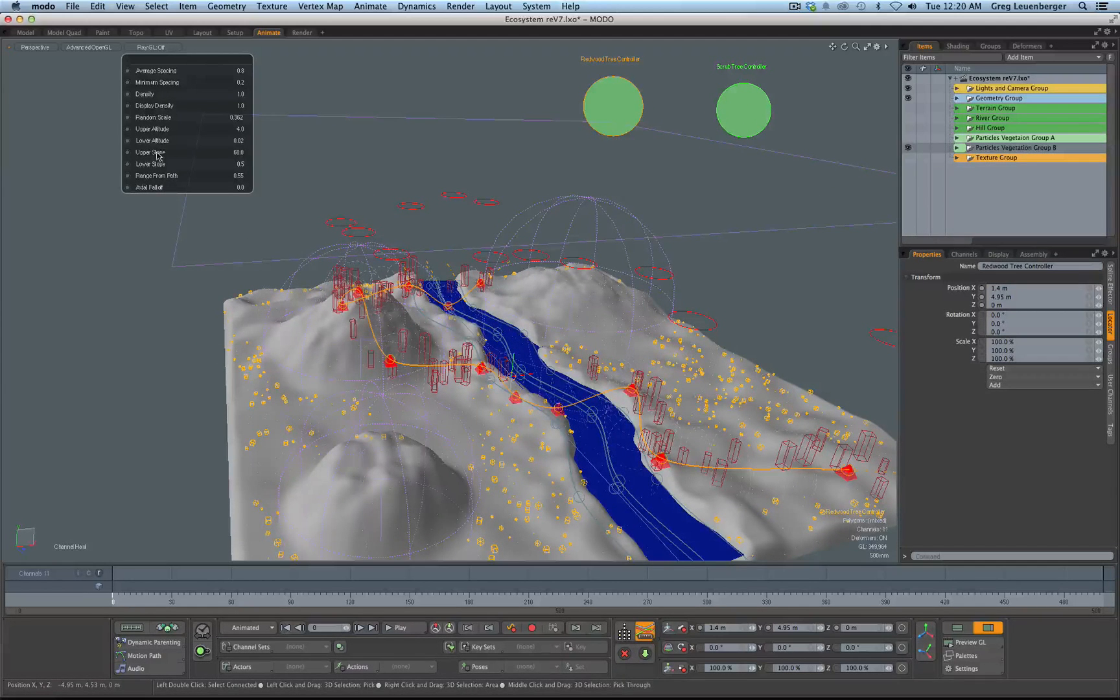
Try Upper Altitude values of 2.0, 0.5 and 1.0 for the redwood trees, and raise it to about 1.66
{"action": "double_click", "coordinate": [240, 131]}
{"action": "double_click", "coordinate": [231, 129]}
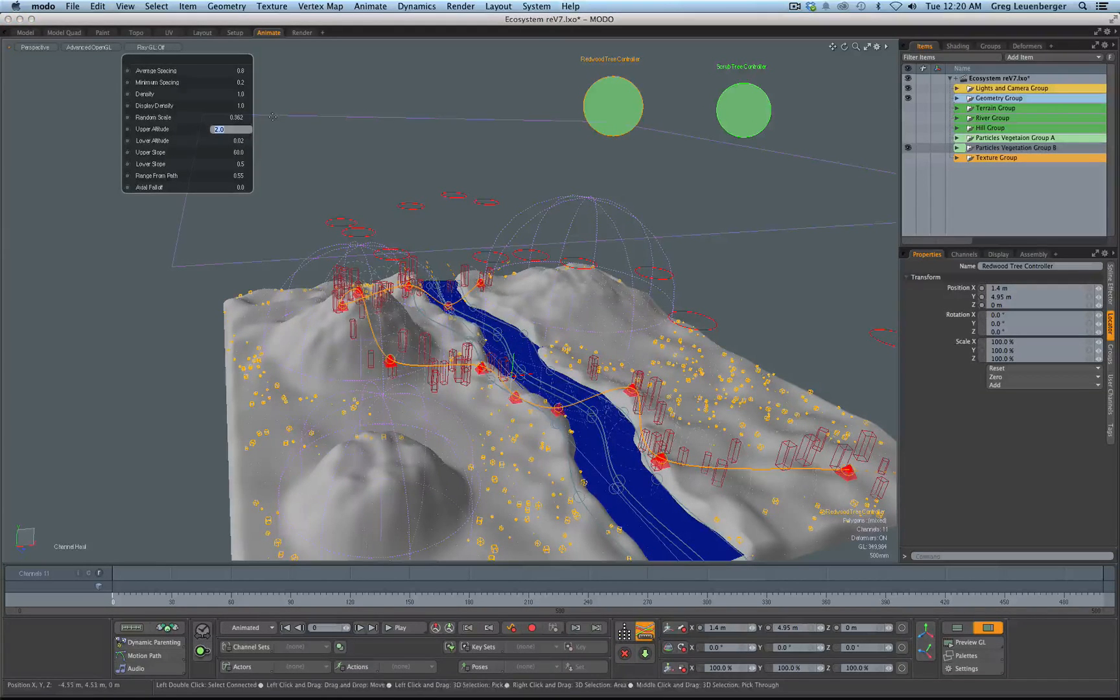
{"action": "left_click_drag", "start_coordinate": [347, 292], "coordinate": [367, 301], "text": "alt"}
{"action": "scroll", "coordinate": [367, 301], "scroll_direction": "up", "scroll_amount": 6}
{"action": "scroll", "coordinate": [367, 301], "scroll_direction": "down", "scroll_amount": 1}
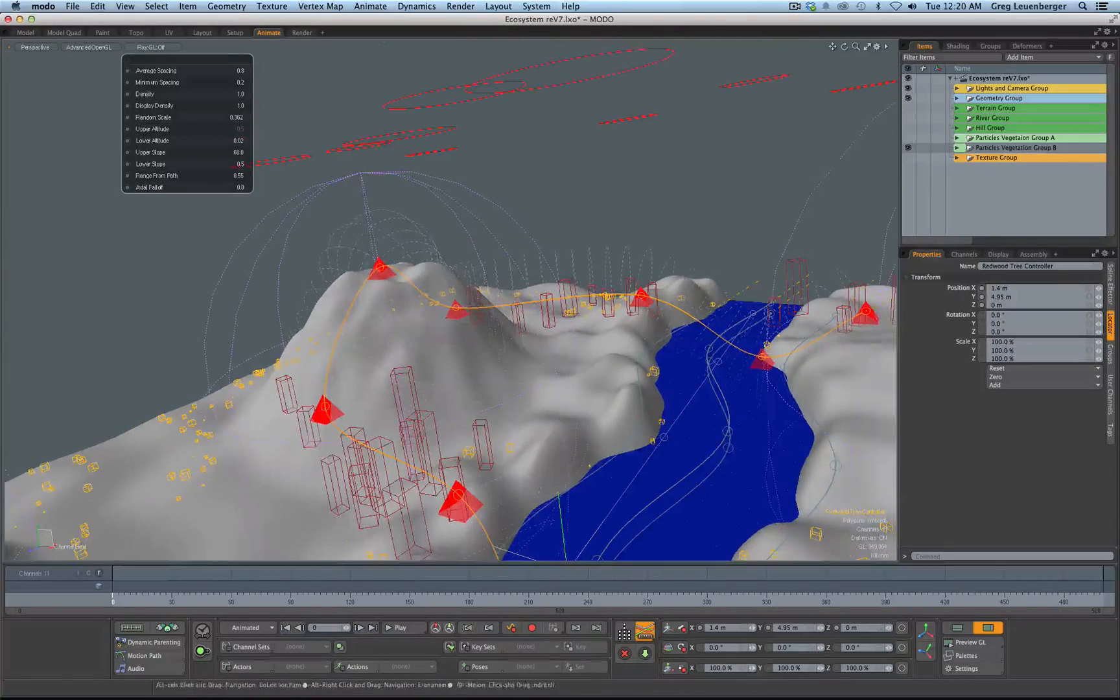
{"action": "double_click", "coordinate": [232, 129]}
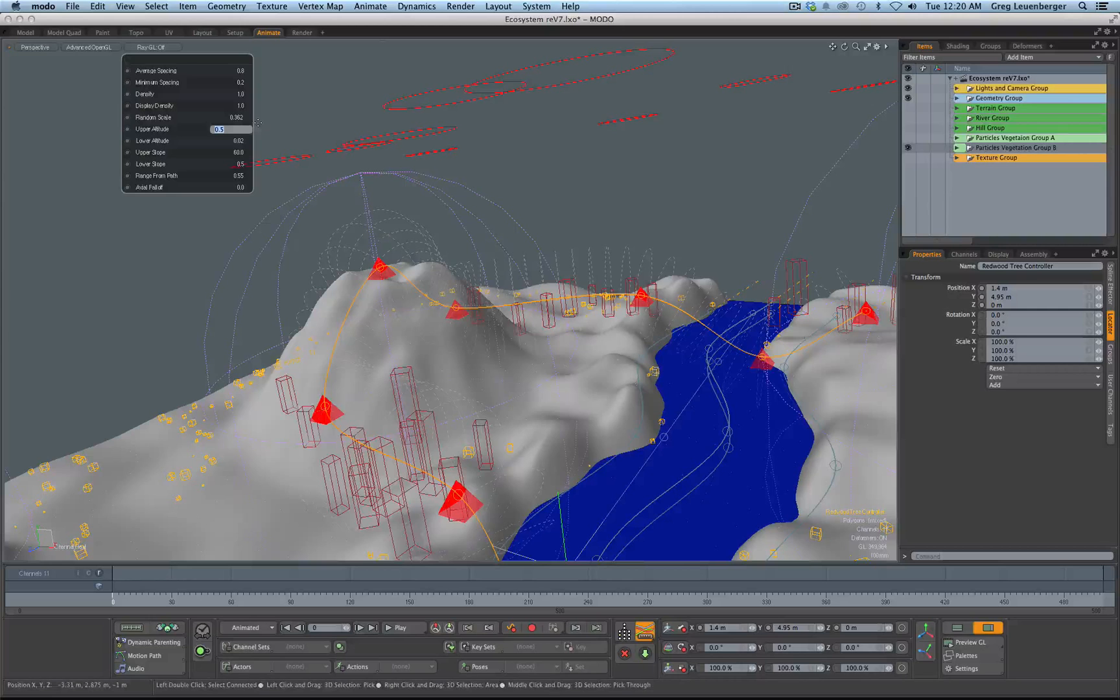
{"action": "type", "text": "1"}
{"action": "key", "text": "Return"}
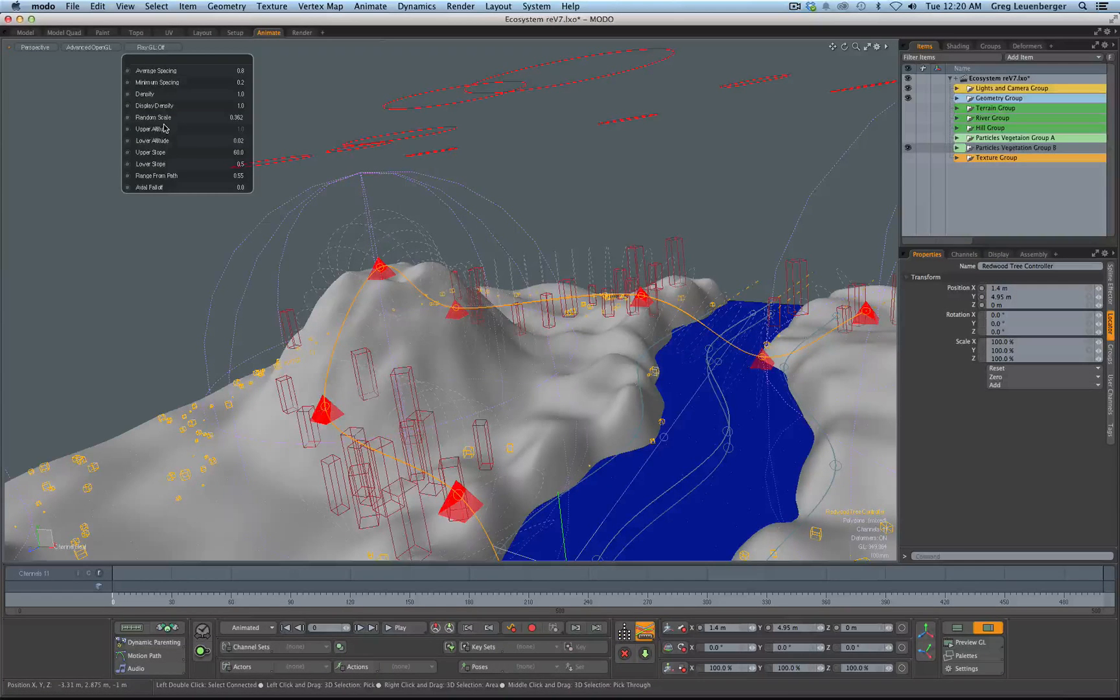
{"action": "left_click_drag", "start_coordinate": [232, 129], "coordinate": [244, 129]}
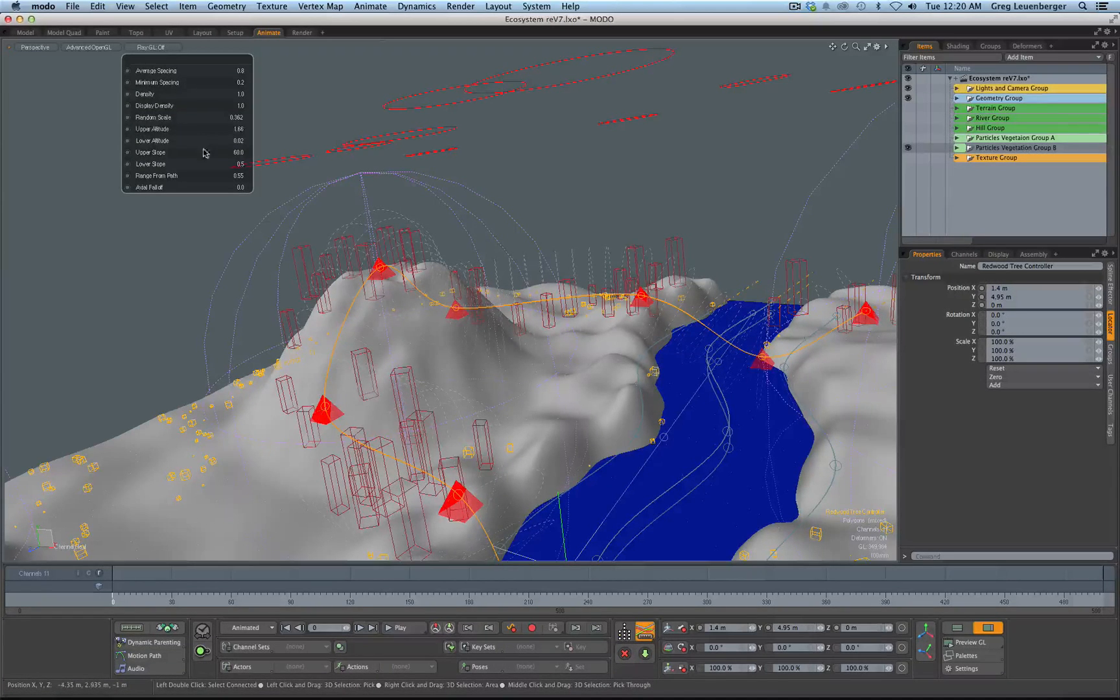
{"action": "left_click_drag", "start_coordinate": [233, 292], "coordinate": [107, 297], "text": "alt"}
{"action": "left_click_drag", "start_coordinate": [363, 289], "coordinate": [462, 286], "text": "ctrl+alt"}
{"action": "left_click_drag", "start_coordinate": [436, 363], "coordinate": [259, 260], "text": "alt"}
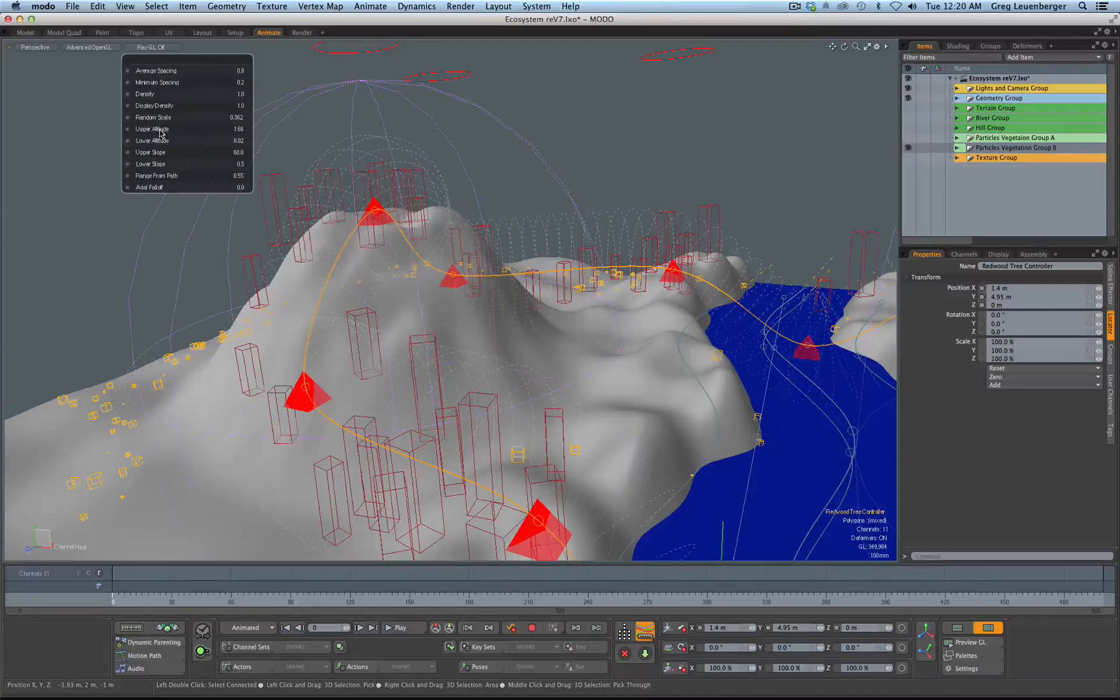
Restore the redwood trees' Axial Falloff to 0.0
{"action": "left_click_drag", "start_coordinate": [399, 295], "coordinate": [415, 324], "text": "alt+shift"}
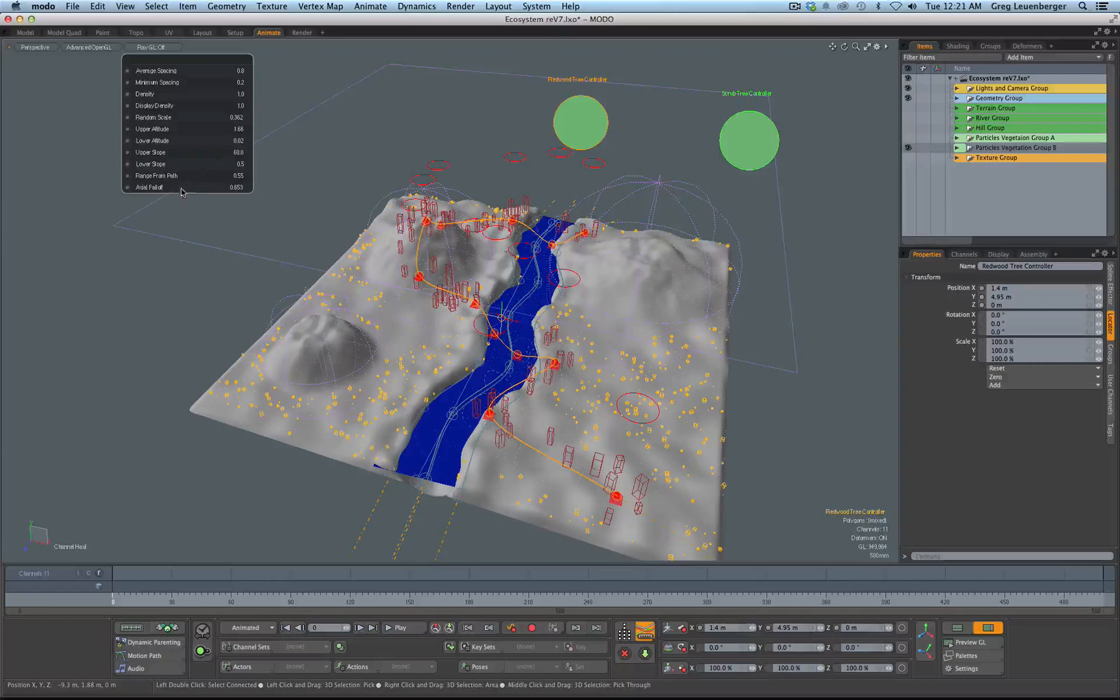
{"action": "left_click", "coordinate": [235, 187]}
{"action": "mouse_move", "coordinate": [401, 223]}
{"action": "left_mouse_down", "text": "alt"}
{"action": "mouse_move", "coordinate": [394, 269]}
{"action": "mouse_move", "coordinate": [395, 234]}
{"action": "left_mouse_up", "text": "alt"}
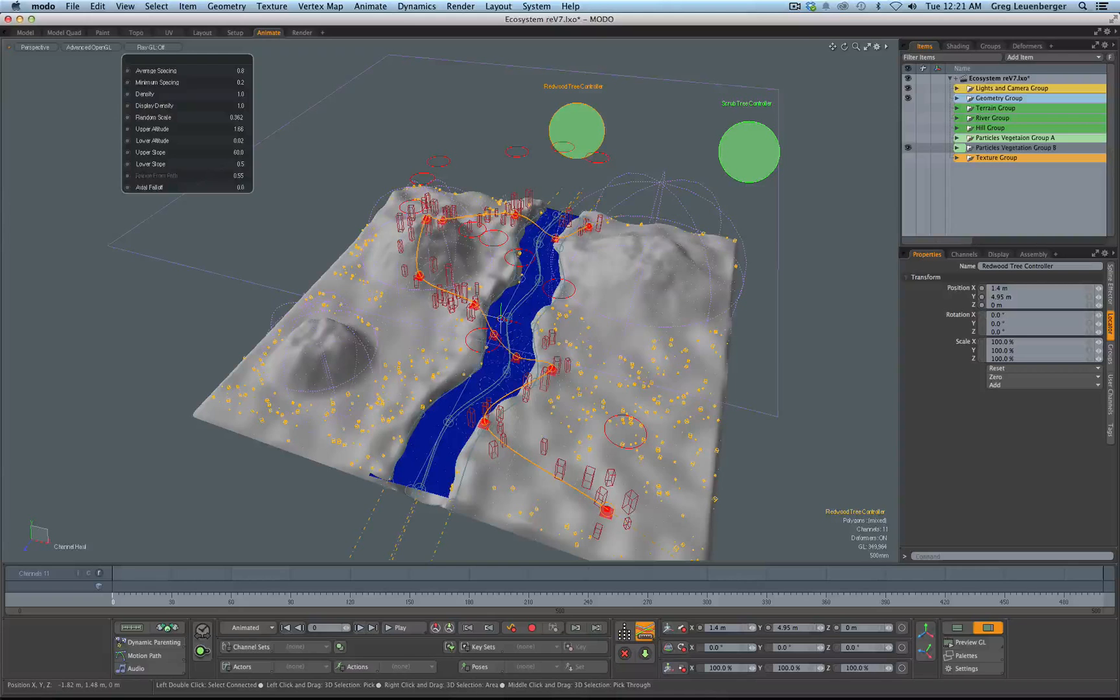
Try Range From Path values of about 0.765 and 0.452 for the redwood trees, and settle on about 0.404
{"action": "left_click_drag", "start_coordinate": [157, 176], "coordinate": [185, 176]}
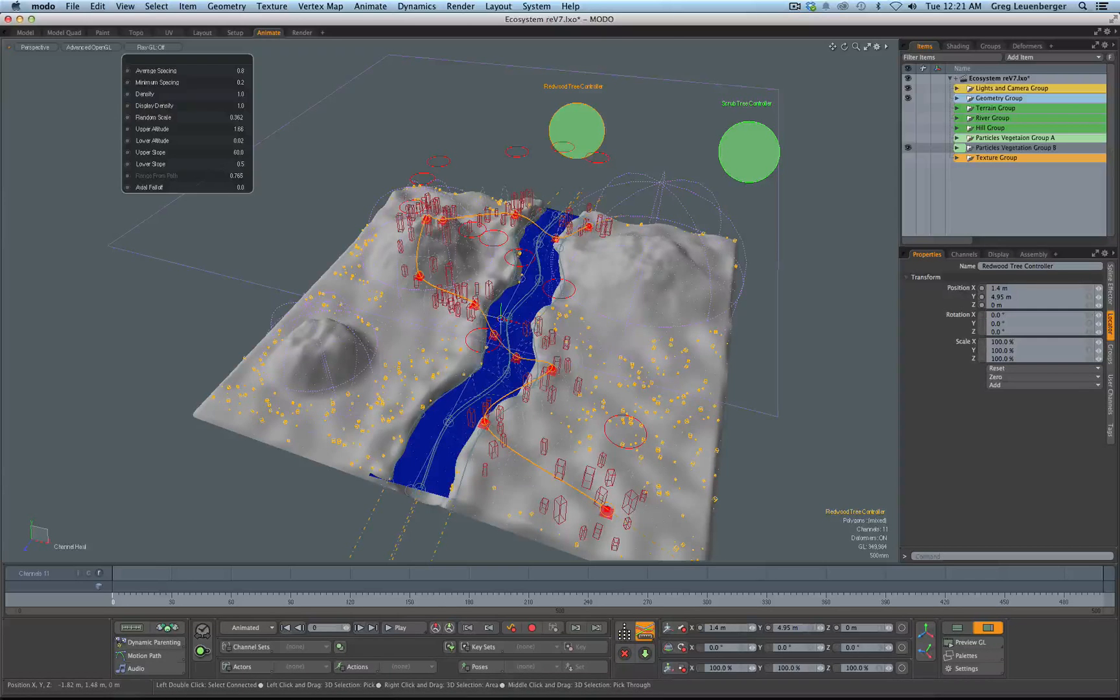
{"action": "left_click_drag", "start_coordinate": [174, 176], "coordinate": [155, 176]}
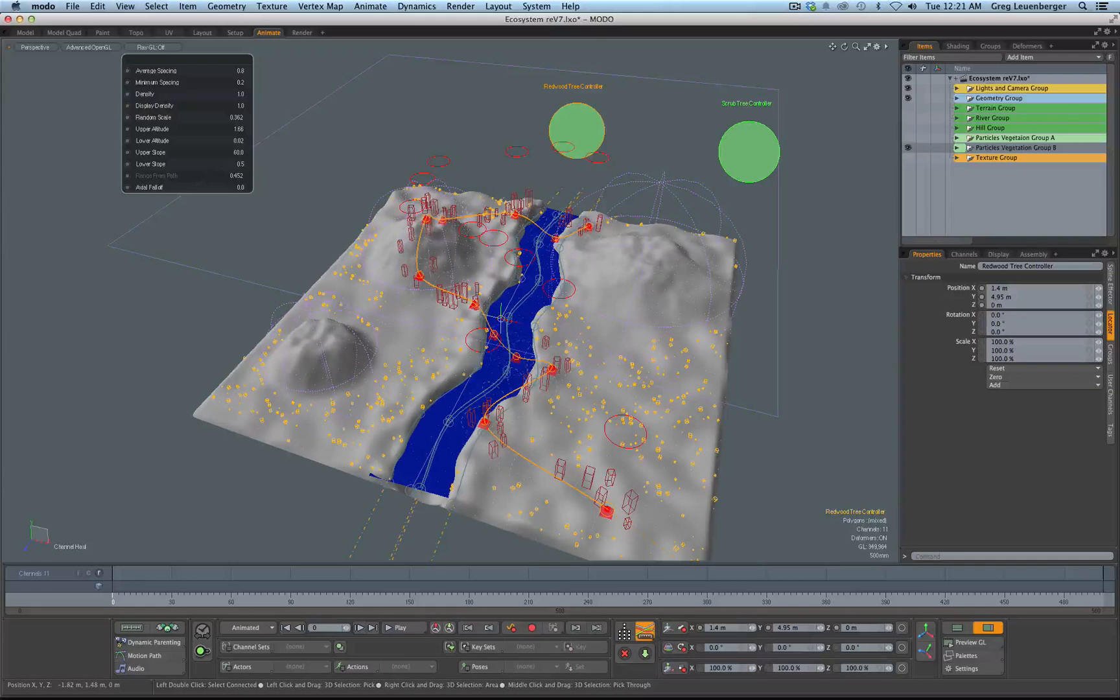
{"action": "left_click_drag", "start_coordinate": [173, 176], "coordinate": [158, 176]}
{"action": "left_click_drag", "start_coordinate": [399, 254], "coordinate": [477, 199], "text": "ctrl+alt"}
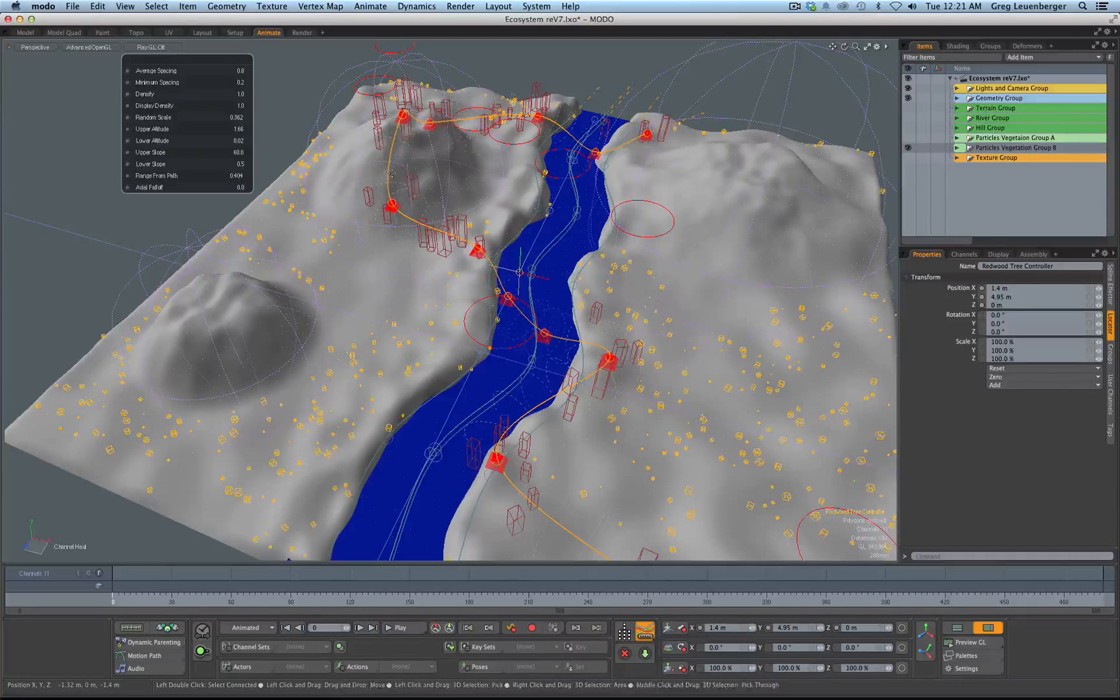
{"action": "left_click_drag", "start_coordinate": [277, 311], "coordinate": [325, 305], "text": "alt"}
{"action": "left_click_drag", "start_coordinate": [511, 175], "coordinate": [512, 206], "text": "alt"}
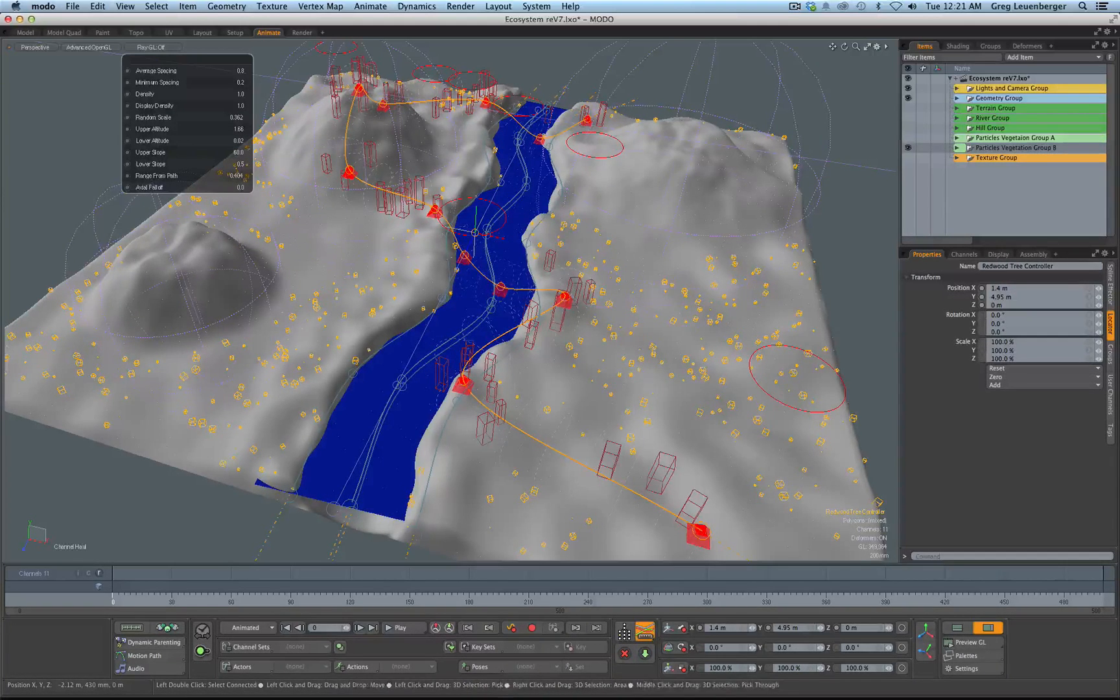
Examine the redwood trees along the path from a low angle and select the Particle Path A Spline Falloff
{"action": "left_click", "coordinate": [240, 187]}
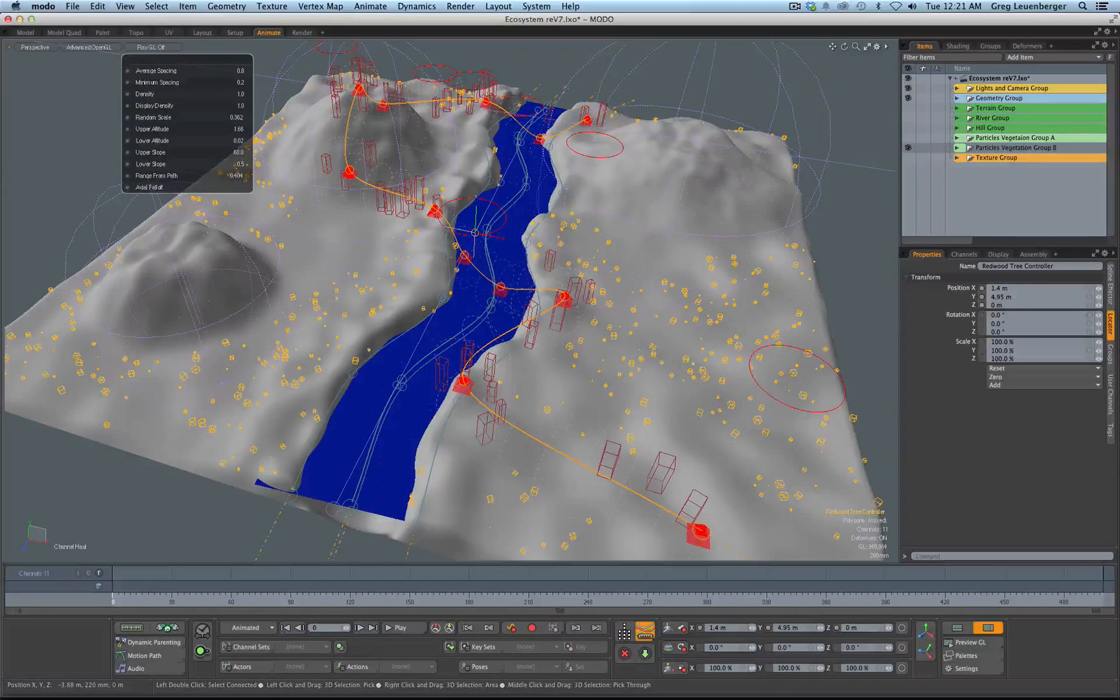
{"action": "left_click_drag", "start_coordinate": [655, 406], "coordinate": [551, 245], "text": "ctrl+alt"}
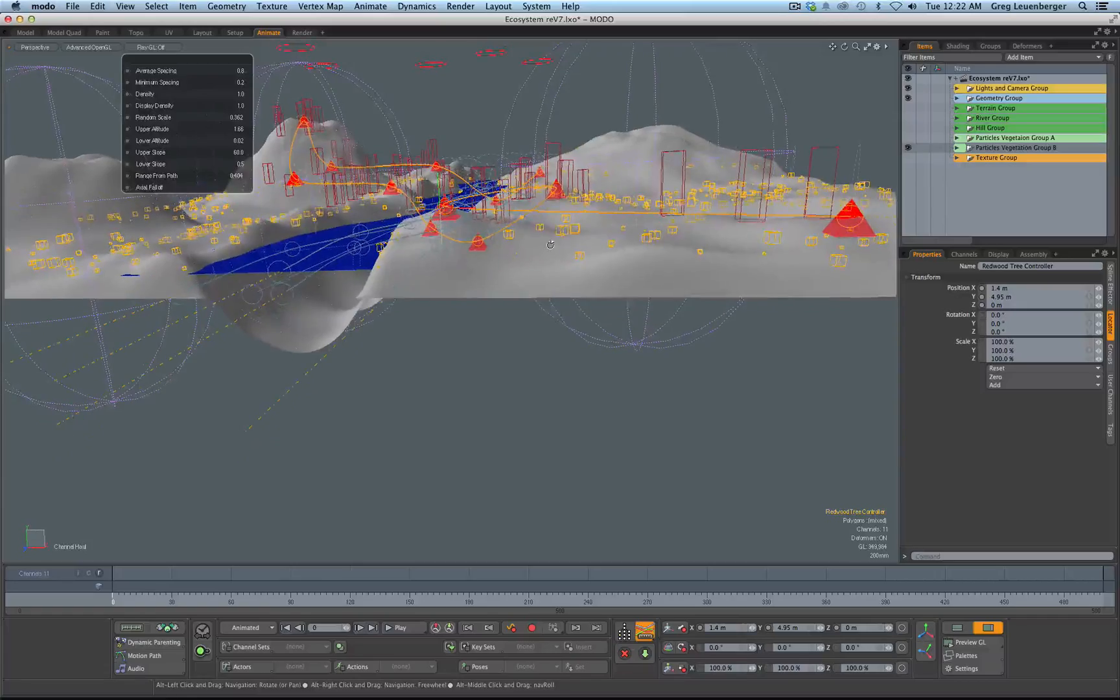
{"action": "key", "text": "space"}
{"action": "left_click", "coordinate": [410, 199]}
{"action": "left_click_drag", "start_coordinate": [412, 215], "coordinate": [447, 272], "text": "alt"}
{"action": "left_click_drag", "start_coordinate": [447, 273], "coordinate": [376, 183], "text": "ctrl+alt"}
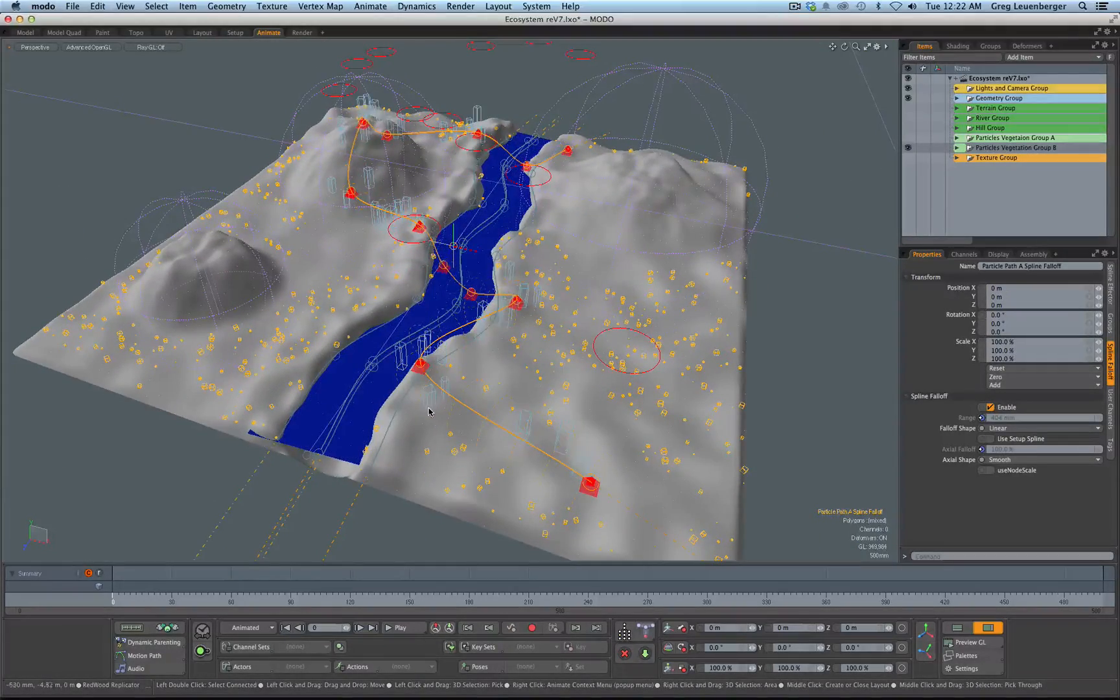
Set the viewport's Replicators display option to All so the actual tree models are drawn
{"action": "key", "text": "o"}
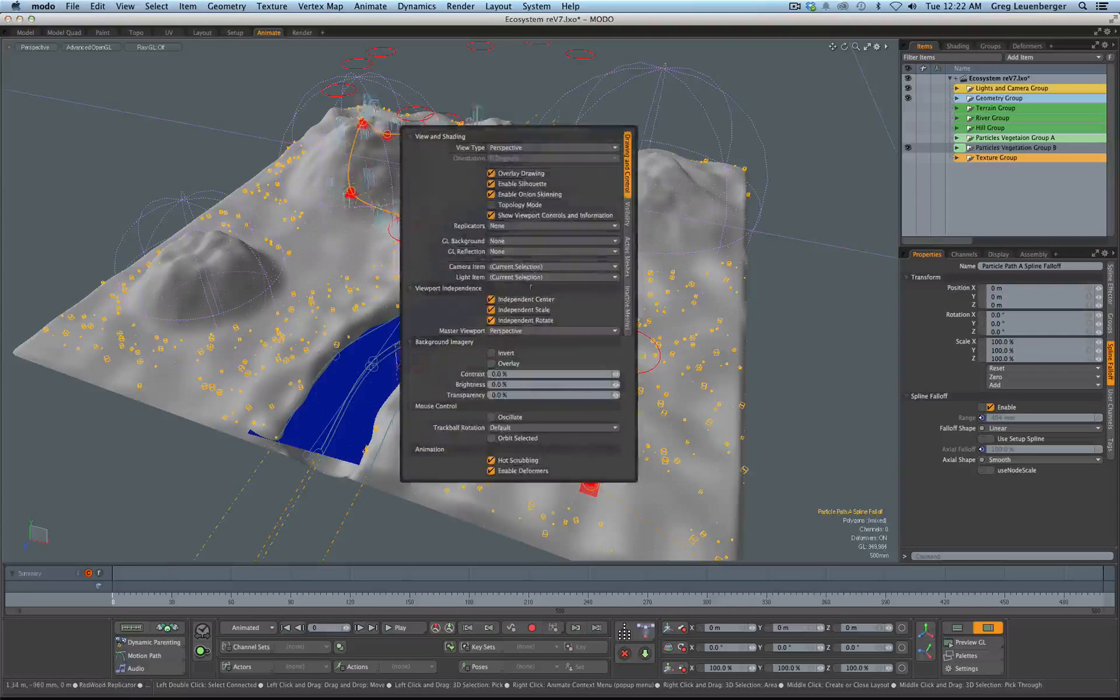
{"action": "left_click", "coordinate": [526, 228]}
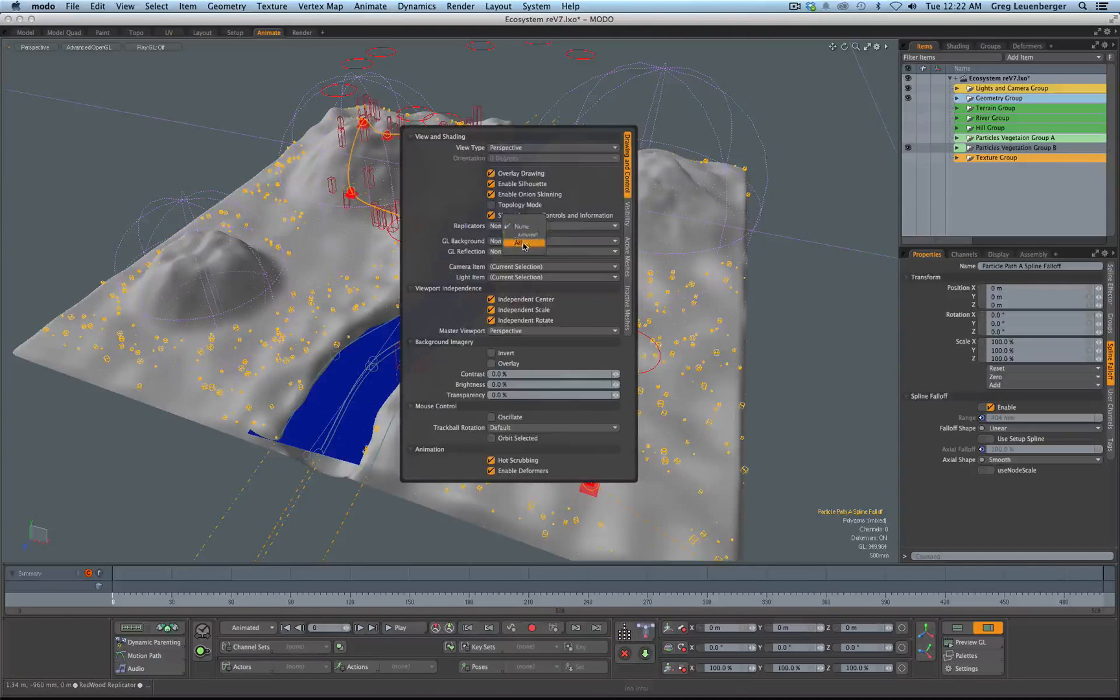
{"action": "left_click", "coordinate": [526, 243]}
{"action": "left_click", "coordinate": [800, 338]}
{"action": "left_click_drag", "start_coordinate": [667, 363], "coordinate": [720, 308], "text": "alt"}
{"action": "mouse_move", "coordinate": [431, 310]}
{"action": "left_mouse_down", "text": "alt"}
{"action": "mouse_move", "coordinate": [443, 382]}
{"action": "mouse_move", "coordinate": [512, 350]}
{"action": "left_mouse_up", "text": "alt"}
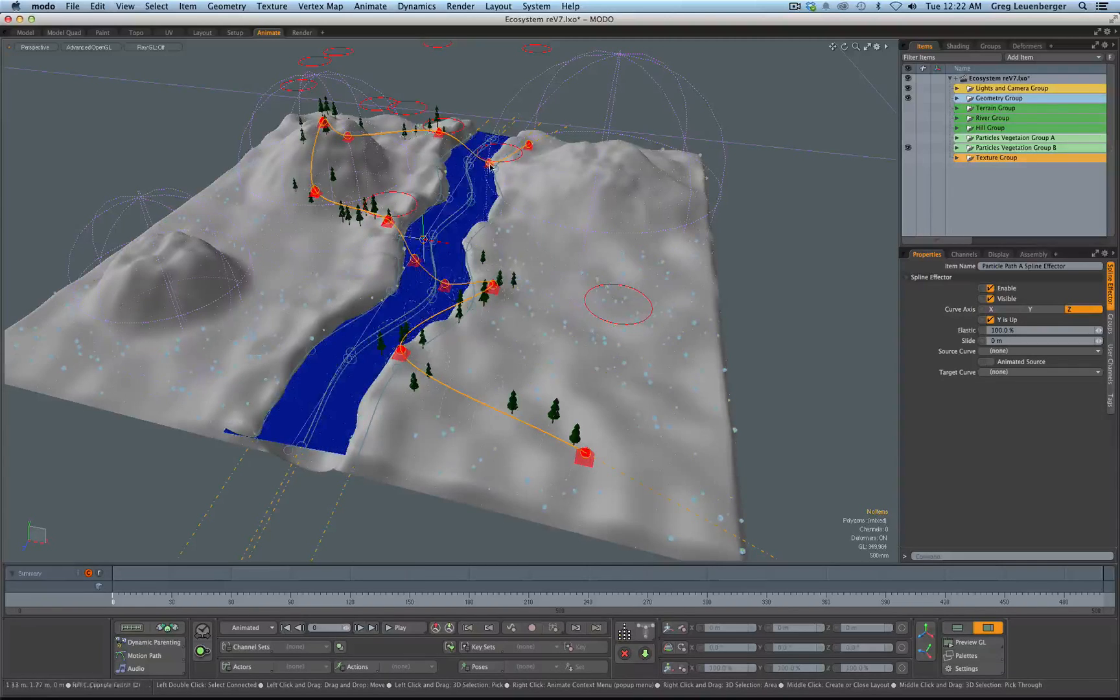
{"action": "left_click_drag", "start_coordinate": [485, 347], "coordinate": [552, 122], "text": "alt"}
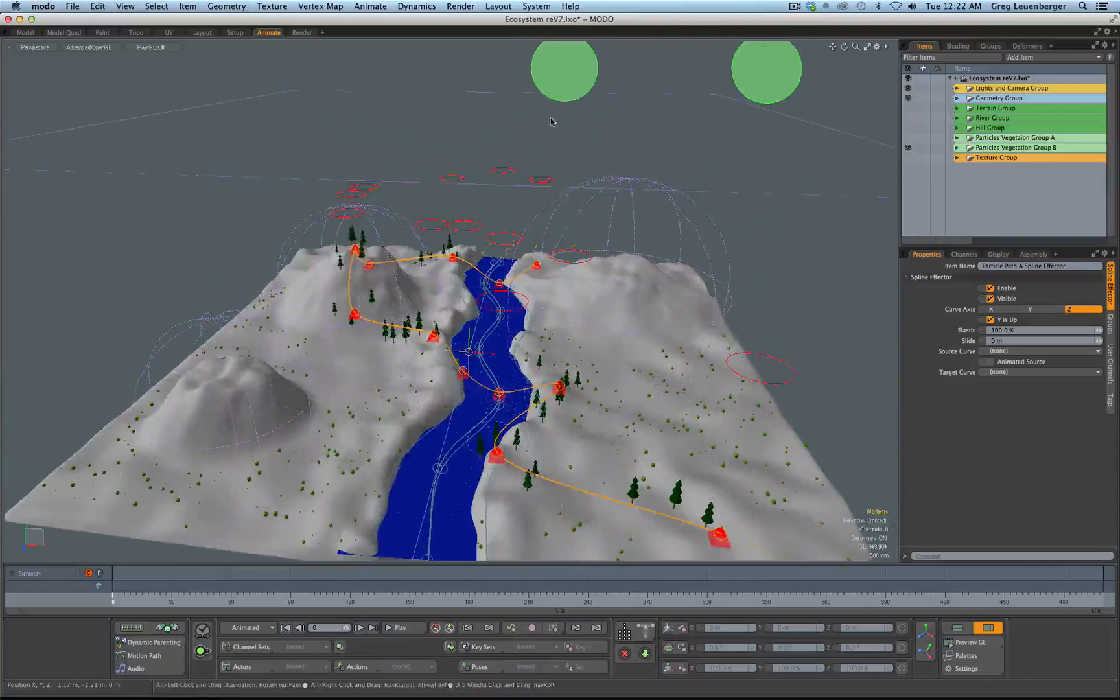
Try several Axial Falloff values on the Redwood Tree Controller and set it back to 0
{"action": "left_click", "coordinate": [559, 88]}
{"action": "scroll", "coordinate": [558, 104], "scroll_direction": "down", "scroll_amount": 4}
{"action": "left_click_drag", "start_coordinate": [219, 125], "coordinate": [188, 196], "text": "alt+shift"}
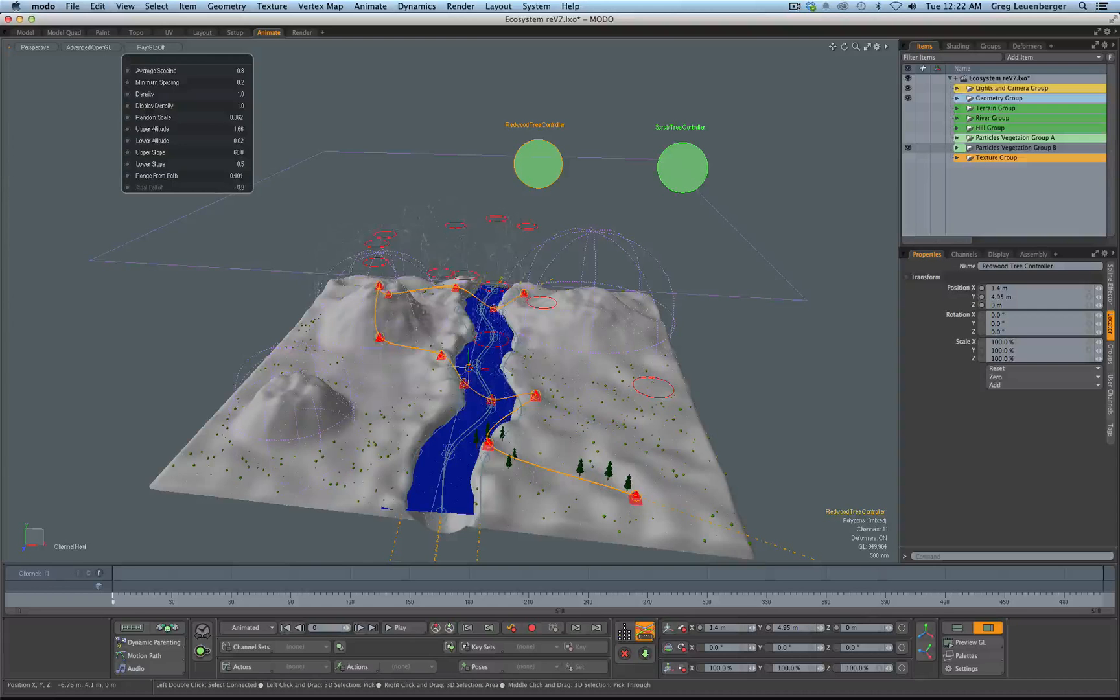
{"action": "left_click_drag", "start_coordinate": [156, 193], "coordinate": [160, 194]}
{"action": "left_click_drag", "start_coordinate": [499, 486], "coordinate": [632, 548], "text": "alt"}
{"action": "left_click_drag", "start_coordinate": [153, 187], "coordinate": [96, 193]}
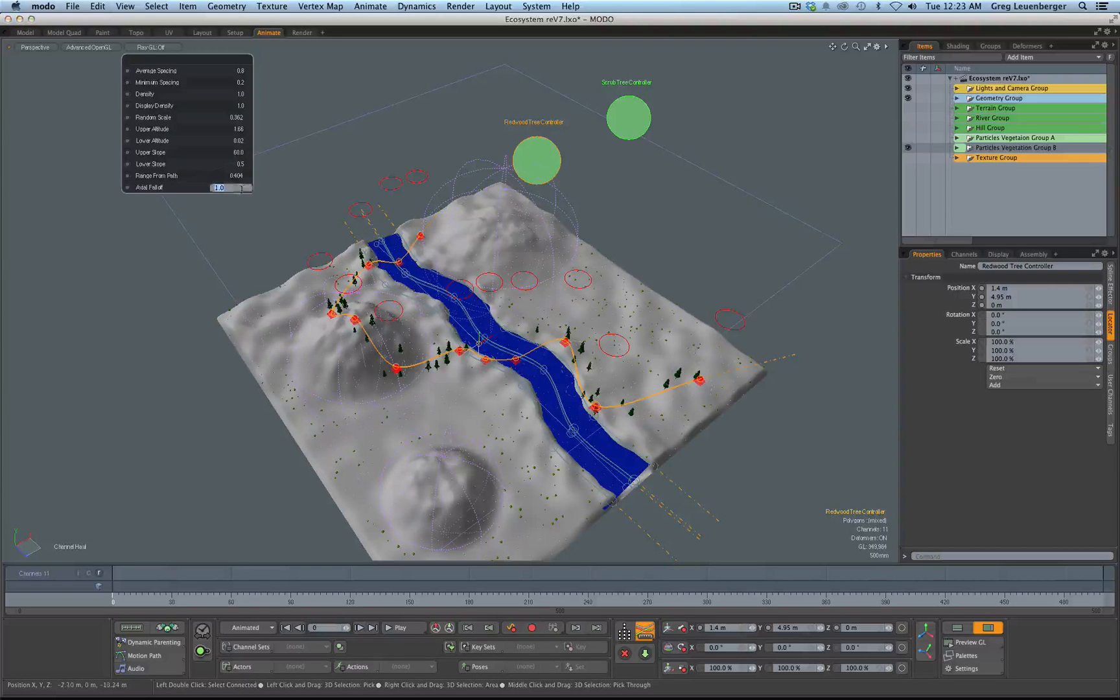
{"action": "type", "text": "0"}
{"action": "key", "text": "Return"}
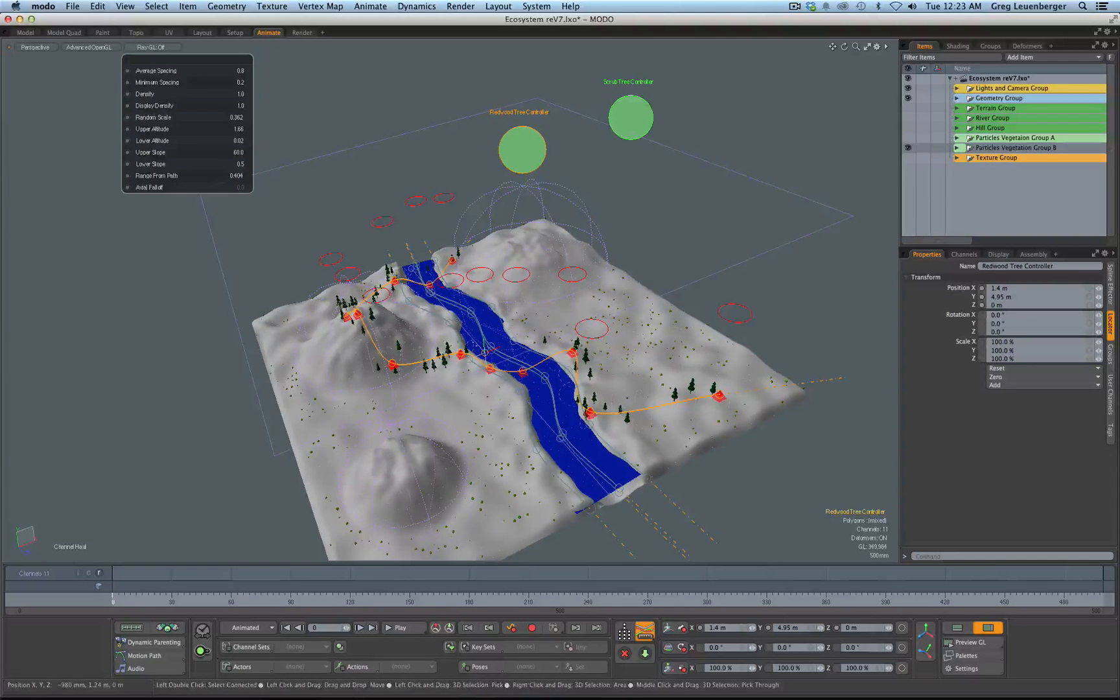
Examine how the redwood trees follow the path across the hills and river, from close up and from a distance
{"action": "left_click_drag", "start_coordinate": [449, 313], "coordinate": [463, 388], "text": "alt"}
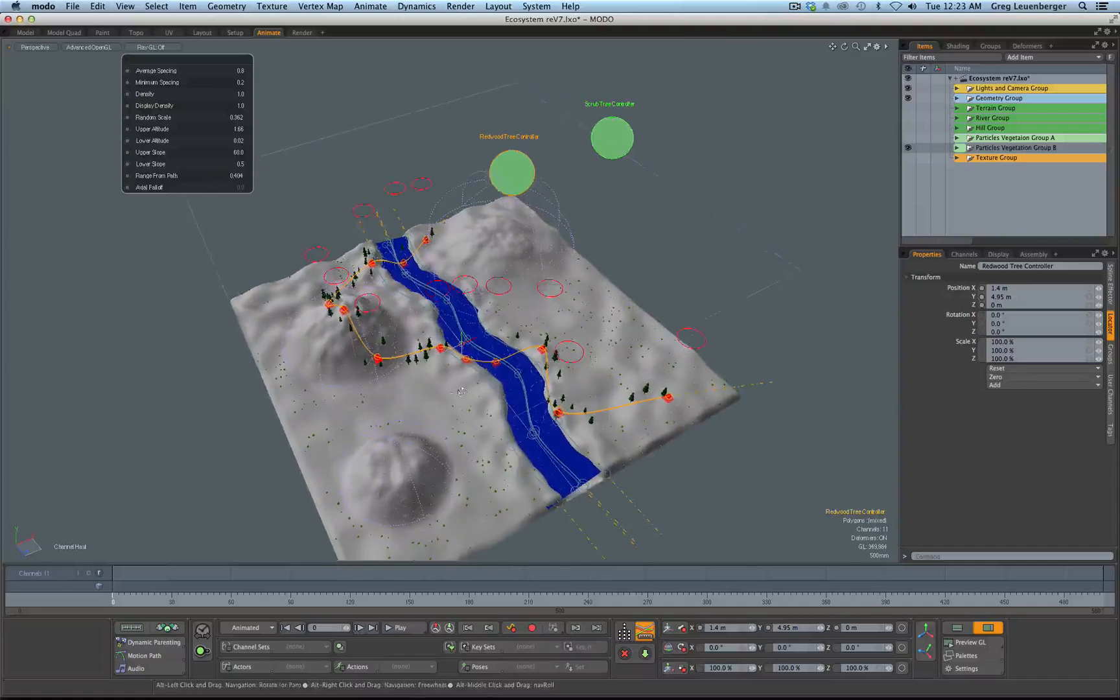
{"action": "left_click_drag", "start_coordinate": [462, 342], "coordinate": [545, 338], "text": "alt"}
{"action": "left_click_drag", "start_coordinate": [432, 276], "coordinate": [460, 240], "text": "ctrl+alt"}
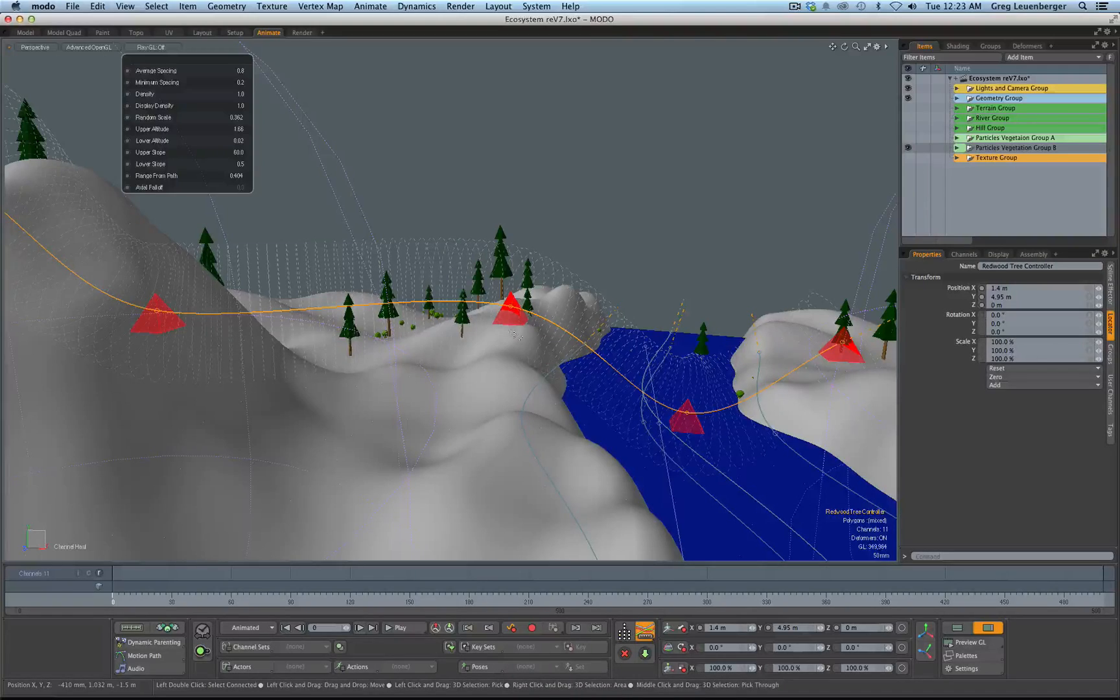
{"action": "left_click_drag", "start_coordinate": [542, 272], "coordinate": [506, 347], "text": "alt"}
{"action": "left_click_drag", "start_coordinate": [622, 300], "coordinate": [626, 356], "text": "alt"}
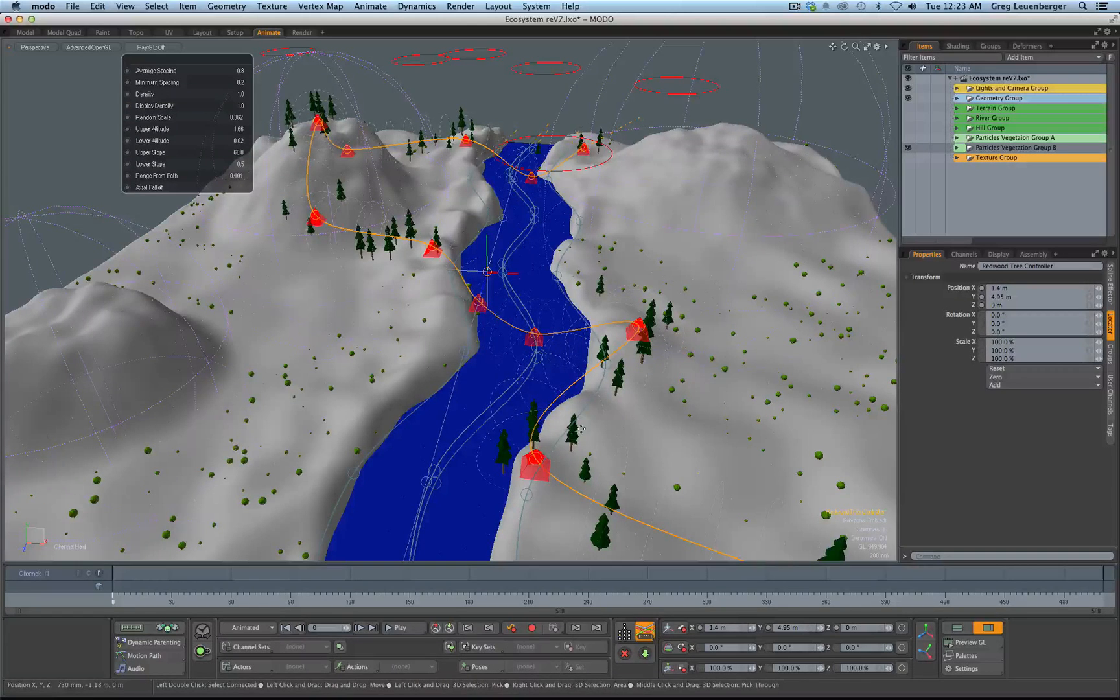
{"action": "scroll", "coordinate": [609, 420], "scroll_direction": "down", "scroll_amount": 10}
{"action": "left_click_drag", "start_coordinate": [489, 230], "coordinate": [554, 319], "text": "alt"}
{"action": "scroll", "coordinate": [557, 360], "scroll_direction": "up", "scroll_amount": 5}
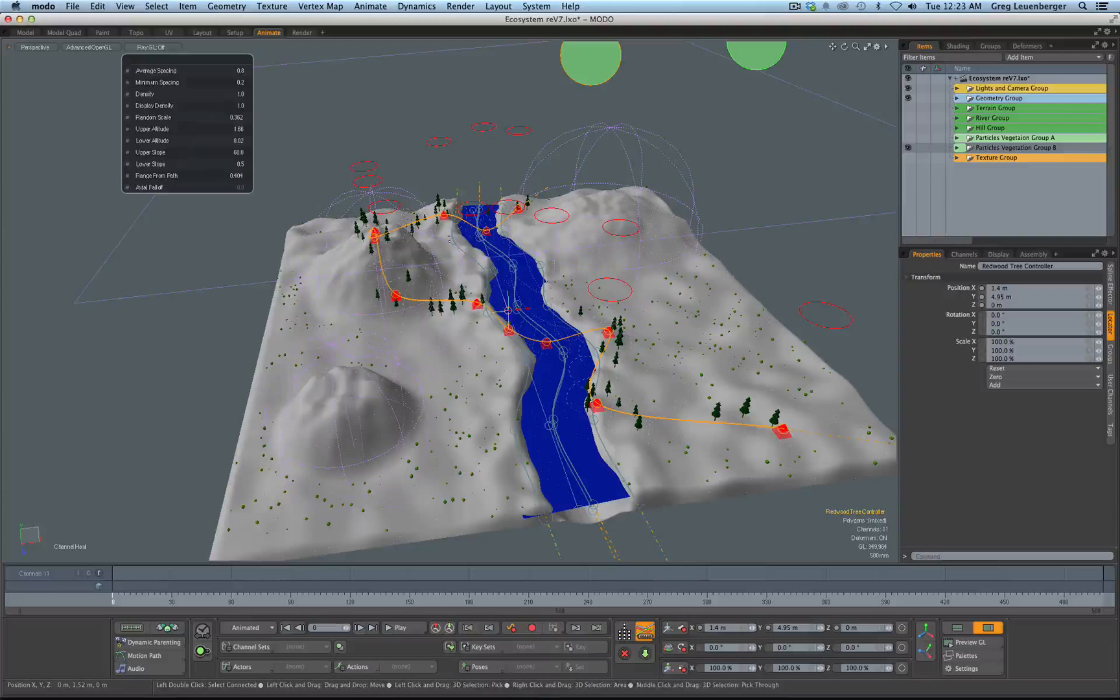
Show the River Group controls and move the River Master Locator along X to 10 mm
{"action": "left_click", "coordinate": [908, 118]}
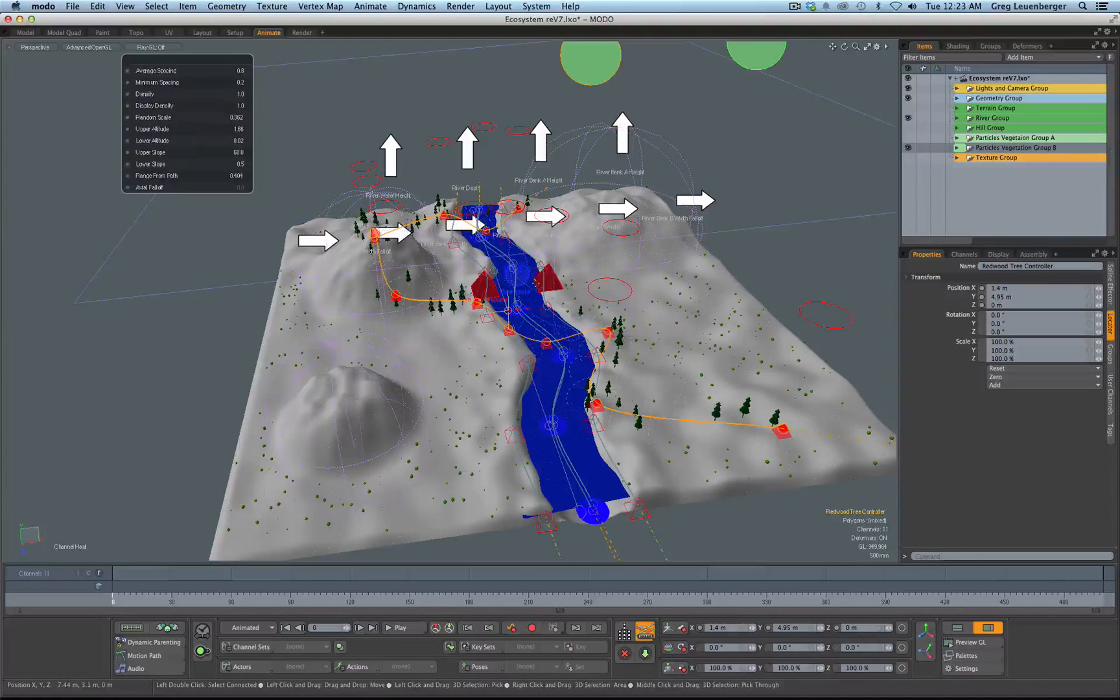
{"action": "left_click", "coordinate": [537, 285]}
{"action": "key", "text": "y"}
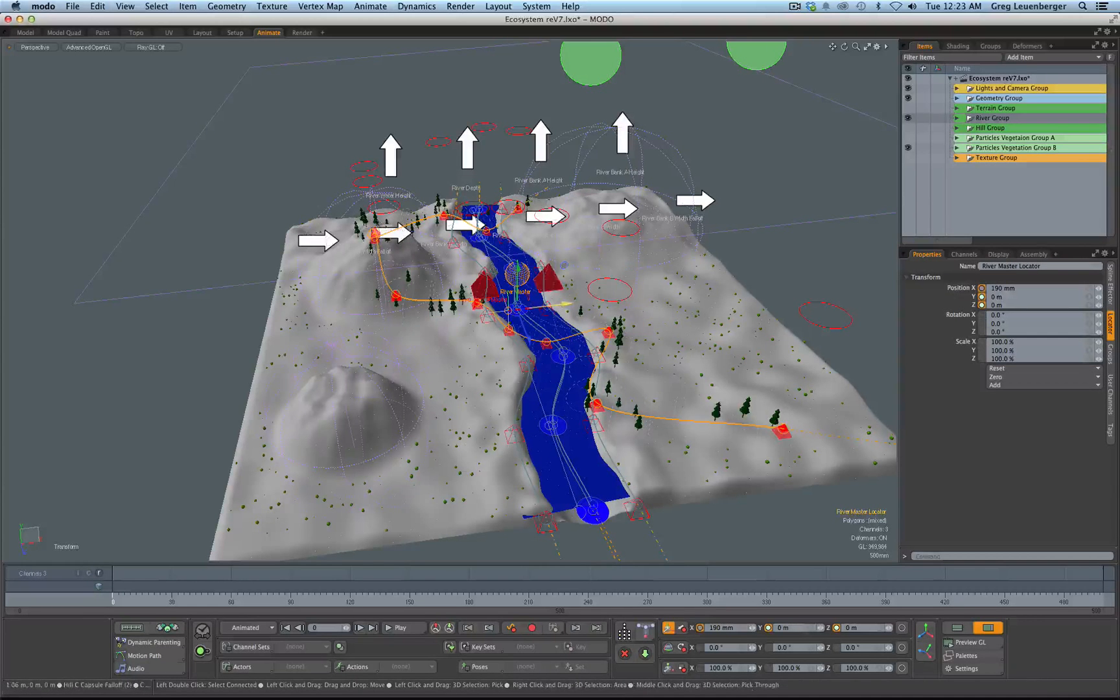
{"action": "mouse_move", "coordinate": [566, 304]}
{"action": "left_mouse_down"}
{"action": "mouse_move", "coordinate": [619, 299]}
{"action": "mouse_move", "coordinate": [561, 304]}
{"action": "left_mouse_up"}
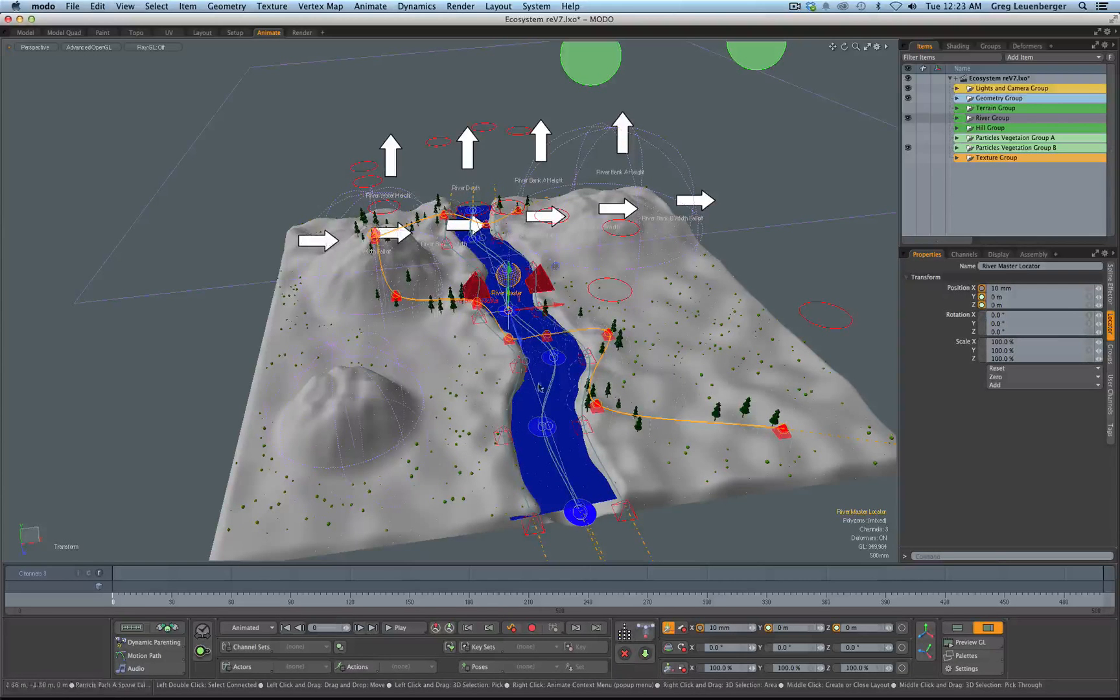
Try rotating the River Master Locator about Y to about -45.5° and -37.5°, and reset its Y rotation to 0°
{"action": "key", "text": "e"}
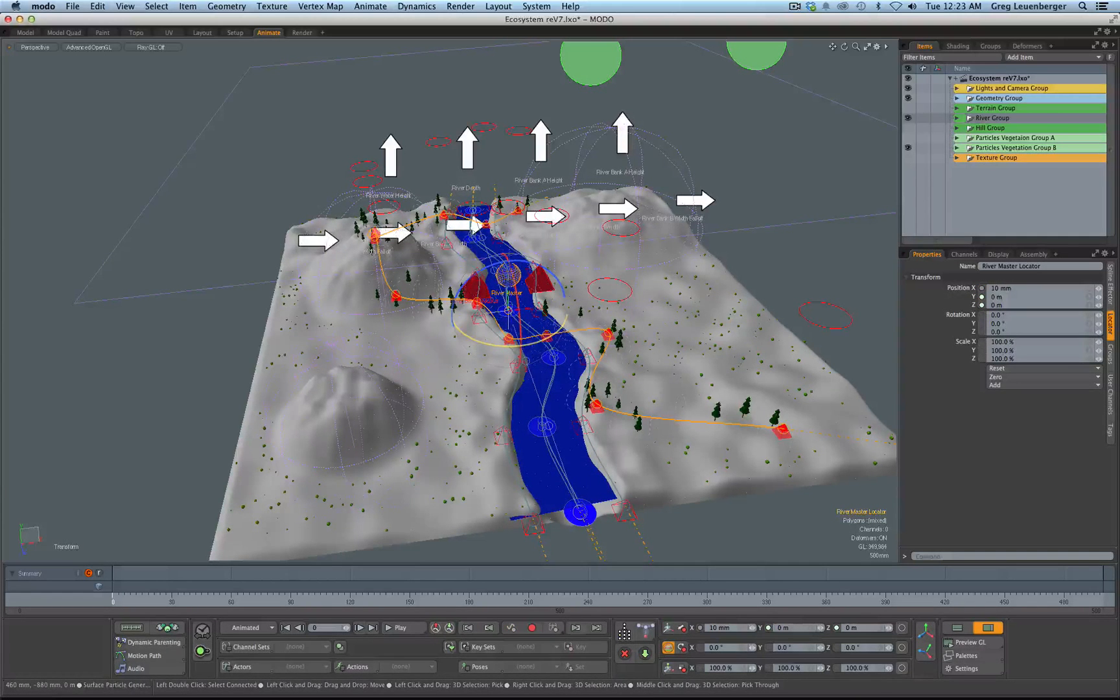
{"action": "left_click_drag", "start_coordinate": [508, 350], "coordinate": [493, 354]}
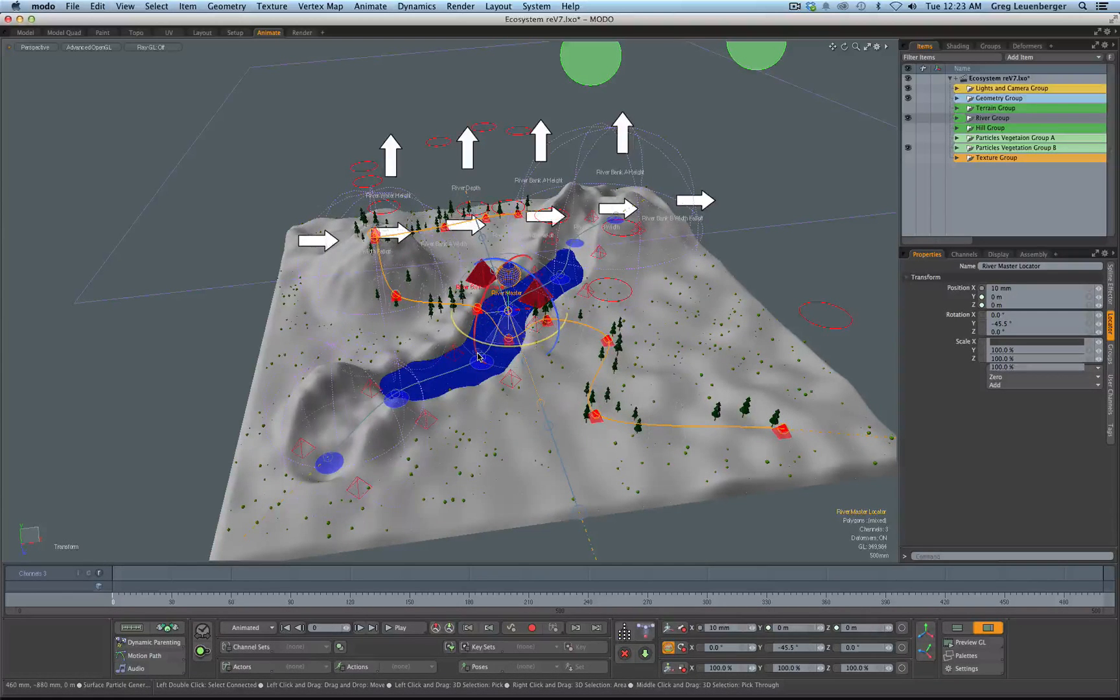
{"action": "left_click_drag", "start_coordinate": [460, 361], "coordinate": [495, 360]}
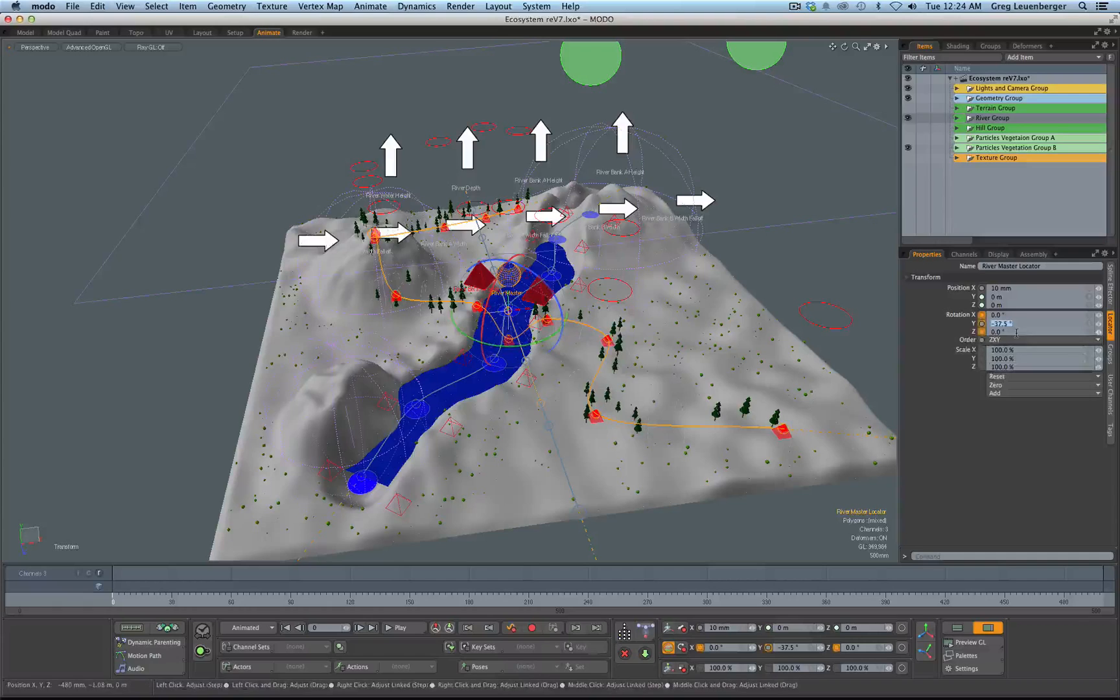
{"action": "type", "text": "0"}
{"action": "key", "text": "Return"}
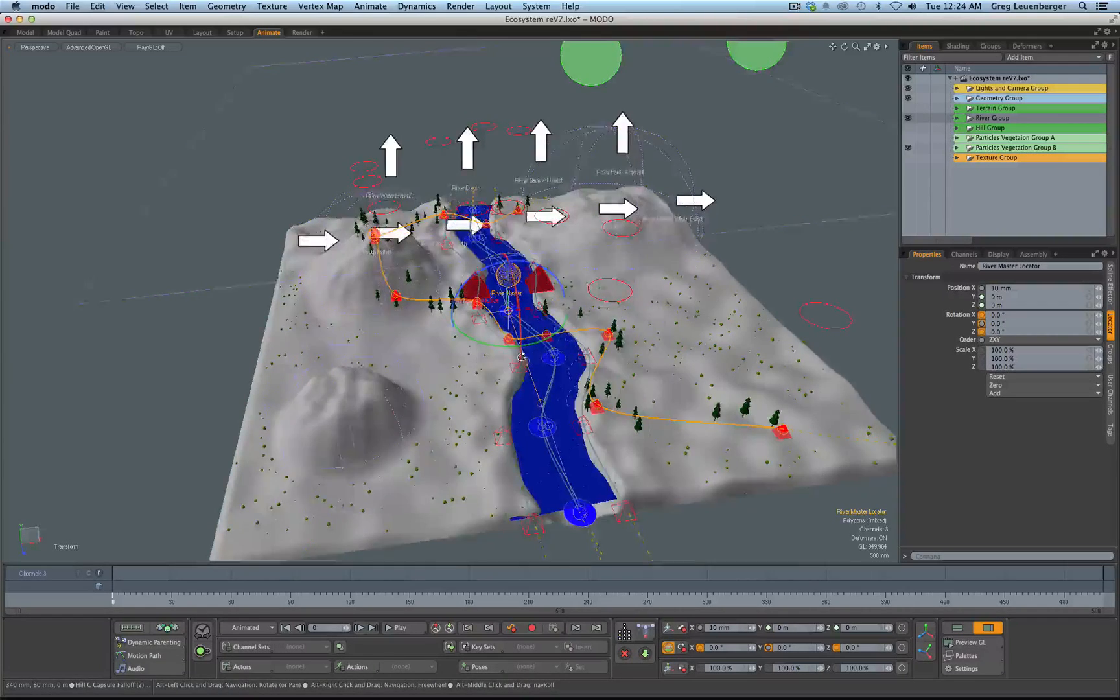
Hide the River Group and Particles Vegetation Group B
{"action": "left_click_drag", "start_coordinate": [768, 243], "coordinate": [706, 217], "text": "alt+shift"}
{"action": "left_click", "coordinate": [691, 233]}
{"action": "left_click", "coordinate": [908, 118]}
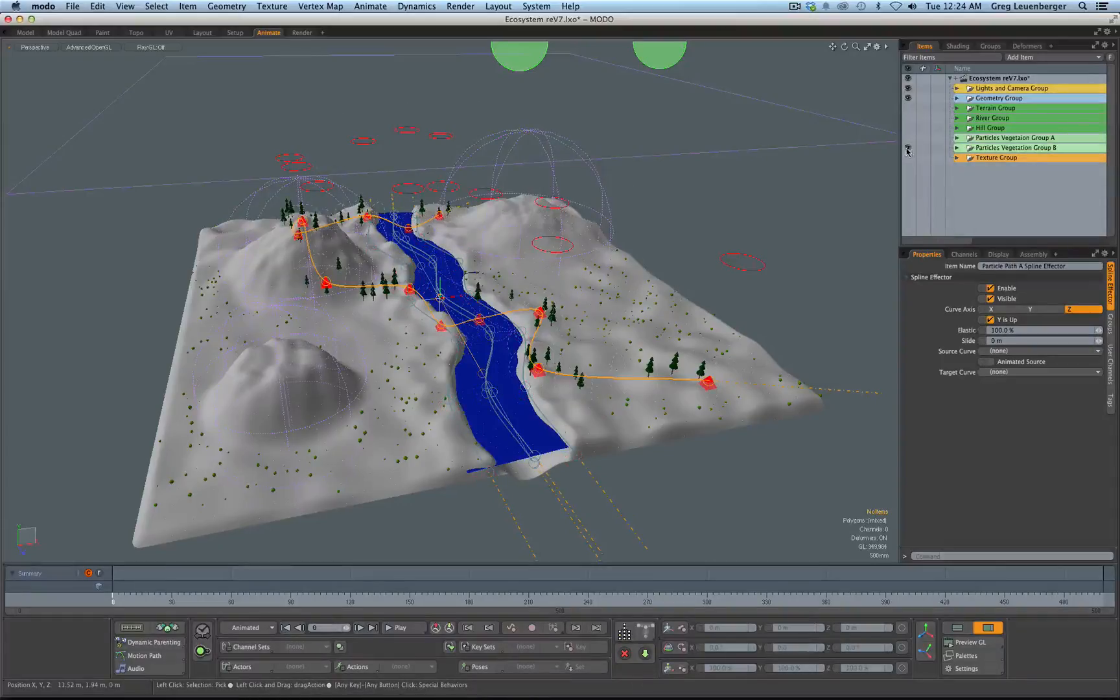
{"action": "left_click", "coordinate": [908, 148]}
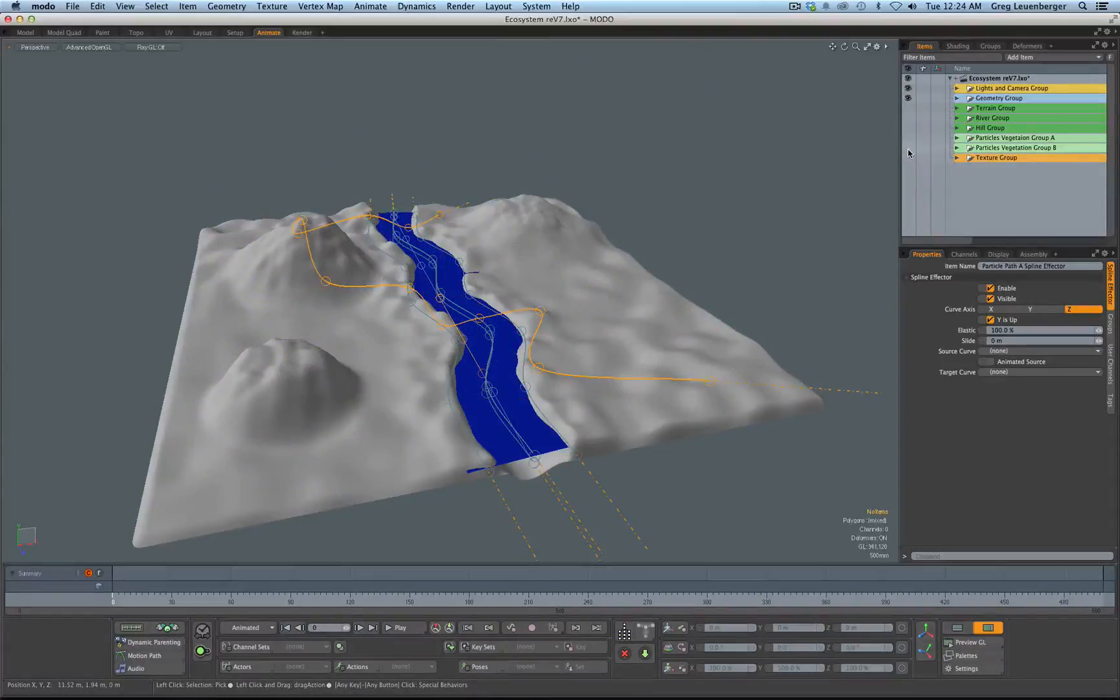
{"action": "left_click", "coordinate": [841, 188]}
Show and expand the Terrain Group, and make its Lattice Effector visible over the terrain
{"action": "left_click", "coordinate": [908, 108]}
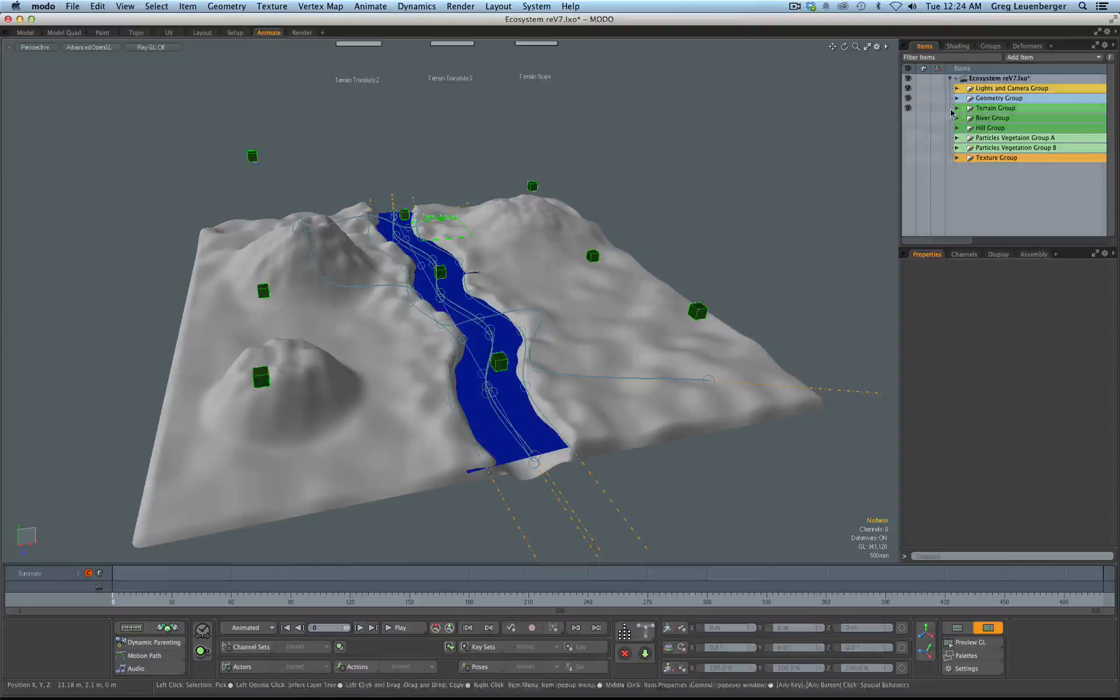
{"action": "left_click", "coordinate": [951, 108]}
{"action": "left_click", "coordinate": [957, 108]}
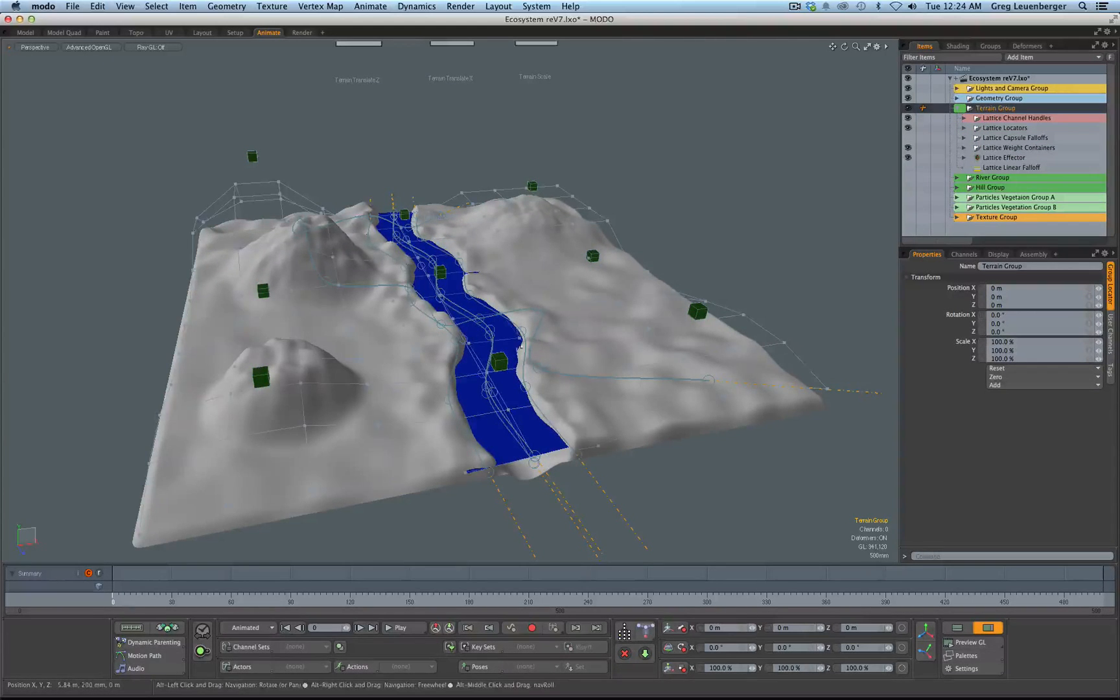
{"action": "left_click", "coordinate": [909, 157]}
{"action": "left_click", "coordinate": [575, 252]}
Raise Lattice Locator (9) to a Y position of -250 mm
{"action": "left_click_drag", "start_coordinate": [575, 253], "coordinate": [452, 218], "text": "alt"}
{"action": "key", "text": "ctrl+6"}
{"action": "left_click", "coordinate": [606, 313]}
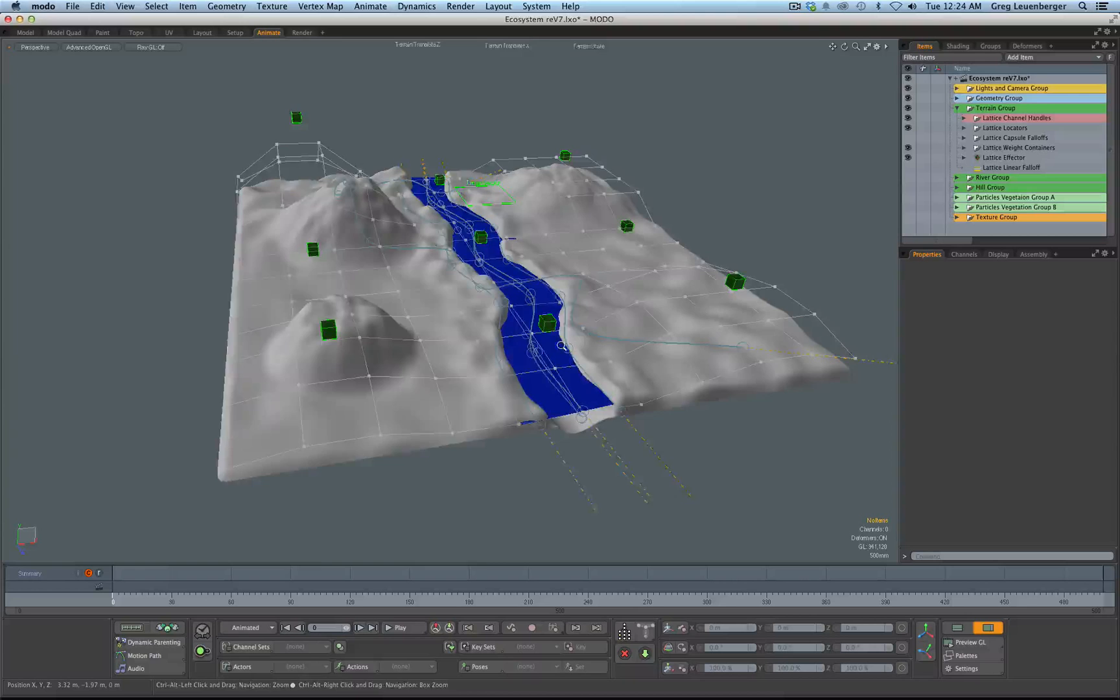
{"action": "left_click_drag", "start_coordinate": [687, 273], "coordinate": [720, 280], "text": "alt"}
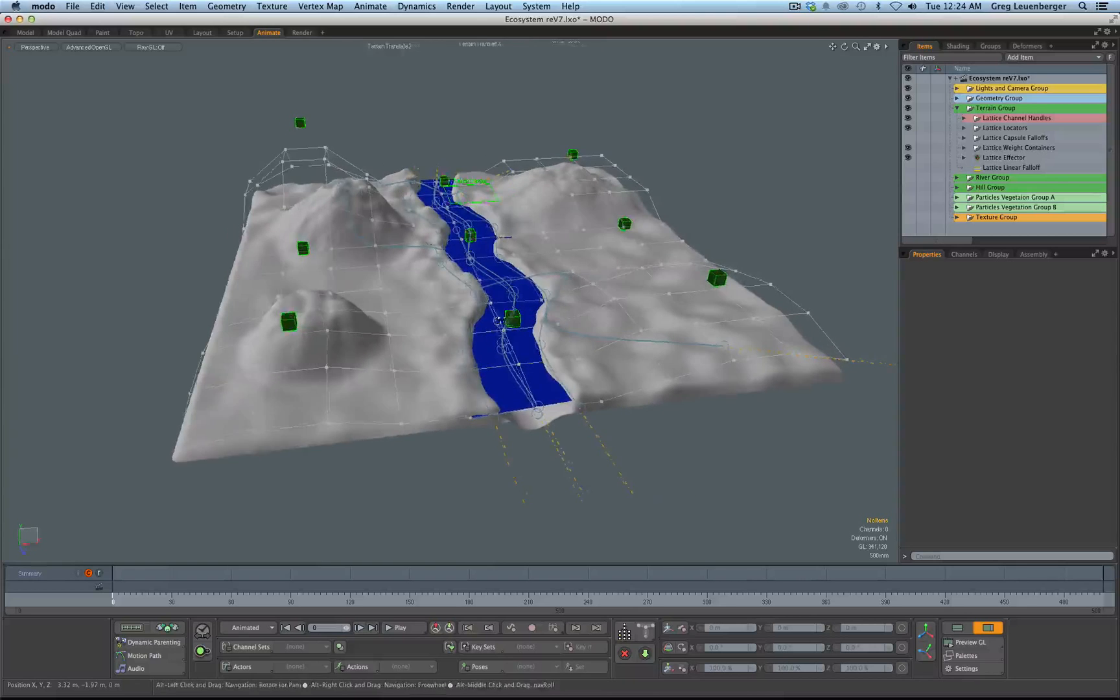
{"action": "left_click", "coordinate": [717, 278]}
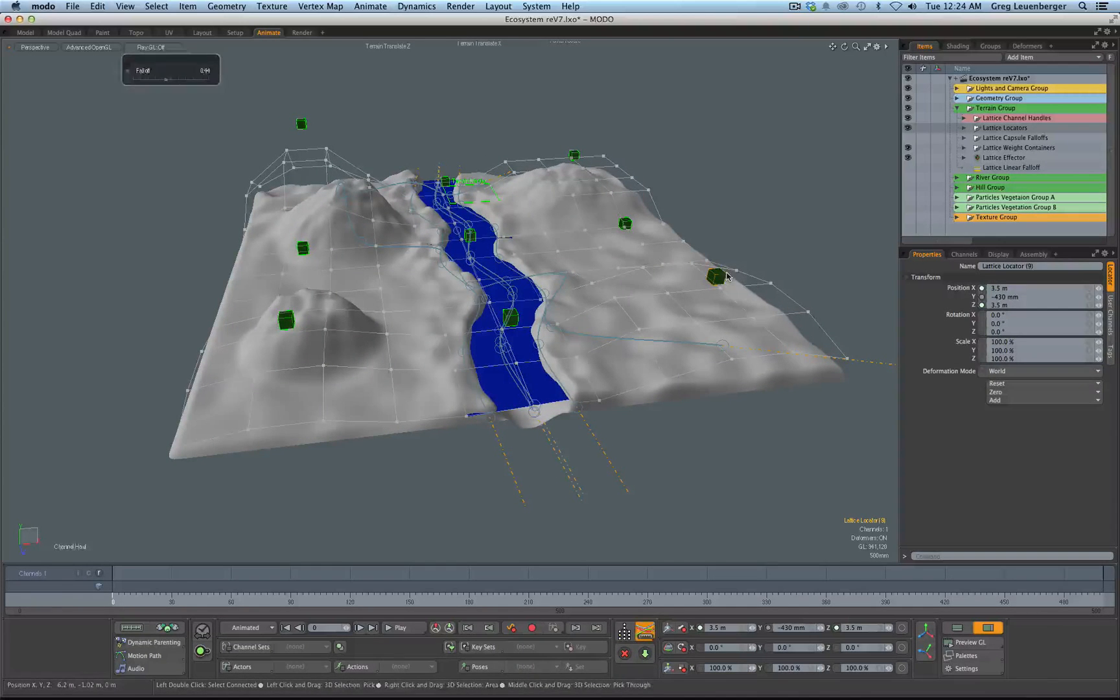
{"action": "key", "text": "y"}
{"action": "left_click_drag", "start_coordinate": [718, 269], "coordinate": [728, 230]}
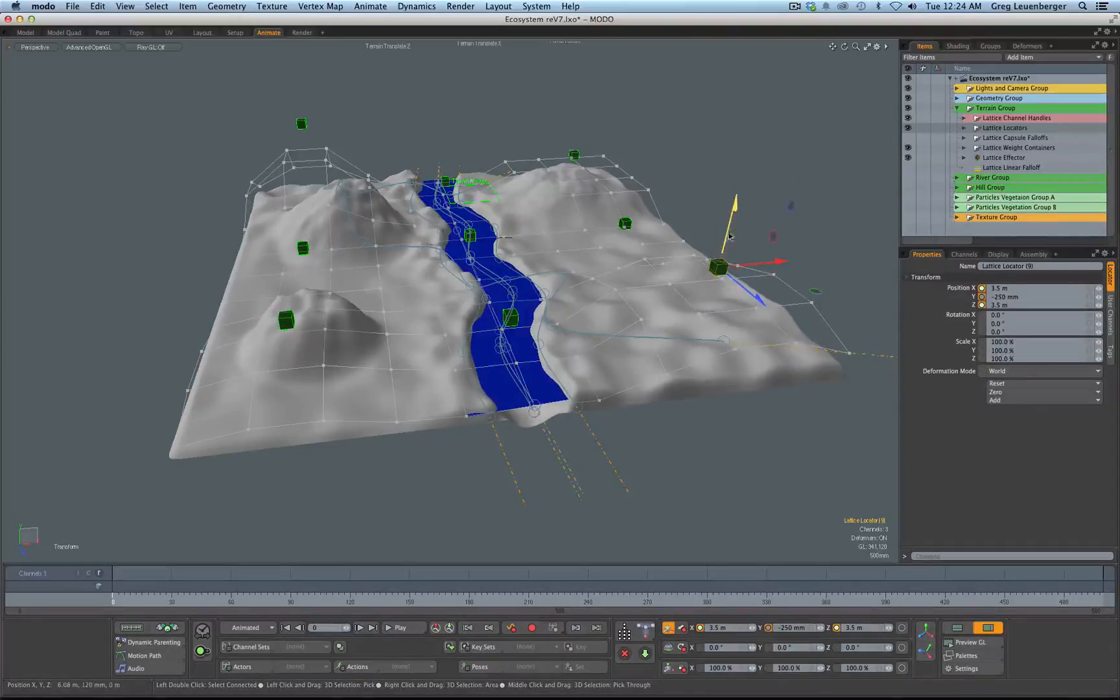
Set the Falloff of Lattice Locator (9) to 0.66
{"action": "key", "text": "q"}
{"action": "key", "text": "c"}
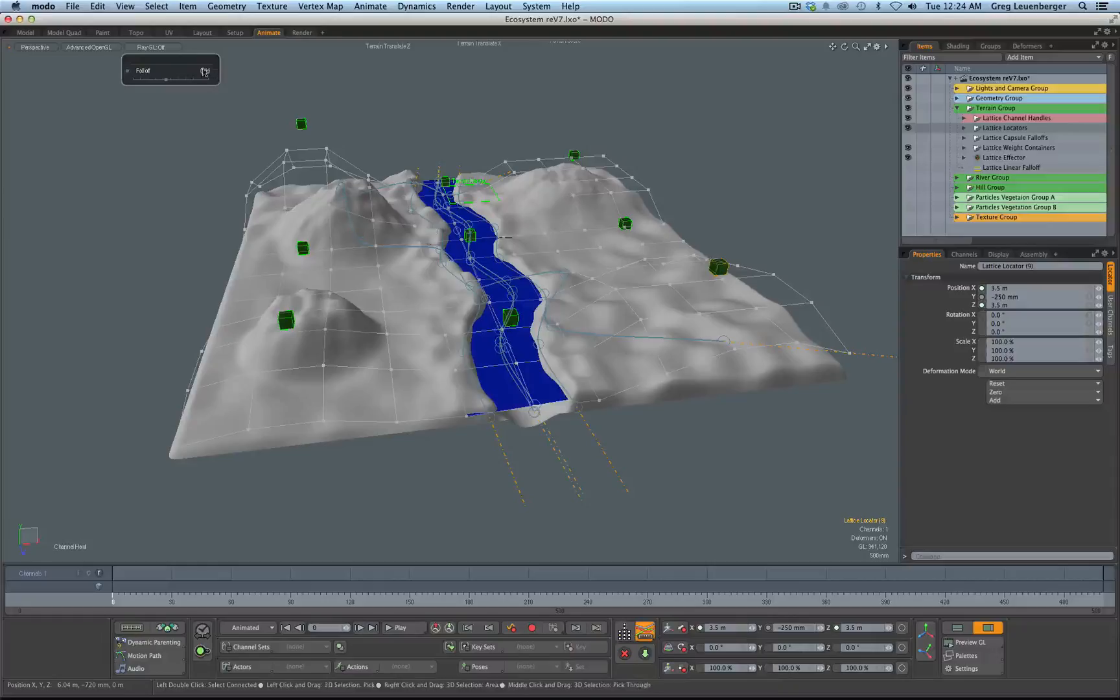
{"action": "left_click_drag", "start_coordinate": [164, 81], "coordinate": [500, 113]}
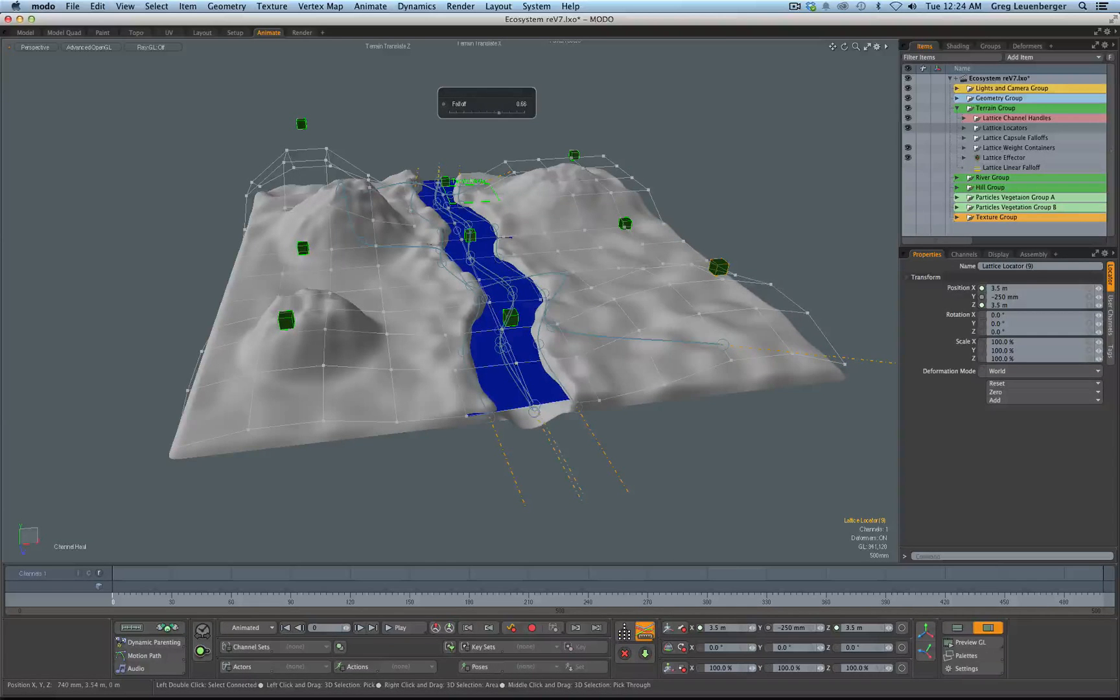
Deselect the locator and hide the Lattice Effector
{"action": "left_click", "coordinate": [778, 168]}
{"action": "left_click", "coordinate": [908, 157]}
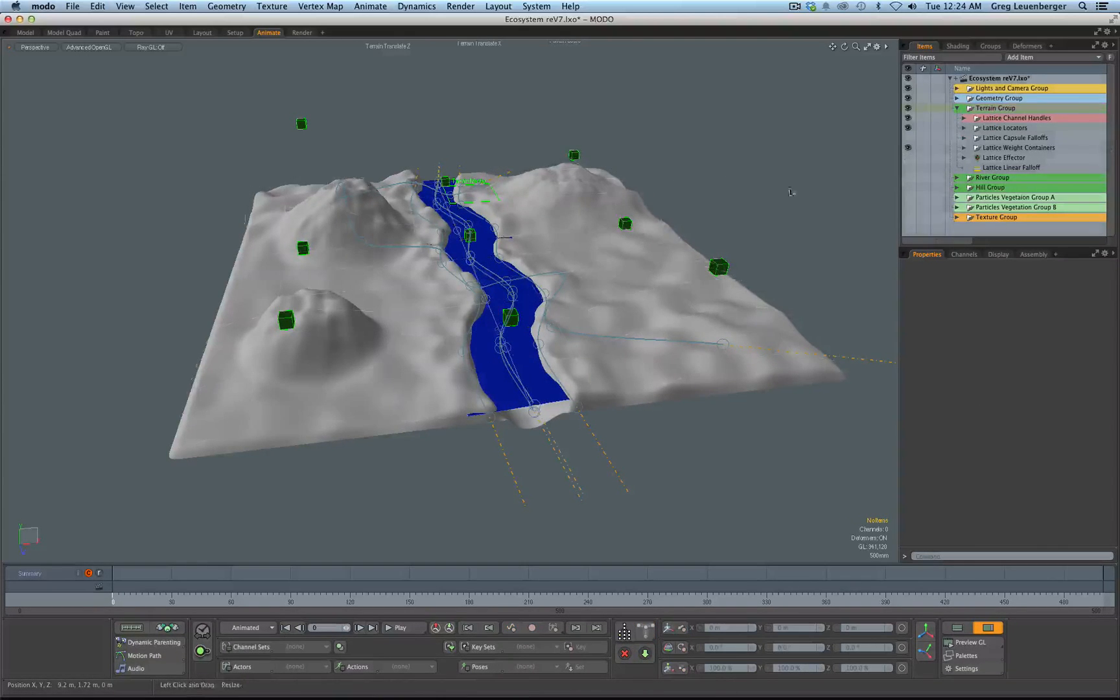
{"action": "left_click_drag", "start_coordinate": [743, 234], "coordinate": [628, 182], "text": "alt+shift"}
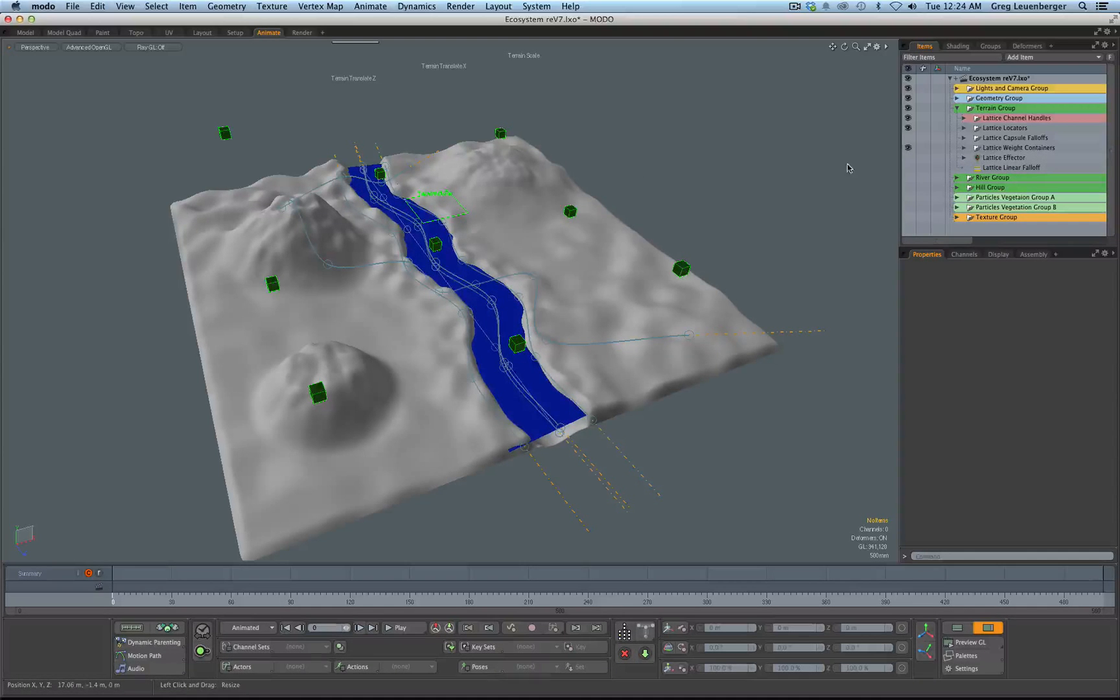
Move the Lattice Master Locator to a Y position of about 1.48 m, deselect it and collapse the Terrain Group
{"action": "left_click", "coordinate": [456, 216]}
{"action": "left_click_drag", "start_coordinate": [455, 218], "coordinate": [431, 146], "text": "alt"}
{"action": "key", "text": "w"}
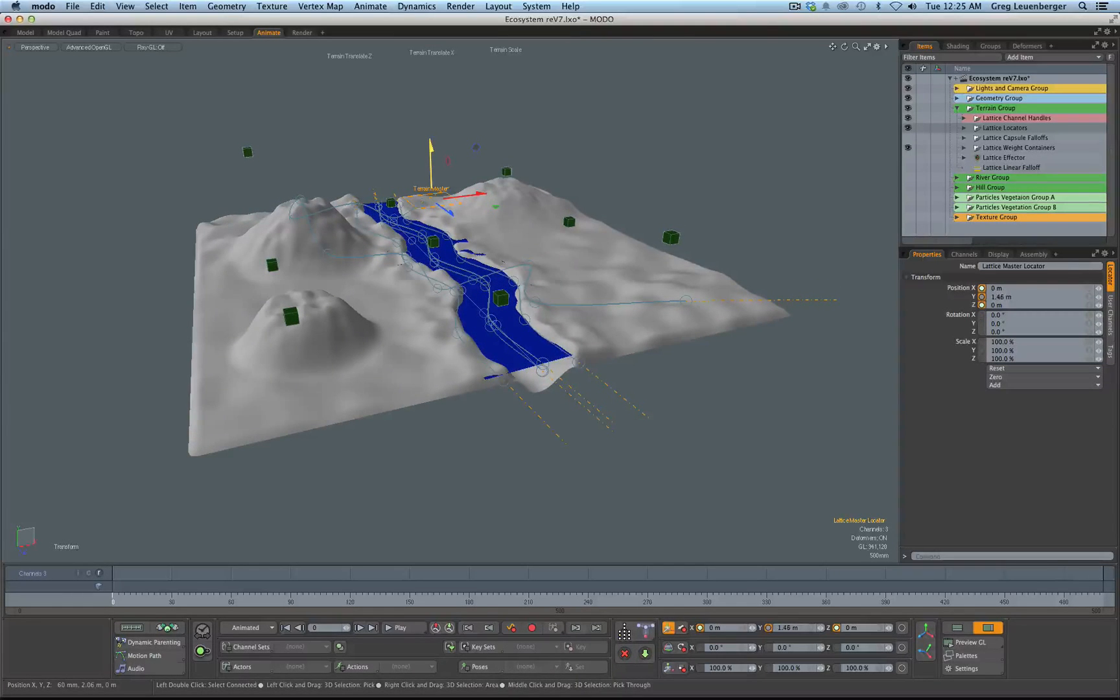
{"action": "key", "text": "space"}
{"action": "left_click", "coordinate": [376, 138]}
{"action": "left_click_drag", "start_coordinate": [459, 260], "coordinate": [464, 298], "text": "alt"}
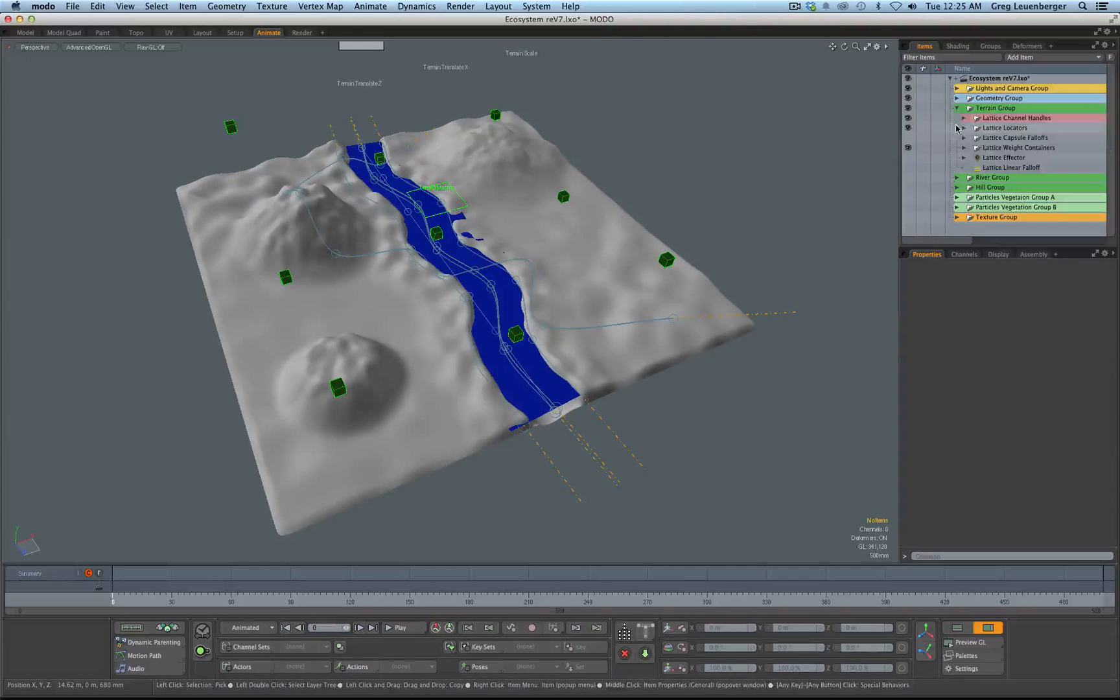
{"action": "left_click", "coordinate": [958, 108]}
Show the River Group and Hill Group controls and hide them again
{"action": "left_click", "coordinate": [908, 118]}
{"action": "left_click", "coordinate": [909, 128]}
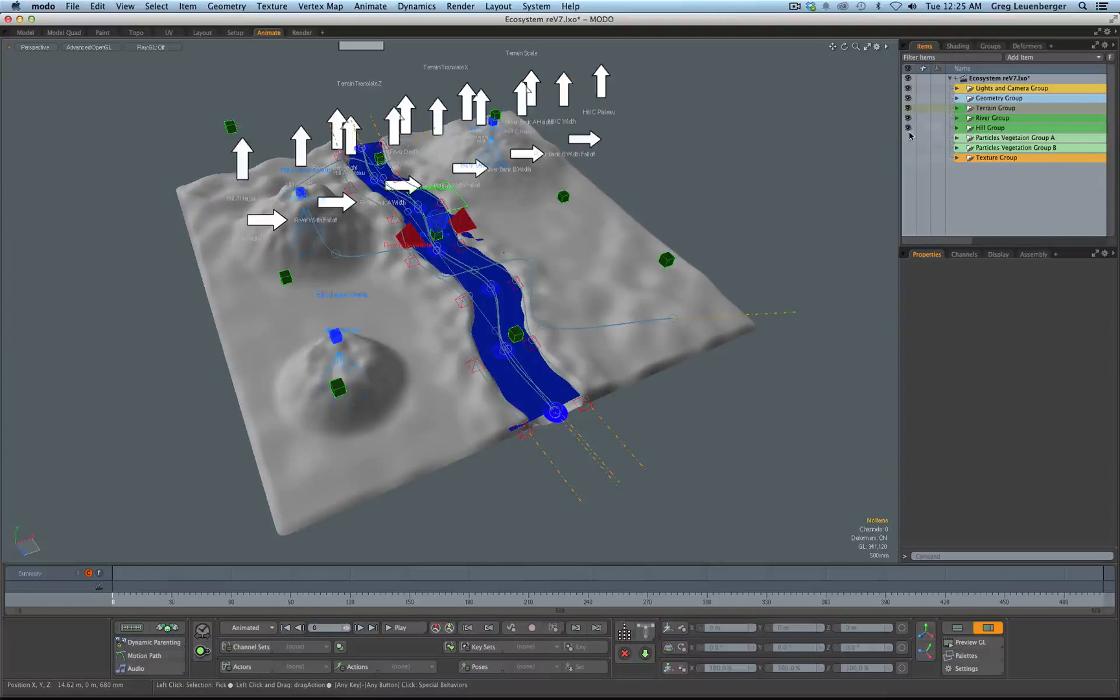
{"action": "left_click", "coordinate": [908, 127]}
{"action": "left_click", "coordinate": [908, 118]}
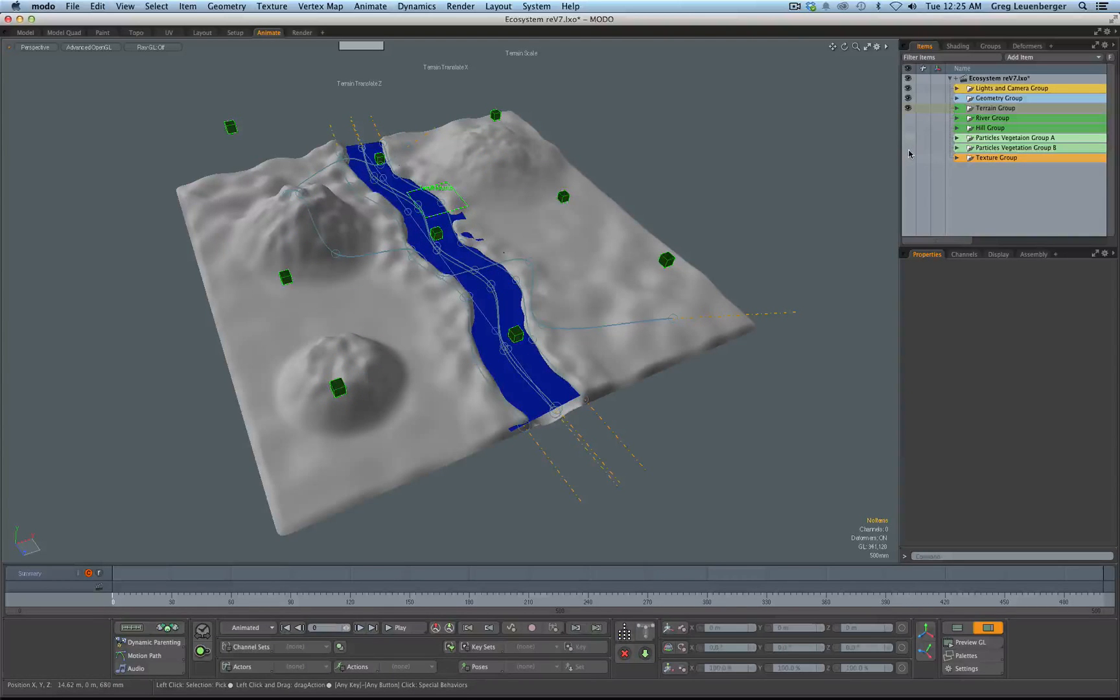
Show Particles Vegetation Groups A and B together with the River Group and Hill Group controls over the whole landscape
{"action": "left_click", "coordinate": [909, 148]}
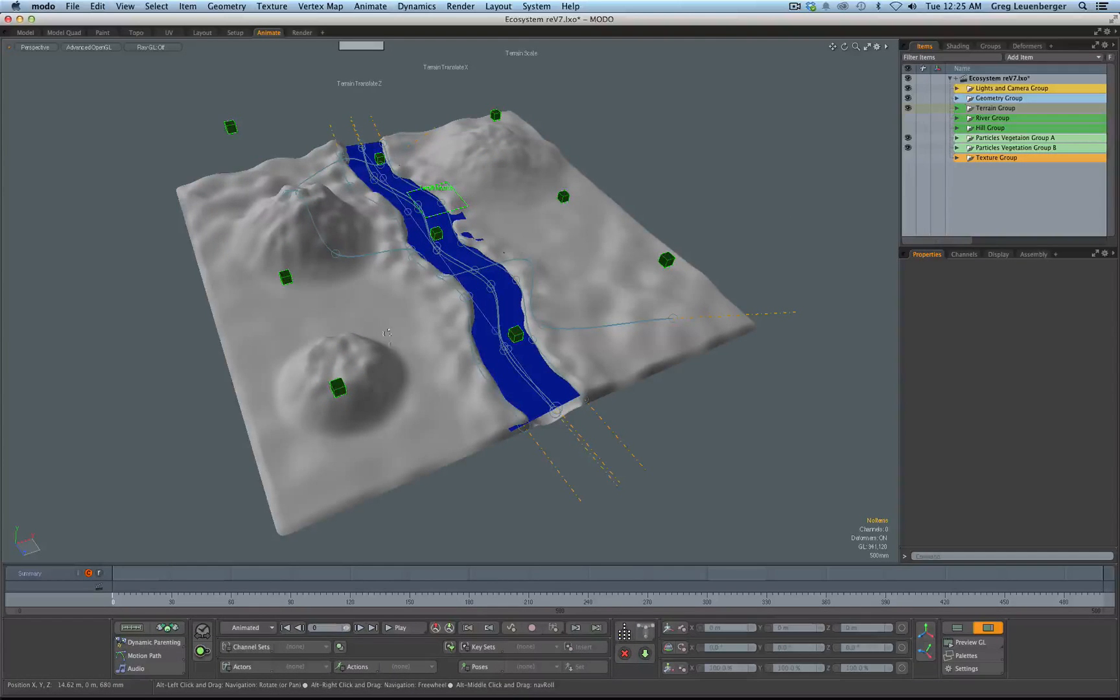
{"action": "left_click_drag", "start_coordinate": [384, 296], "coordinate": [501, 300], "text": "alt"}
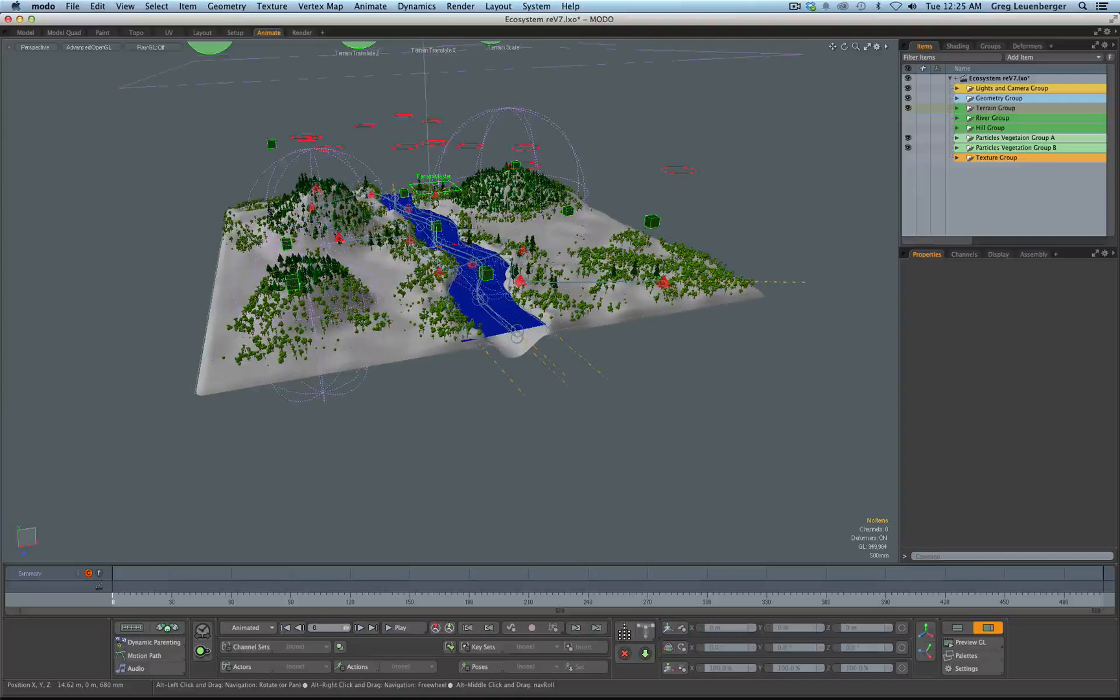
{"action": "left_click_drag", "start_coordinate": [510, 349], "coordinate": [491, 327], "text": "alt"}
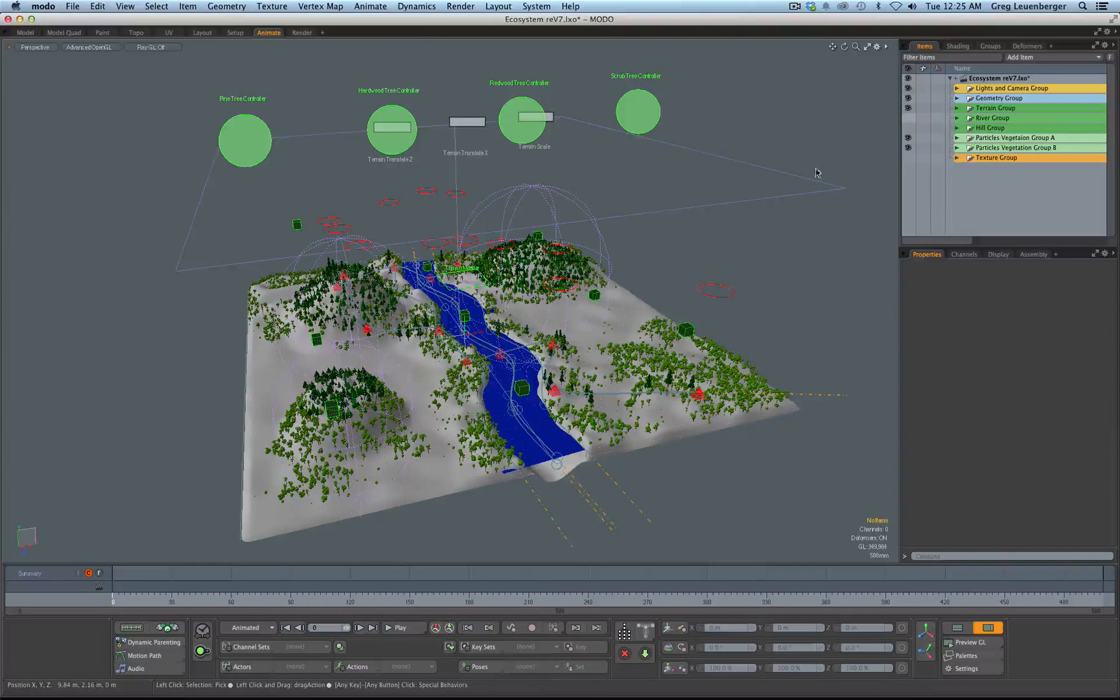
{"action": "left_click", "coordinate": [907, 118]}
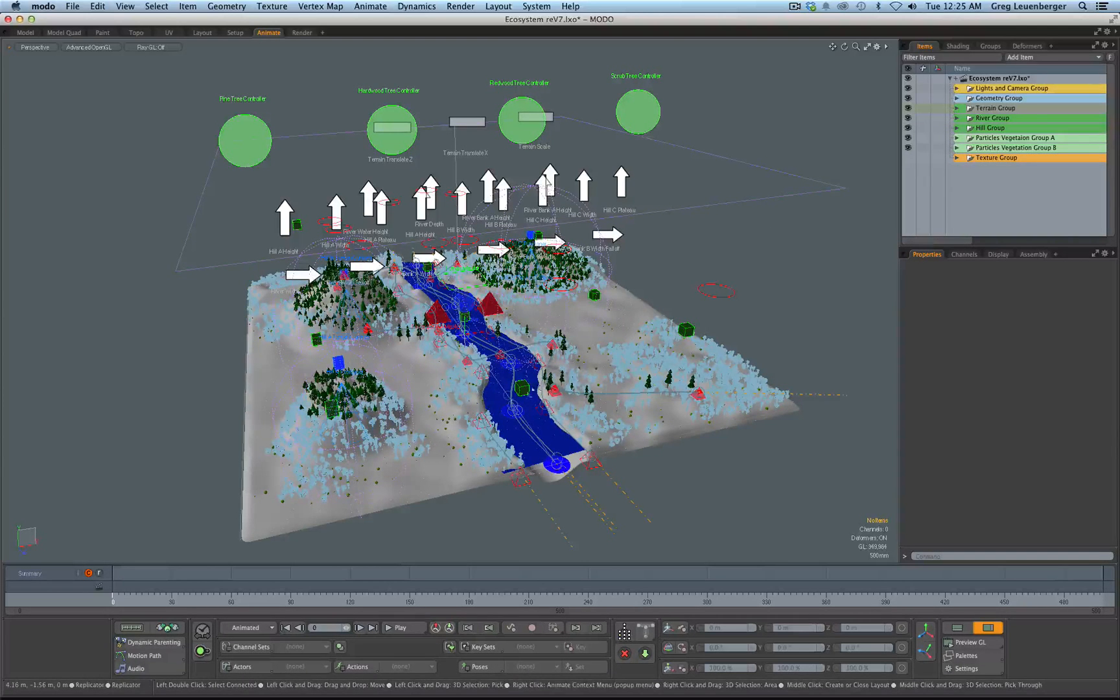
{"action": "left_click_drag", "start_coordinate": [433, 273], "coordinate": [429, 270], "text": "alt"}
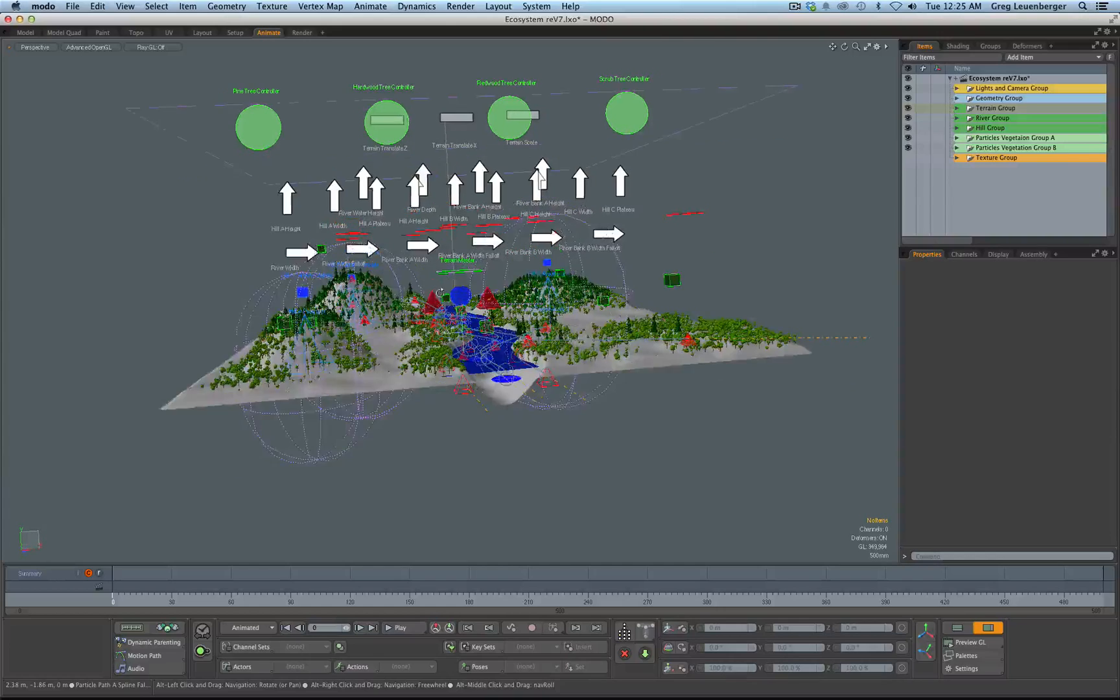
Move the River Master Locator sideways to an X position of about -285 mm
{"action": "scroll", "coordinate": [522, 302], "scroll_direction": "up", "scroll_amount": 5}
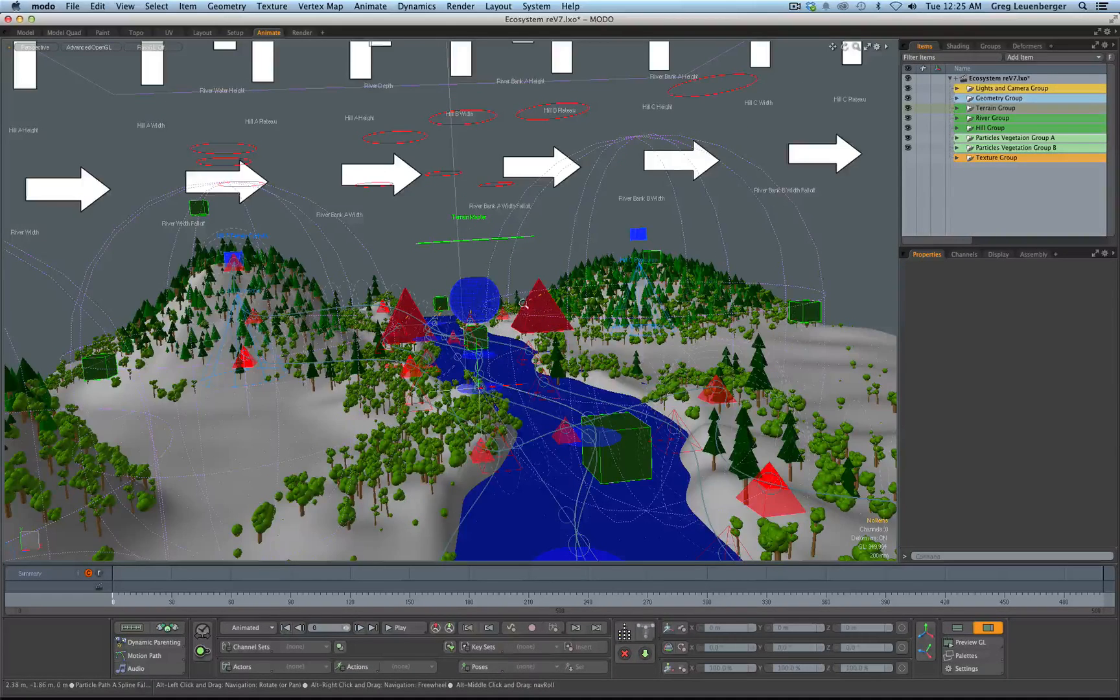
{"action": "left_click", "coordinate": [483, 310]}
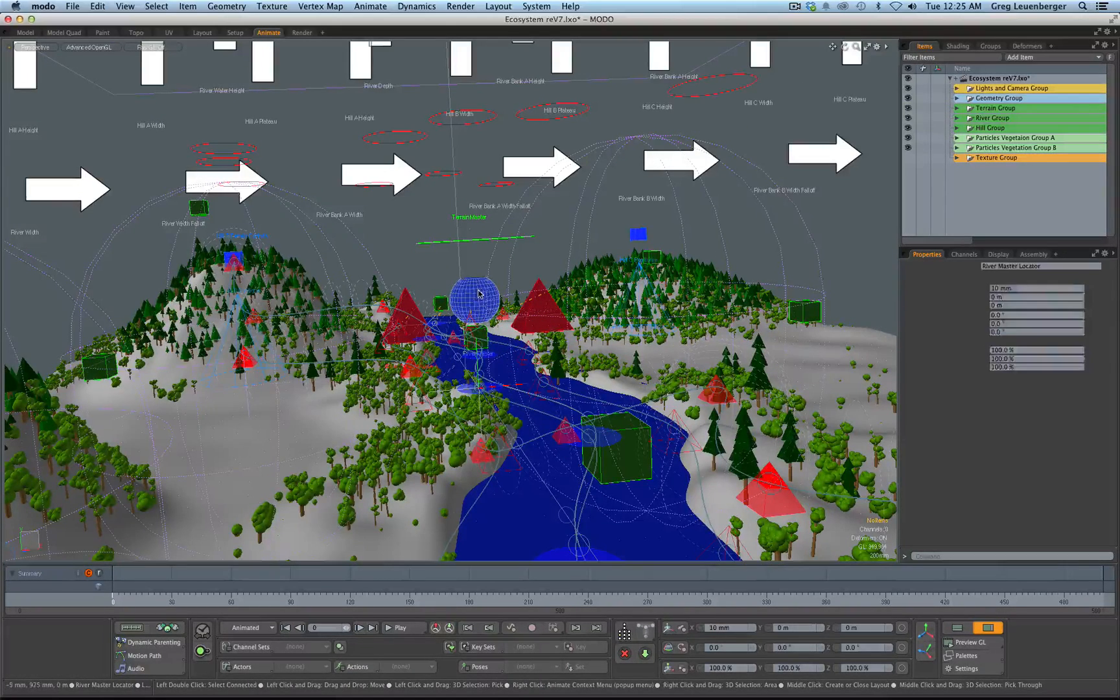
{"action": "key", "text": "w"}
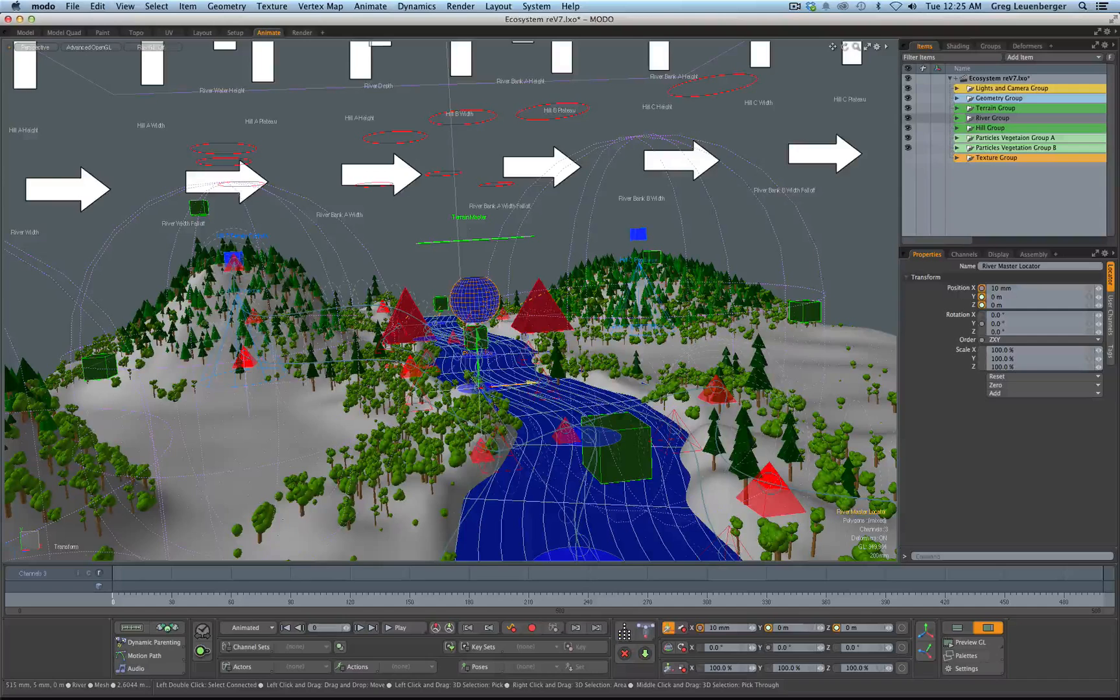
{"action": "left_click_drag", "start_coordinate": [534, 384], "coordinate": [509, 385]}
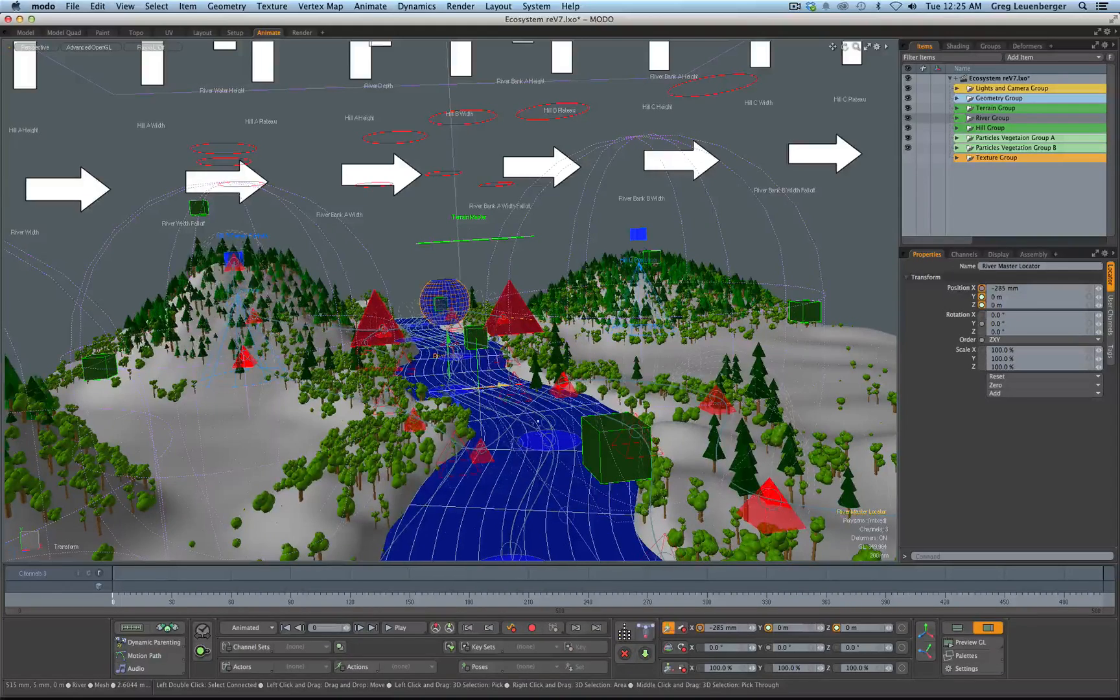
Set the River Master Locator's X position to 0 m
{"action": "left_click_drag", "start_coordinate": [578, 368], "coordinate": [579, 402], "text": "alt"}
{"action": "left_click", "coordinate": [1021, 288]}
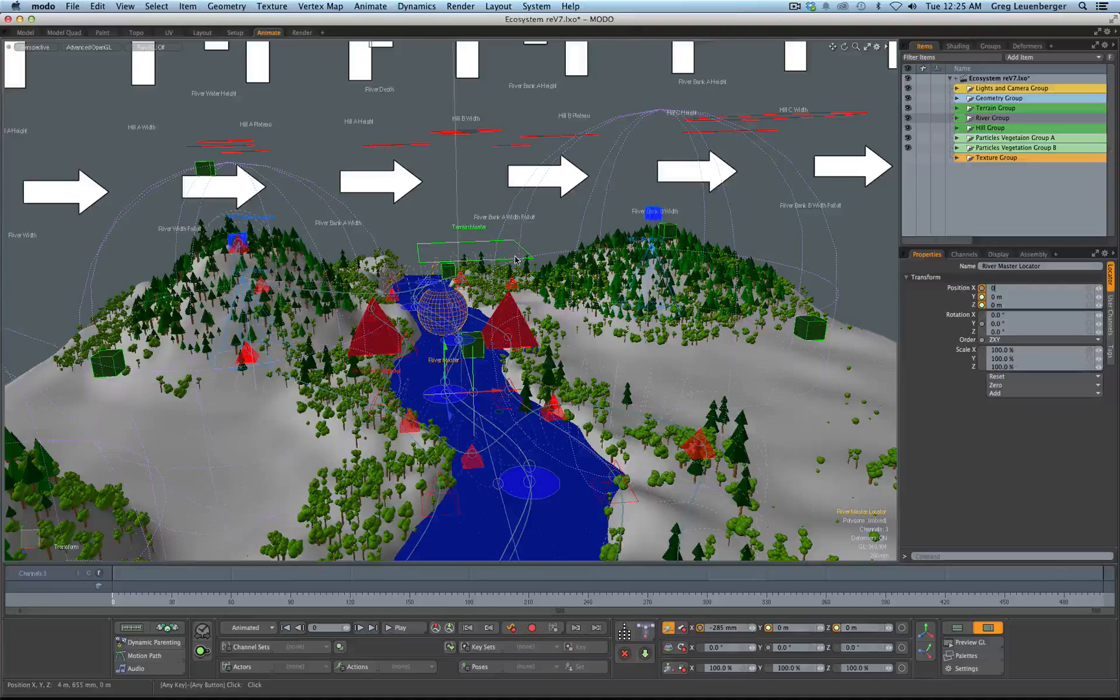
{"action": "type", "text": "0"}
{"action": "key", "text": "Return"}
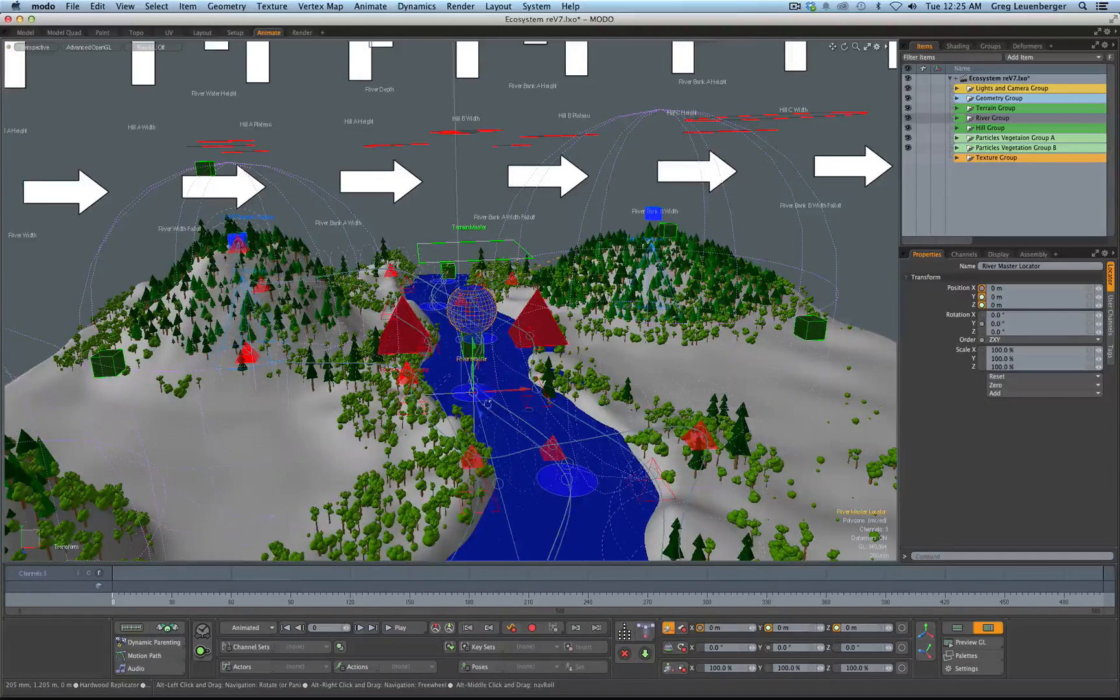
Examine the whole landscape with the tree, terrain, river and hill controllers displayed from several angles and distances
{"action": "scroll", "coordinate": [458, 422], "scroll_direction": "up", "scroll_amount": 3}
{"action": "scroll", "coordinate": [446, 425], "scroll_direction": "down", "scroll_amount": 4}
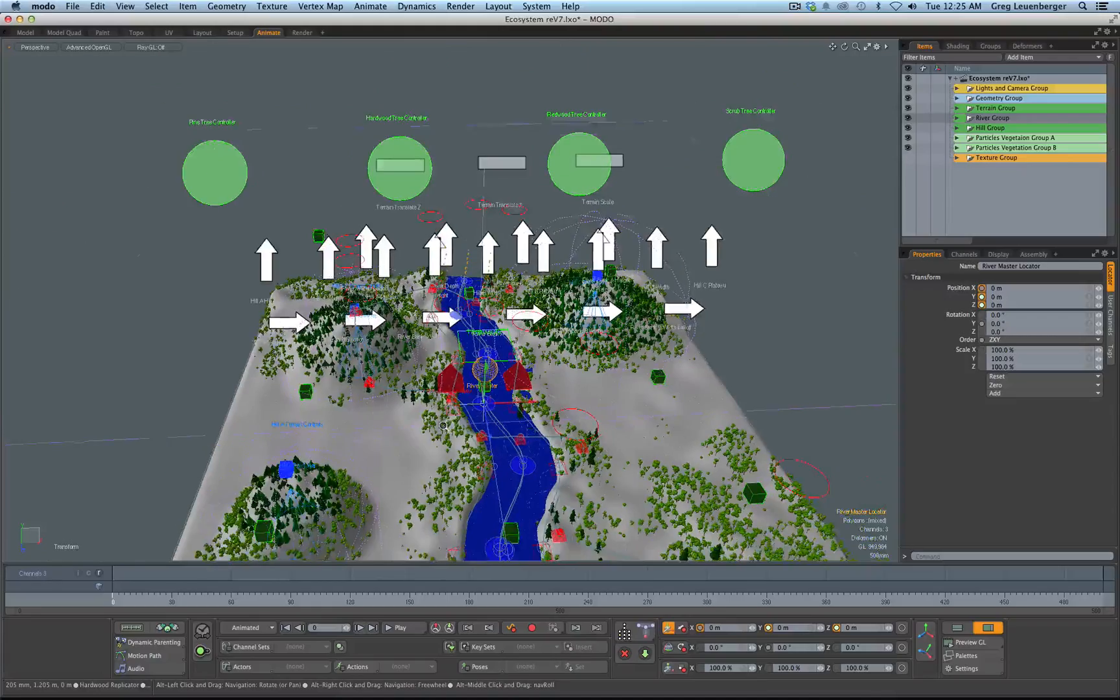
{"action": "left_click_drag", "start_coordinate": [436, 342], "coordinate": [443, 341], "text": "alt+shift"}
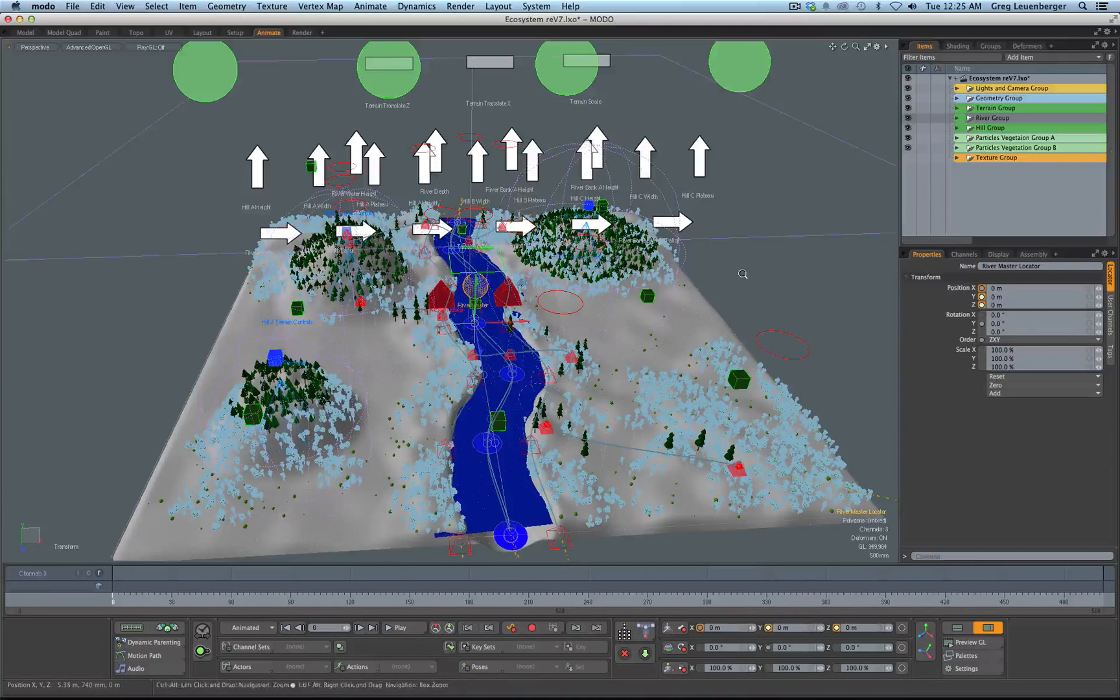
{"action": "left_click_drag", "start_coordinate": [750, 285], "coordinate": [741, 250], "text": "alt+shift"}
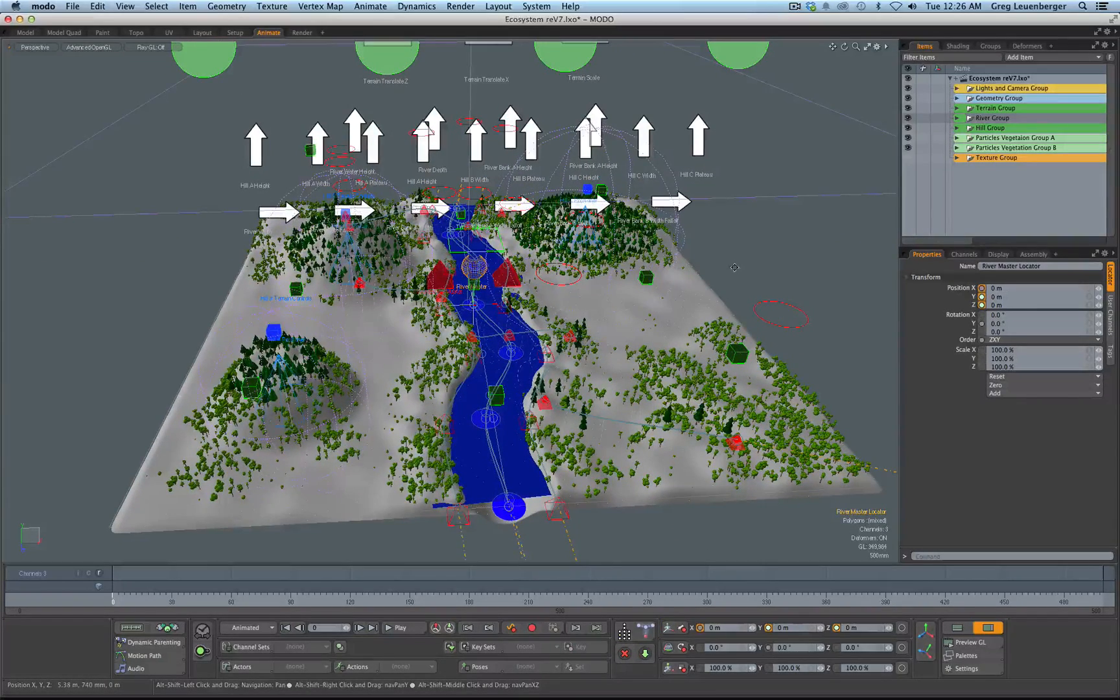
{"action": "scroll", "coordinate": [727, 271], "scroll_direction": "down", "scroll_amount": 4}
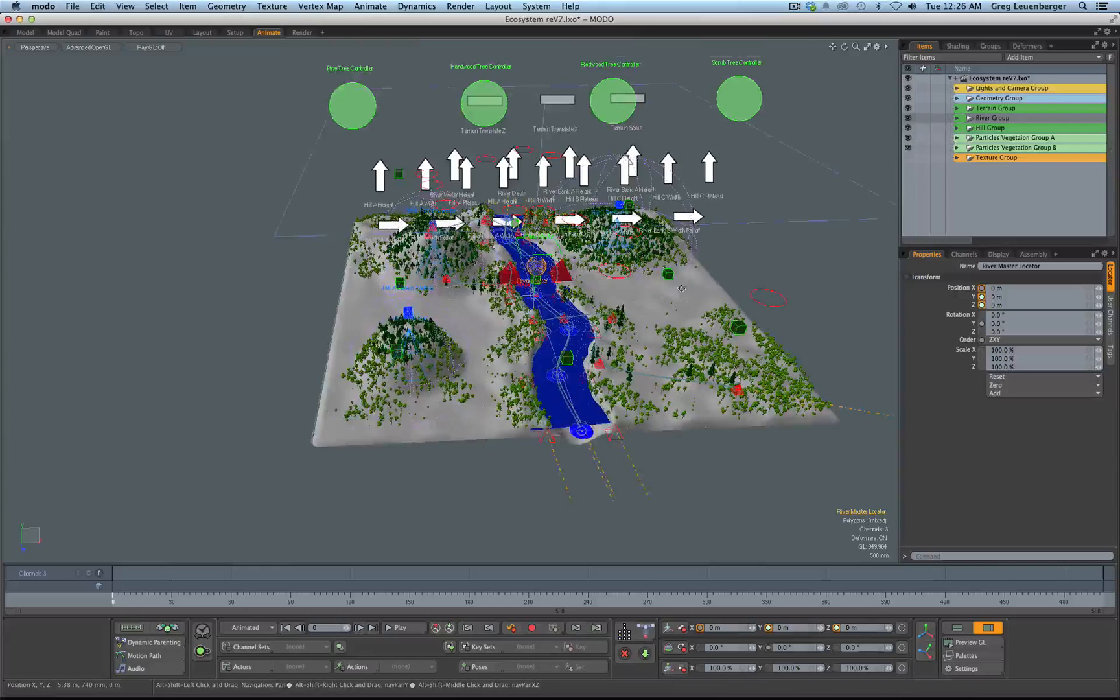
{"action": "left_click_drag", "start_coordinate": [667, 294], "coordinate": [591, 328], "text": "alt+shift"}
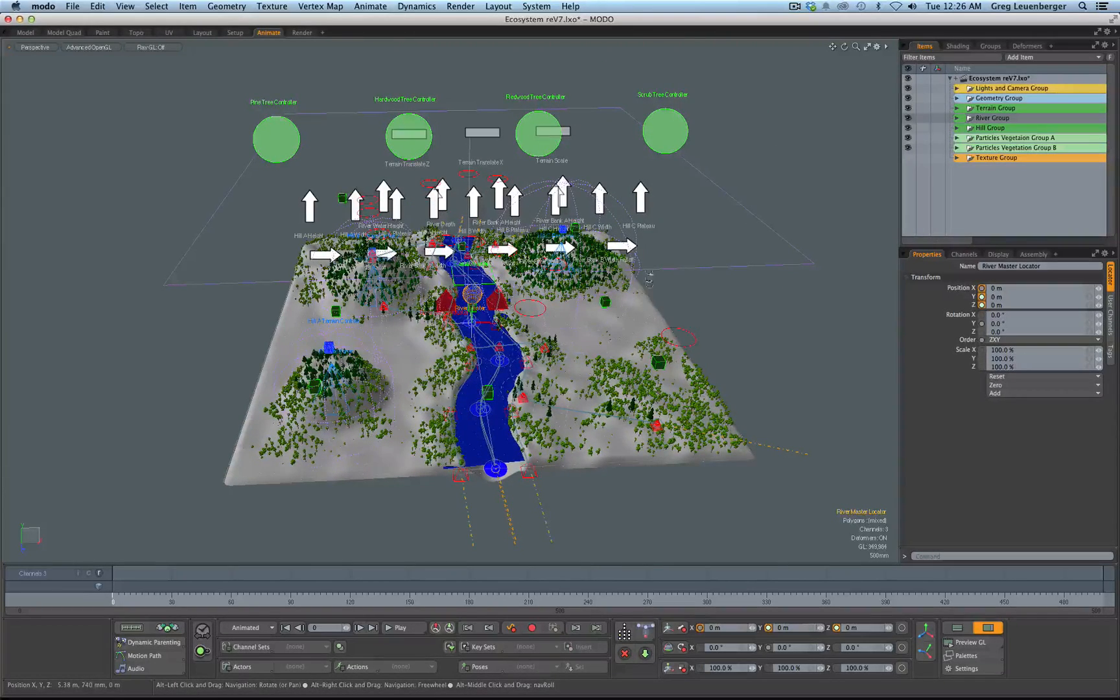
{"action": "left_click_drag", "start_coordinate": [665, 198], "coordinate": [675, 254], "text": "alt"}
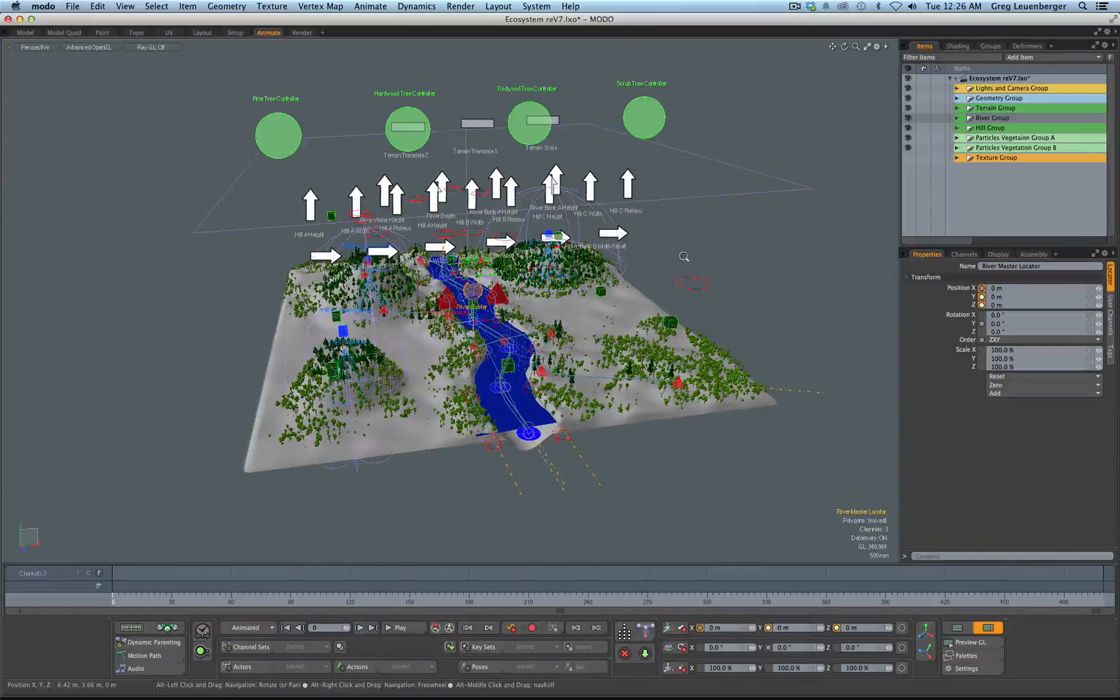
{"action": "scroll", "coordinate": [684, 256], "scroll_direction": "up", "scroll_amount": 4}
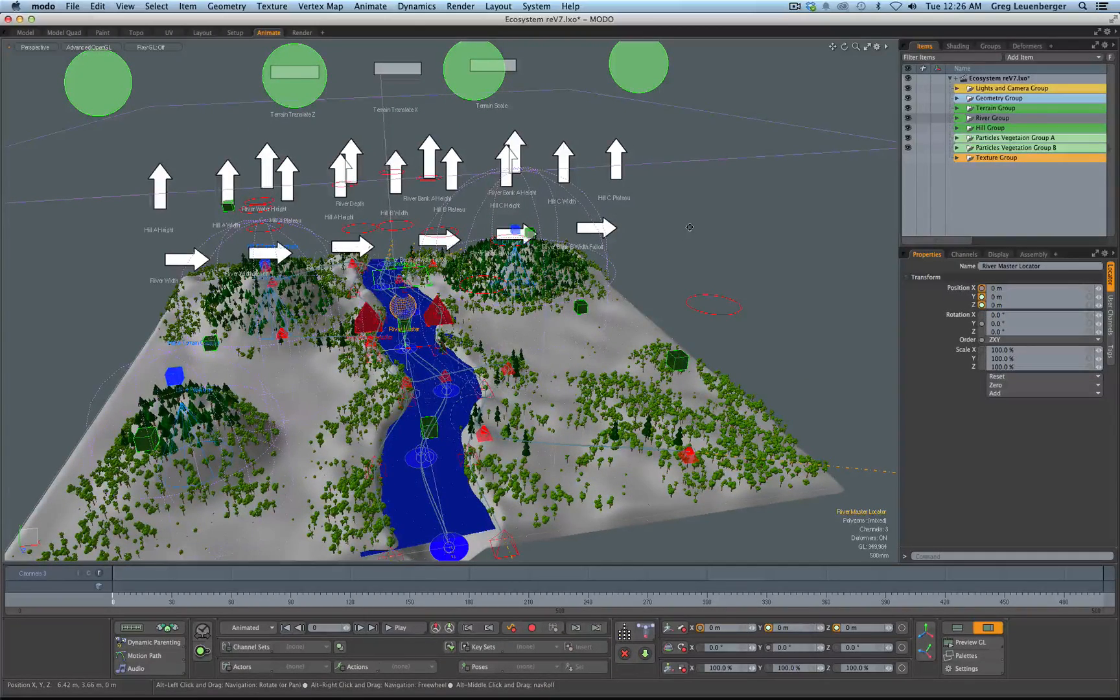
{"action": "left_click_drag", "start_coordinate": [692, 226], "coordinate": [708, 217], "text": "alt+shift"}
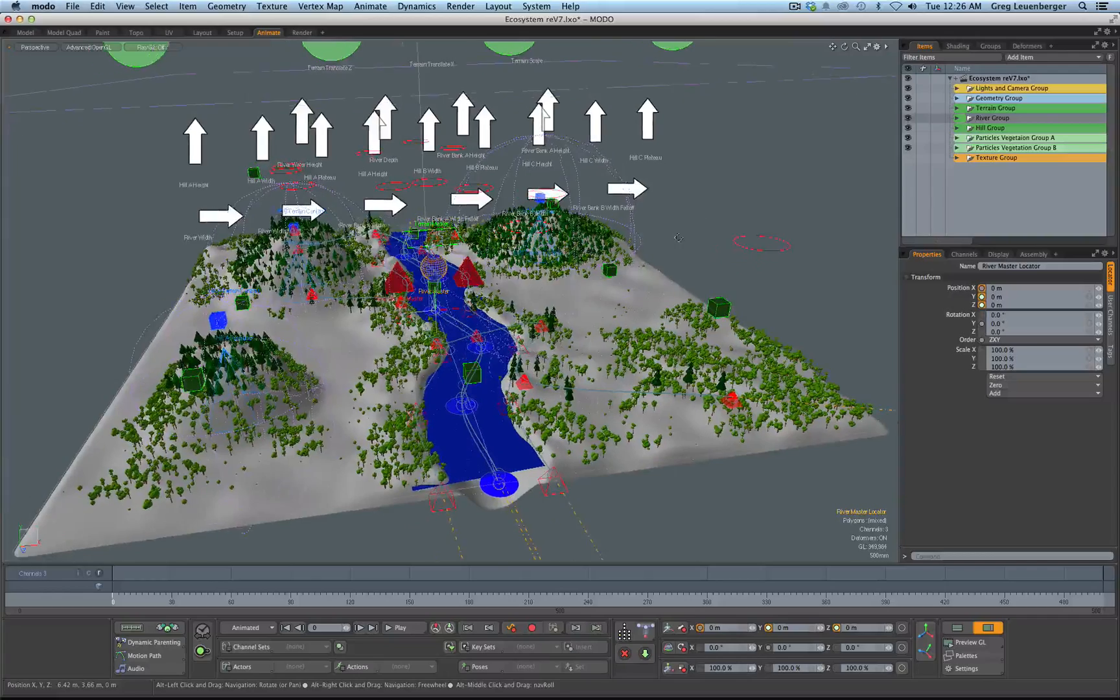
{"action": "left_click_drag", "start_coordinate": [701, 264], "coordinate": [709, 274], "text": "alt"}
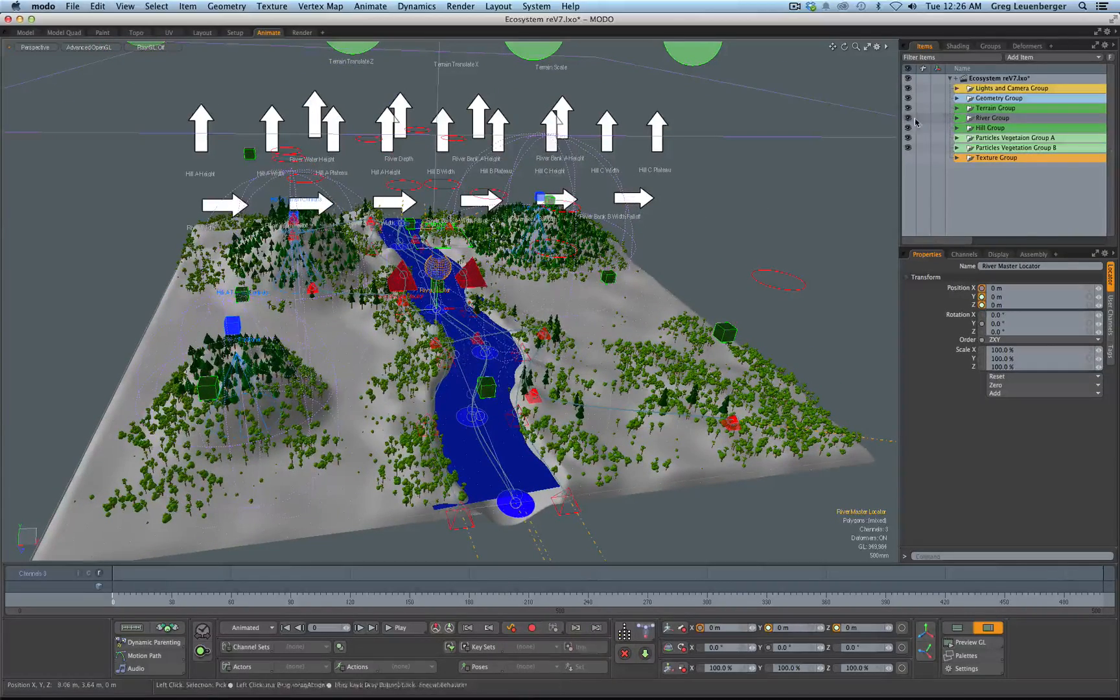
Hide the River Group, Hill Group and Particles Vegetation Groups A and B, leaving the Terrain Group controls shown
{"action": "left_click", "coordinate": [909, 118]}
{"action": "left_click", "coordinate": [908, 128]}
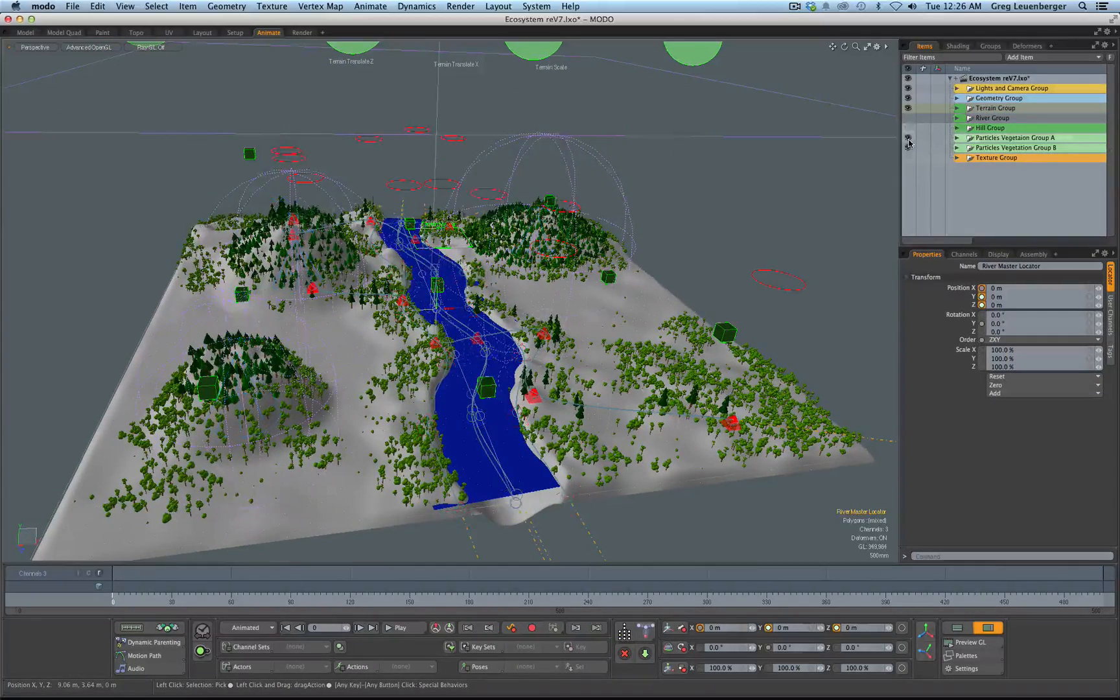
{"action": "left_click", "coordinate": [909, 138]}
{"action": "left_click", "coordinate": [908, 148]}
{"action": "mouse_move", "coordinate": [767, 208]}
{"action": "left_mouse_down", "text": "alt"}
{"action": "mouse_move", "coordinate": [721, 191]}
{"action": "mouse_move", "coordinate": [747, 200]}
{"action": "left_mouse_up", "text": "alt"}
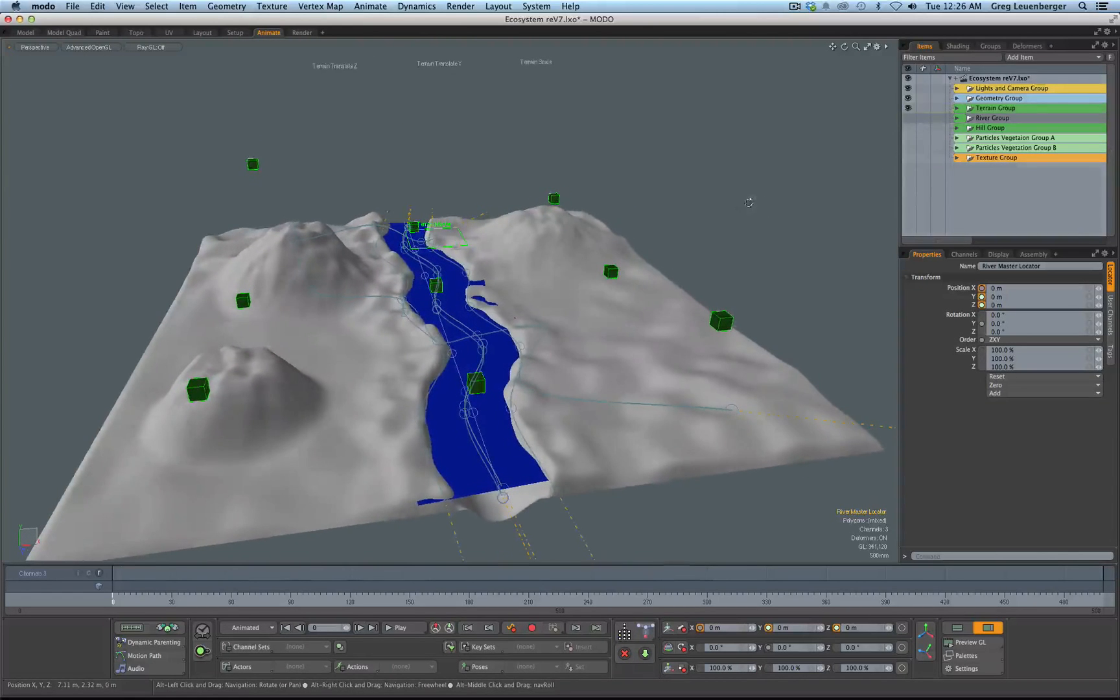
{"action": "left_click_drag", "start_coordinate": [788, 107], "coordinate": [804, 133], "text": "alt"}
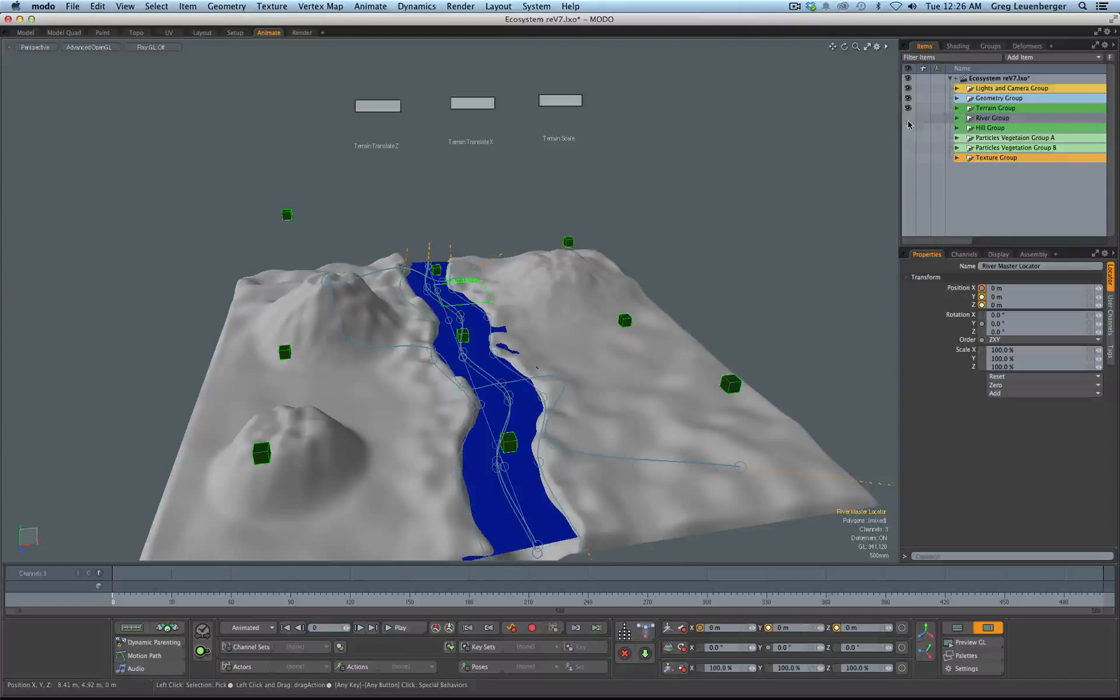
Show the River Group controls over the bare terrain, hide them again and view the river from its near end
{"action": "left_click", "coordinate": [908, 120]}
{"action": "left_click_drag", "start_coordinate": [612, 191], "coordinate": [633, 122], "text": "alt+shift"}
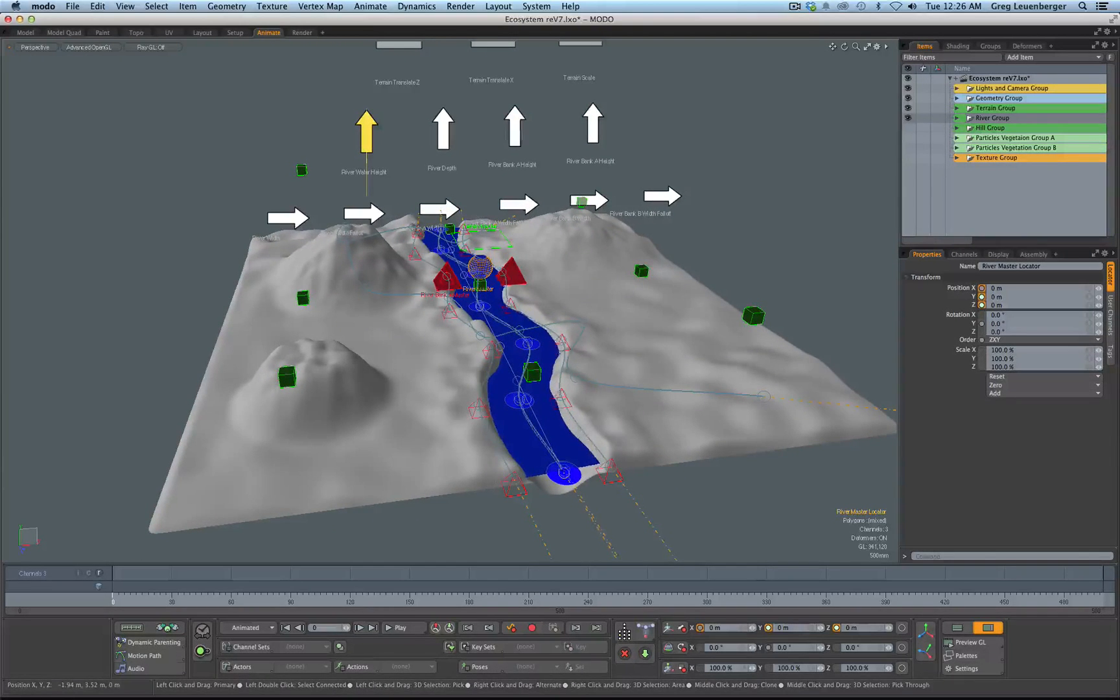
{"action": "left_click", "coordinate": [908, 118]}
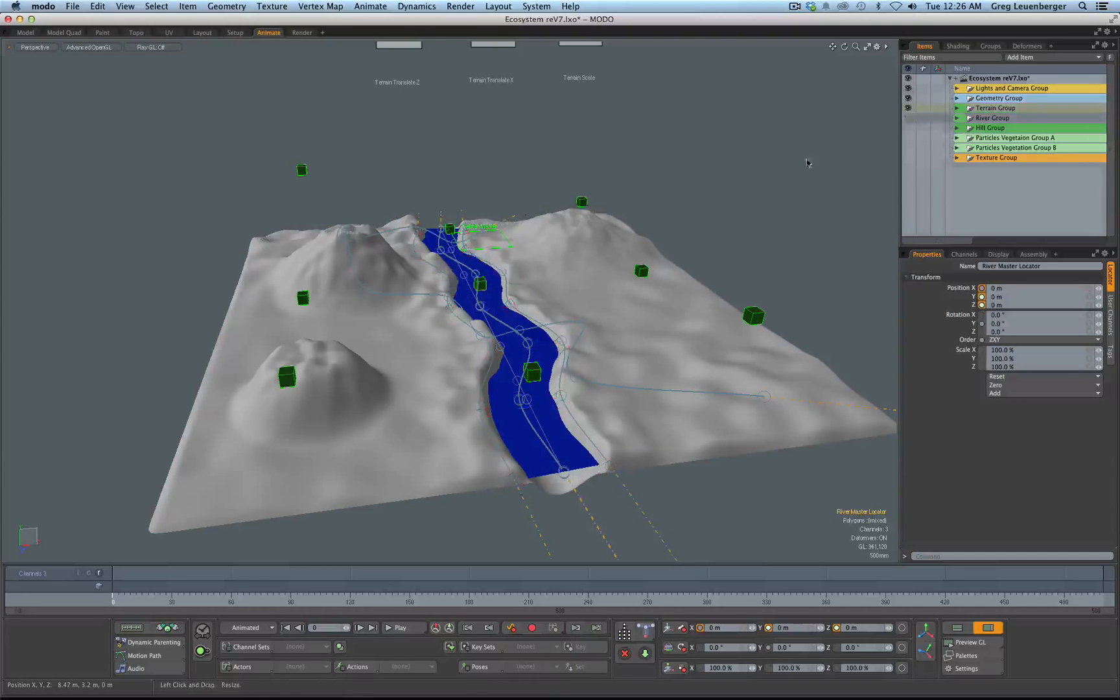
{"action": "left_click_drag", "start_coordinate": [807, 162], "coordinate": [645, 159], "text": "alt"}
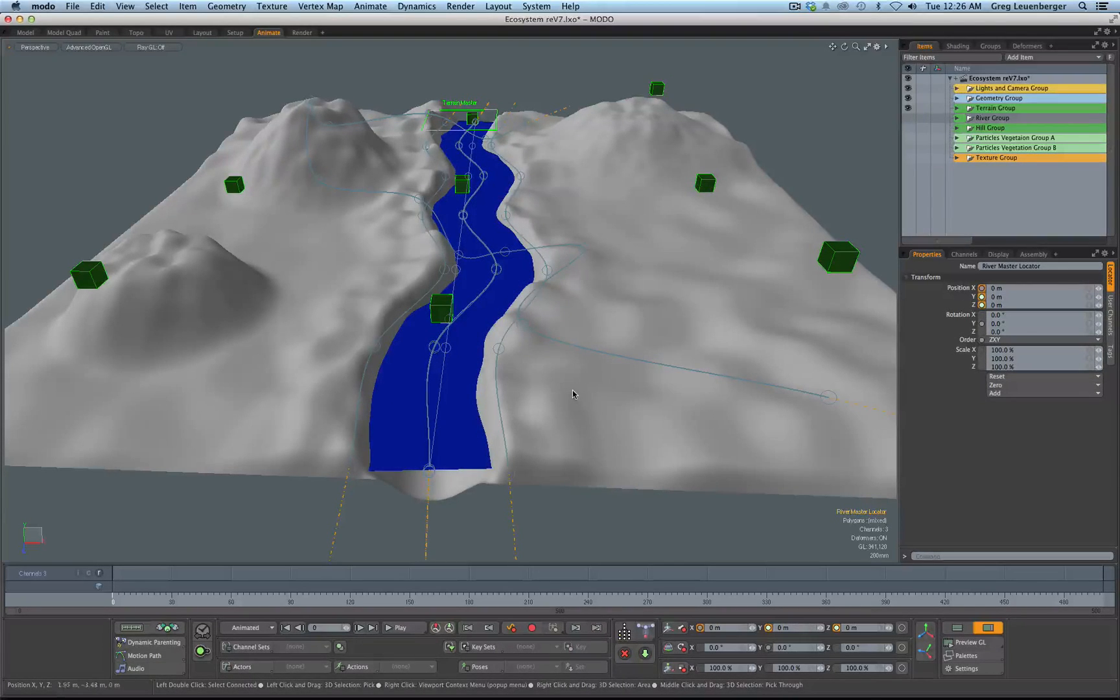
Open the render Preview window and move it over the middle of the 3D view
{"action": "key", "text": "F3"}
{"action": "key", "text": "F3"}
{"action": "key", "text": "F8"}
{"action": "key", "text": "F8"}
{"action": "key", "text": "F8"}
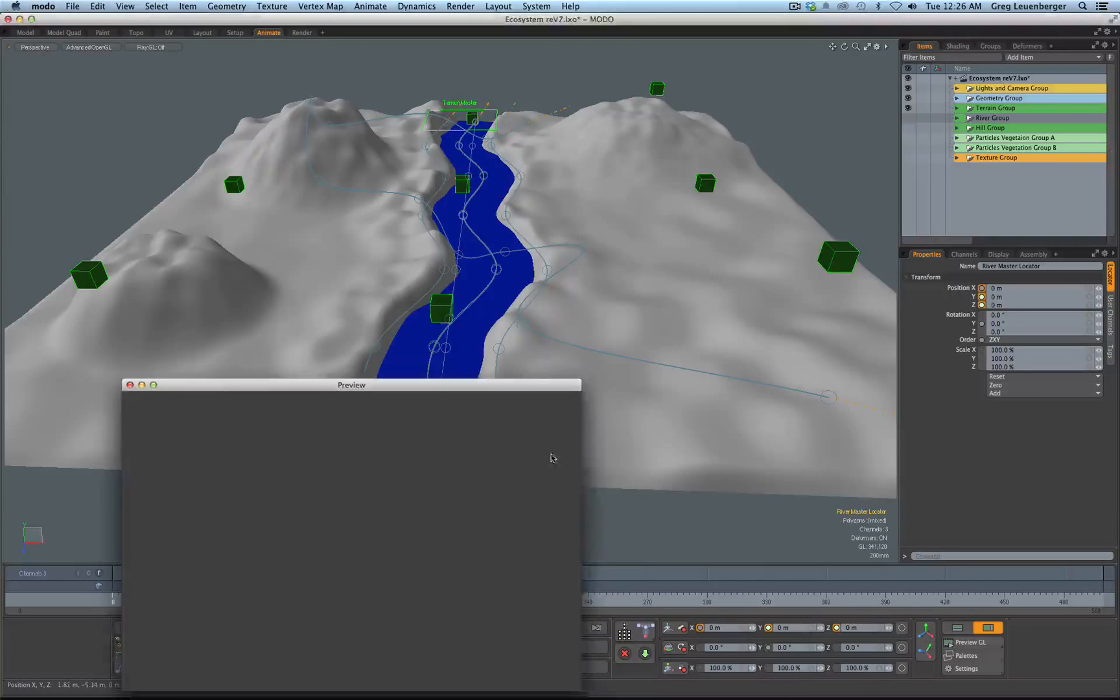
{"action": "left_click_drag", "start_coordinate": [511, 383], "coordinate": [687, 384]}
Inspect the terrain in the Preview from several angles and frame a low, close view looking along the river
{"action": "left_click_drag", "start_coordinate": [583, 406], "coordinate": [447, 444], "text": "ctrl+alt"}
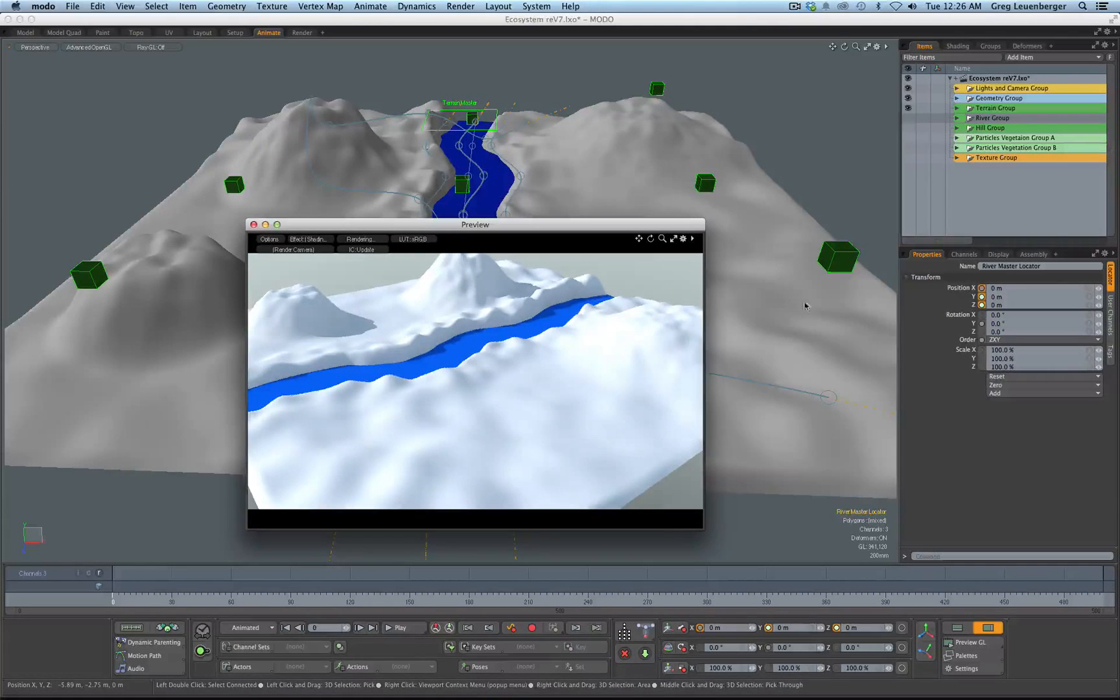
{"action": "left_click_drag", "start_coordinate": [555, 392], "coordinate": [577, 409], "text": "alt"}
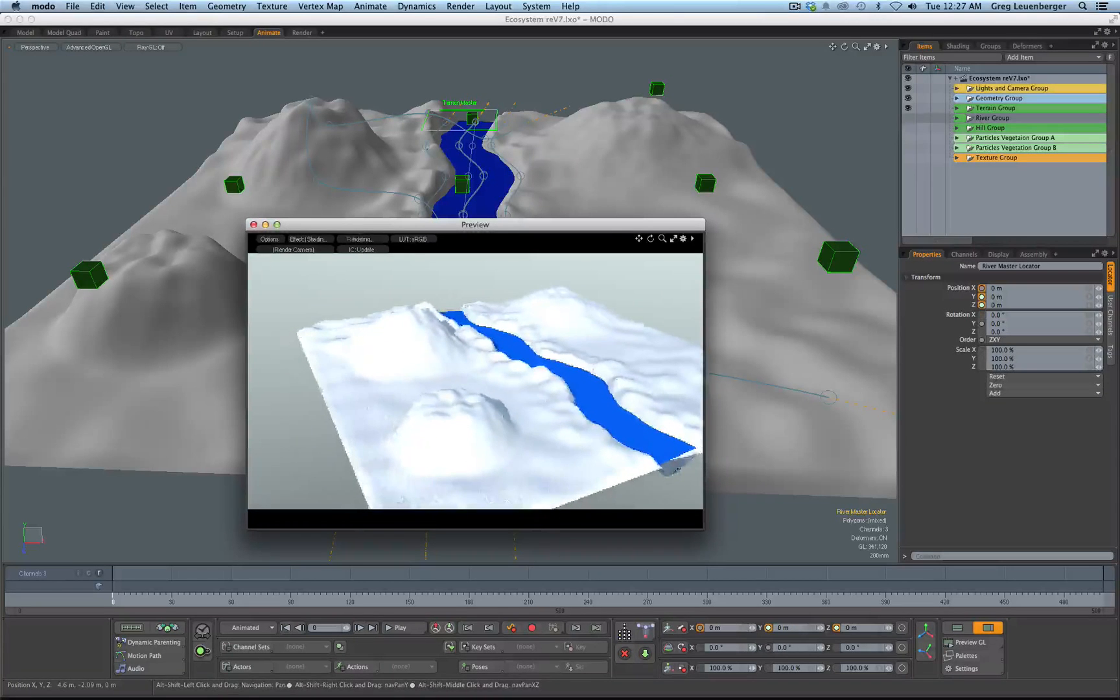
{"action": "left_click_drag", "start_coordinate": [422, 446], "coordinate": [540, 447], "text": "ctrl+alt"}
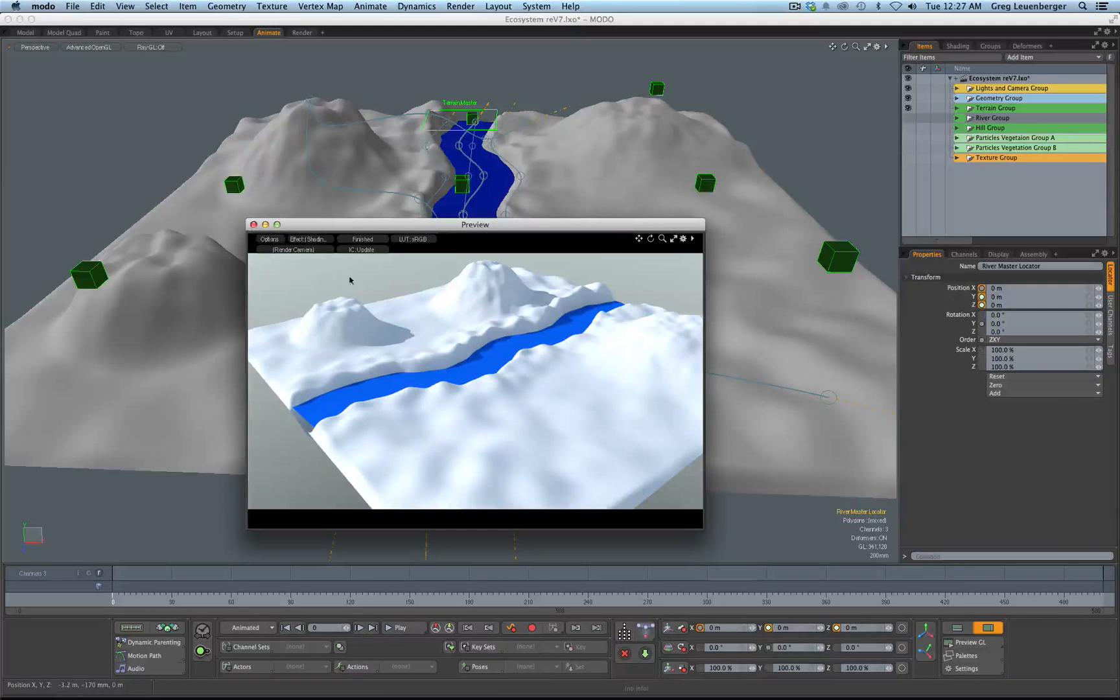
{"action": "left_click_drag", "start_coordinate": [453, 414], "coordinate": [551, 386], "text": "alt"}
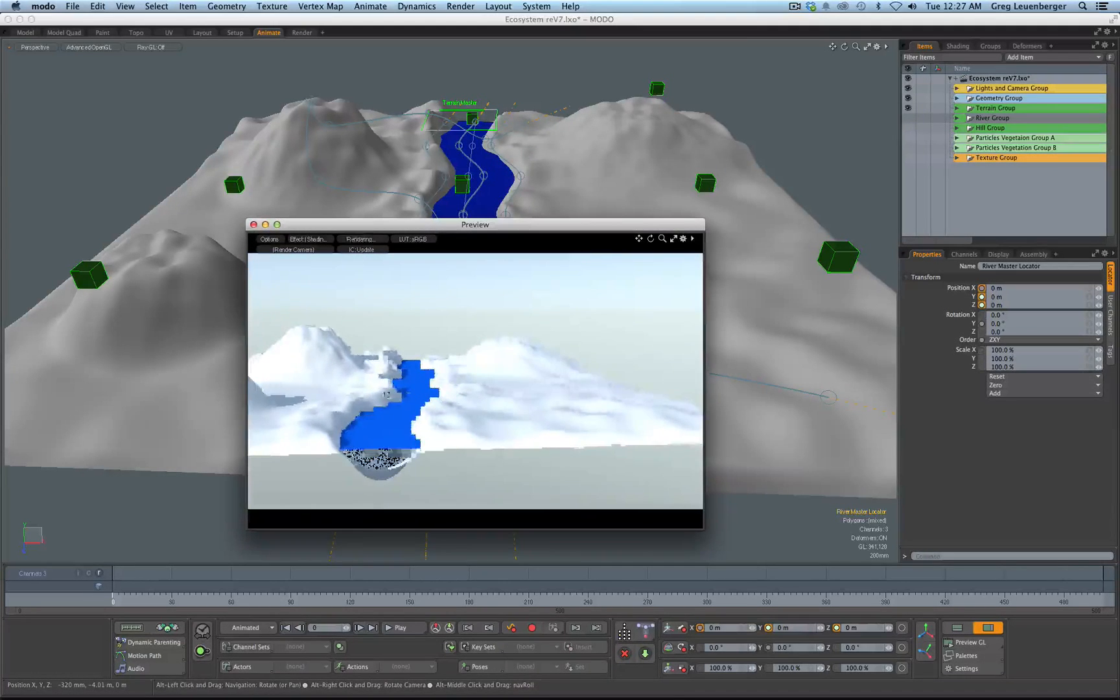
{"action": "left_click_drag", "start_coordinate": [387, 393], "coordinate": [526, 383], "text": "alt"}
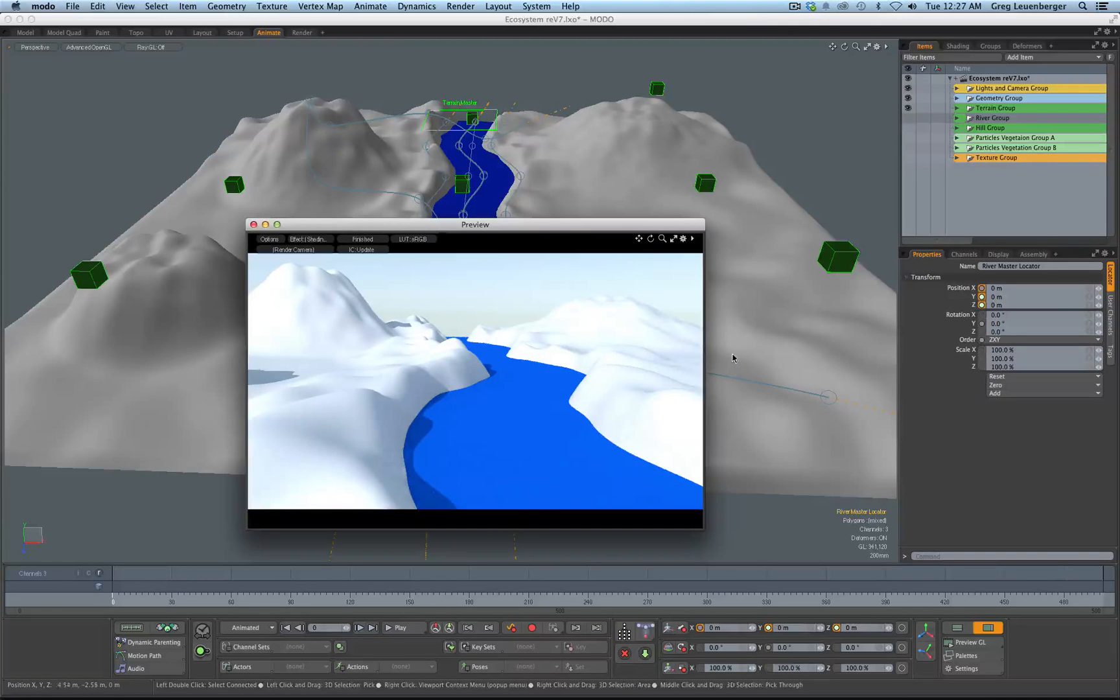
Show the River Group controls, select the River Bank A Master above the river and drop the active tool
{"action": "left_click", "coordinate": [908, 118]}
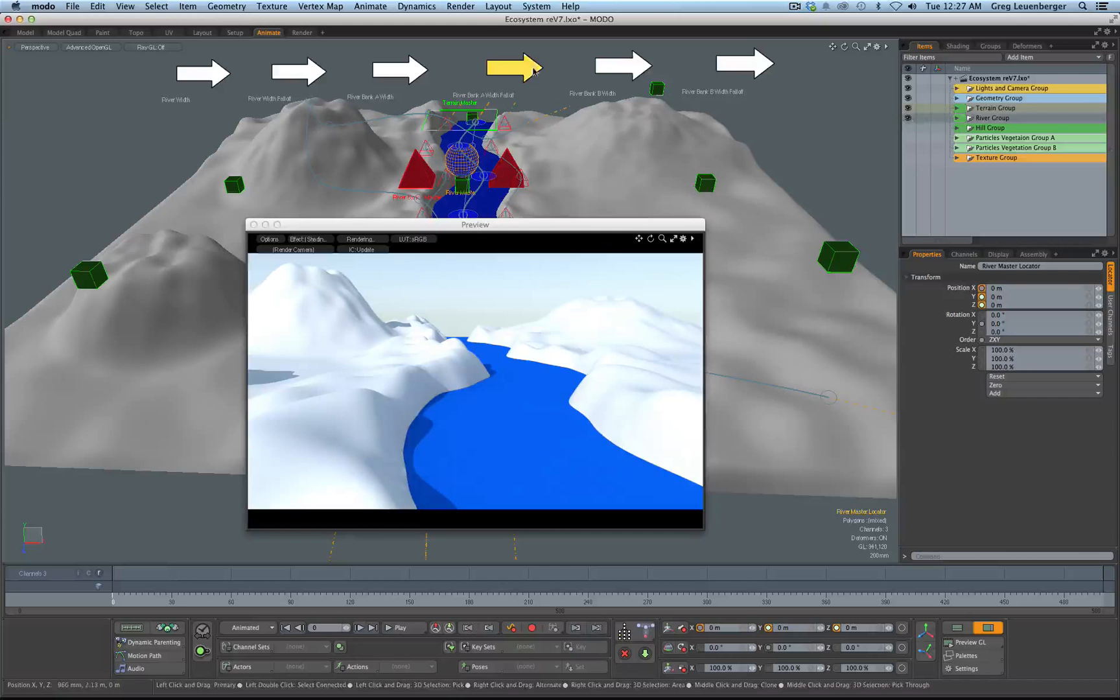
{"action": "left_click_drag", "start_coordinate": [587, 163], "coordinate": [575, 103], "text": "alt"}
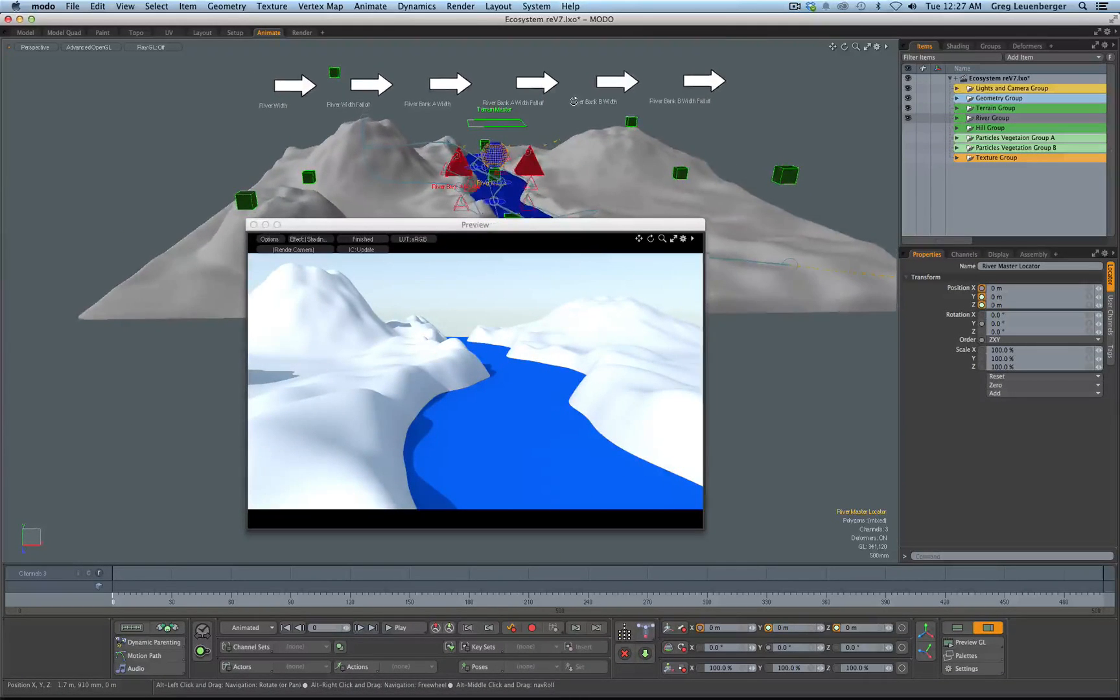
{"action": "left_click_drag", "start_coordinate": [439, 105], "coordinate": [429, 133], "text": "alt+shift"}
{"action": "left_click", "coordinate": [423, 156]}
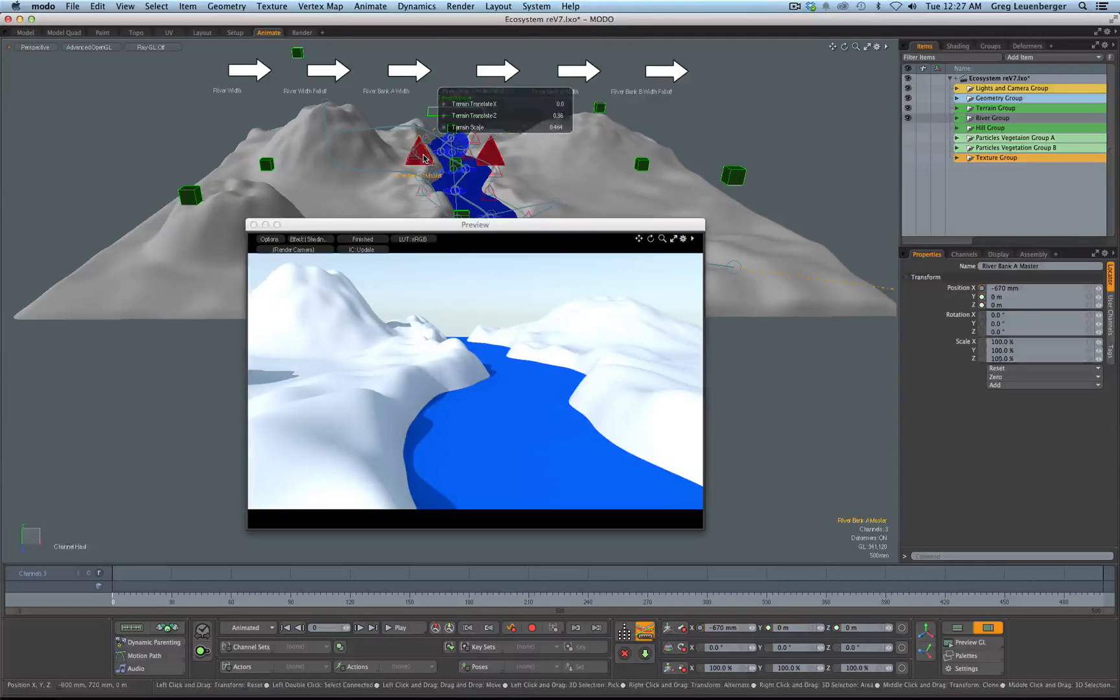
{"action": "key", "text": "q"}
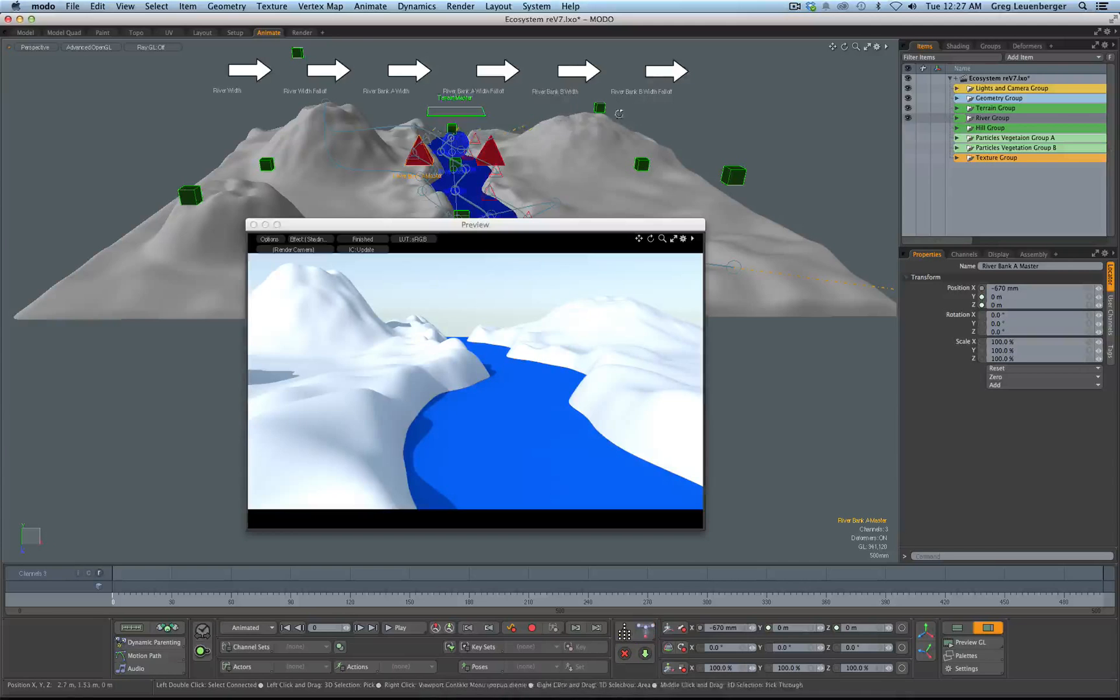
Move the Preview window clear of the terrain controls and pick the first River Bank A Height controller beside River Depth
{"action": "left_click_drag", "start_coordinate": [618, 109], "coordinate": [571, 164], "text": "alt"}
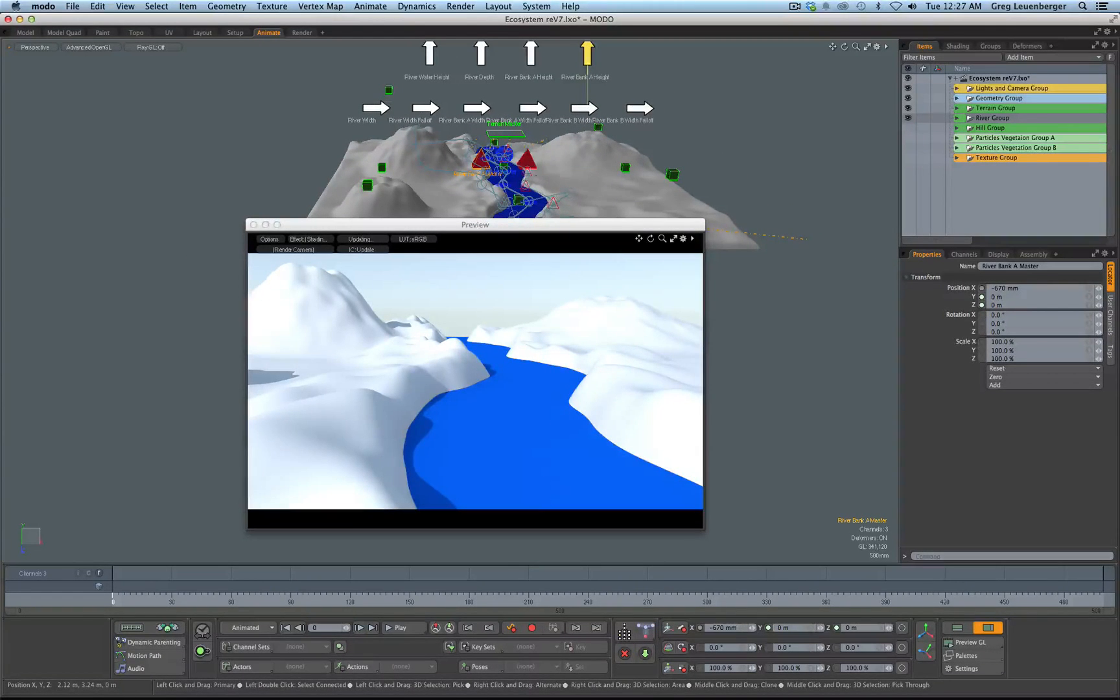
{"action": "left_click_drag", "start_coordinate": [469, 224], "coordinate": [313, 251]}
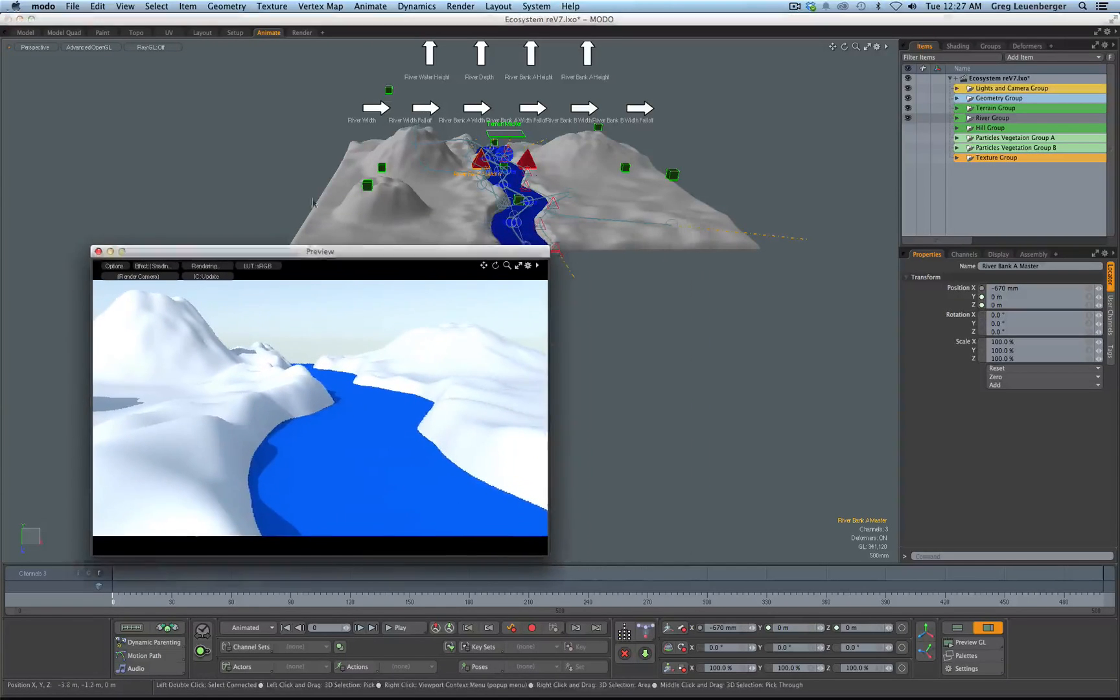
{"action": "left_click", "coordinate": [530, 60]}
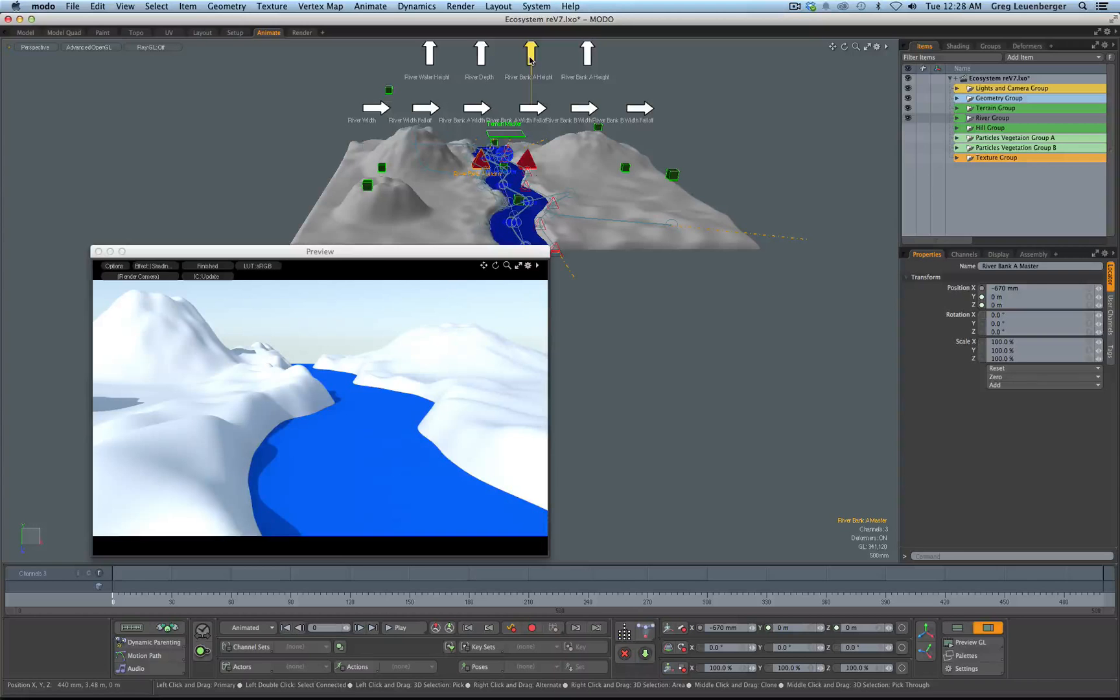